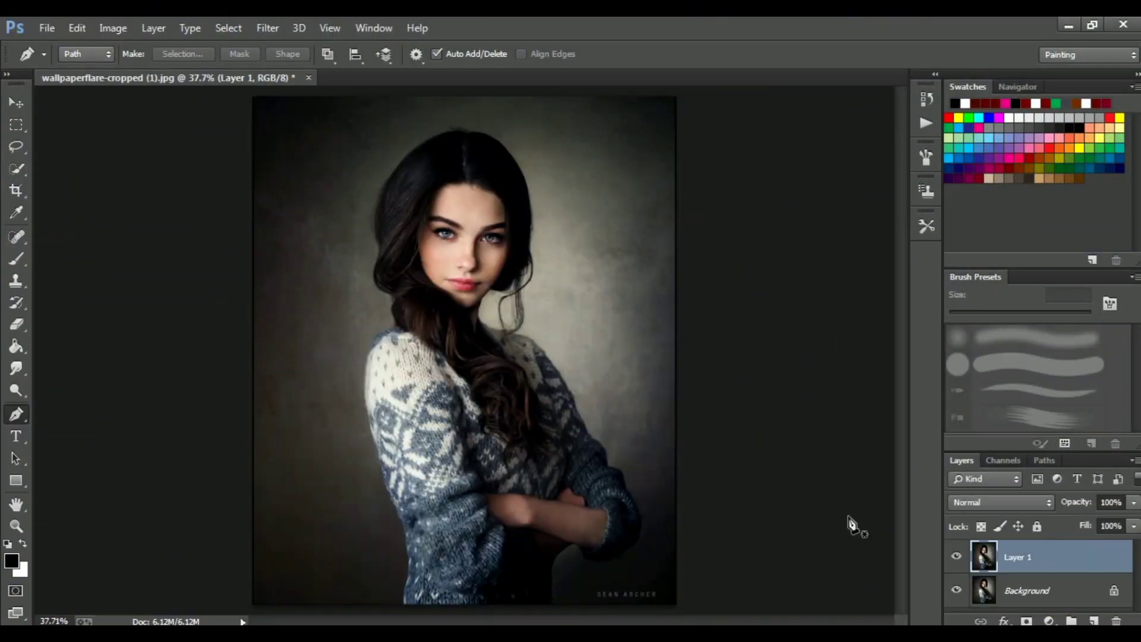
# Duplicate the portrait's Background layer in the Layers panel.
pyautogui.moveTo(1049, 591); pyautogui.dragTo(1115, 621)
# Add a new empty layer and move it below Layer 1.
pyautogui.click(1093, 620)
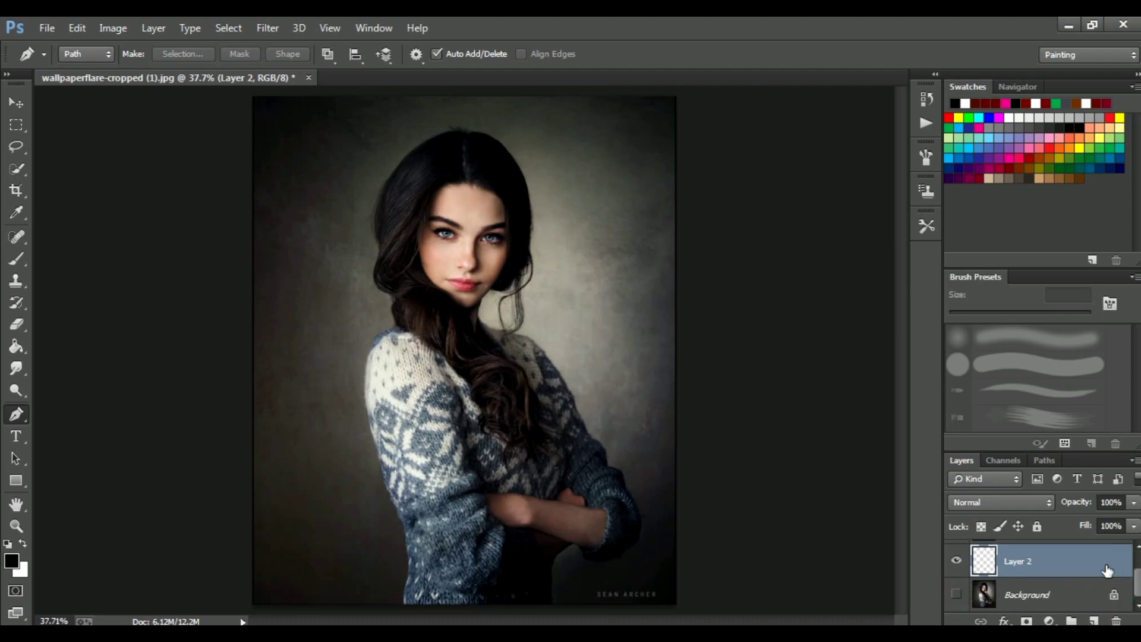
pyautogui.moveTo(1107, 570); pyautogui.dragTo(1106, 603)
pyautogui.scroll(3, 410, 559)
pyautogui.scroll(2, 386, 565)
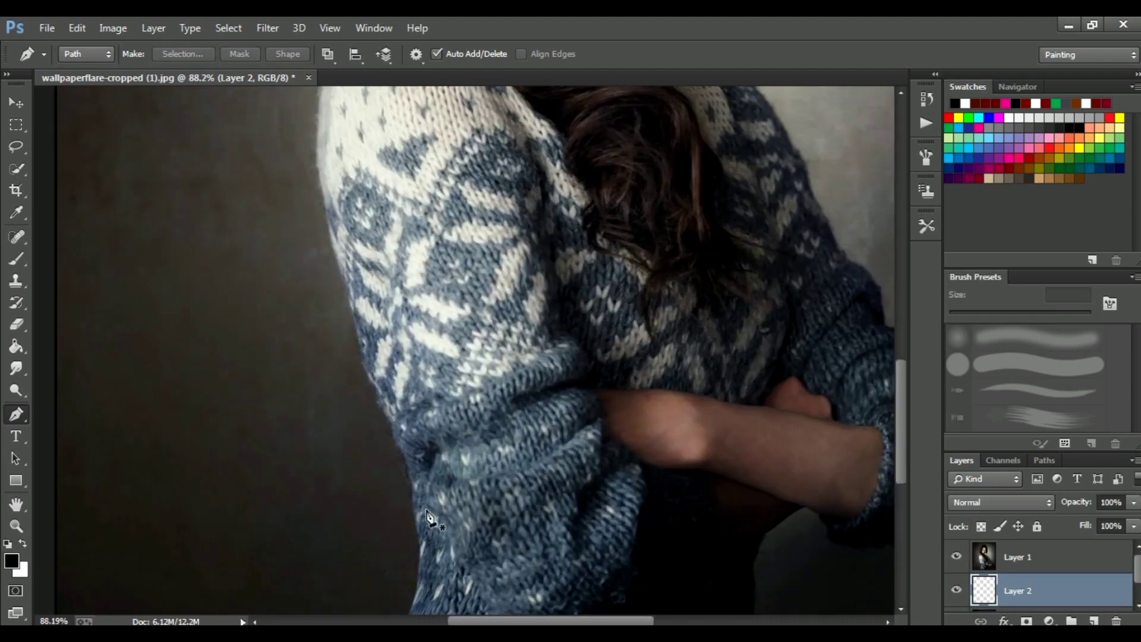
pyautogui.scroll(-3, 428, 517)
pyautogui.scroll(4, 412, 515)
# Start the Pen path with anchors along the sweater, shoulder and collar edges.
pyautogui.click(412, 499)
pyautogui.click(423, 440)
pyautogui.scroll(2, 427, 356)
pyautogui.click(439, 372)
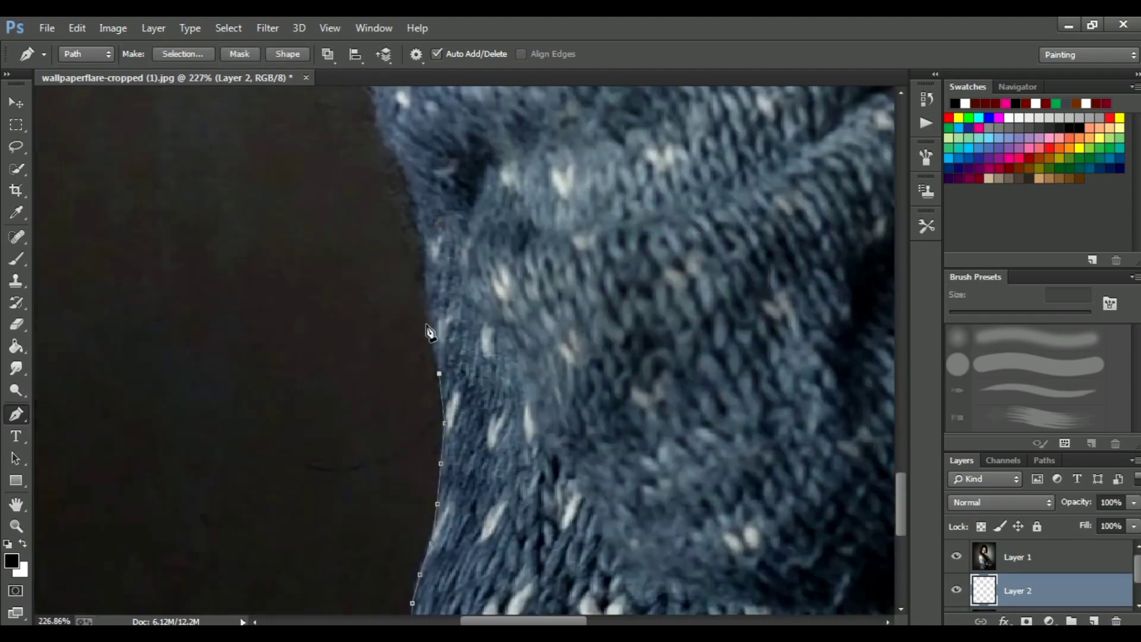
pyautogui.scroll(2, 422, 328)
pyautogui.scroll(3, 415, 324)
pyautogui.scroll(2, 351, 403)
pyautogui.scroll(2, 321, 452)
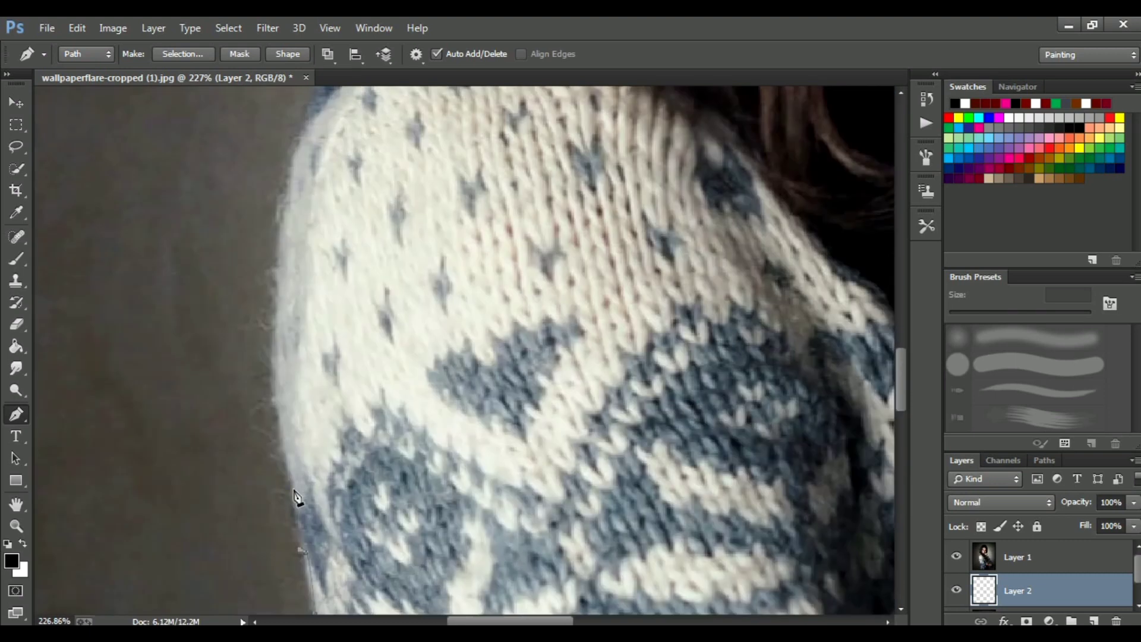
pyautogui.click(295, 498)
pyautogui.scroll(3, 295, 500)
pyautogui.scroll(4, 364, 283)
pyautogui.click(415, 456)
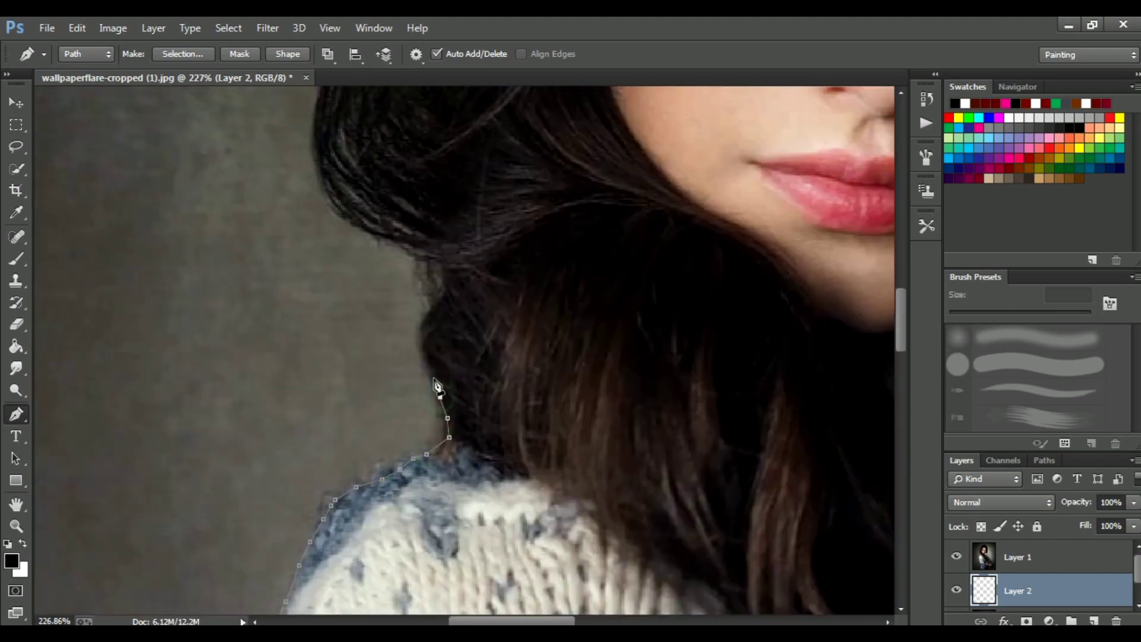
pyautogui.scroll(2, 438, 357)
# Trace anchors along the hair edge up over the top of the head.
pyautogui.click(382, 305)
pyautogui.click(369, 220)
pyautogui.scroll(3, 371, 250)
pyautogui.scroll(3, 371, 286)
pyautogui.click(376, 346)
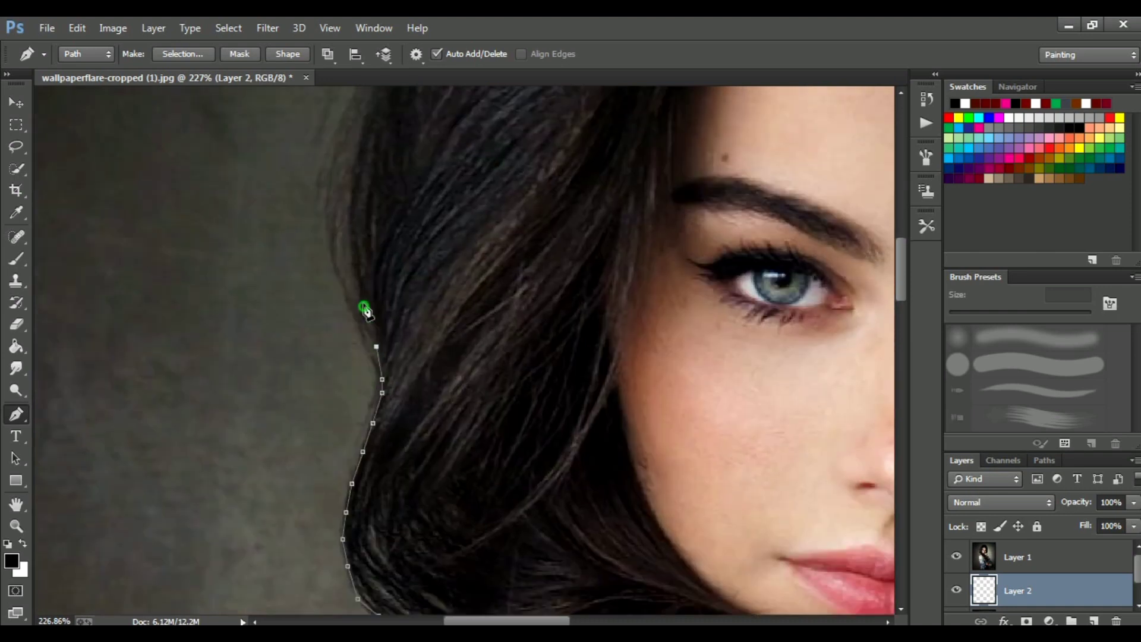
pyautogui.click(367, 310)
pyautogui.scroll(3, 380, 321)
pyautogui.scroll(3, 428, 339)
pyautogui.scroll(3, 469, 368)
pyautogui.scroll(2, 404, 428)
pyautogui.click(380, 448)
pyautogui.click(617, 443)
pyautogui.hscroll(3, 534, 416)
pyautogui.click(451, 382)
pyautogui.scroll(-2, 380, 364)
pyautogui.scroll(-2, 380, 386)
pyautogui.click(384, 416)
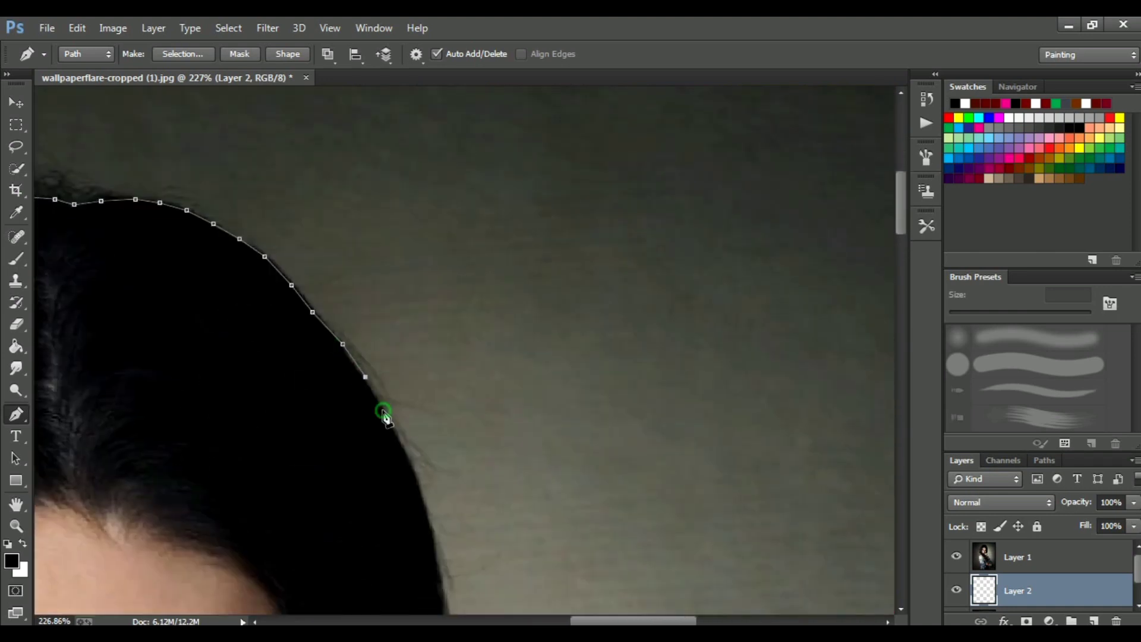
pyautogui.scroll(-3, 380, 404)
# Trace the hair edge down past the eye and along the loose strands.
pyautogui.click(344, 369)
pyautogui.scroll(-3, 333, 374)
pyautogui.click(303, 376)
pyautogui.scroll(-3, 280, 382)
pyautogui.click(286, 306)
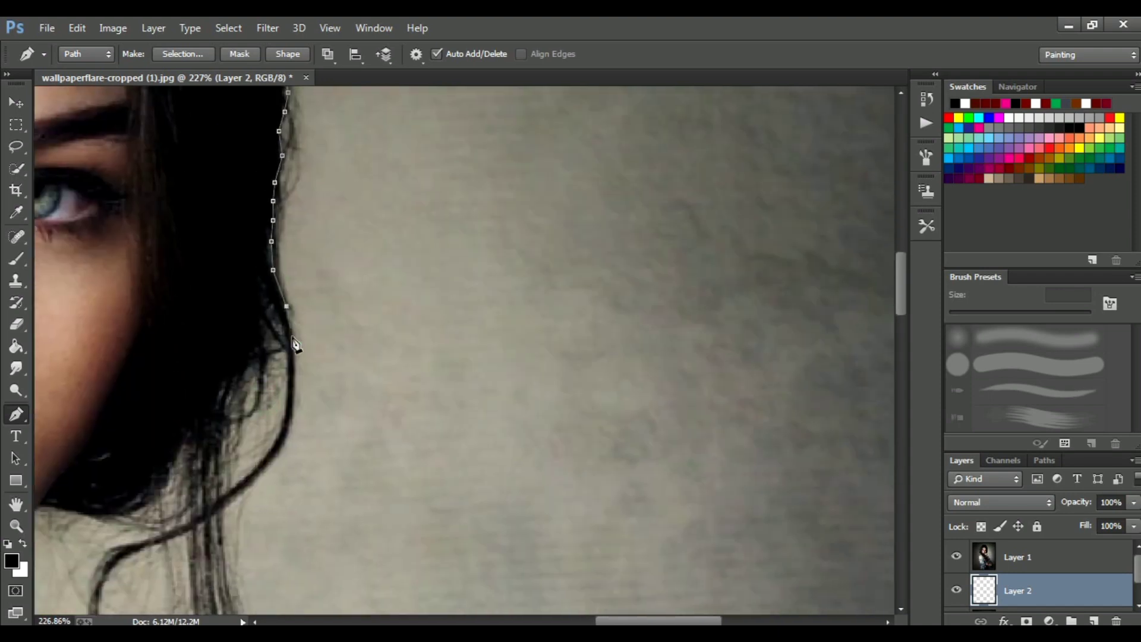
pyautogui.scroll(-3, 295, 345)
pyautogui.scroll(-2, 359, 325)
pyautogui.click(263, 361)
pyautogui.click(186, 396)
pyautogui.click(162, 411)
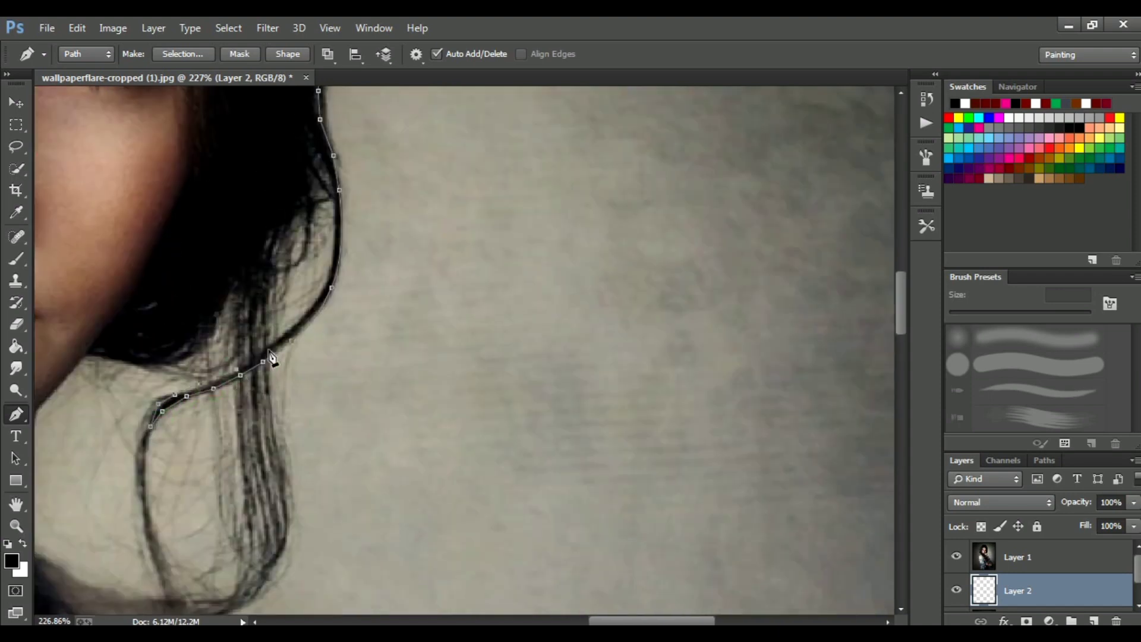
# Continue the path along the lower hair edge and down the chin.
pyautogui.click(268, 261)
pyautogui.click(227, 289)
pyautogui.click(211, 324)
pyautogui.scroll(2, 364, 186)
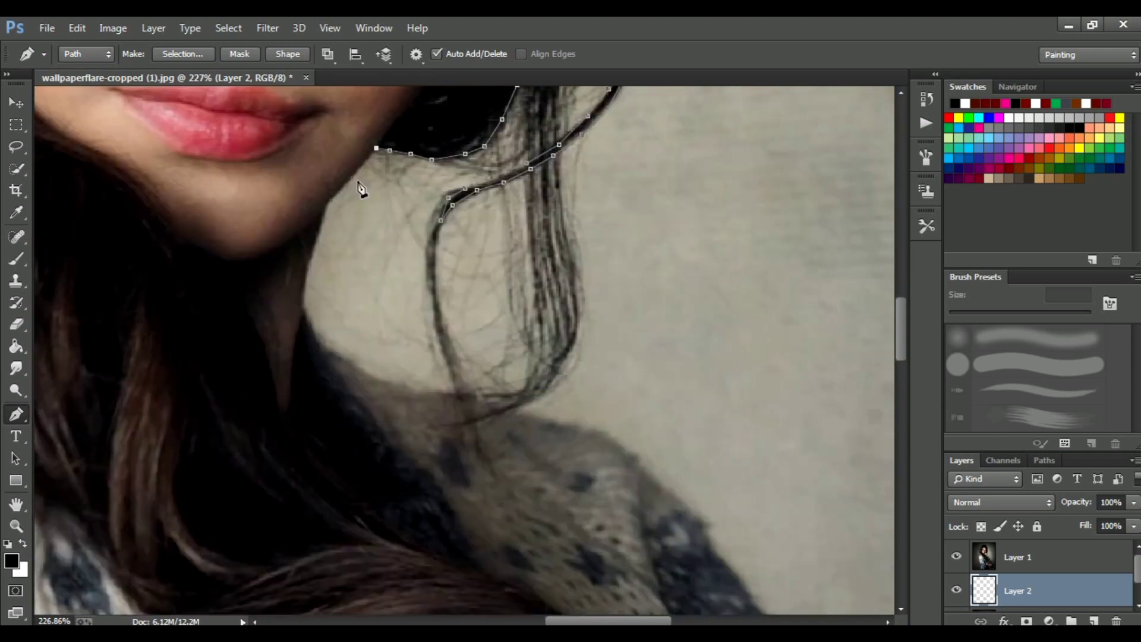
pyautogui.click(359, 234)
pyautogui.click(338, 260)
pyautogui.click(324, 280)
pyautogui.scroll(-3, 333, 255)
pyautogui.click(369, 170)
pyautogui.scroll(-3, 414, 355)
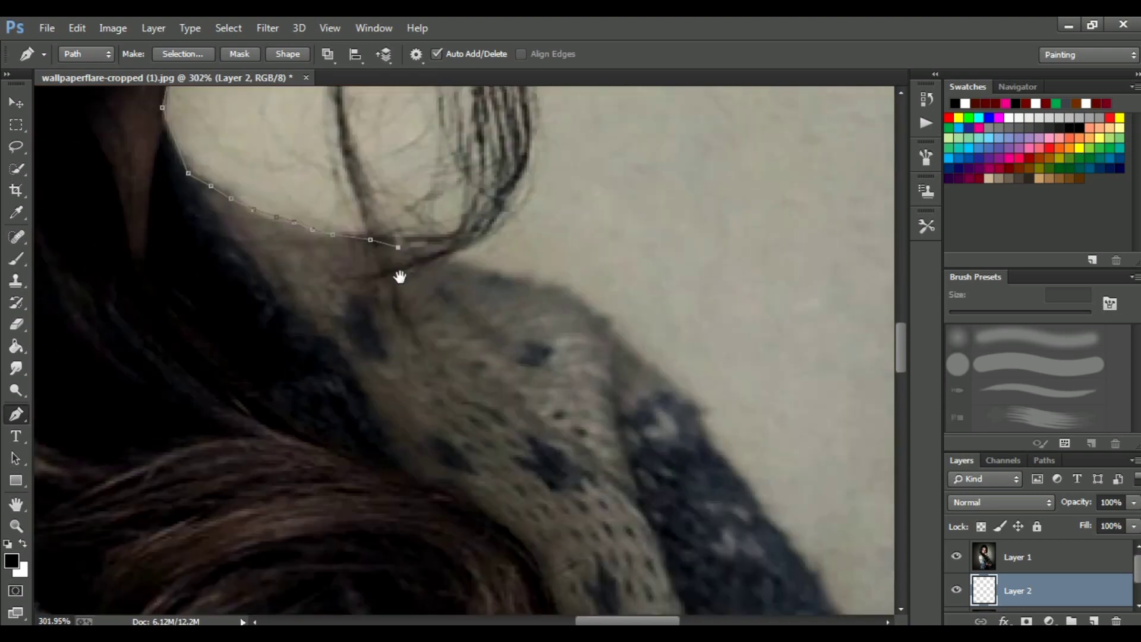
# Trace anchors across the sweater's shoulder and upper edge.
pyautogui.click(558, 295)
pyautogui.scroll(-3, 584, 318)
pyautogui.hscroll(2, 377, 189)
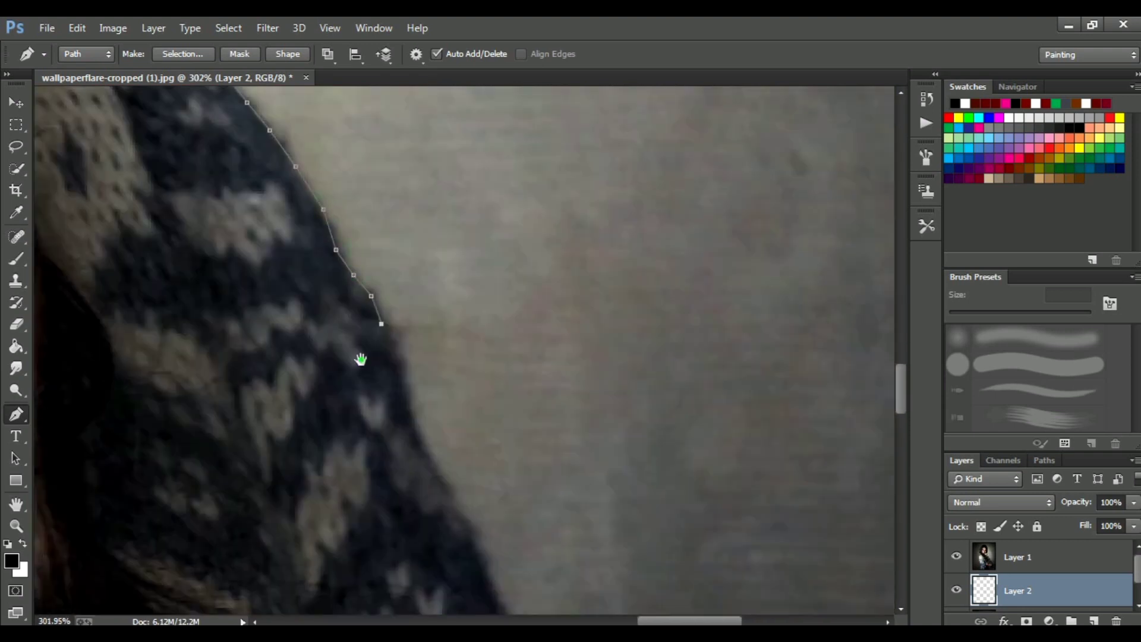
pyautogui.moveTo(361, 359); pyautogui.dragTo(374, 203)
pyautogui.scroll(-3, 420, 217)
pyautogui.click(484, 305)
pyautogui.click(542, 352)
pyautogui.scroll(-2, 526, 274)
# Extend the path down the sweater edge and back up toward the arm.
pyautogui.click(594, 300)
pyautogui.click(639, 385)
pyautogui.scroll(-3, 586, 300)
pyautogui.scroll(-3, 511, 231)
pyautogui.click(501, 333)
pyautogui.scroll(-2, 452, 268)
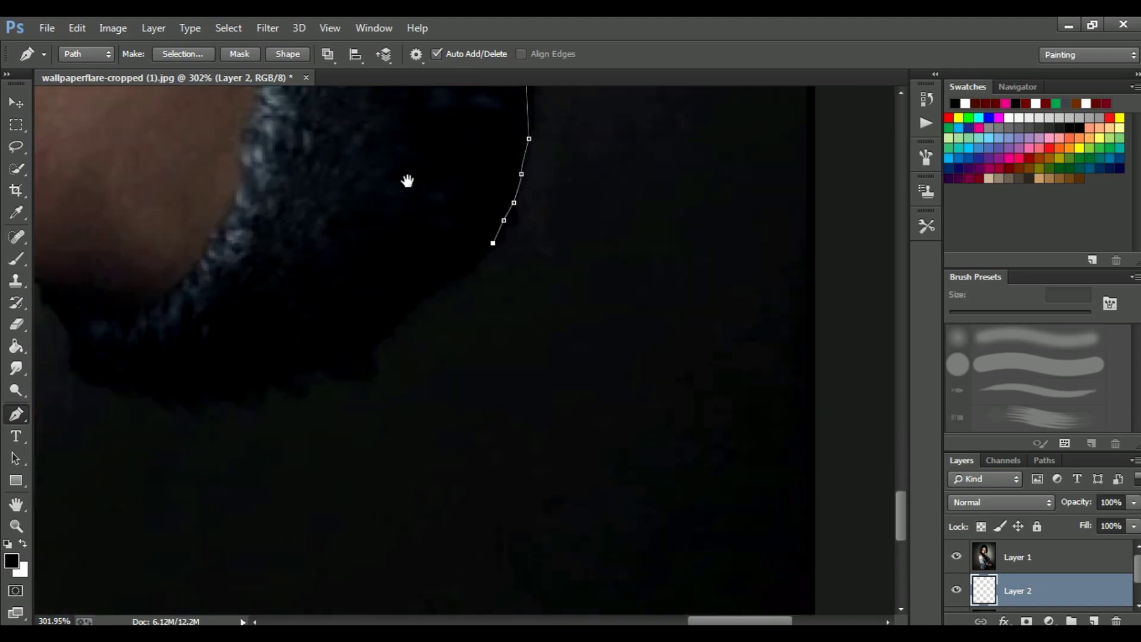
pyautogui.moveTo(407, 181); pyautogui.dragTo(385, 225)
pyautogui.click(466, 247)
pyautogui.click(372, 244)
pyautogui.click(303, 148)
pyautogui.scroll(3, 273, 154)
pyautogui.click(555, 355)
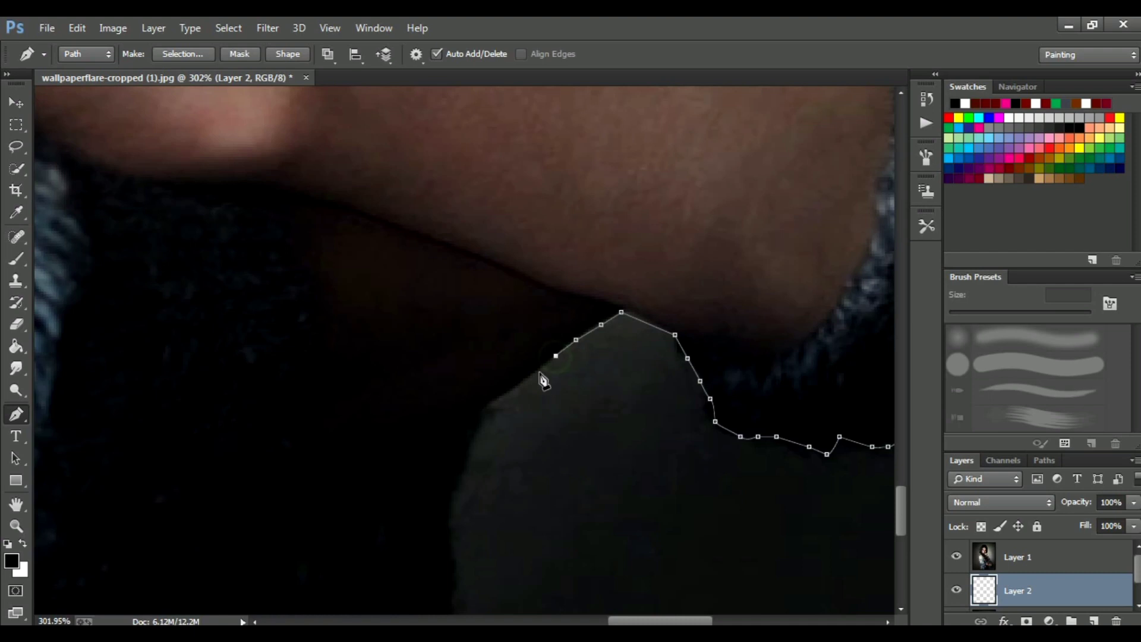
pyautogui.scroll(-5, 542, 380)
pyautogui.scroll(-5, 504, 248)
pyautogui.scroll(-5, 499, 178)
# Close the path and delete the background around the woman on Layer 1.
pyautogui.click(492, 567)
pyautogui.click(423, 565)
pyautogui.hotkey('ctrl', 'Return')
pyautogui.hotkey('ctrl', 'shift', 'i')
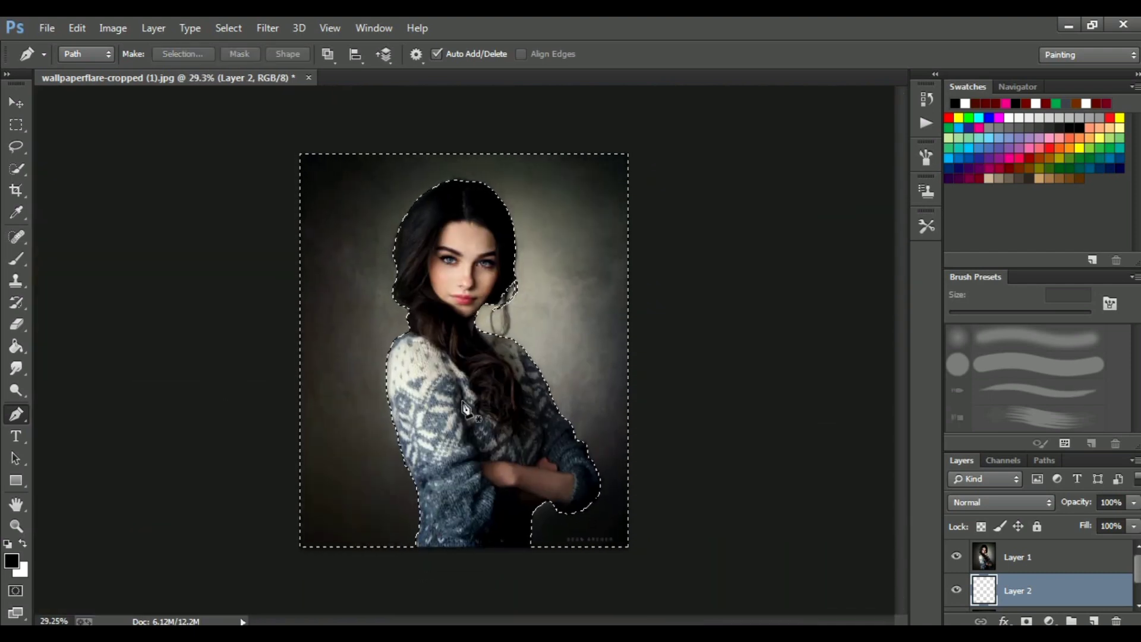
pyautogui.click(1021, 561)
pyautogui.press('Delete')
pyautogui.hotkey('ctrl', 'd')
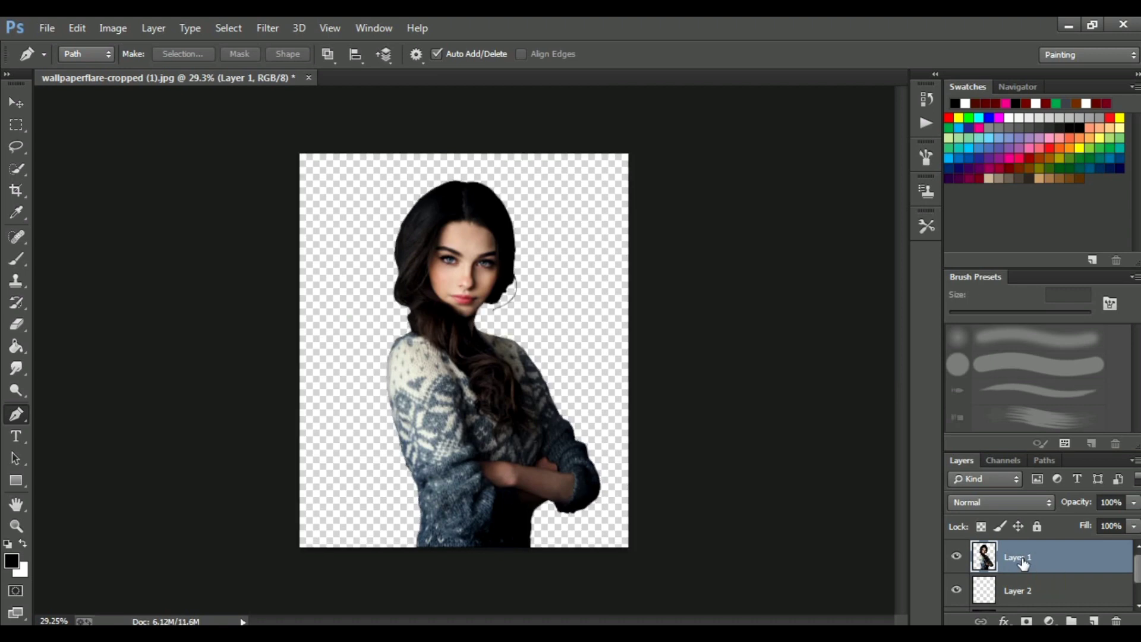
# Widen the canvas with a 16:9 crop extending well beyond the image sides.
pyautogui.scroll(-1, 688, 289)
pyautogui.hotkey('alt', '[')
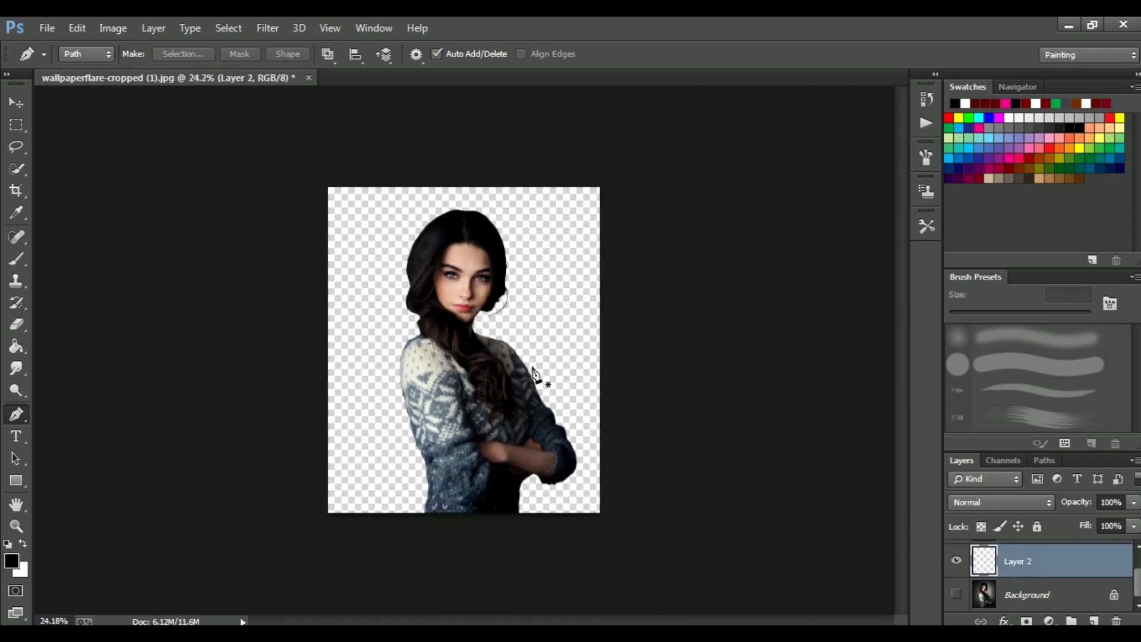
pyautogui.click(18, 191)
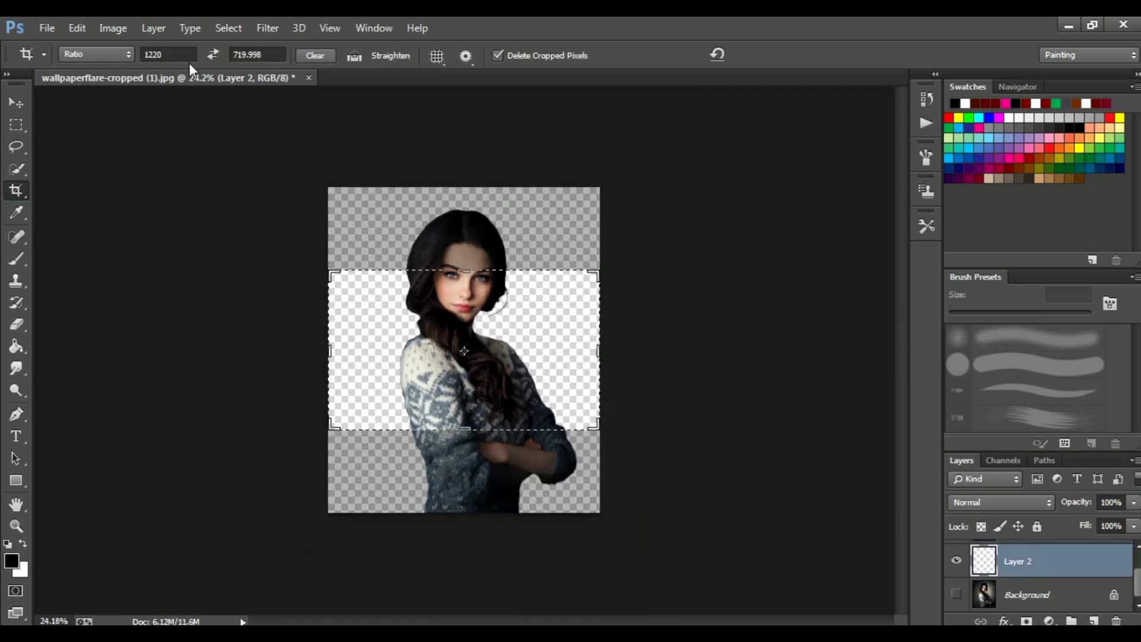
pyautogui.click(171, 56)
pyautogui.click(85, 58)
pyautogui.click(98, 181)
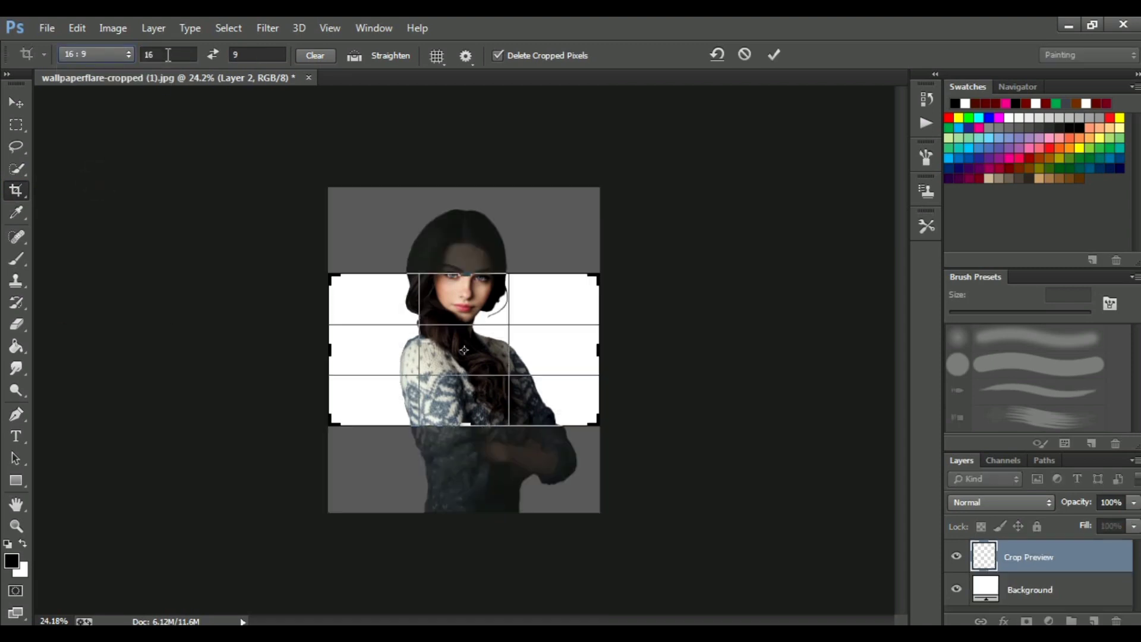
pyautogui.moveTo(598, 274)
pyautogui.mouseDown()
pyautogui.moveTo(772, 156)
pyautogui.moveTo(753, 190)
pyautogui.mouseUp()
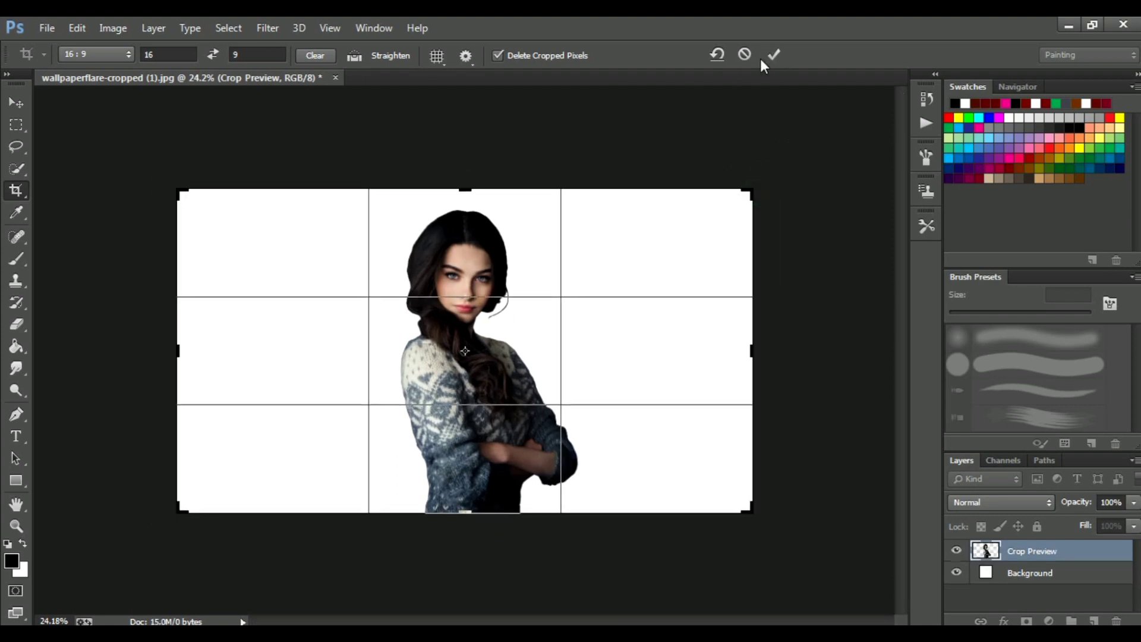
pyautogui.click(774, 55)
pyautogui.click(508, 433)
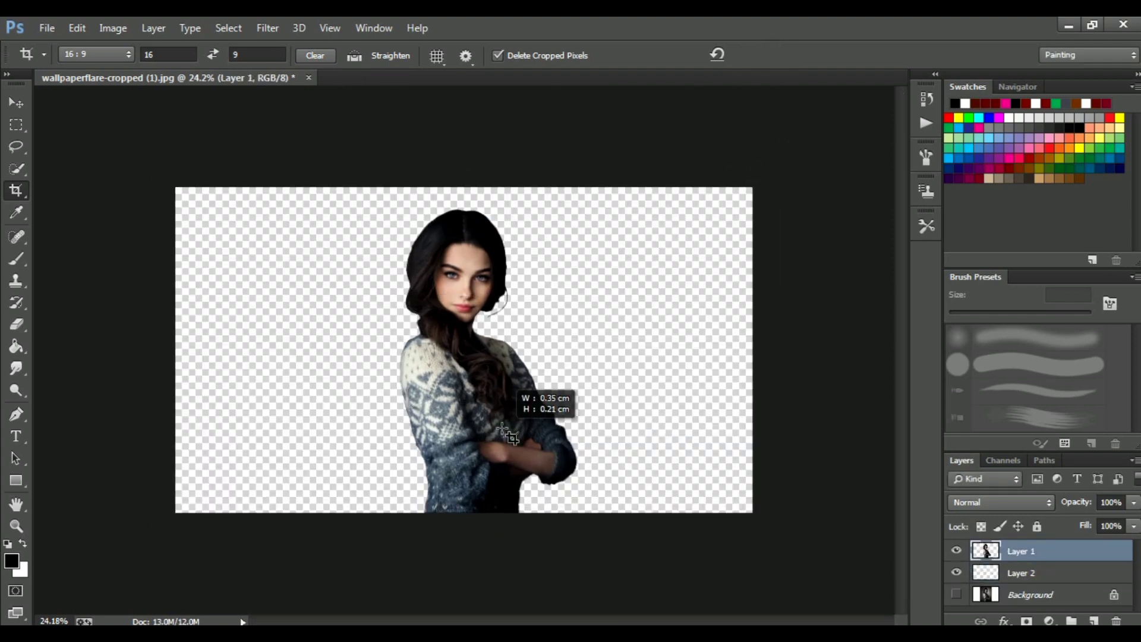
pyautogui.click(717, 54)
# Commit the crop and nudge the woman slightly upward on the canvas.
pyautogui.click(774, 54)
pyautogui.press('v')
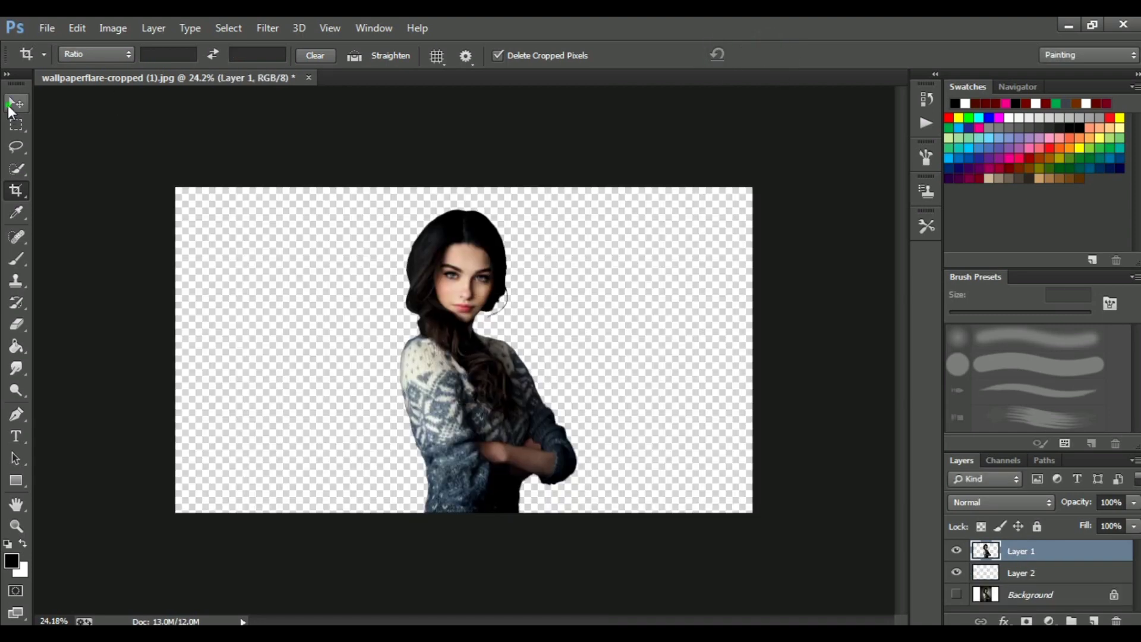
pyautogui.click(455, 400)
pyautogui.moveTo(455, 401); pyautogui.dragTo(457, 389)
pyautogui.hotkey('ctrl', '-')
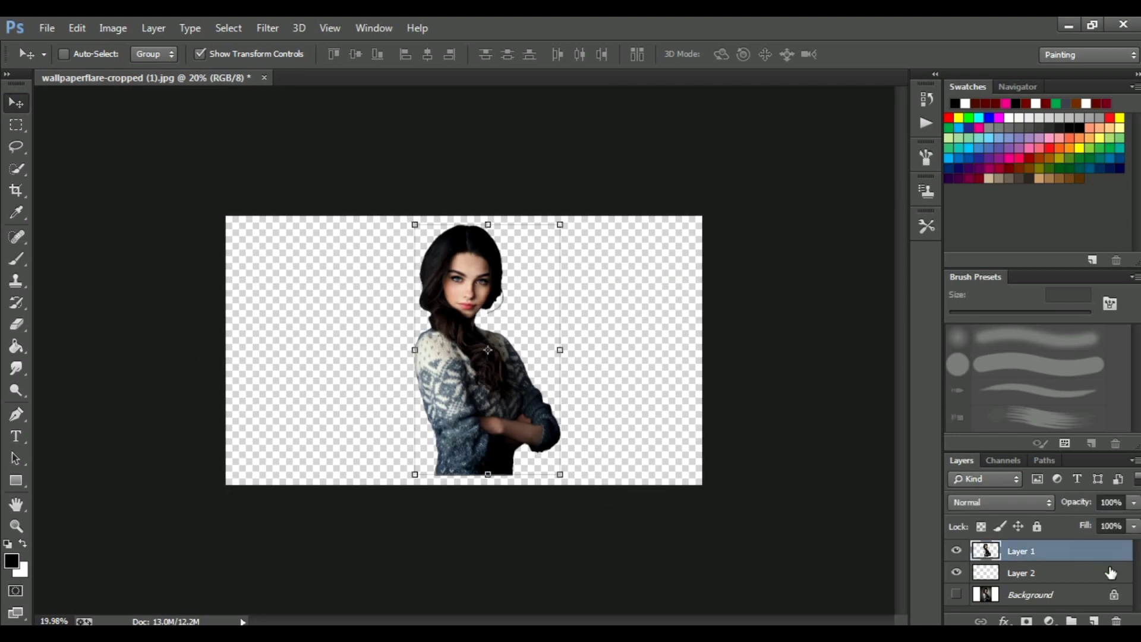
# Duplicate the woman's layer and fill Layer 2 with brown using the Paint Bucket.
pyautogui.moveTo(1068, 556); pyautogui.dragTo(1093, 613)
pyautogui.click(1022, 594)
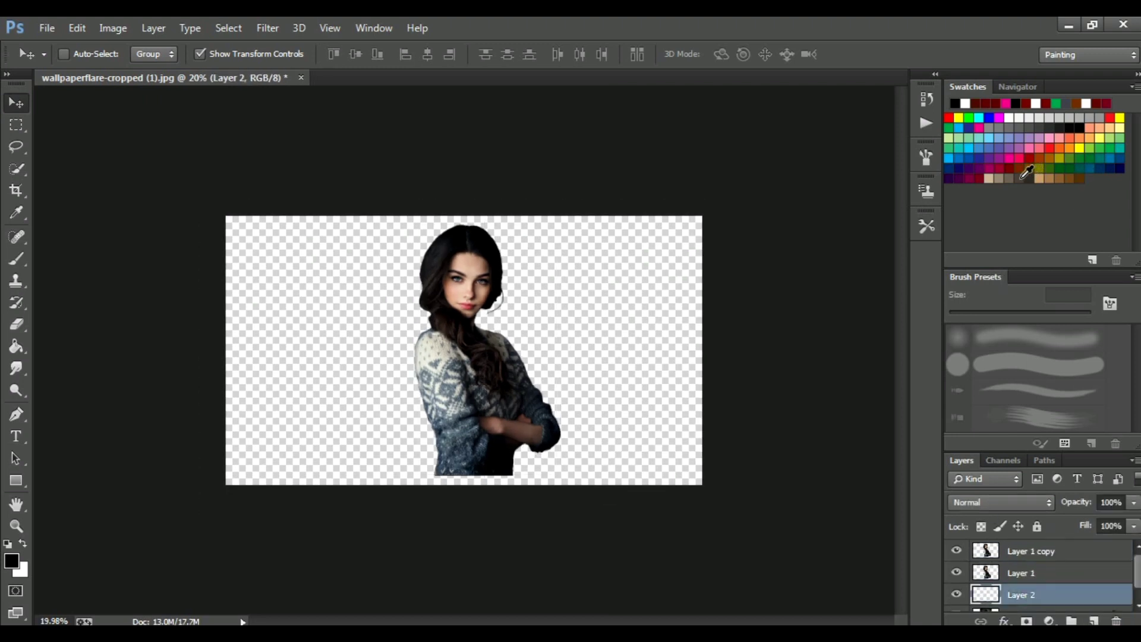
pyautogui.click(1026, 172)
pyautogui.click(16, 345)
pyautogui.click(627, 440)
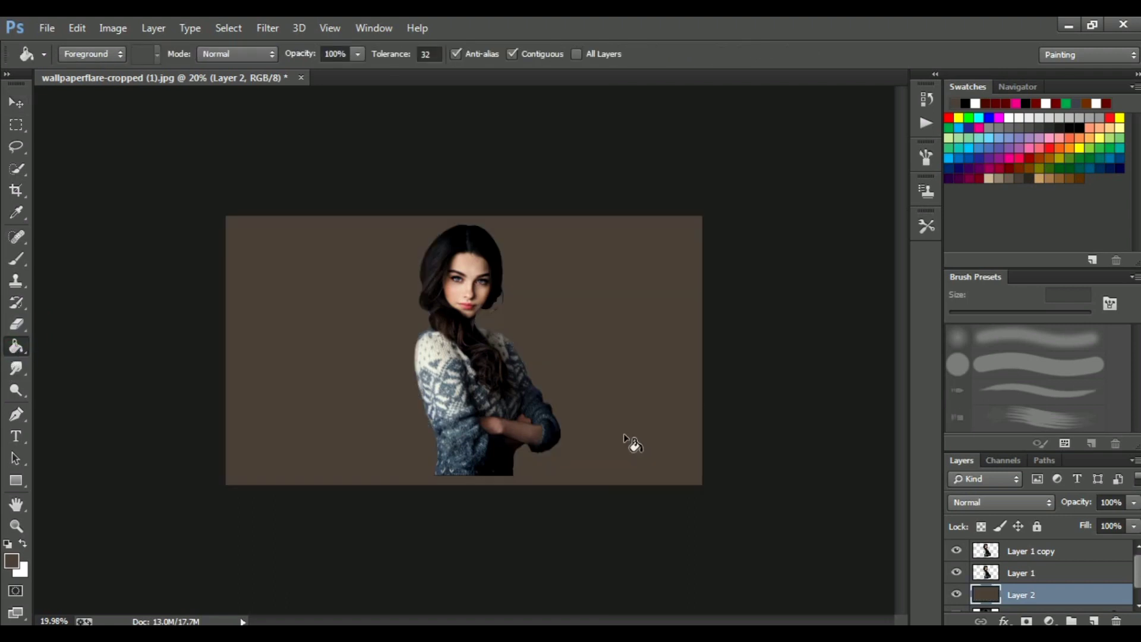
pyautogui.hotkey('ctrl', '+')
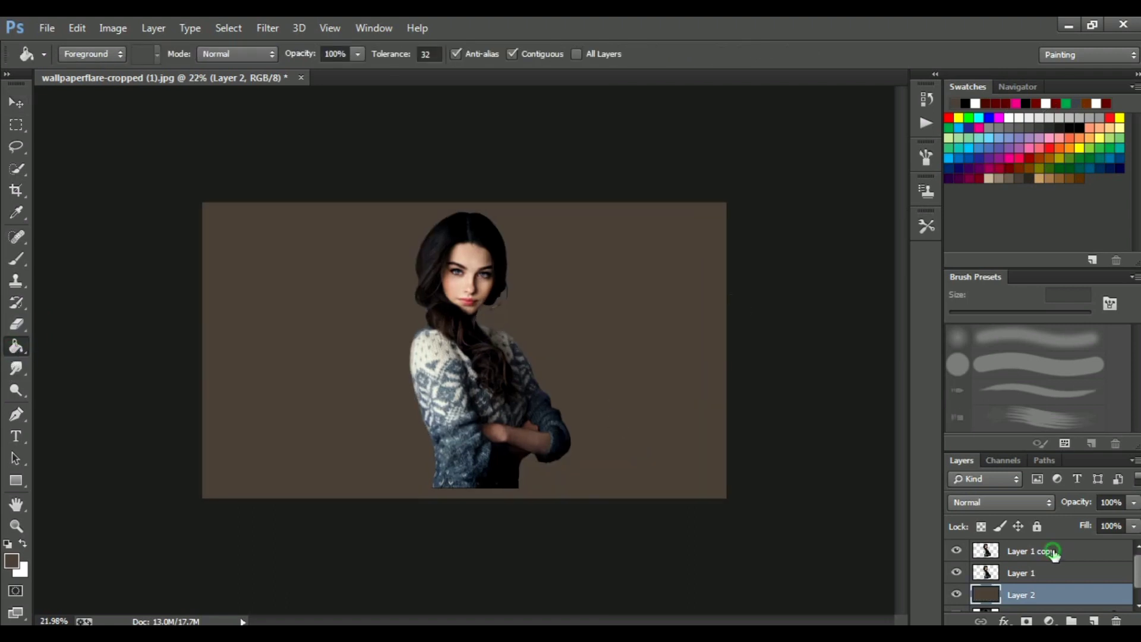
# Place Layer 1 beneath the brown Layer 2 in the layer stack.
pyautogui.click(1051, 551)
pyautogui.moveTo(1079, 581); pyautogui.dragTo(1079, 600)
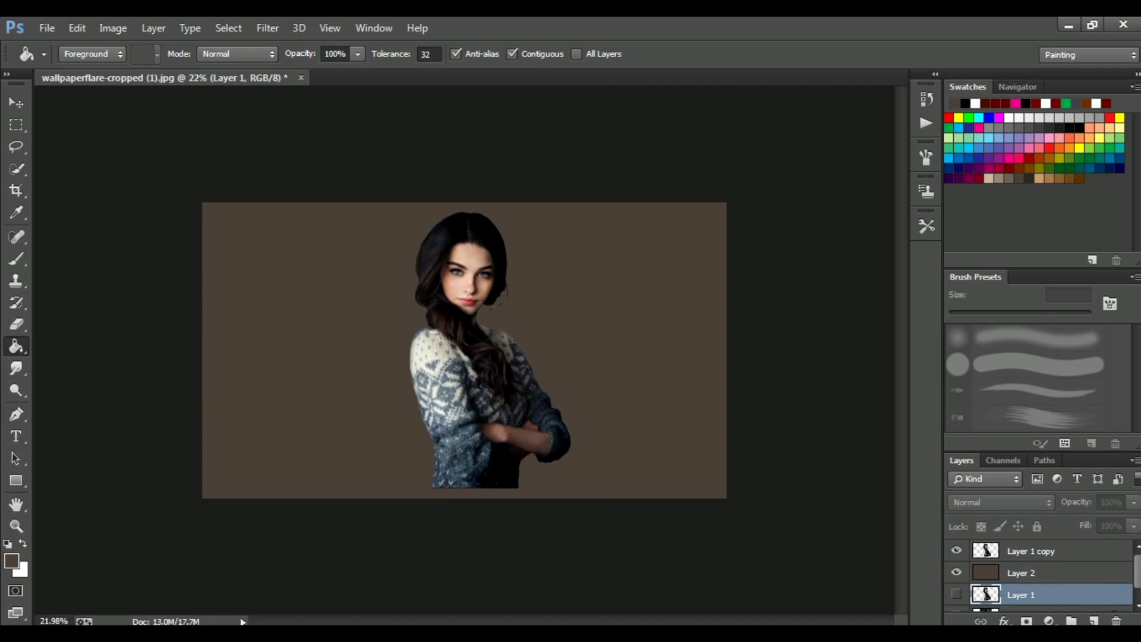
pyautogui.hotkey('ctrl', '+')
pyautogui.moveTo(897, 422); pyautogui.dragTo(899, 418)
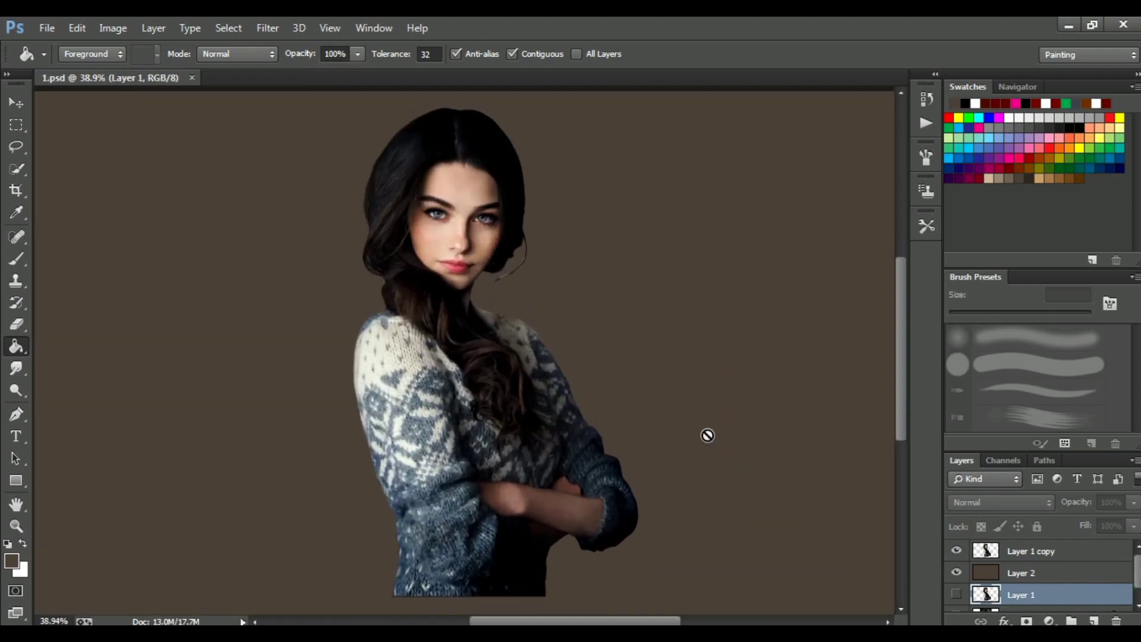
# Apply Levels to Layer 1 copy with the white input point pulled to 226.
pyautogui.click(1023, 549)
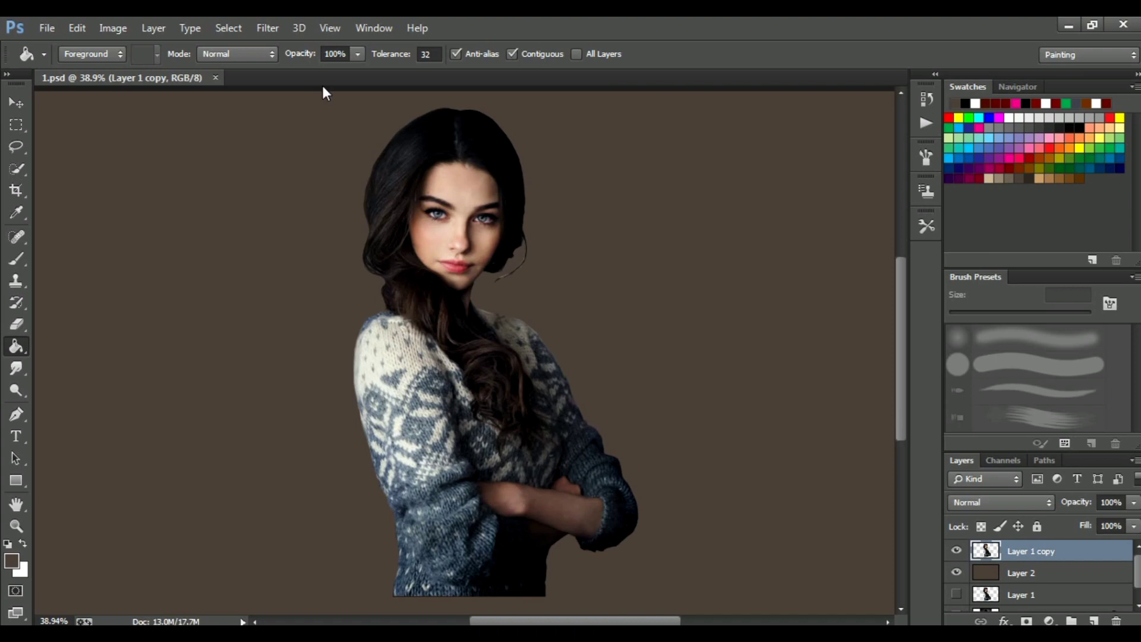
pyautogui.scroll(1, 523, 220)
pyautogui.scroll(1, 523, 220)
pyautogui.scroll(1, 298, 196)
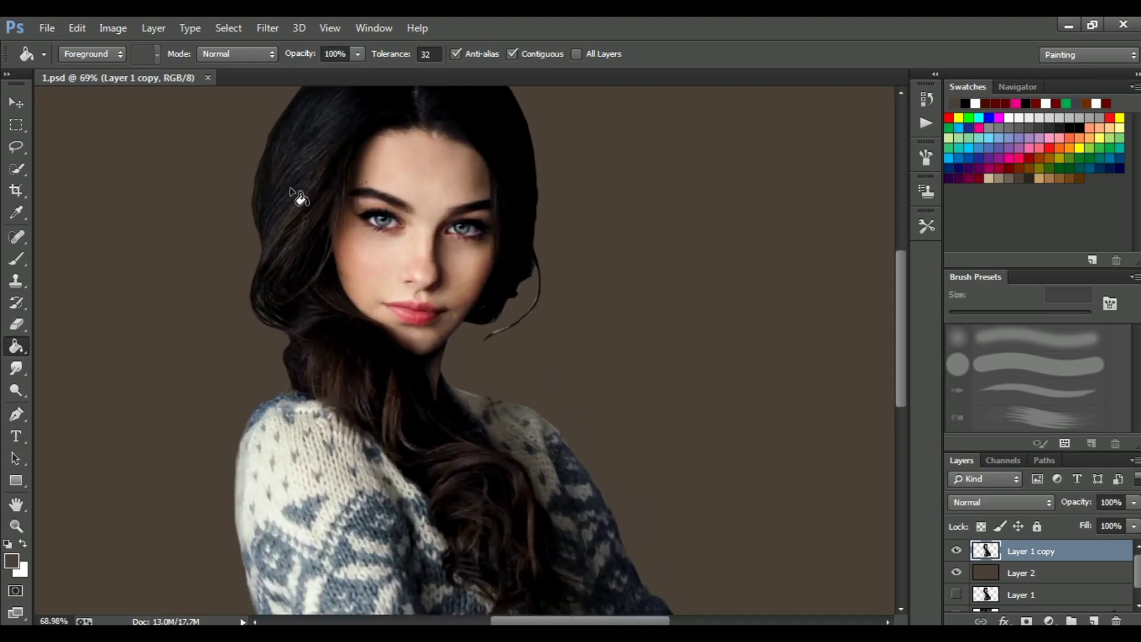
pyautogui.scroll(1, 401, 202)
pyautogui.scroll(1, 401, 202)
pyautogui.moveTo(900, 312); pyautogui.dragTo(900, 299)
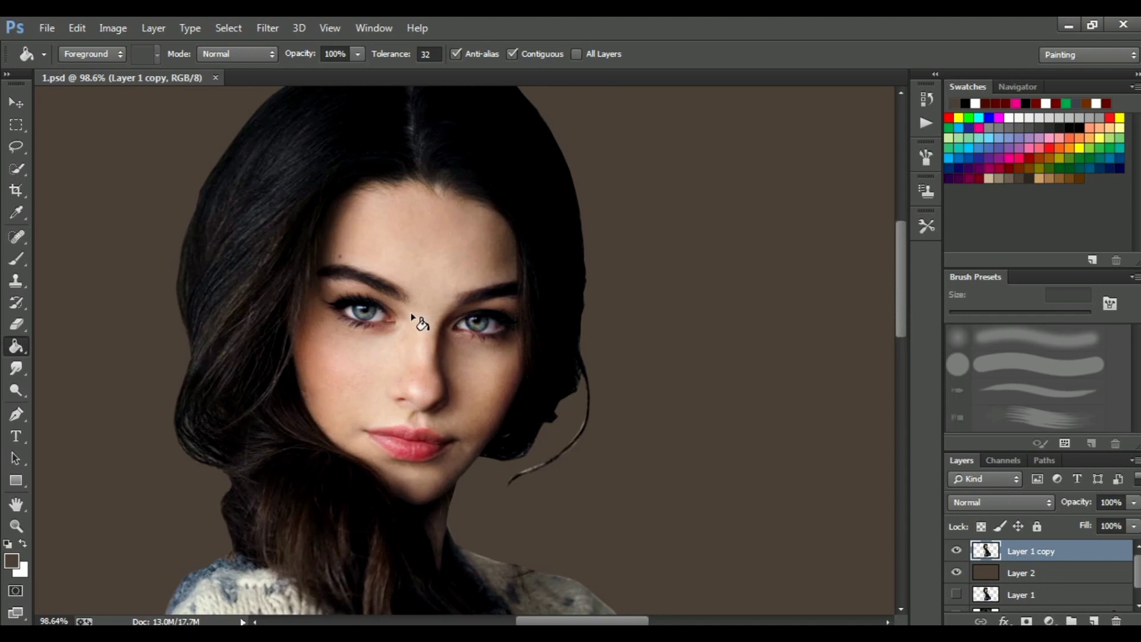
pyautogui.click(112, 30)
pyautogui.moveTo(137, 70)
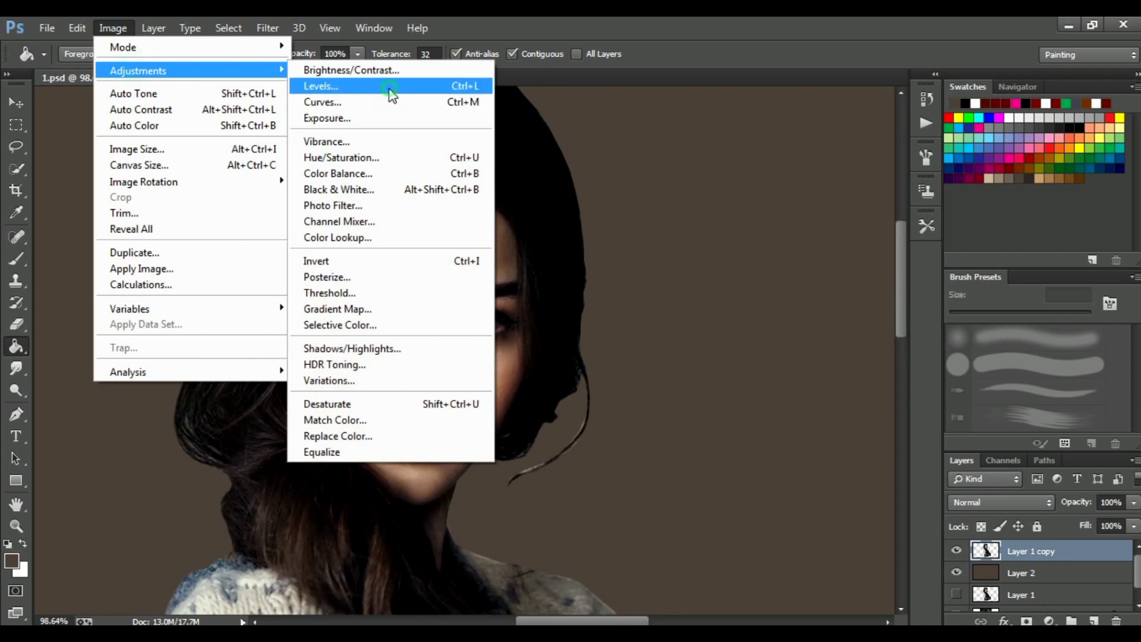
pyautogui.click(390, 87)
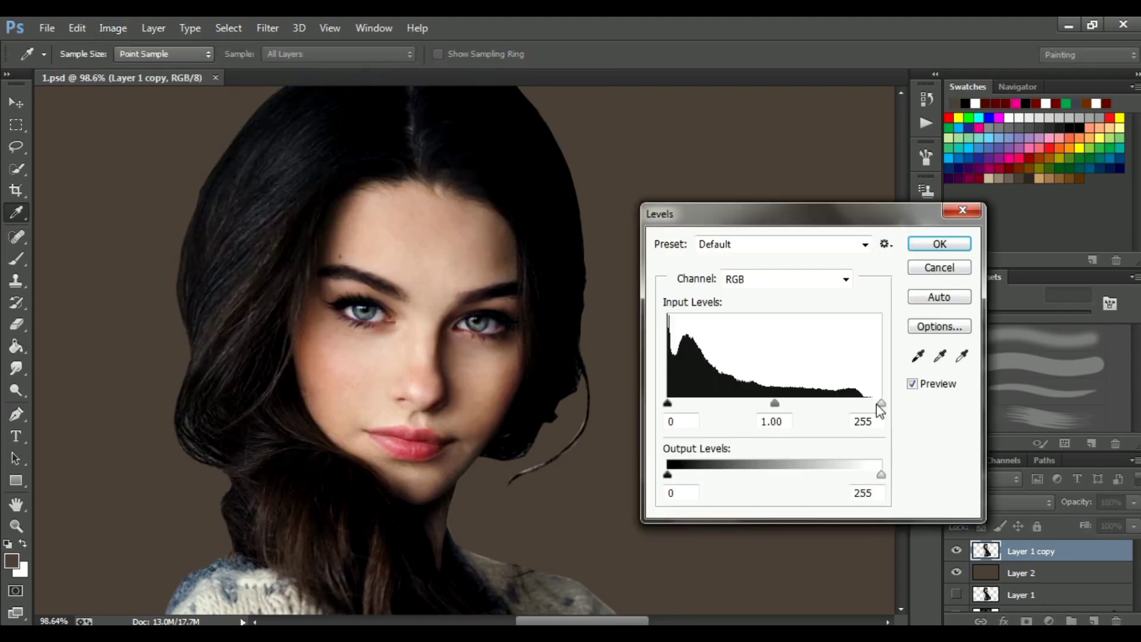
pyautogui.moveTo(859, 408); pyautogui.dragTo(855, 405)
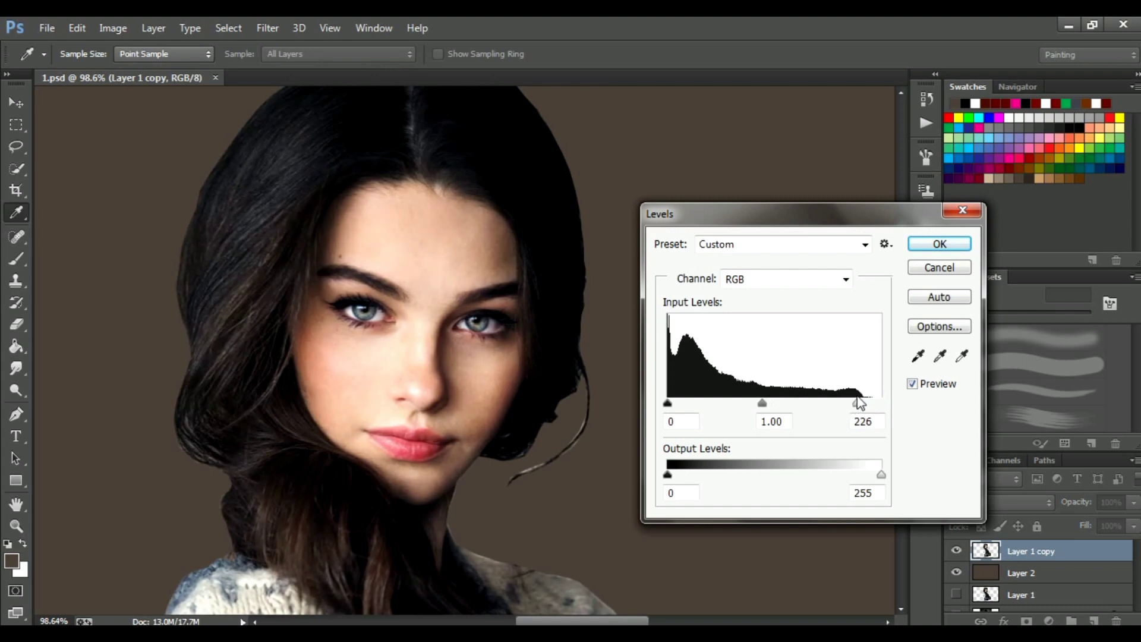
pyautogui.click(930, 248)
# Lower the portrait's contrast slightly with Brightness/Contrast.
pyautogui.press('g')
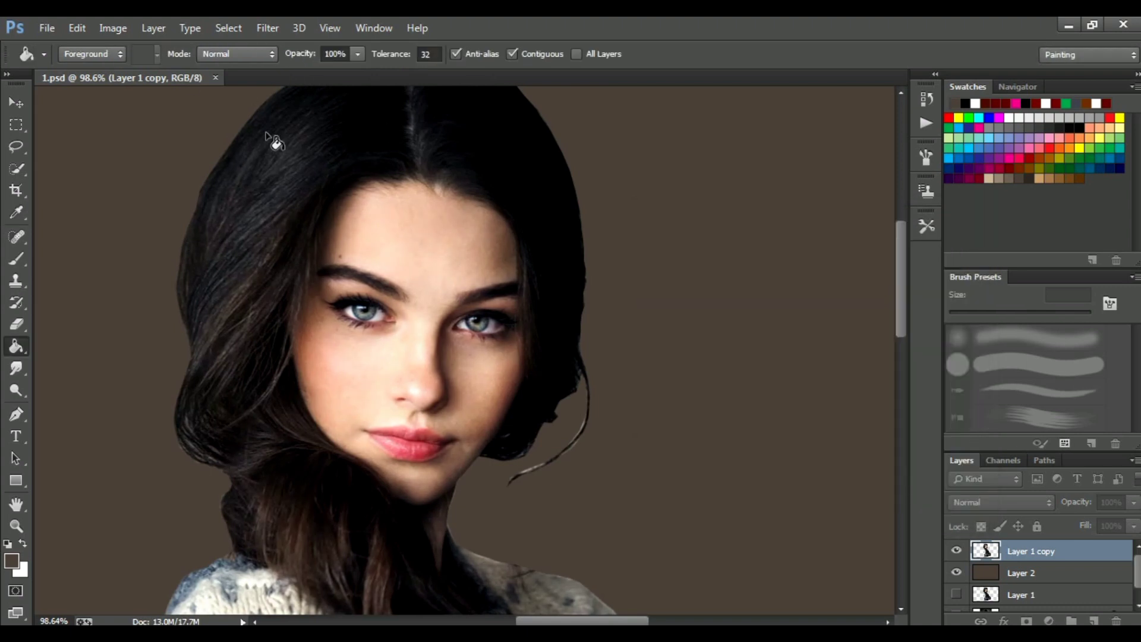
pyautogui.click(111, 29)
pyautogui.moveTo(138, 70)
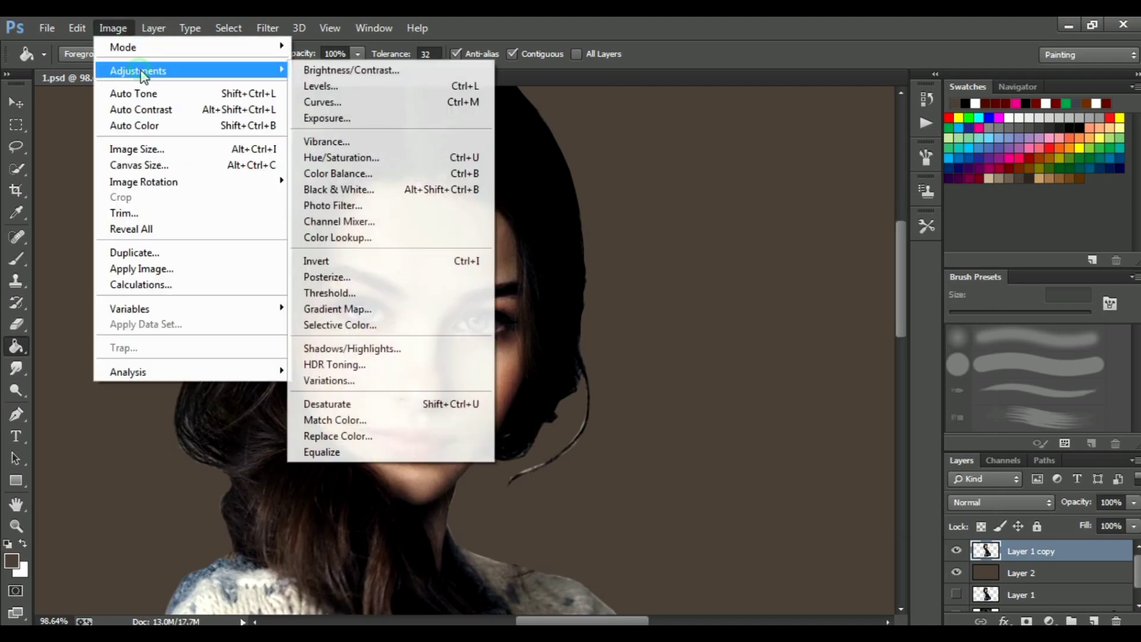
pyautogui.click(355, 71)
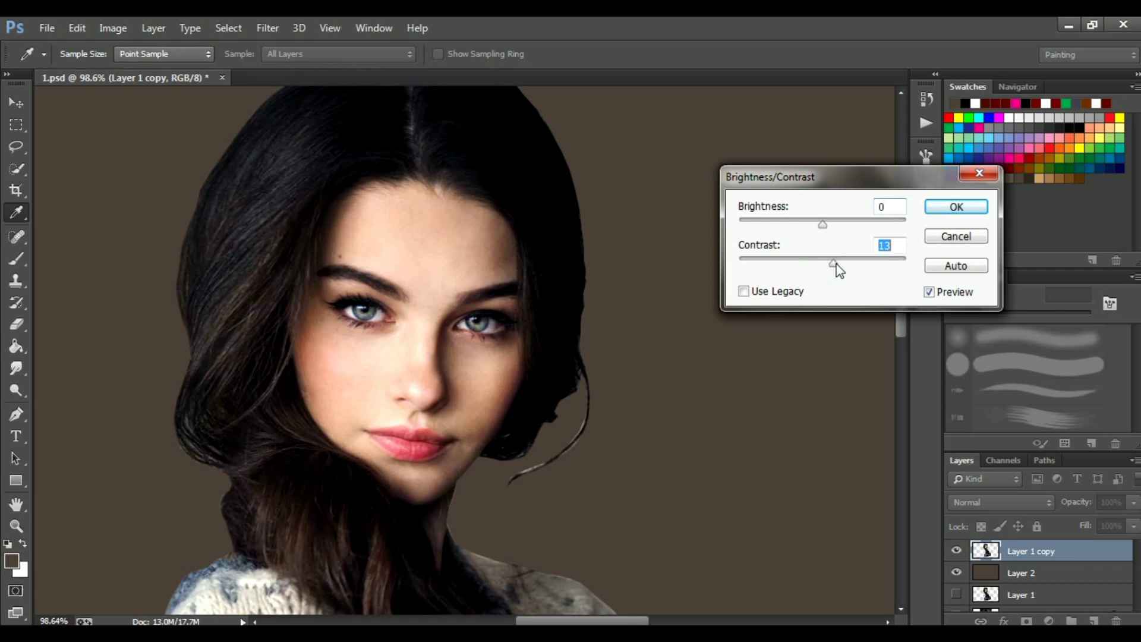
pyautogui.moveTo(845, 263); pyautogui.dragTo(838, 264)
pyautogui.press('g')
pyautogui.click(946, 208)
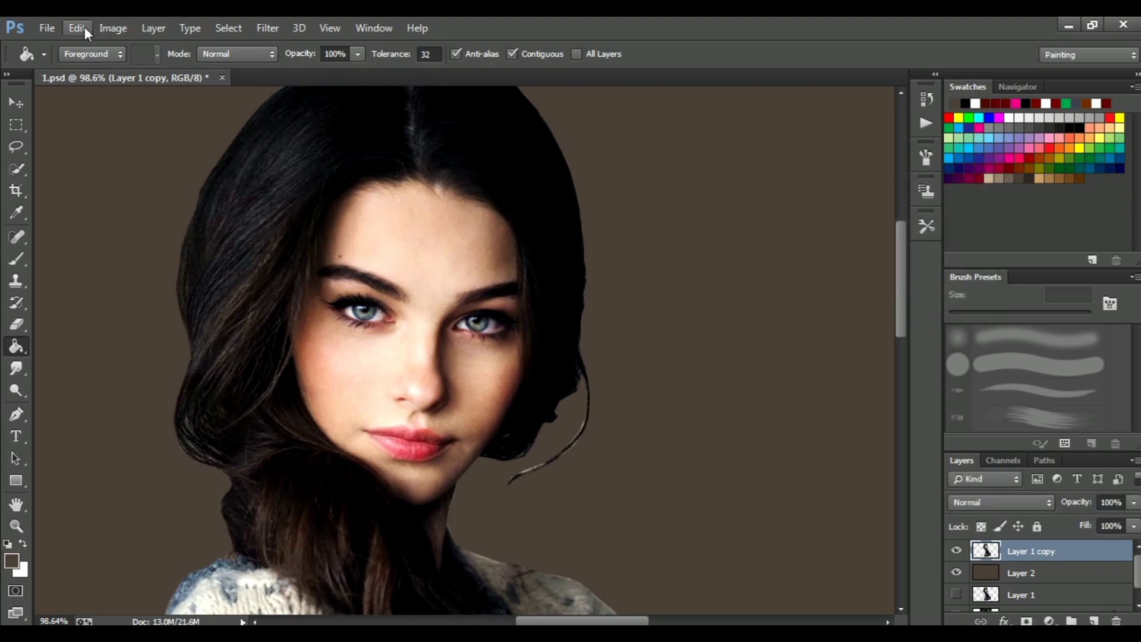
# Apply a Curves midtone point at input 132, output 125.
pyautogui.click(113, 28)
pyautogui.click(179, 71)
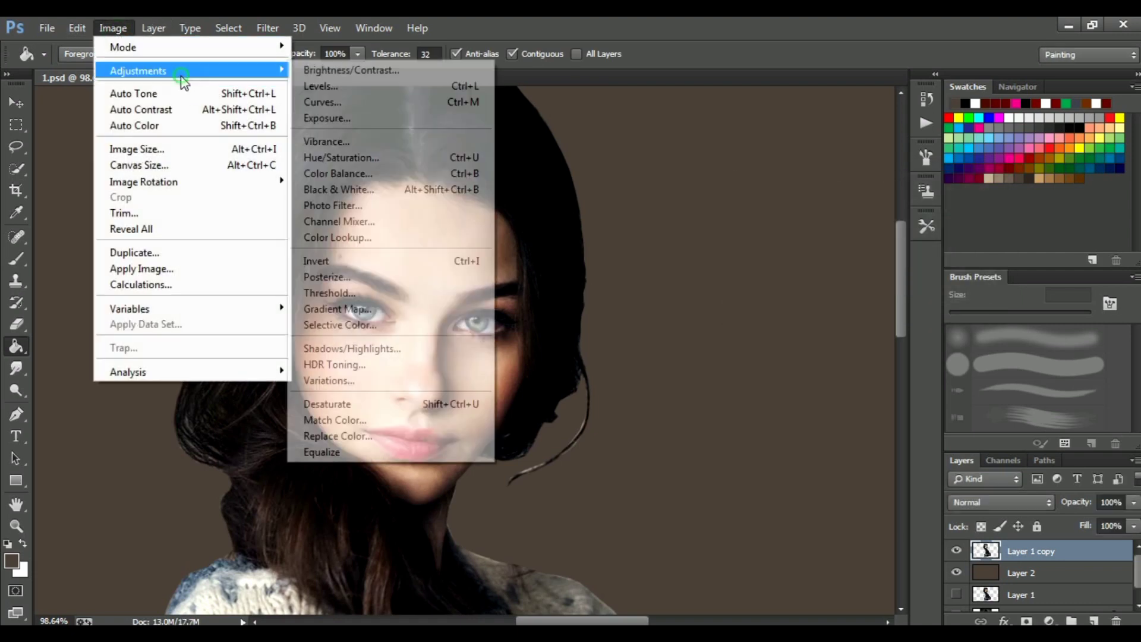
pyautogui.click(323, 103)
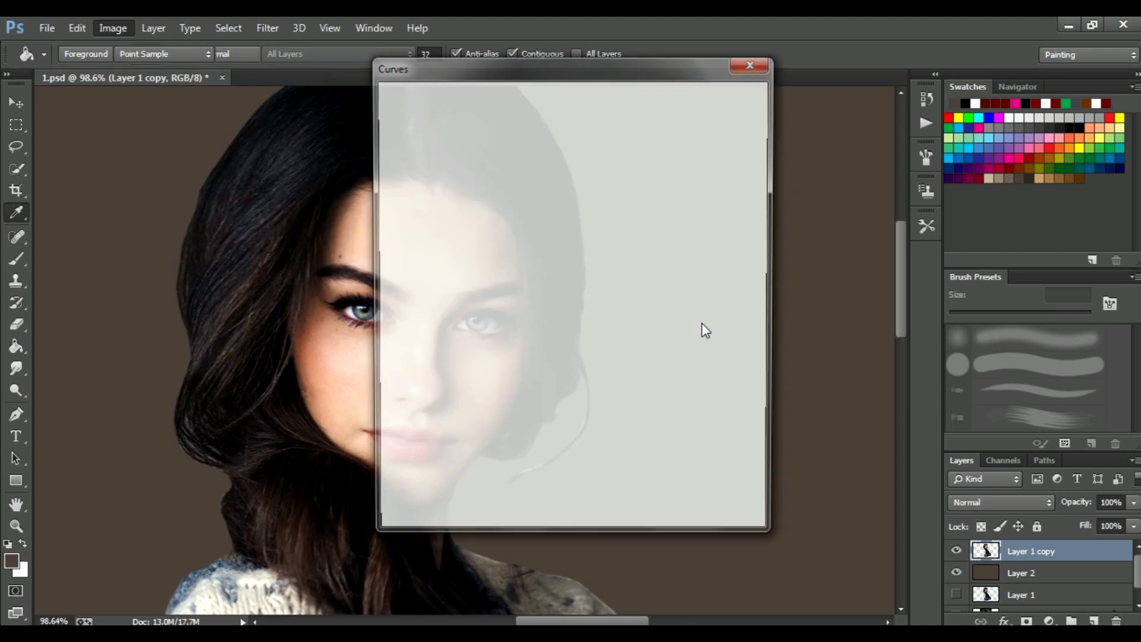
pyautogui.moveTo(565, 55); pyautogui.dragTo(794, 90)
pyautogui.moveTo(783, 276); pyautogui.dragTo(786, 279)
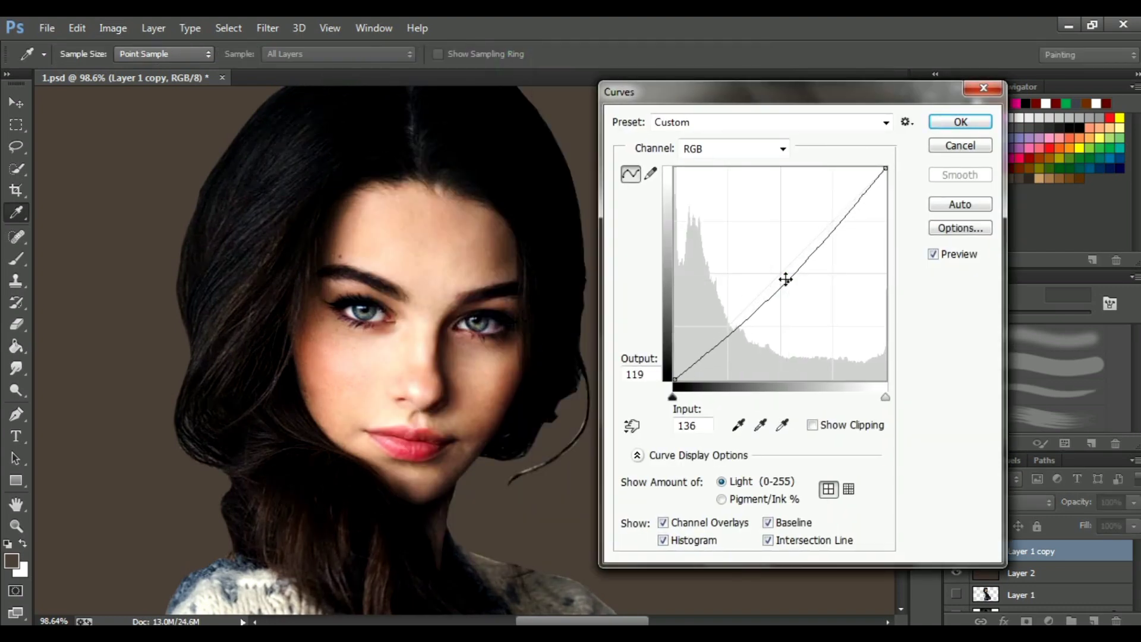
pyautogui.moveTo(785, 284); pyautogui.dragTo(783, 276)
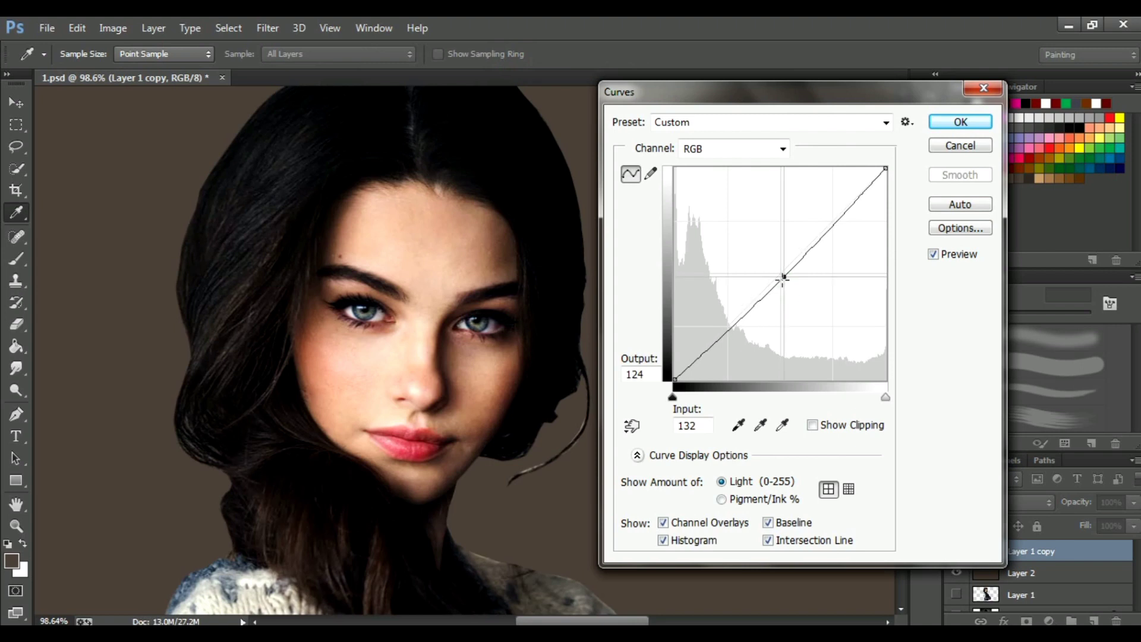
pyautogui.click(961, 122)
pyautogui.press('g')
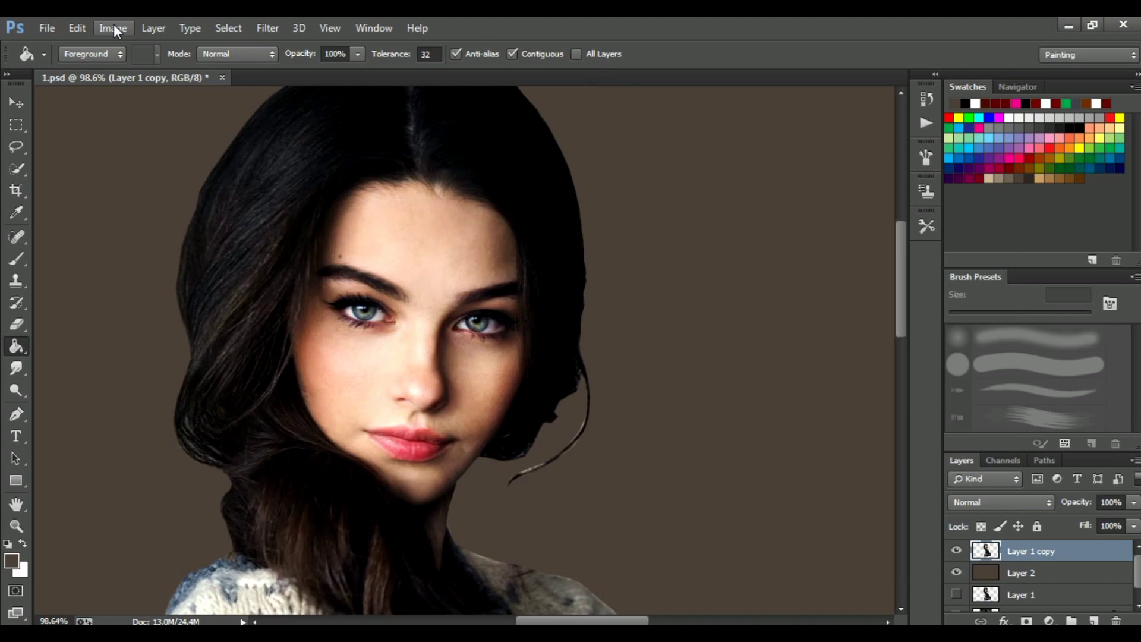
# Open Color Balance and cancel it, leaving the colours unchanged.
pyautogui.click(114, 28)
pyautogui.moveTo(138, 70)
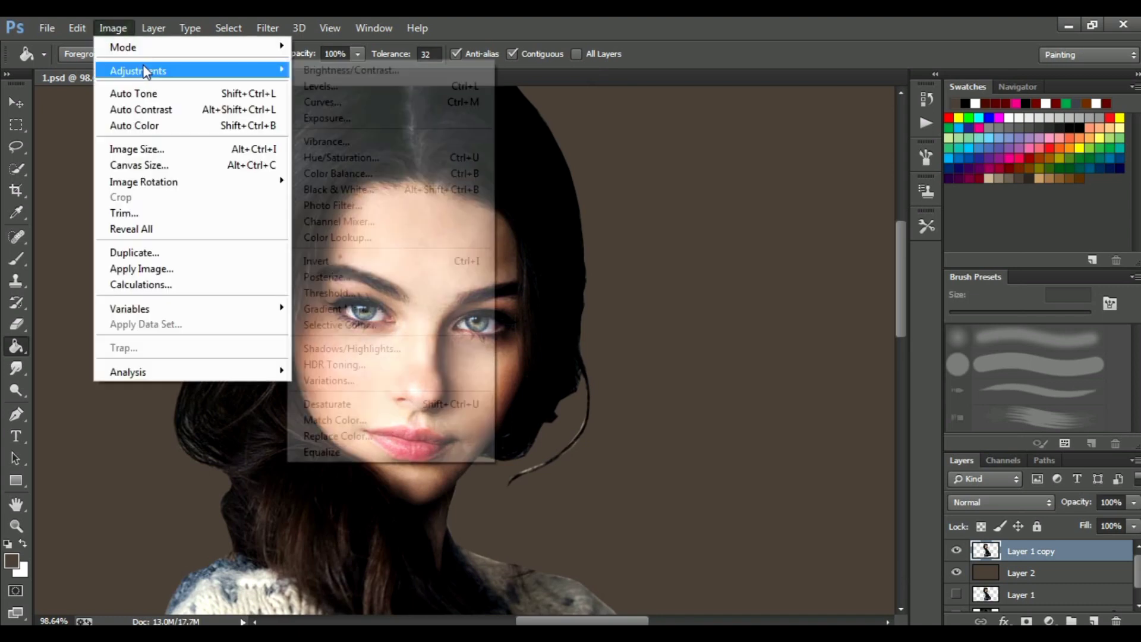
pyautogui.click(363, 173)
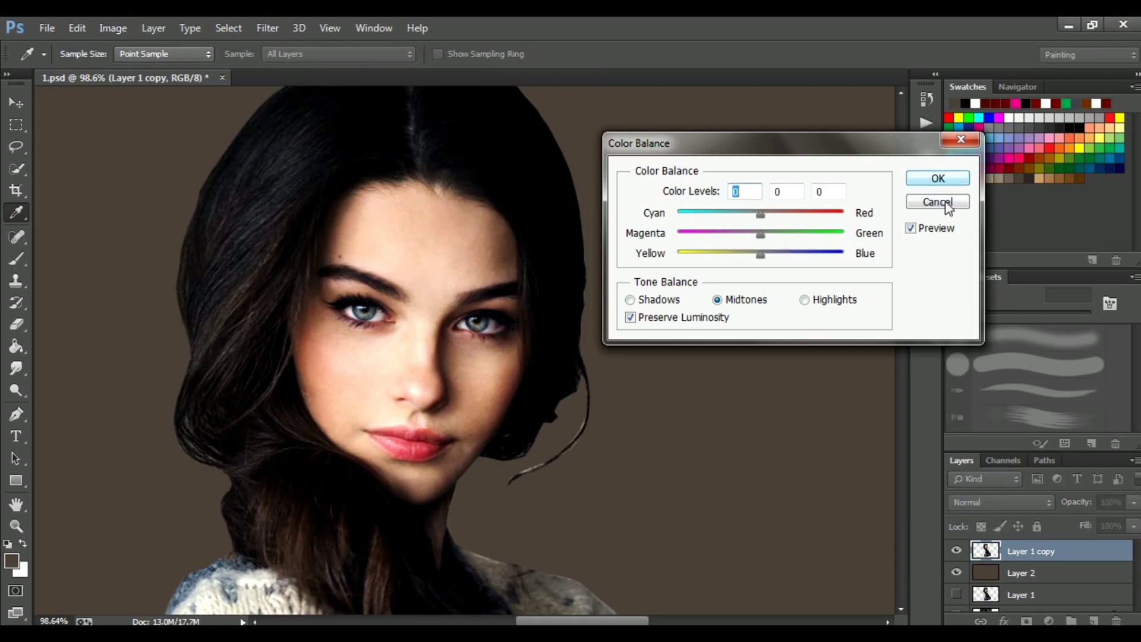
pyautogui.press('Escape')
# Open the Vibrance adjustment and move its dialog away from the face.
pyautogui.click(112, 26)
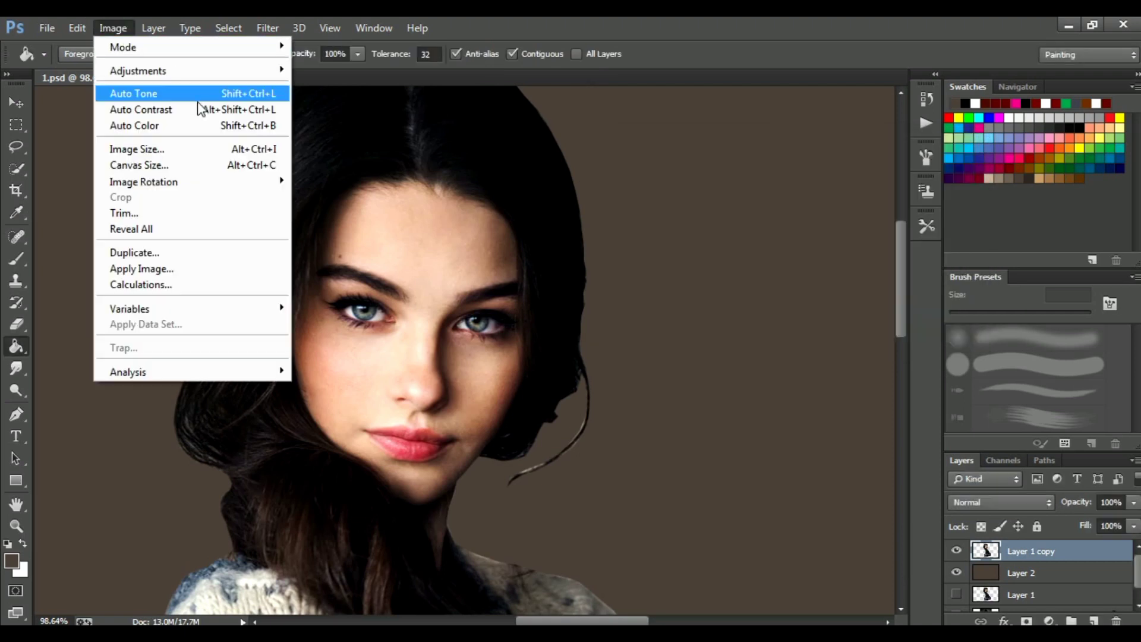
pyautogui.moveTo(138, 70)
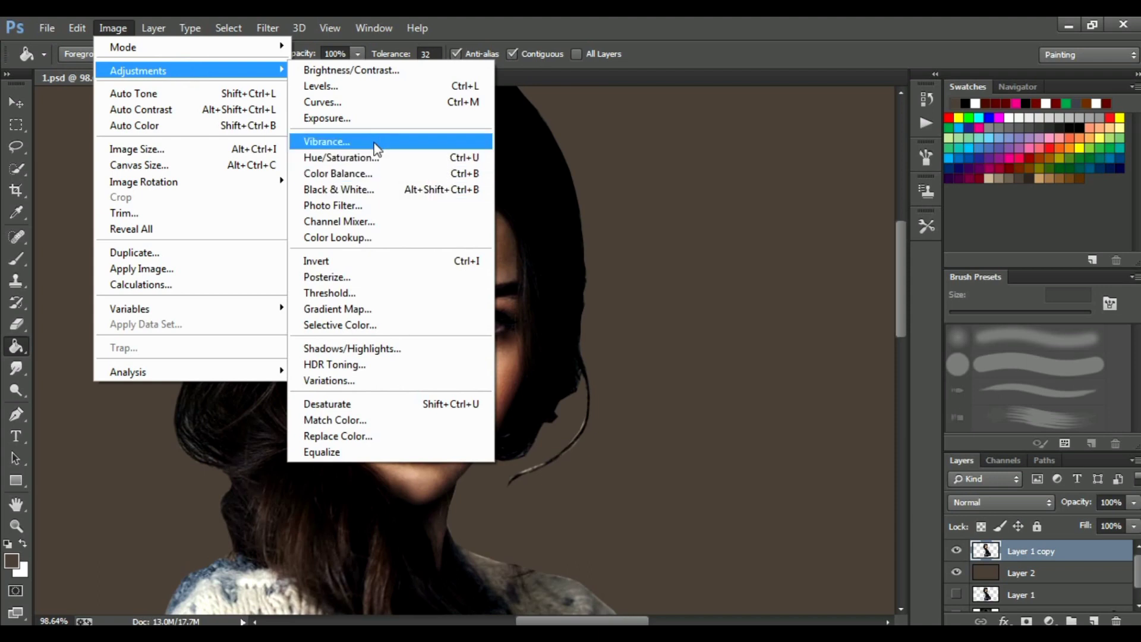
pyautogui.click(377, 143)
pyautogui.moveTo(621, 189); pyautogui.dragTo(811, 149)
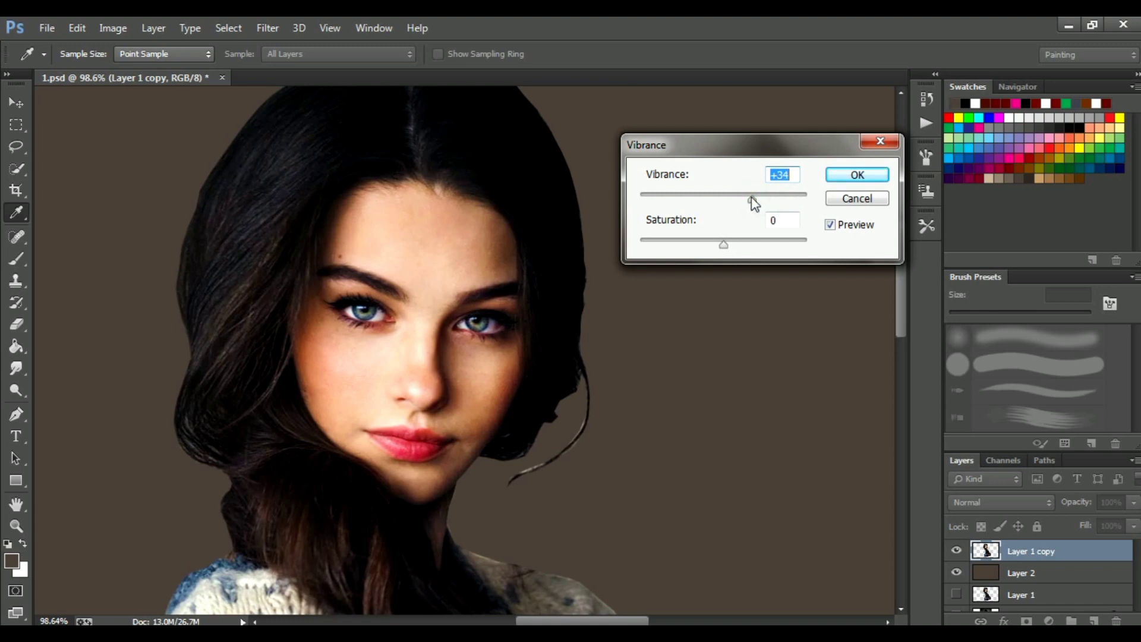
# Apply Vibrance +58 with Saturation left at 0.
pyautogui.moveTo(752, 199); pyautogui.dragTo(772, 203)
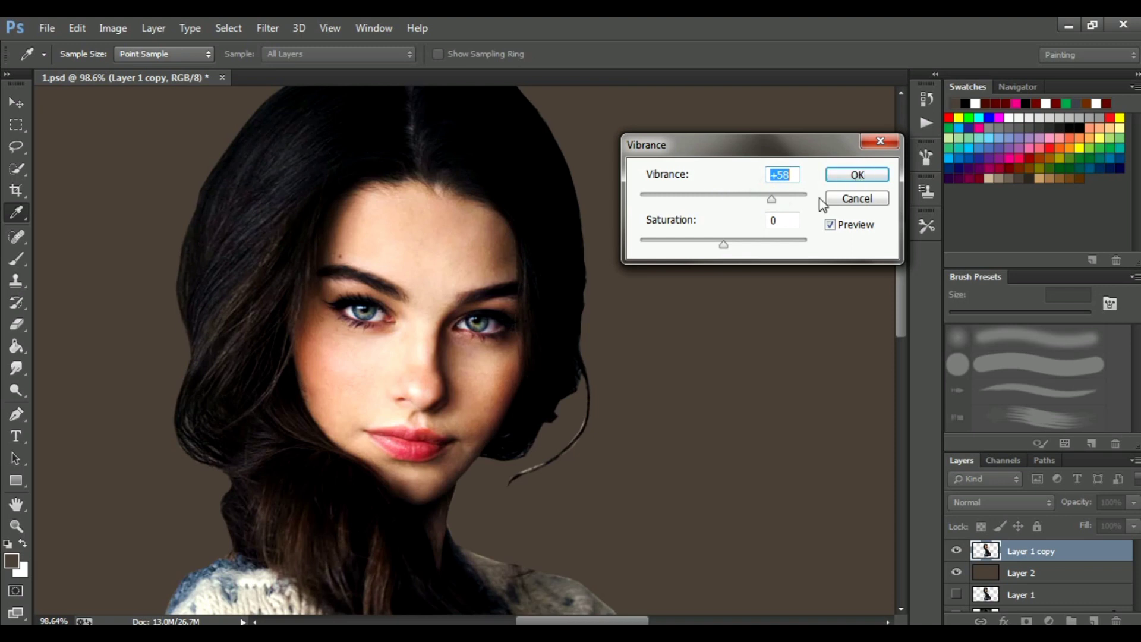
pyautogui.click(851, 178)
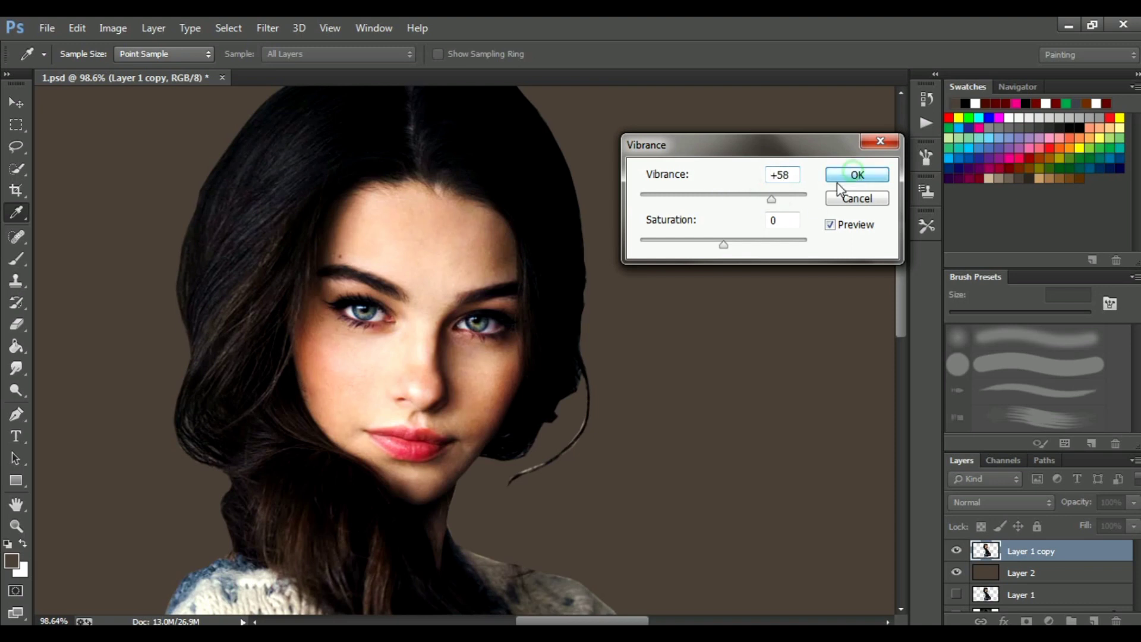
pyautogui.press('g')
pyautogui.click(107, 28)
pyautogui.moveTo(417, 27)
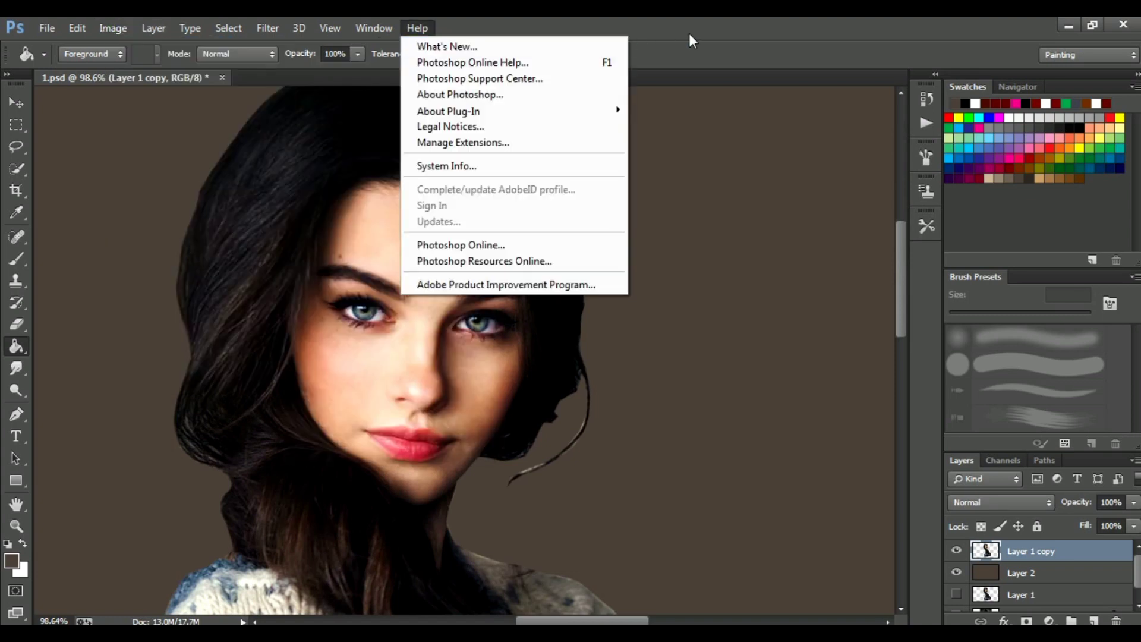
# Sharpen with Unsharp Mask: amount 151%, radius 5.0 px, threshold 0.
pyautogui.click(689, 35)
pyautogui.scroll(-2, 463, 220)
pyautogui.scroll(-2, 457, 232)
pyautogui.scroll(3, 439, 237)
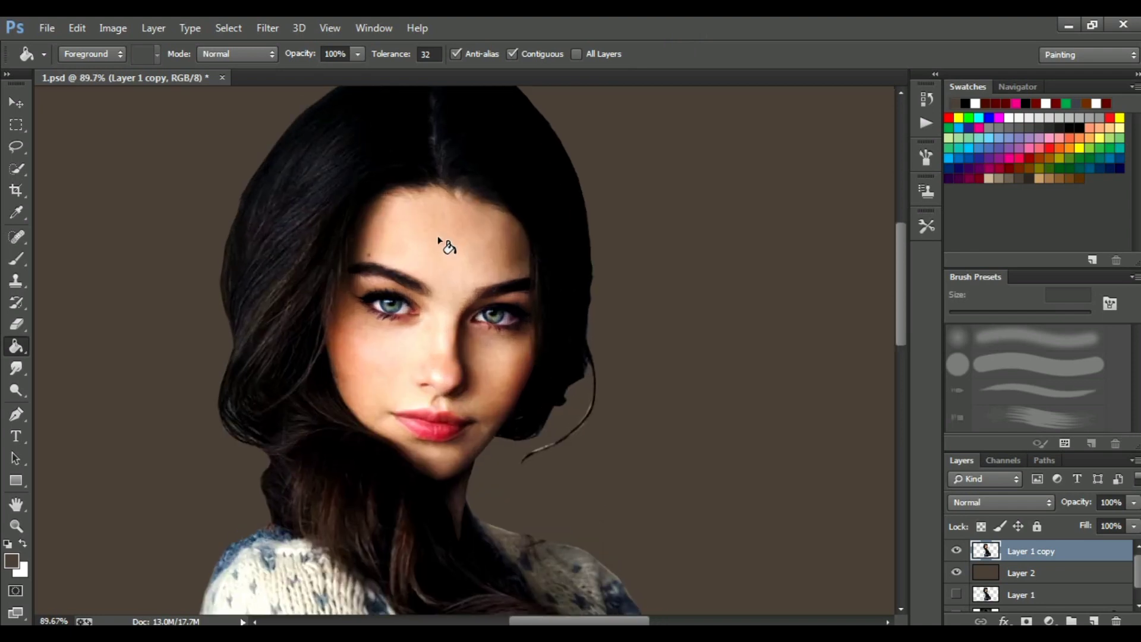
pyautogui.scroll(2, 438, 236)
pyautogui.click(265, 31)
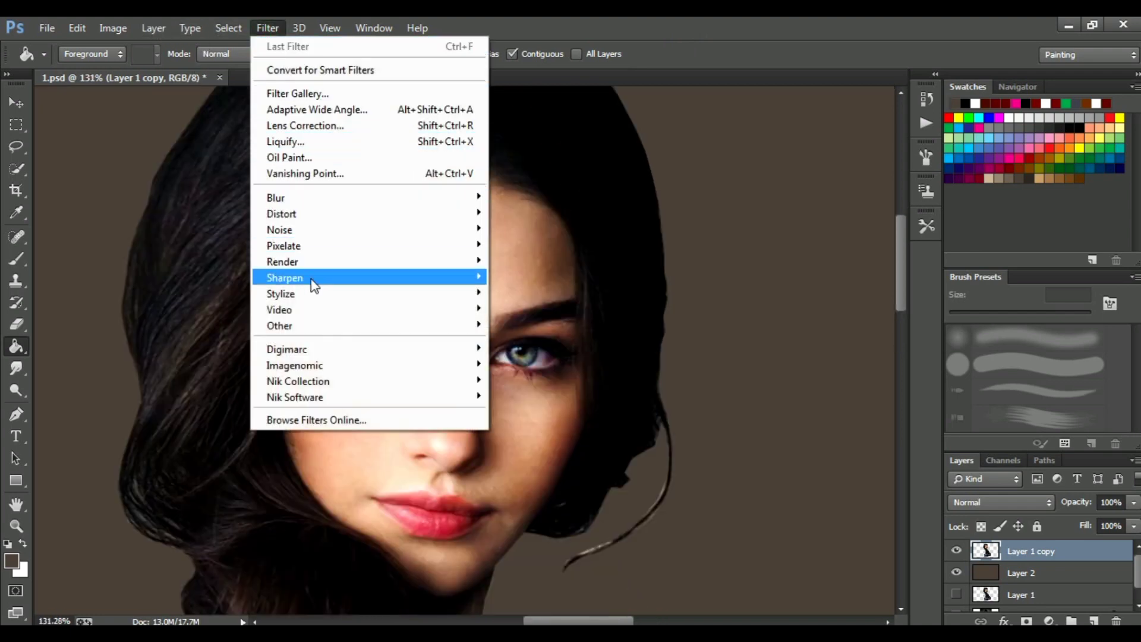
pyautogui.moveTo(285, 277)
pyautogui.click(542, 355)
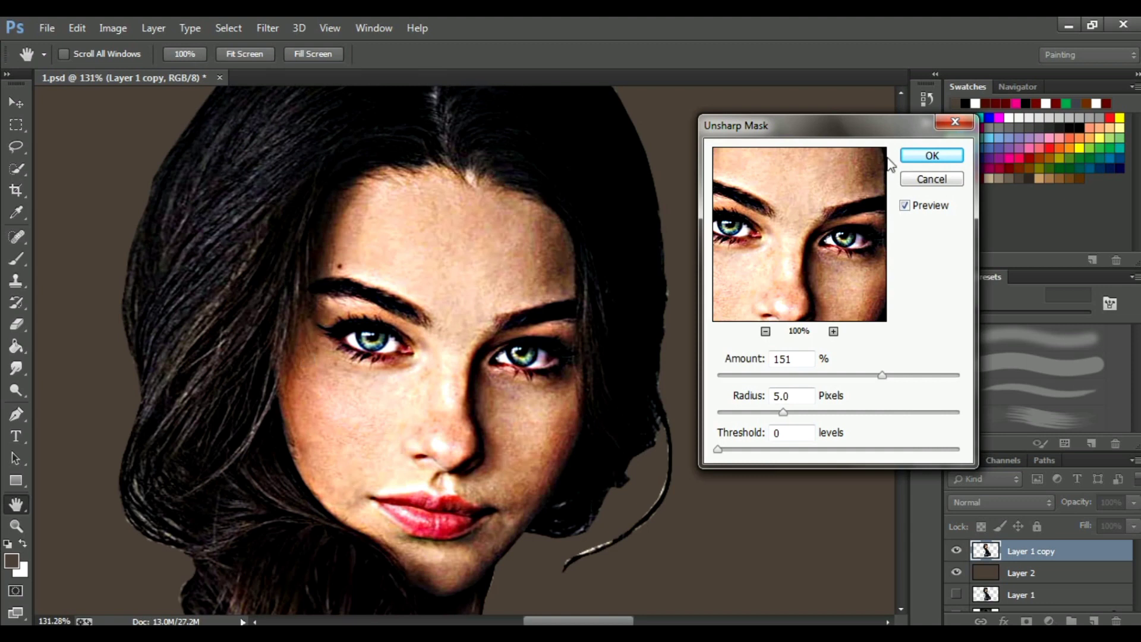
pyautogui.click(932, 155)
# Confirm the sharpening, zoom out to the whole figure, and choose the Move tool.
pyautogui.press('g')
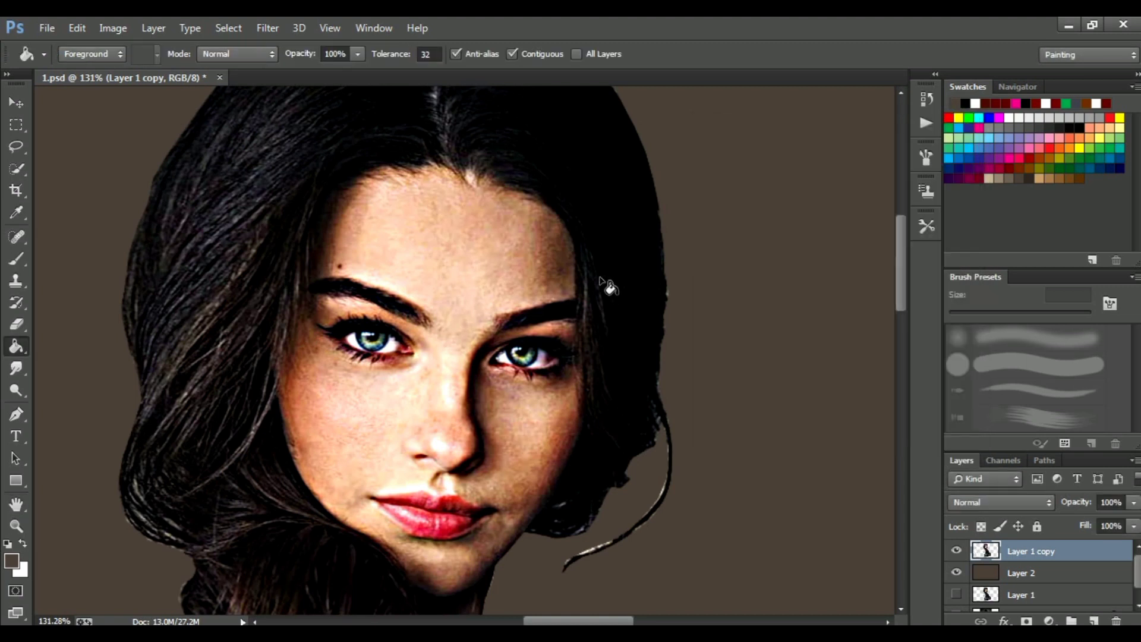
pyautogui.scroll(-1, 368, 292)
pyautogui.scroll(2, 502, 281)
pyautogui.scroll(-1, 502, 273)
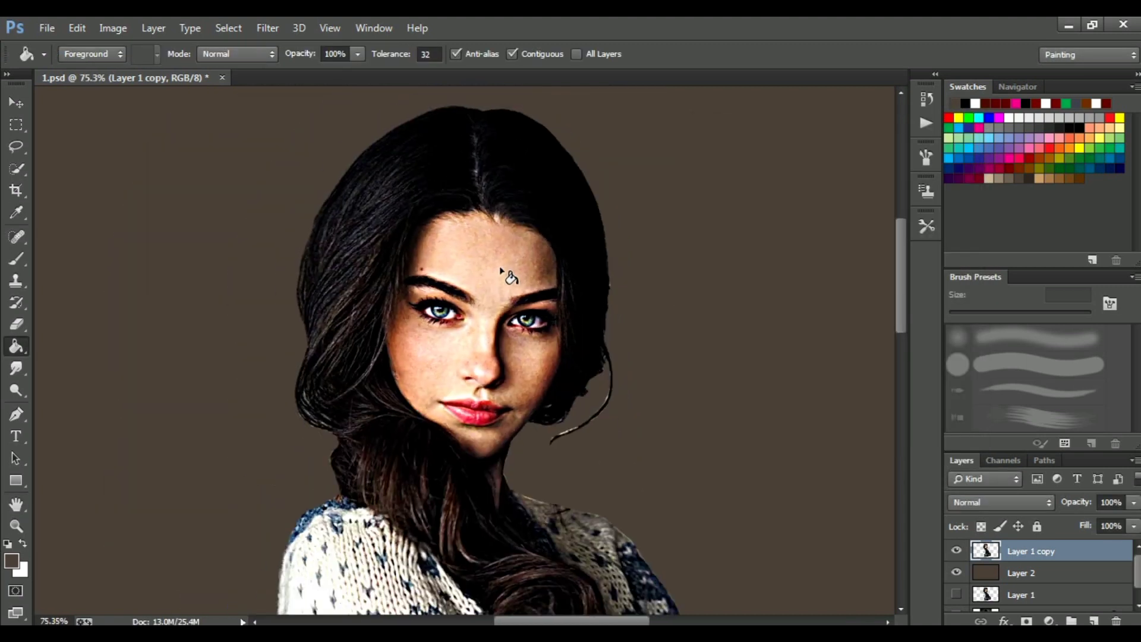
pyautogui.scroll(-1, 499, 269)
pyautogui.scroll(-1, 499, 270)
pyautogui.scroll(-1, 498, 273)
pyautogui.scroll(1, 488, 292)
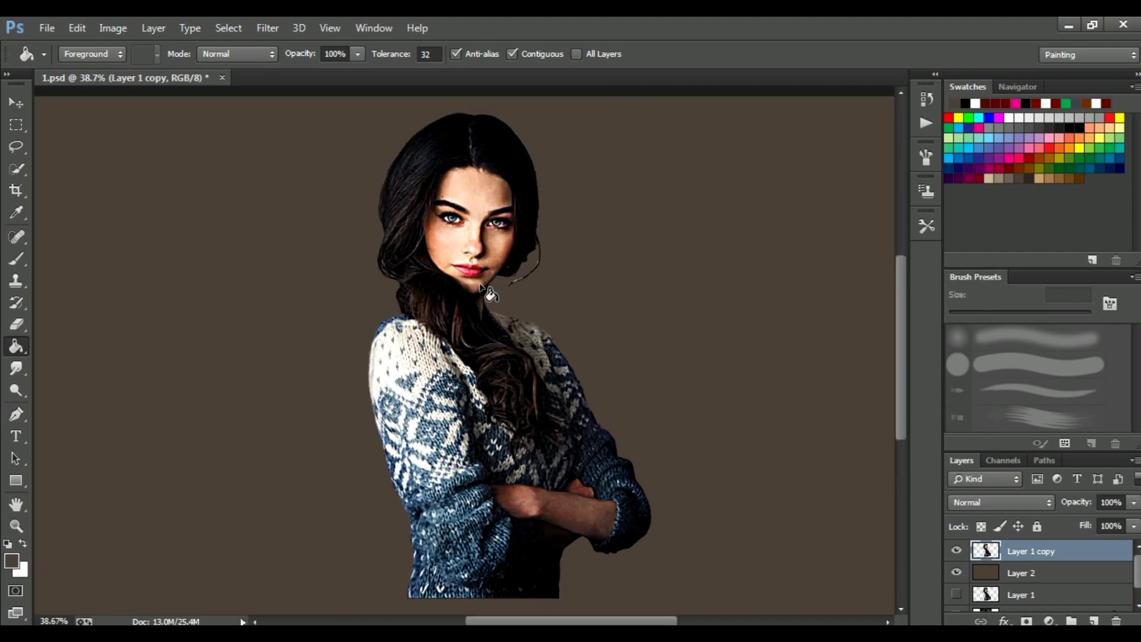
pyautogui.scroll(1, 488, 291)
pyautogui.scroll(1, 493, 285)
pyautogui.scroll(-2, 496, 283)
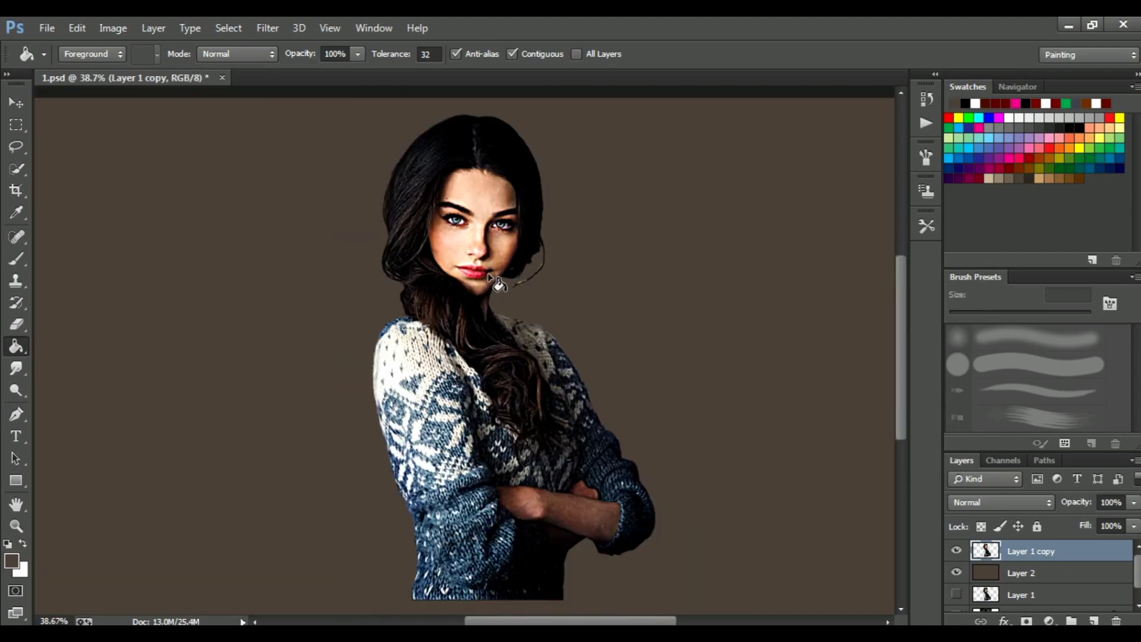
pyautogui.scroll(-1, 498, 279)
pyautogui.scroll(1, 498, 280)
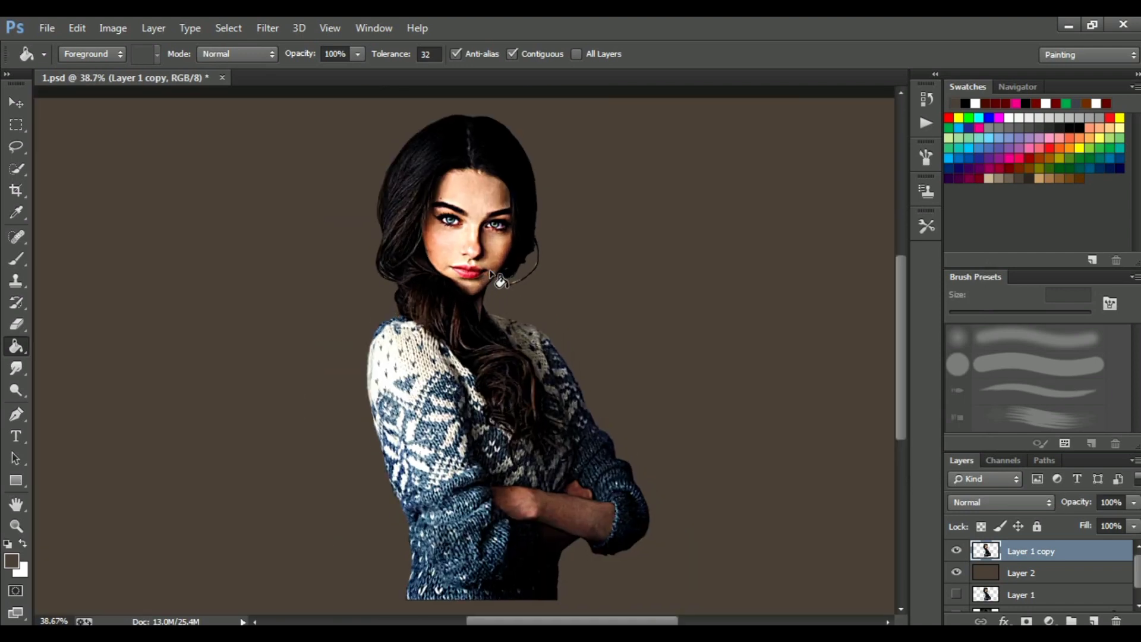
pyautogui.moveTo(897, 336); pyautogui.dragTo(902, 337)
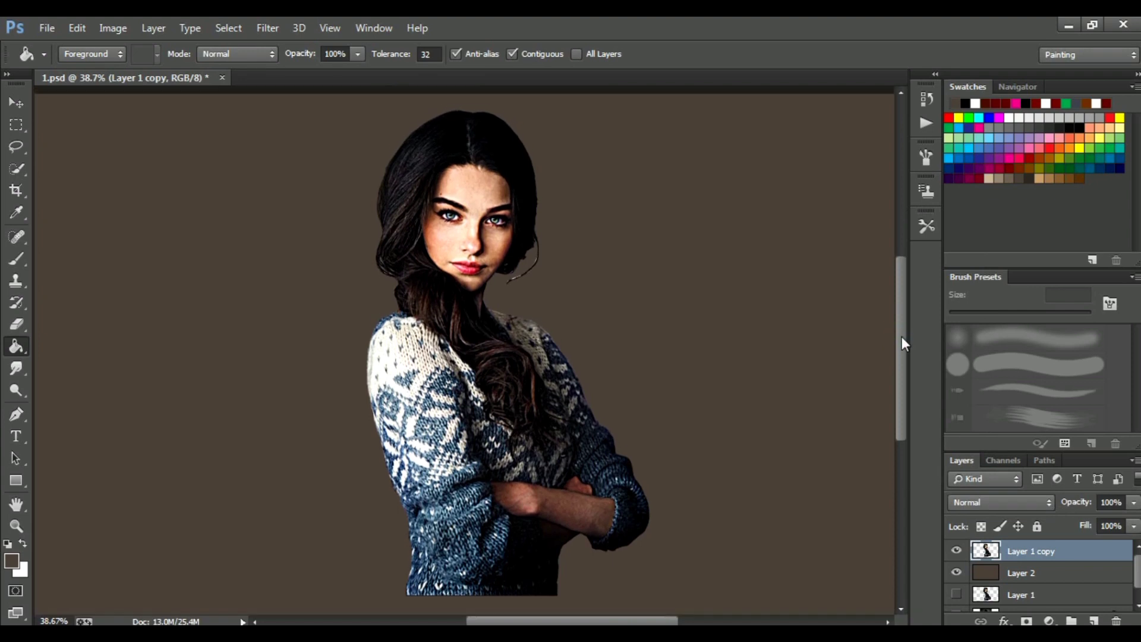
pyautogui.click(17, 101)
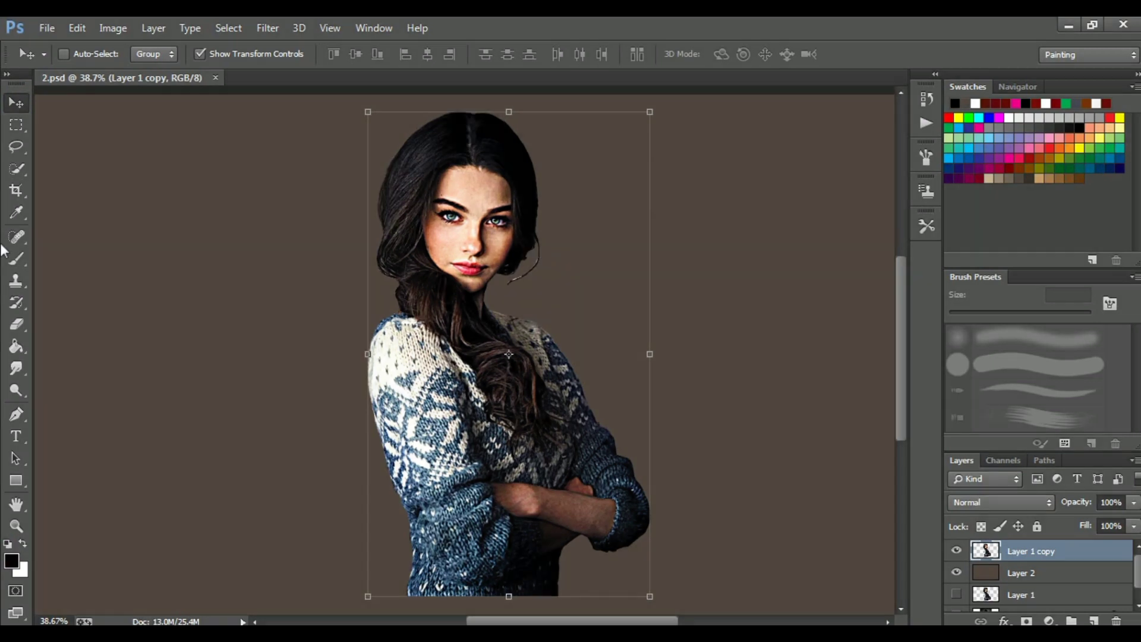
# With the Smudge tool at 38%, smear the lower lashes under both eyes.
pyautogui.click(16, 367)
pyautogui.scroll(1, 473, 194)
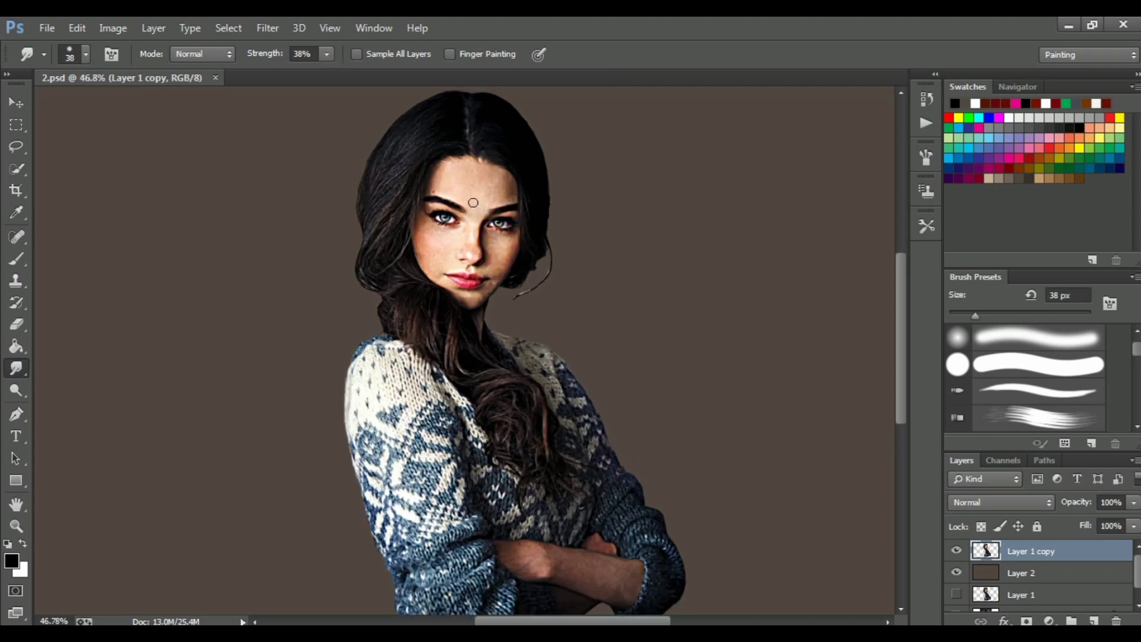
pyautogui.scroll(2, 472, 195)
pyautogui.scroll(1, 472, 196)
pyautogui.scroll(1, 568, 283)
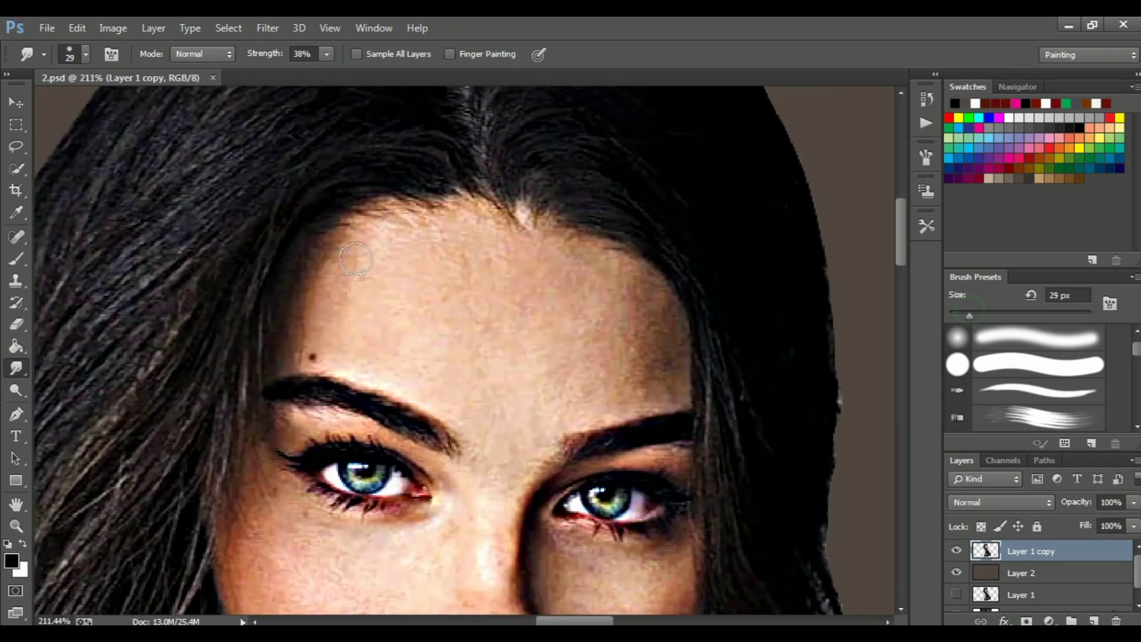
pyautogui.scroll(1, 380, 249)
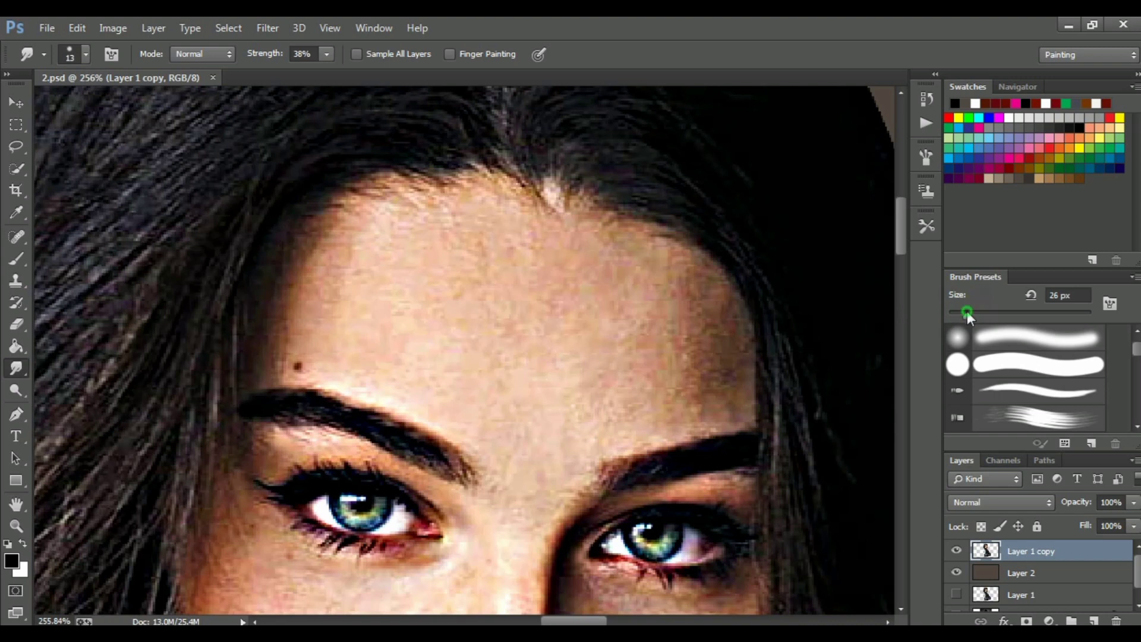
pyautogui.scroll(-1, 658, 466)
pyautogui.scroll(2, 658, 466)
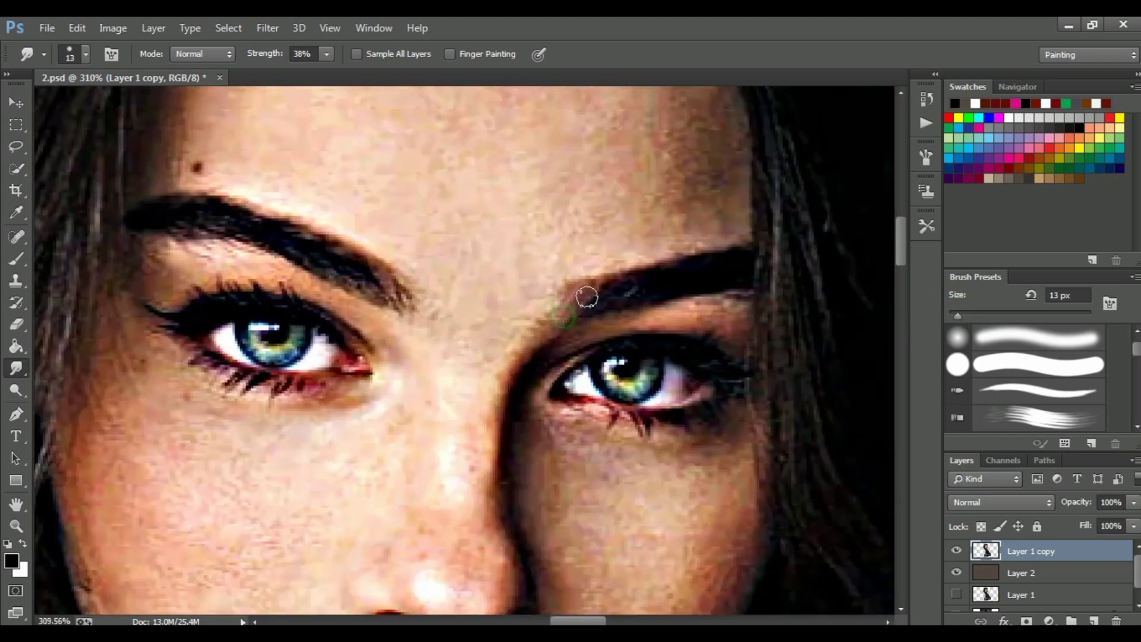
pyautogui.scroll(-1, 652, 290)
pyautogui.scroll(1, 380, 336)
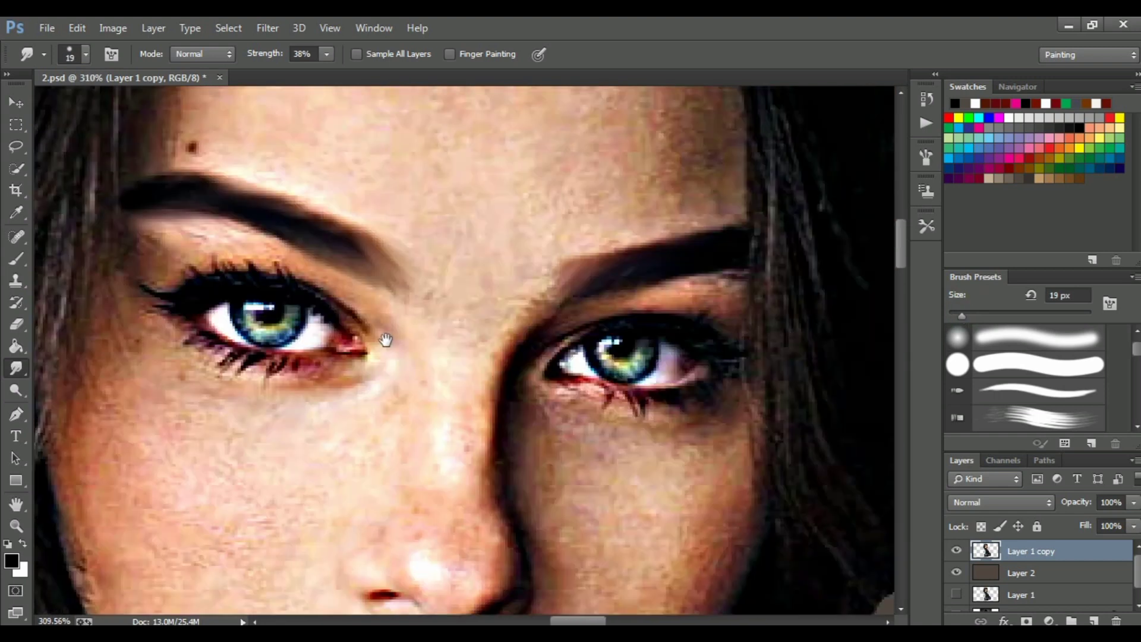
pyautogui.scroll(1, 535, 318)
pyautogui.press('[')
pyautogui.moveTo(499, 404); pyautogui.dragTo(623, 425)
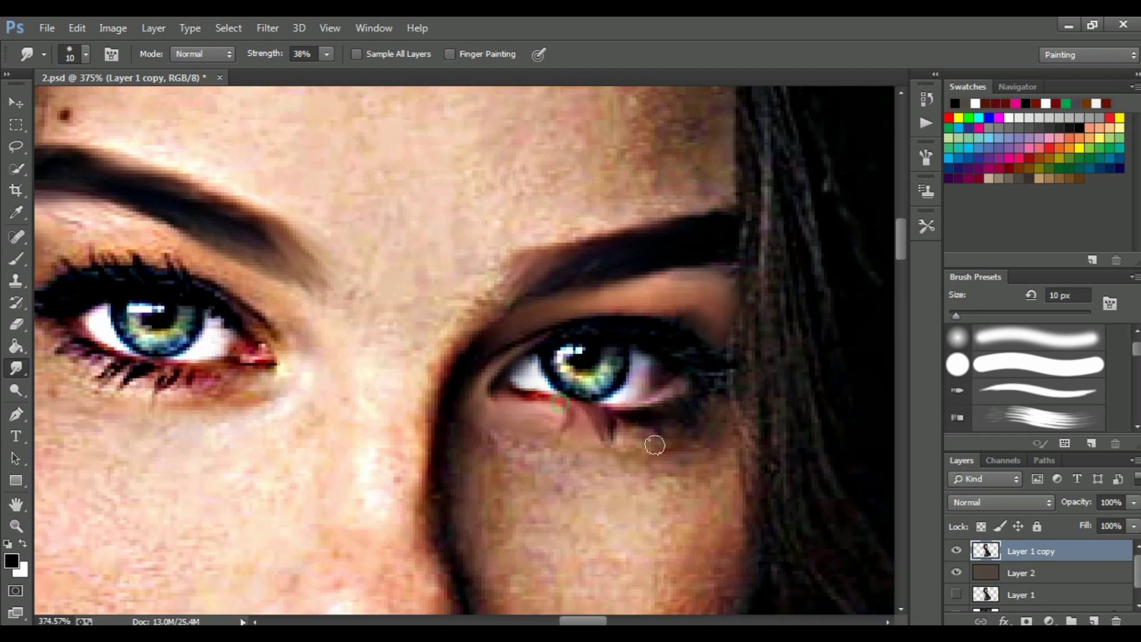
pyautogui.moveTo(495, 407); pyautogui.dragTo(727, 490)
pyautogui.press(']')
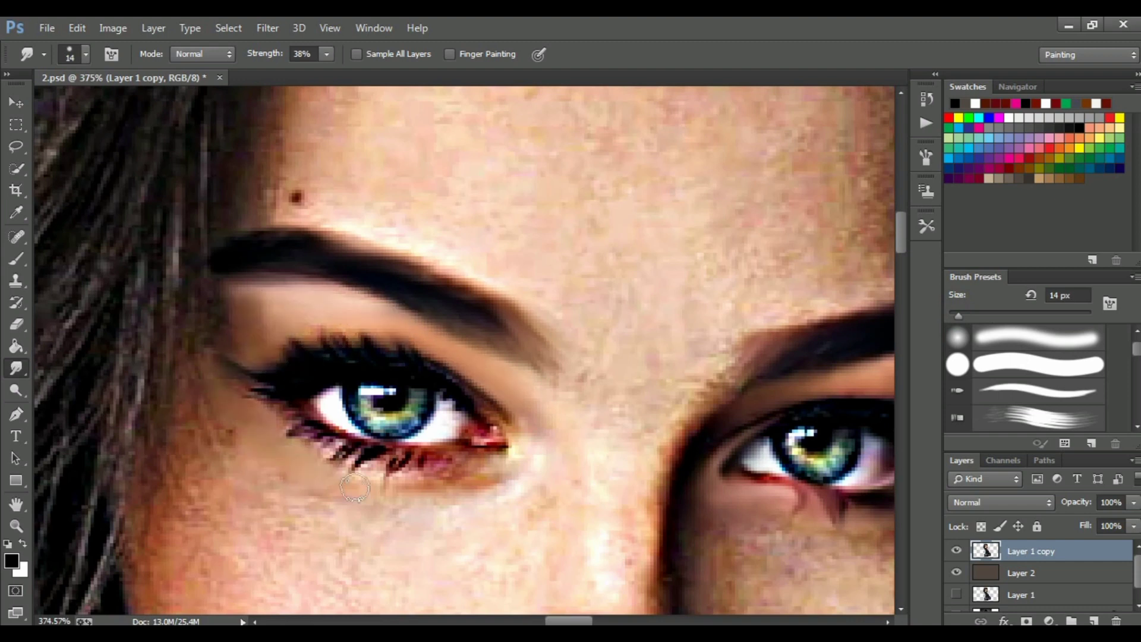
pyautogui.moveTo(494, 474); pyautogui.dragTo(309, 451)
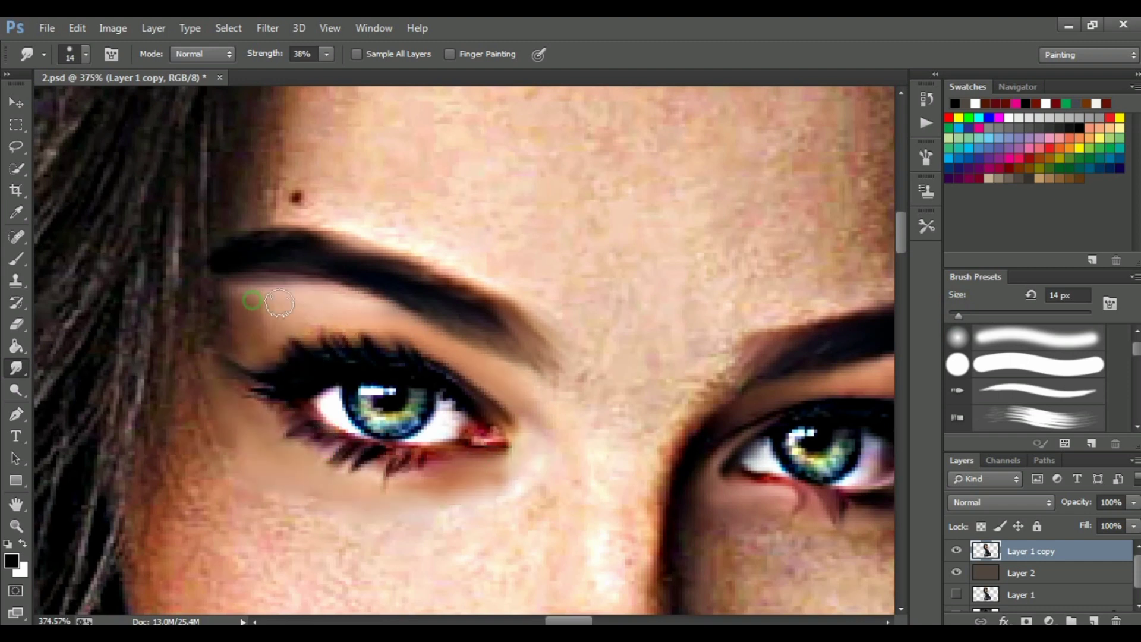
# Smooth the forehead skin, mole and hairline with a larger smudge brush.
pyautogui.scroll(5, 438, 429)
pyautogui.moveTo(288, 210); pyautogui.dragTo(249, 250)
pyautogui.press(']')
pyautogui.press(']')
pyautogui.moveTo(279, 329)
pyautogui.mouseDown()
pyautogui.moveTo(214, 400)
pyautogui.moveTo(305, 377)
pyautogui.moveTo(313, 453)
pyautogui.moveTo(419, 460)
pyautogui.mouseUp()
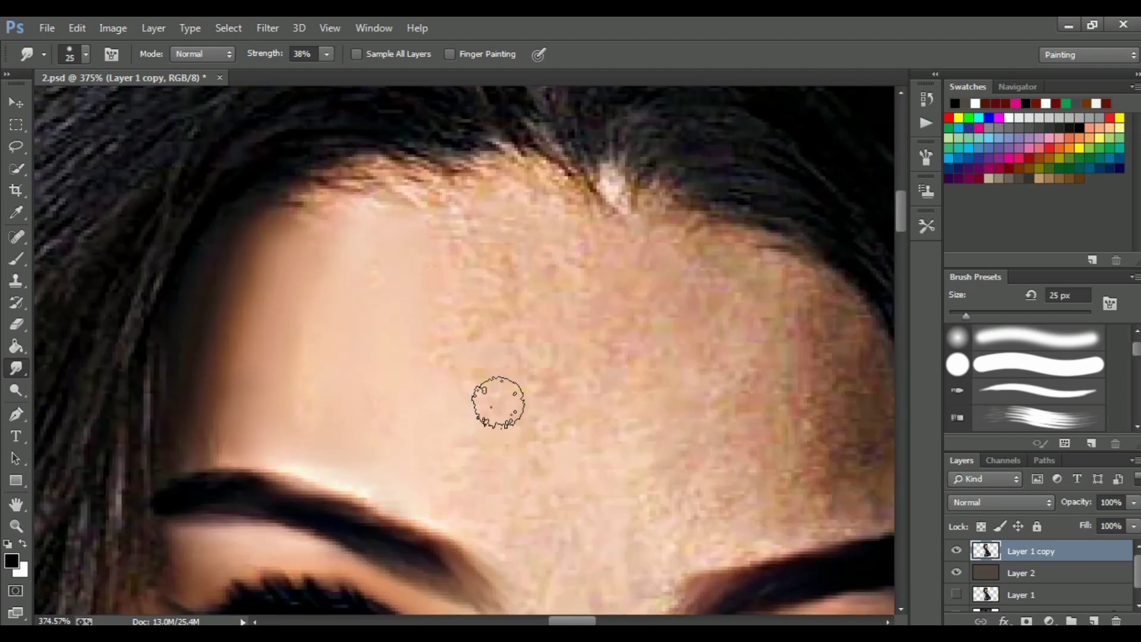
pyautogui.moveTo(471, 339); pyautogui.dragTo(434, 204)
pyautogui.press('F5')
pyautogui.press('F5')
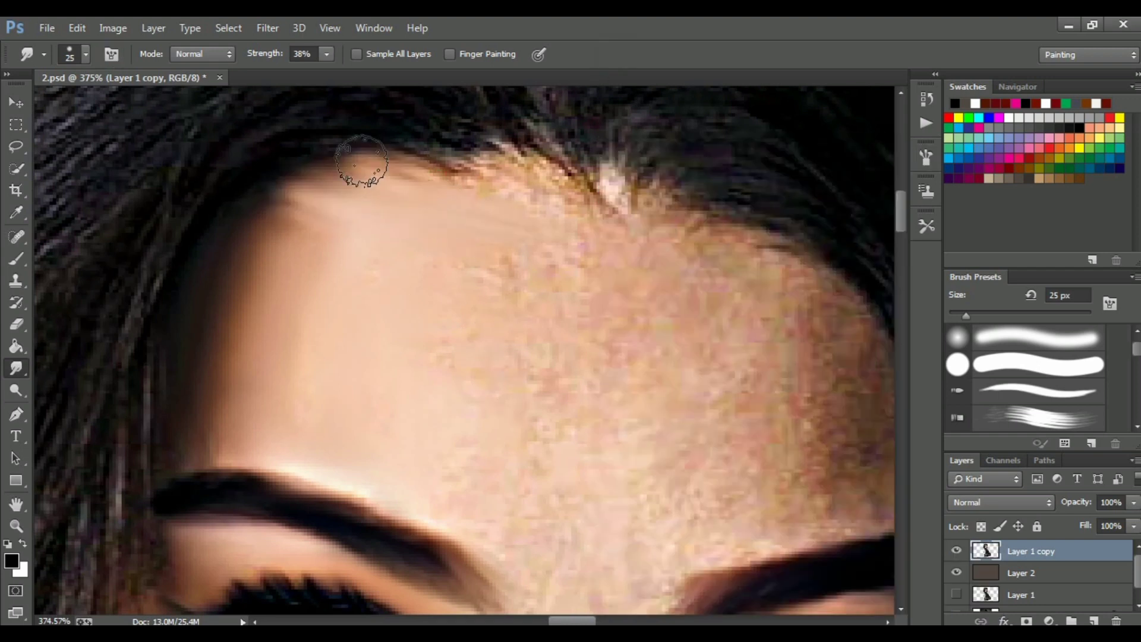
pyautogui.moveTo(364, 168); pyautogui.dragTo(313, 204)
pyautogui.scroll(-3, 468, 271)
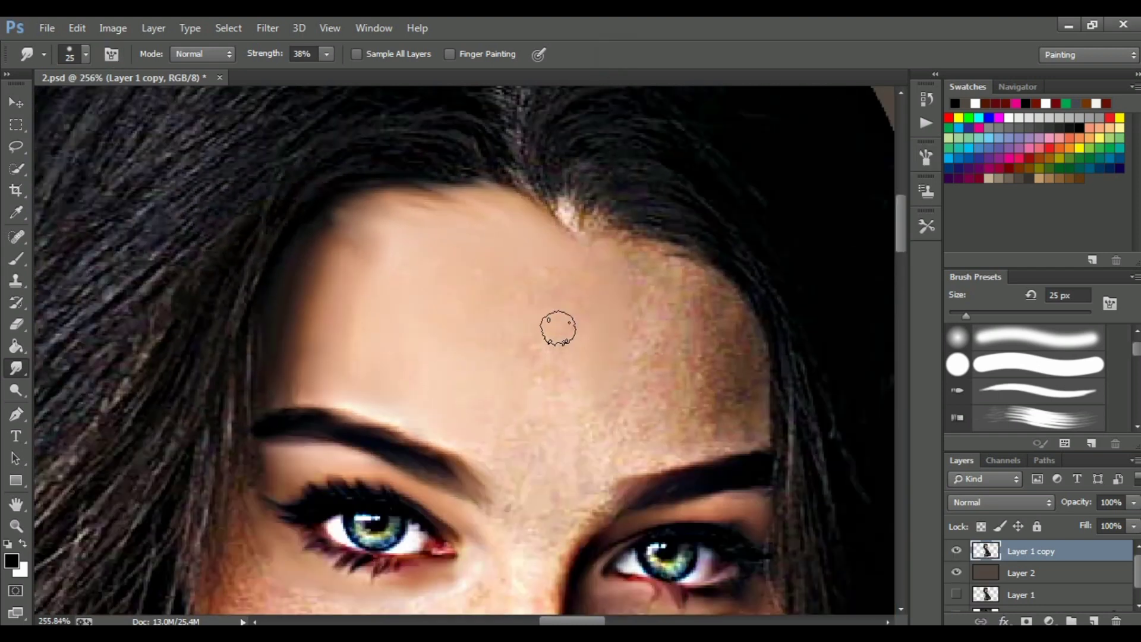
pyautogui.moveTo(631, 263); pyautogui.dragTo(682, 269)
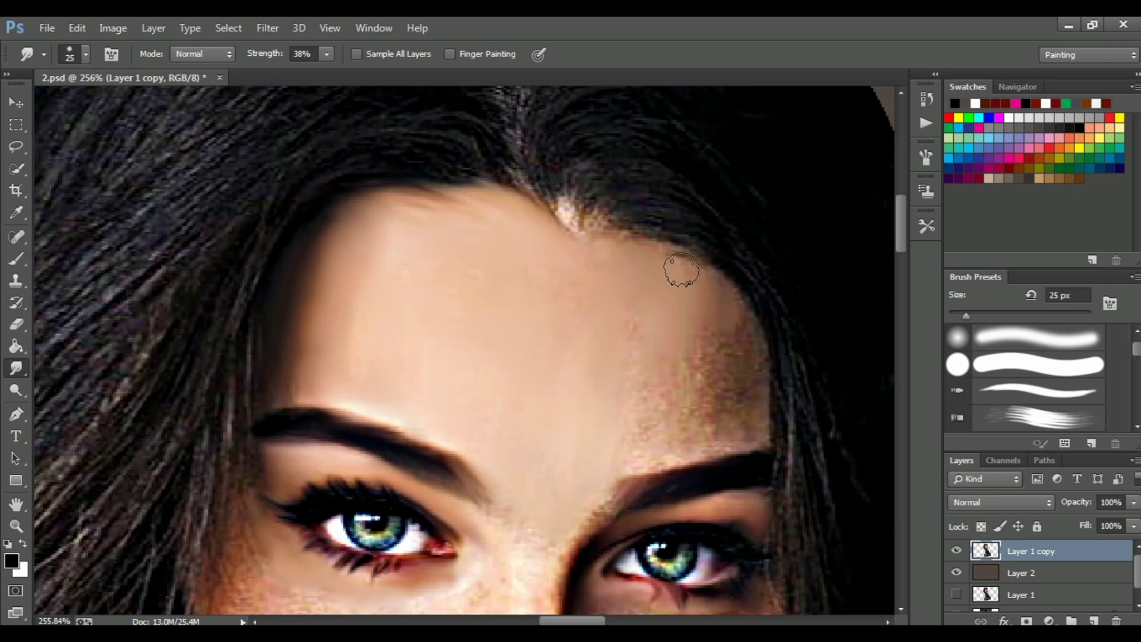
pyautogui.moveTo(751, 362); pyautogui.dragTo(629, 433)
pyautogui.moveTo(568, 202); pyautogui.dragTo(600, 237)
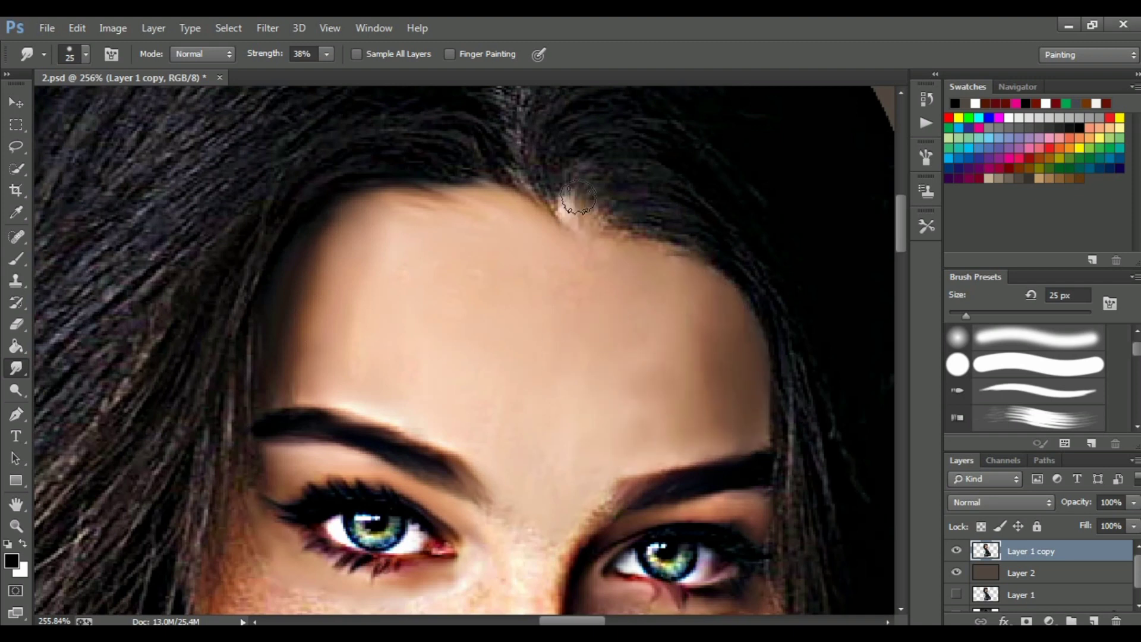
pyautogui.scroll(-3, 531, 407)
# Smooth the freckles on the left and right cheeks.
pyautogui.moveTo(331, 462)
pyautogui.mouseDown()
pyautogui.moveTo(307, 491)
pyautogui.moveTo(252, 410)
pyautogui.moveTo(238, 535)
pyautogui.moveTo(357, 547)
pyautogui.mouseUp()
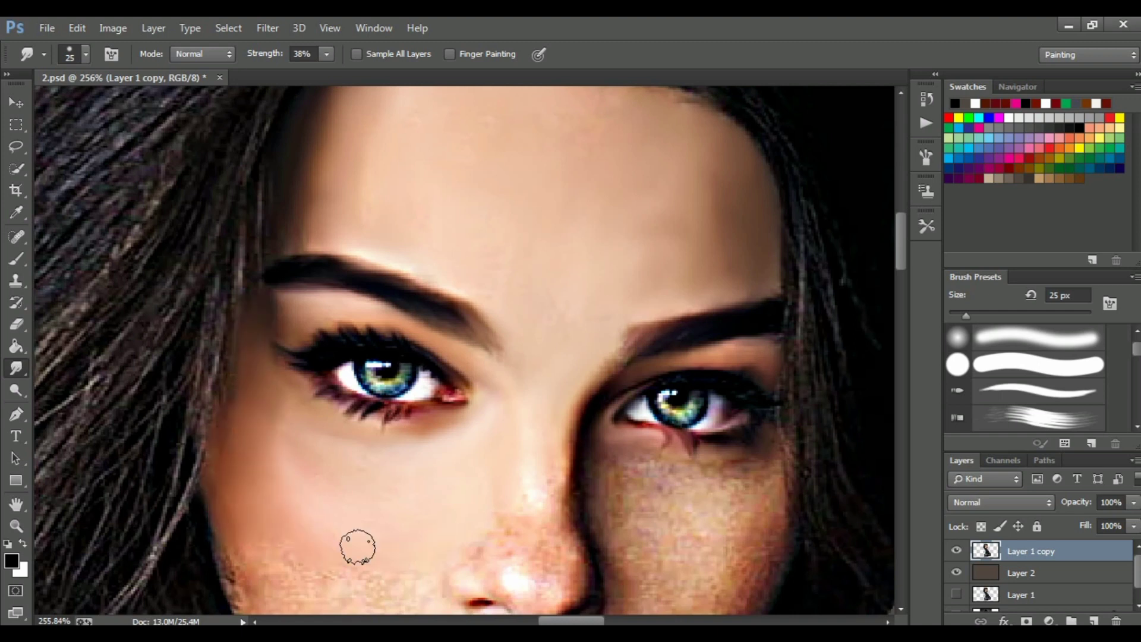
pyautogui.scroll(-3, 357, 547)
pyautogui.moveTo(214, 400)
pyautogui.mouseDown()
pyautogui.moveTo(265, 473)
pyautogui.moveTo(376, 438)
pyautogui.moveTo(327, 430)
pyautogui.moveTo(494, 354)
pyautogui.moveTo(517, 423)
pyautogui.moveTo(426, 421)
pyautogui.moveTo(297, 512)
pyautogui.mouseUp()
pyautogui.moveTo(588, 321)
pyautogui.mouseDown()
pyautogui.moveTo(594, 374)
pyautogui.moveTo(567, 494)
pyautogui.moveTo(590, 347)
pyautogui.mouseUp()
pyautogui.moveTo(706, 317)
pyautogui.mouseDown()
pyautogui.moveTo(711, 394)
pyautogui.moveTo(662, 339)
pyautogui.mouseUp()
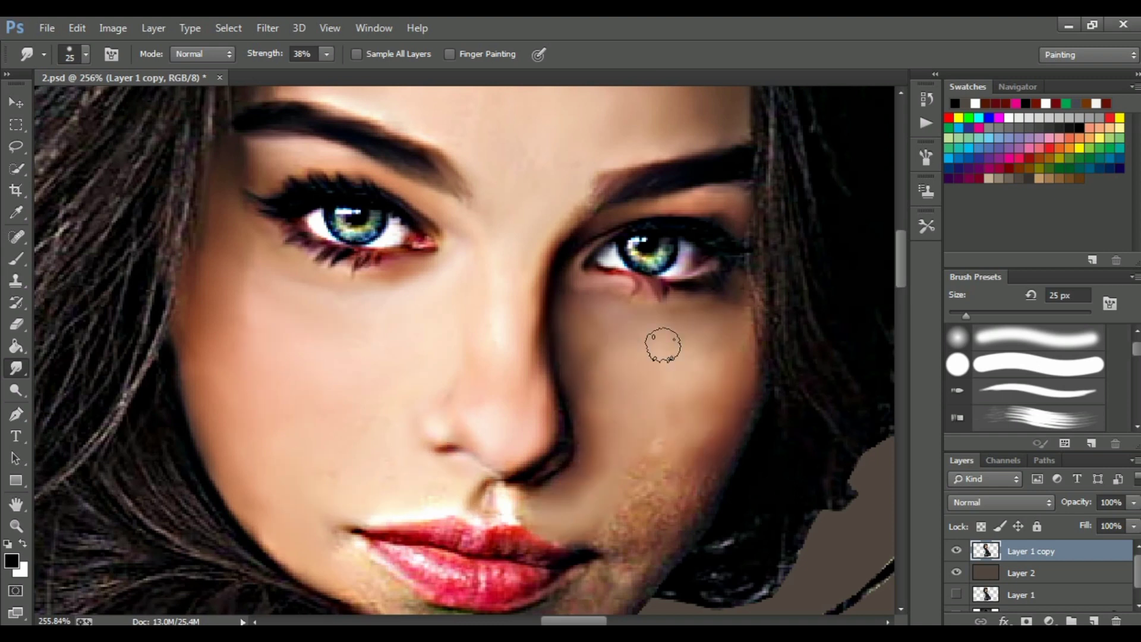
pyautogui.press(']')
pyautogui.moveTo(587, 524); pyautogui.dragTo(558, 399)
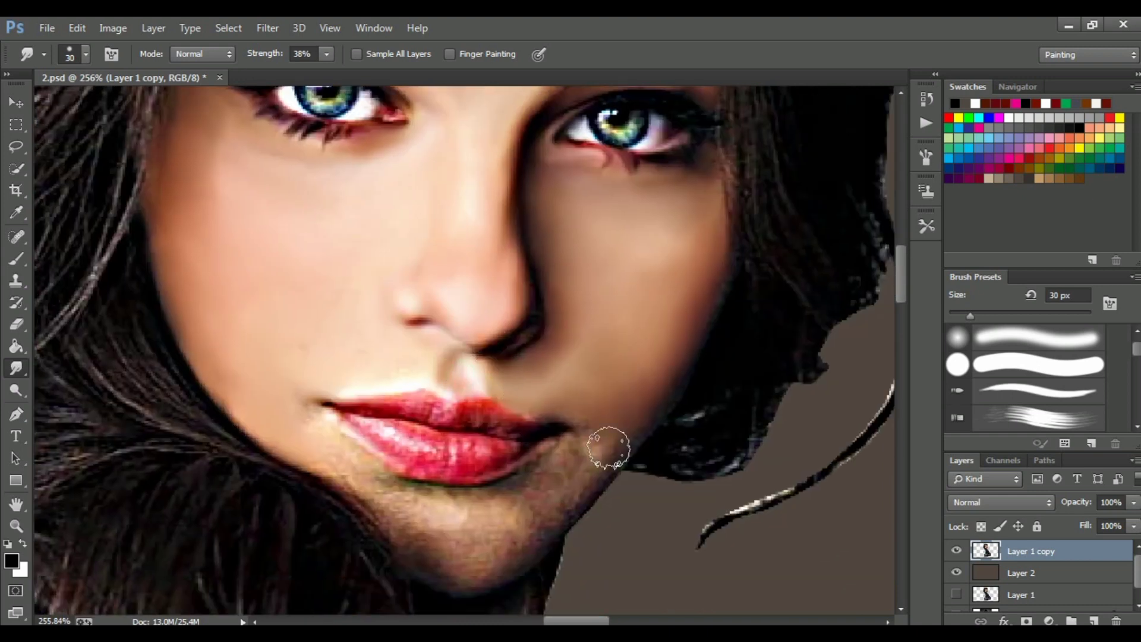
# Blend the speckled texture on both lips with a smaller smudge brush.
pyautogui.scroll(-3, 548, 267)
pyautogui.scroll(3, 454, 388)
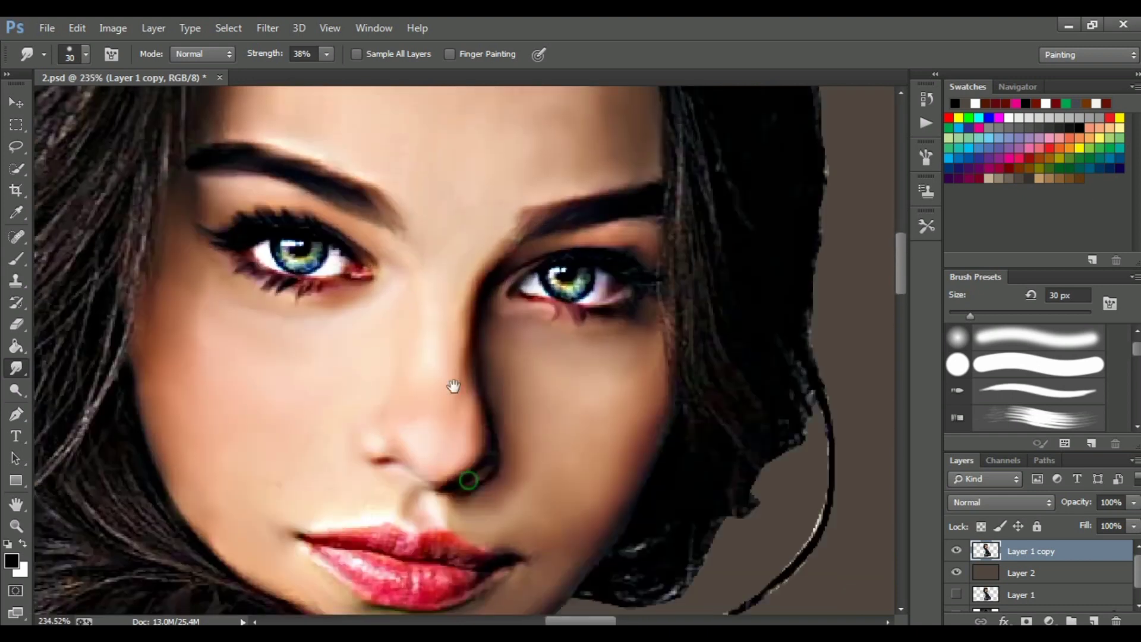
pyautogui.scroll(2, 326, 471)
pyautogui.press('[')
pyautogui.press('[')
pyautogui.press('[')
pyautogui.moveTo(438, 473)
pyautogui.mouseDown()
pyautogui.moveTo(258, 445)
pyautogui.moveTo(305, 415)
pyautogui.moveTo(513, 452)
pyautogui.mouseUp()
pyautogui.scroll(-3, 536, 469)
pyautogui.scroll(-2, 427, 357)
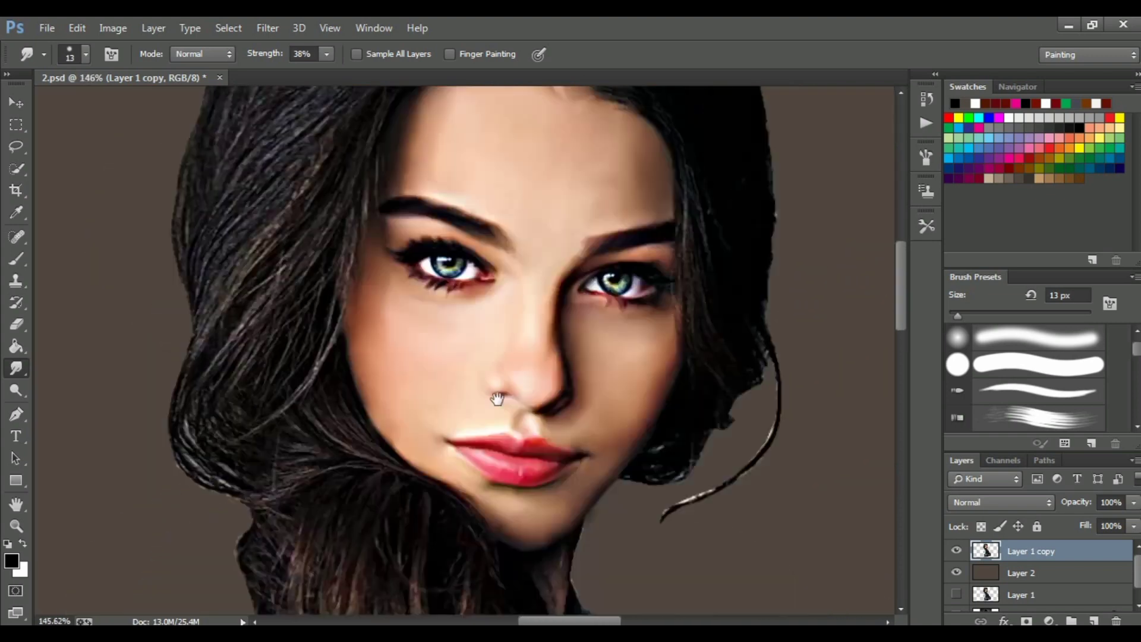
pyautogui.press(']')
pyautogui.press(']')
# Smudge the mottled forearm skin and reddish patch smooth, then fit the portrait on screen.
pyautogui.scroll(-5, 625, 264)
pyautogui.scroll(-3, 560, 374)
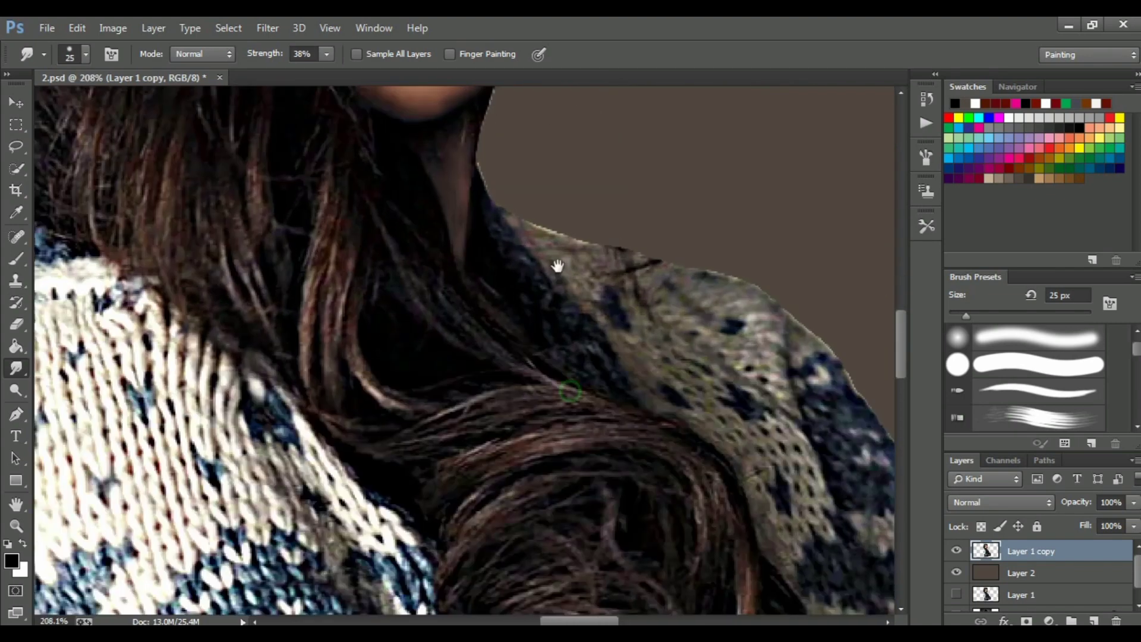
pyautogui.scroll(2, 635, 368)
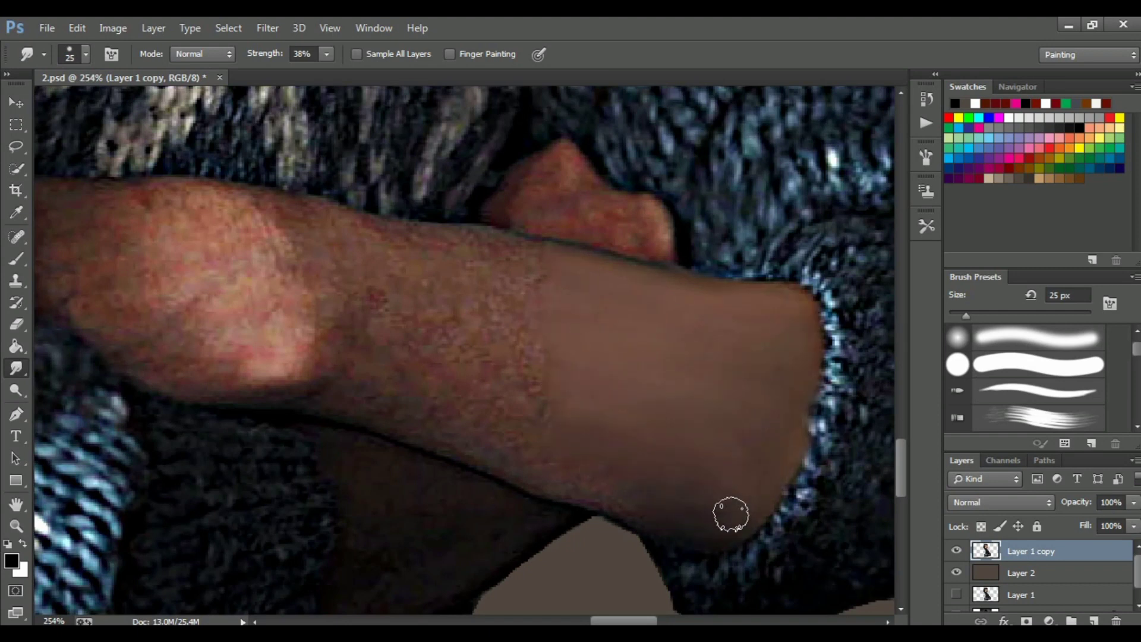
pyautogui.moveTo(556, 405); pyautogui.dragTo(394, 382)
pyautogui.press(']')
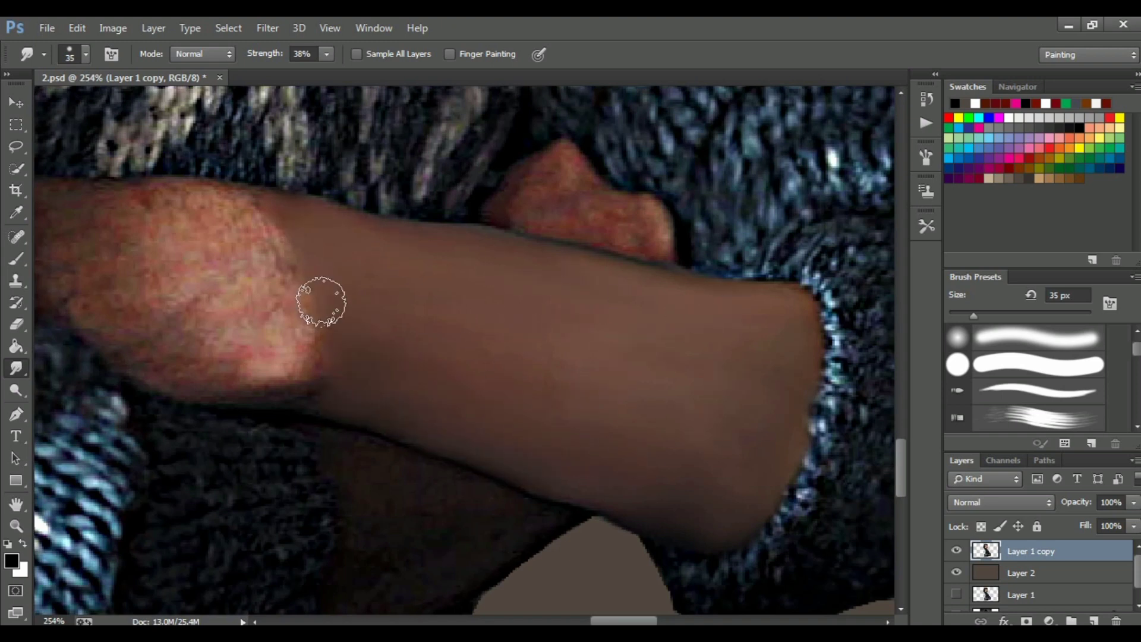
pyautogui.hscroll(-3, 320, 301)
pyautogui.press('[')
pyautogui.moveTo(264, 275)
pyautogui.mouseDown()
pyautogui.moveTo(408, 369)
pyautogui.moveTo(344, 217)
pyautogui.moveTo(432, 331)
pyautogui.mouseUp()
pyautogui.hscroll(3, 423, 339)
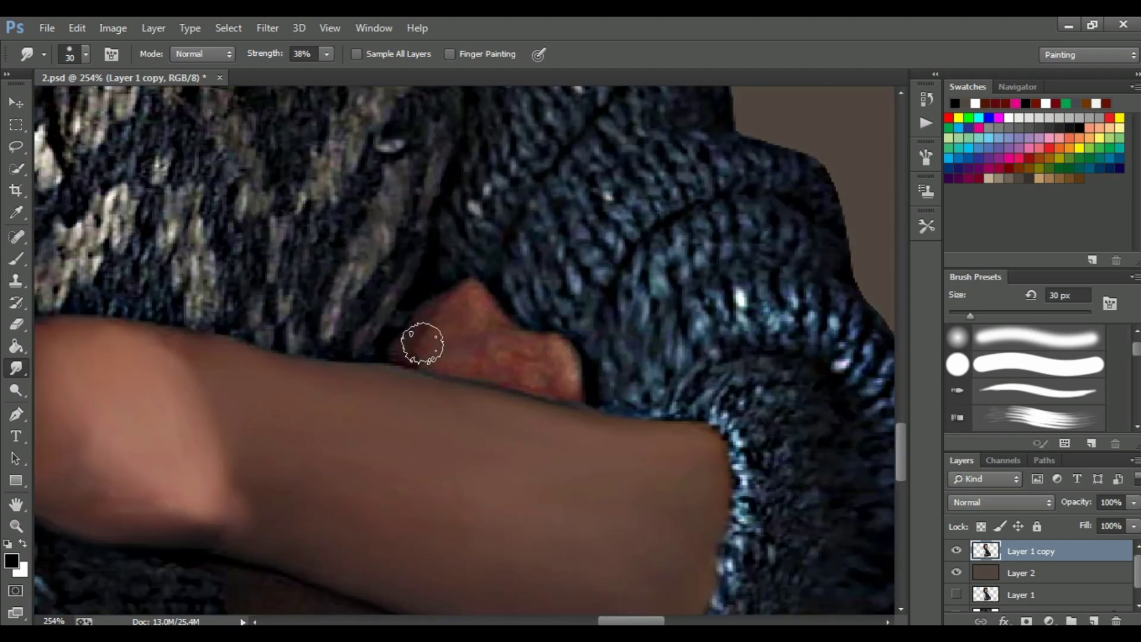
pyautogui.scroll(-3, 357, 289)
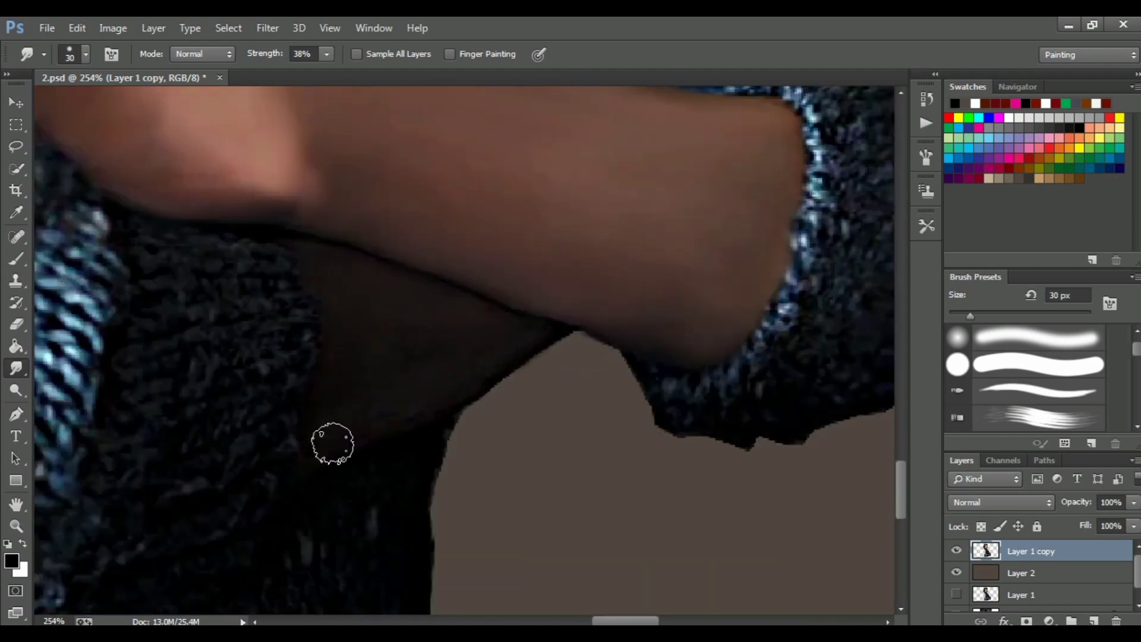
pyautogui.hotkey('ctrl', '0')
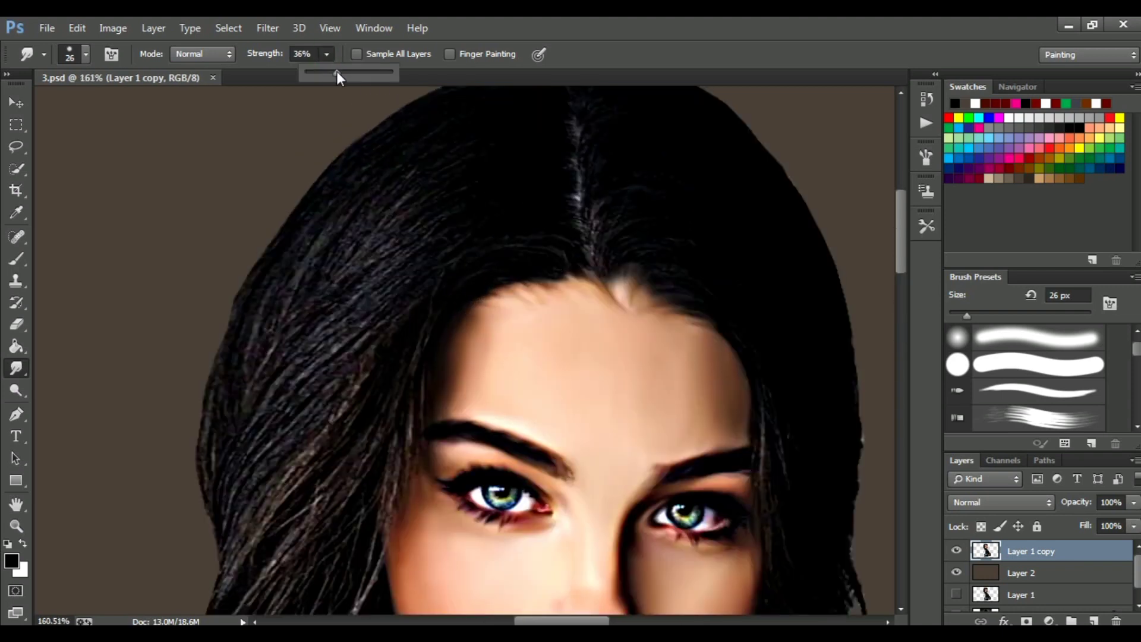
# Load the figure's outline as a selection and smudge the left-side hair strands.
pyautogui.moveTo(337, 75); pyautogui.dragTo(335, 76)
pyautogui.scroll(2, 653, 238)
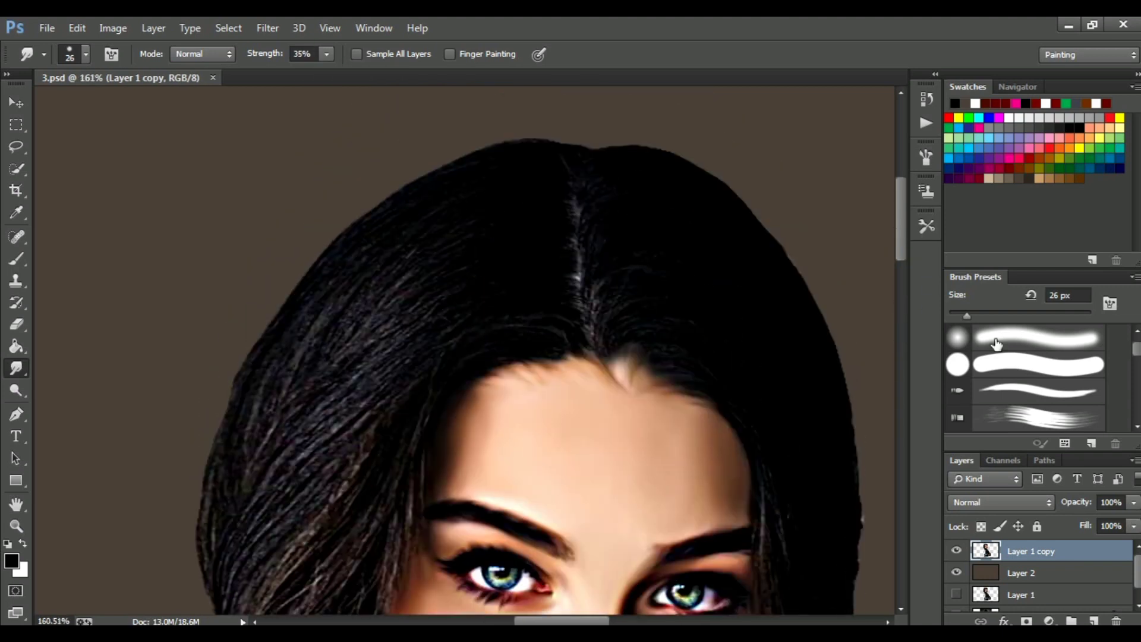
pyautogui.keyDown('ctrl'); pyautogui.click(986, 550); pyautogui.keyUp('ctrl')
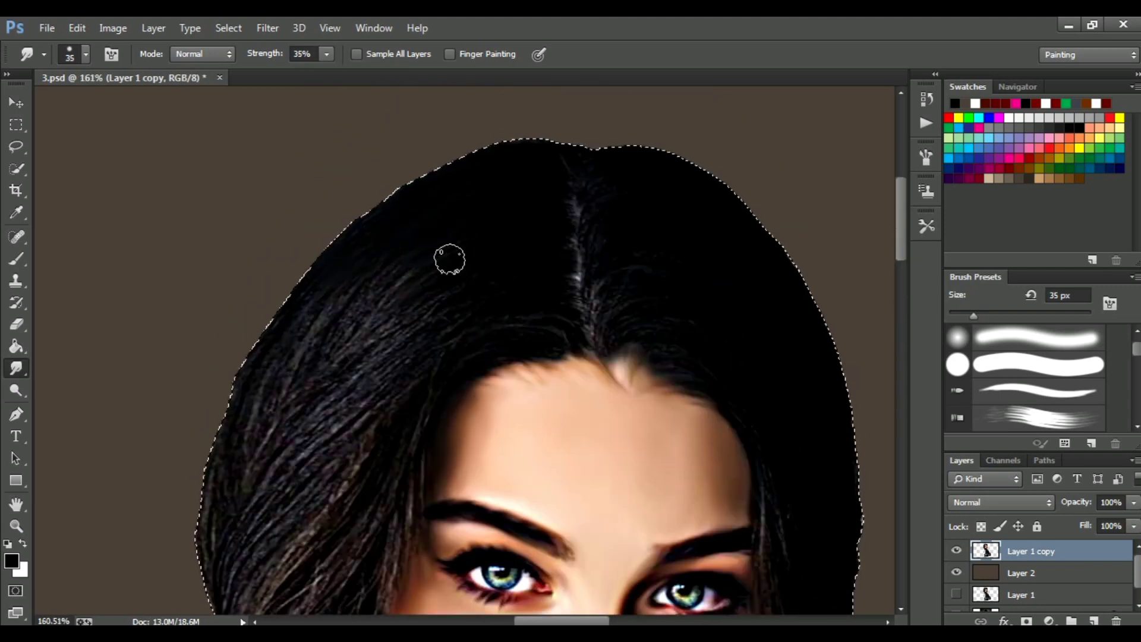
pyautogui.moveTo(310, 369); pyautogui.dragTo(473, 242)
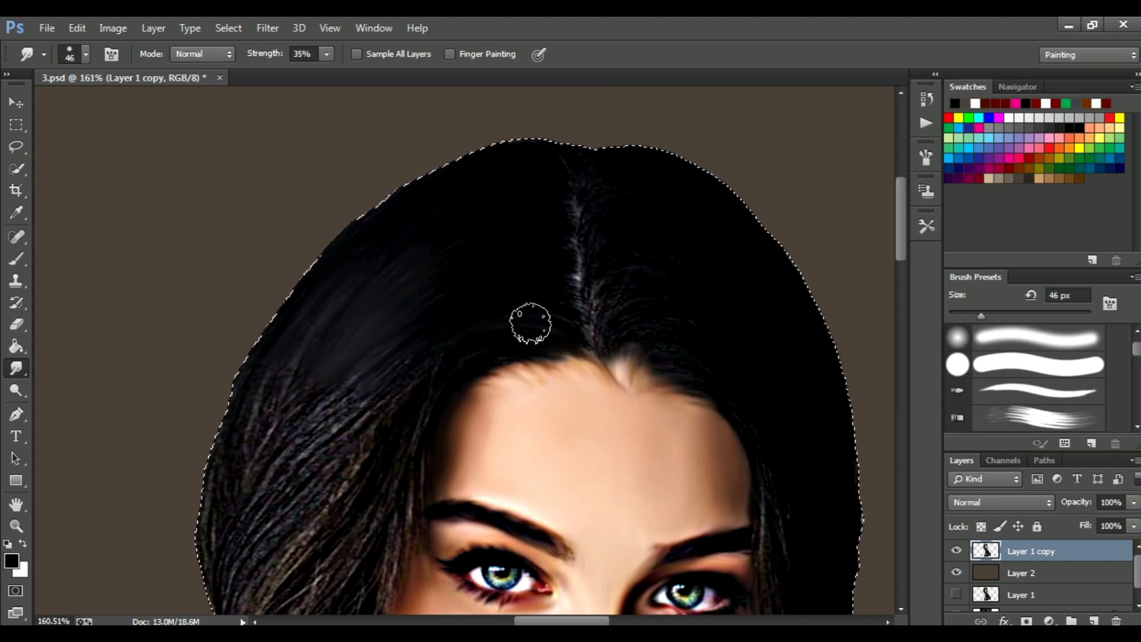
pyautogui.moveTo(340, 407)
pyautogui.mouseDown()
pyautogui.moveTo(276, 369)
pyautogui.moveTo(355, 402)
pyautogui.mouseUp()
pyautogui.scroll(3, 356, 402)
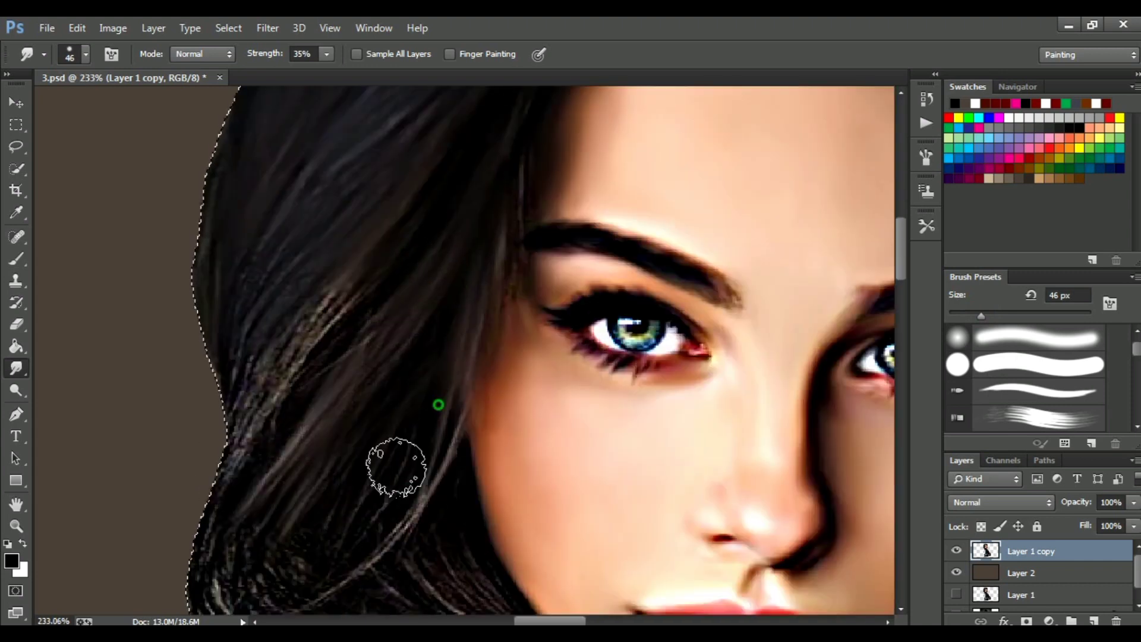
pyautogui.scroll(3, 360, 277)
pyautogui.scroll(-5, 221, 254)
pyautogui.moveTo(388, 330); pyautogui.dragTo(541, 375)
# Pan around the hair edges and reduce the smudge brush size.
pyautogui.scroll(-5, 303, 327)
pyautogui.hscroll(3, 309, 347)
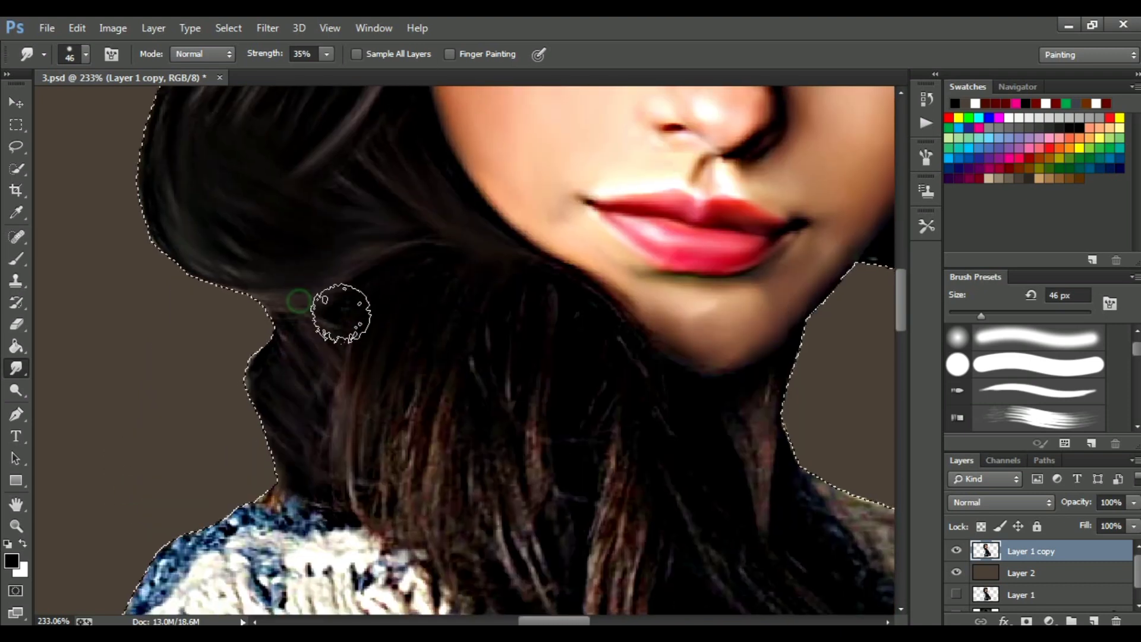
pyautogui.hscroll(3, 416, 380)
pyautogui.scroll(-1, 416, 381)
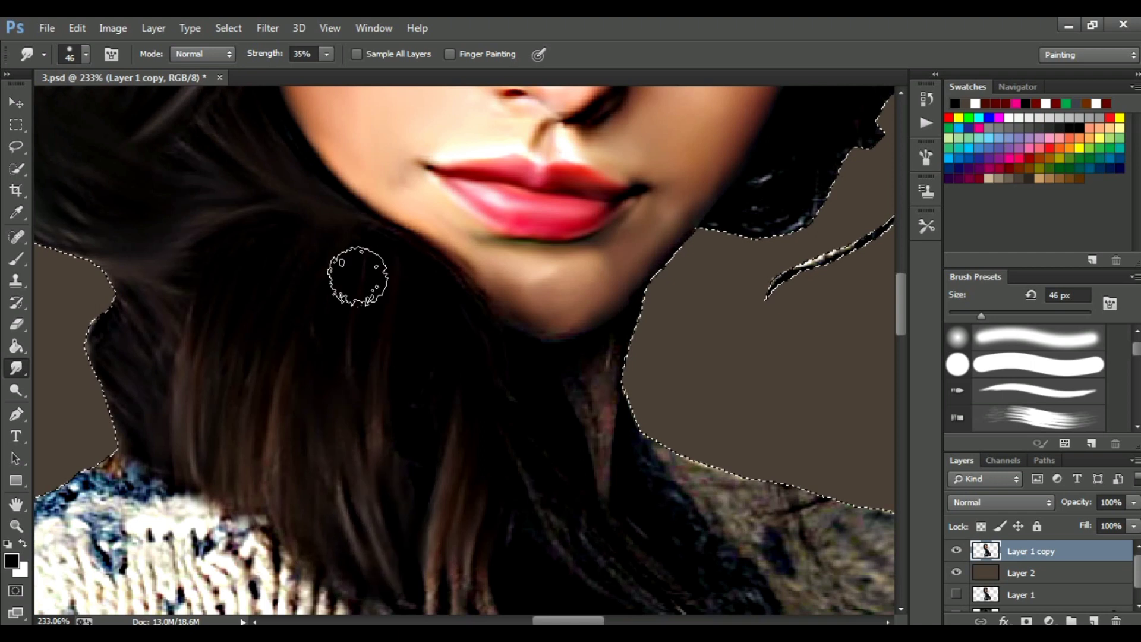
pyautogui.scroll(-3, 440, 321)
pyautogui.scroll(-3, 522, 370)
pyautogui.hscroll(2, 522, 370)
pyautogui.scroll(1, 360, 296)
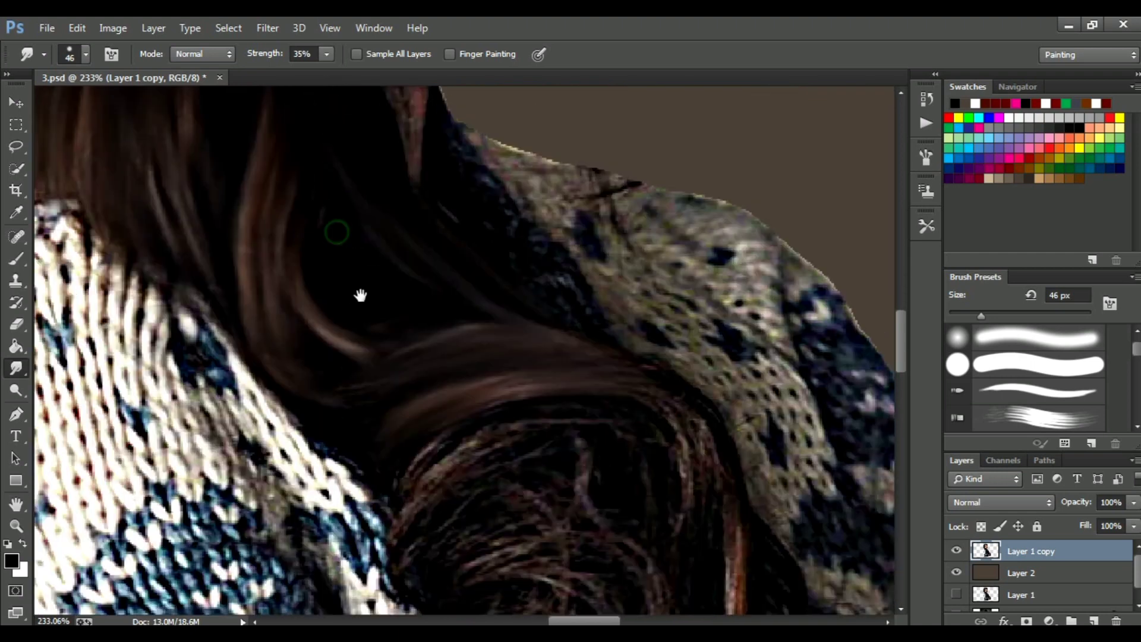
pyautogui.scroll(1, 325, 275)
pyautogui.scroll(-2, 700, 466)
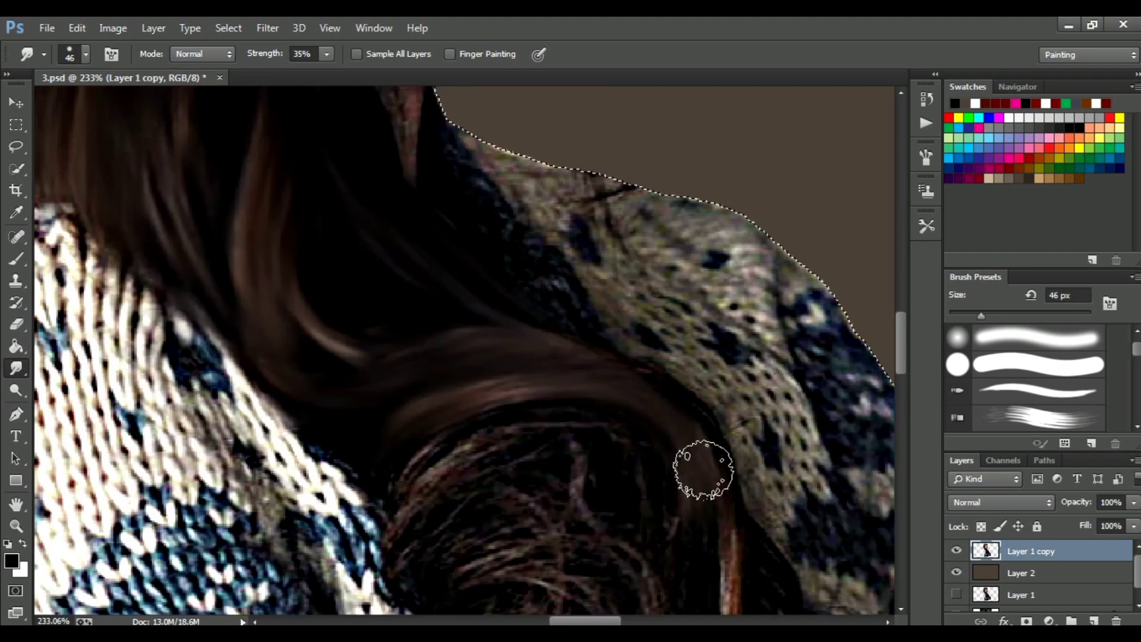
pyautogui.hscroll(3, 574, 347)
pyautogui.scroll(-2, 416, 256)
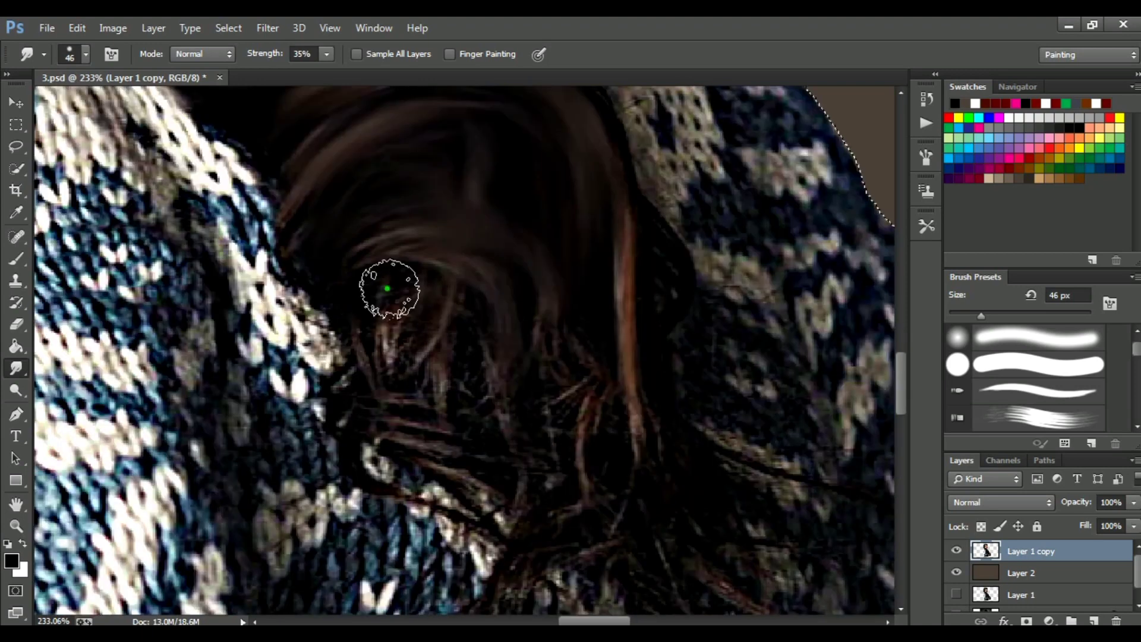
pyautogui.scroll(-1, 384, 313)
pyautogui.hscroll(3, 523, 199)
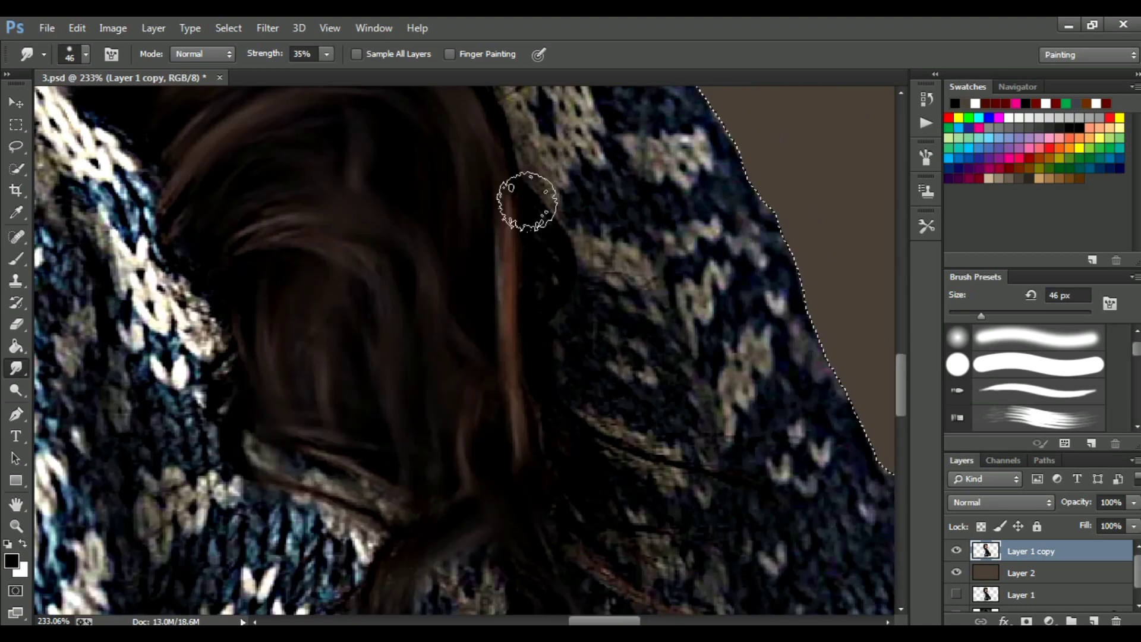
pyautogui.scroll(5, 408, 390)
pyautogui.scroll(3, 285, 145)
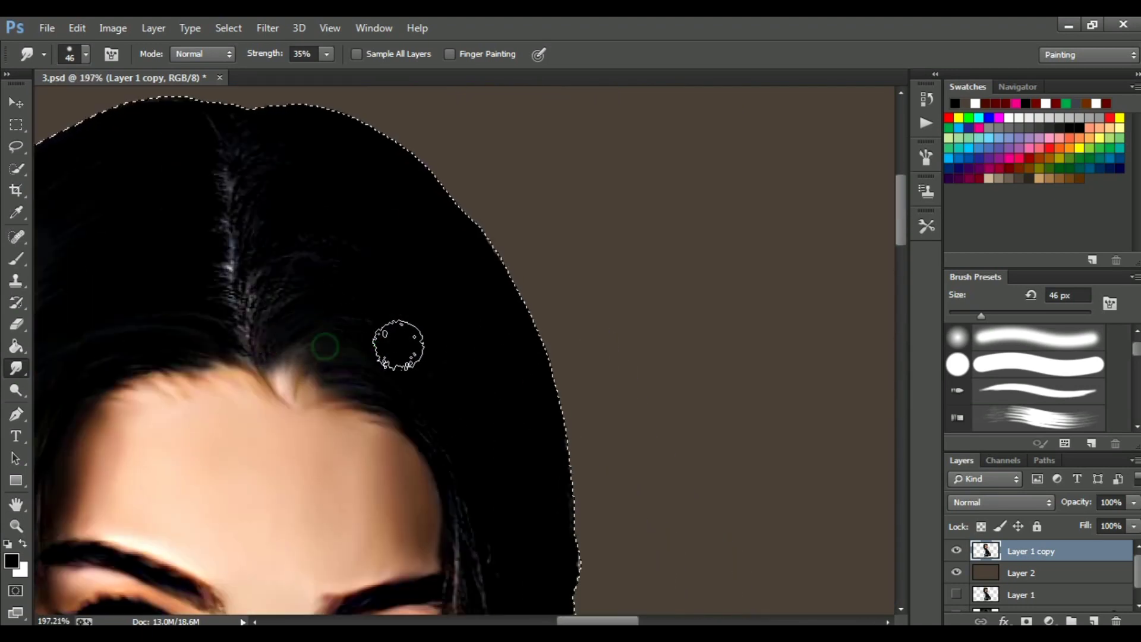
pyautogui.scroll(-3, 486, 440)
pyautogui.scroll(-3, 519, 450)
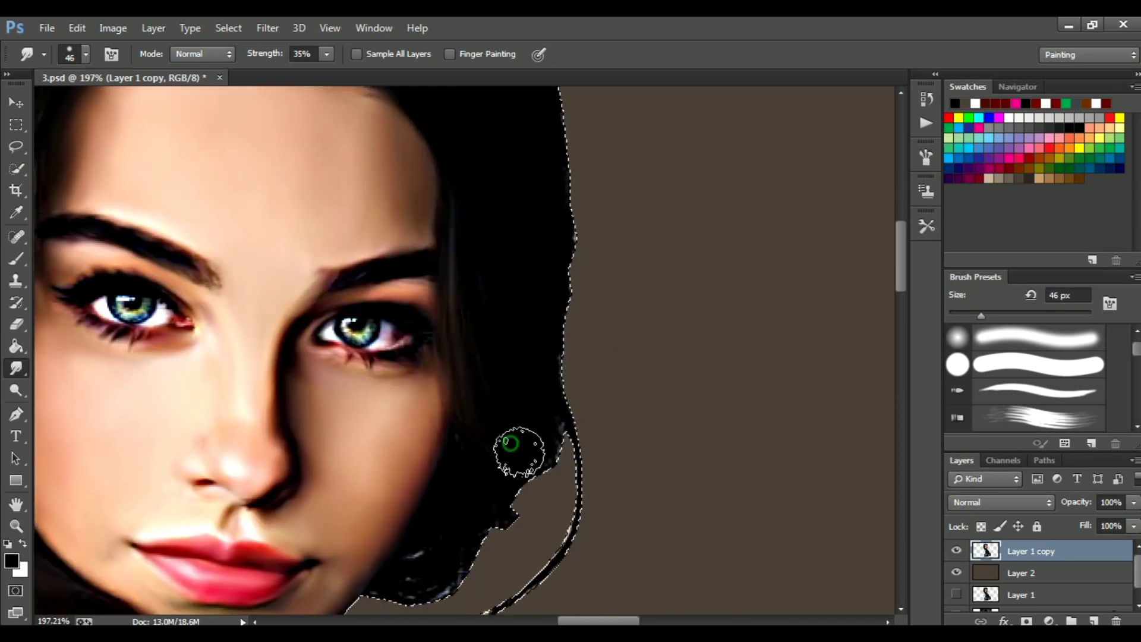
pyautogui.scroll(-2, 495, 409)
pyautogui.scroll(-2, 534, 356)
pyautogui.scroll(3, 594, 297)
pyautogui.press('[')
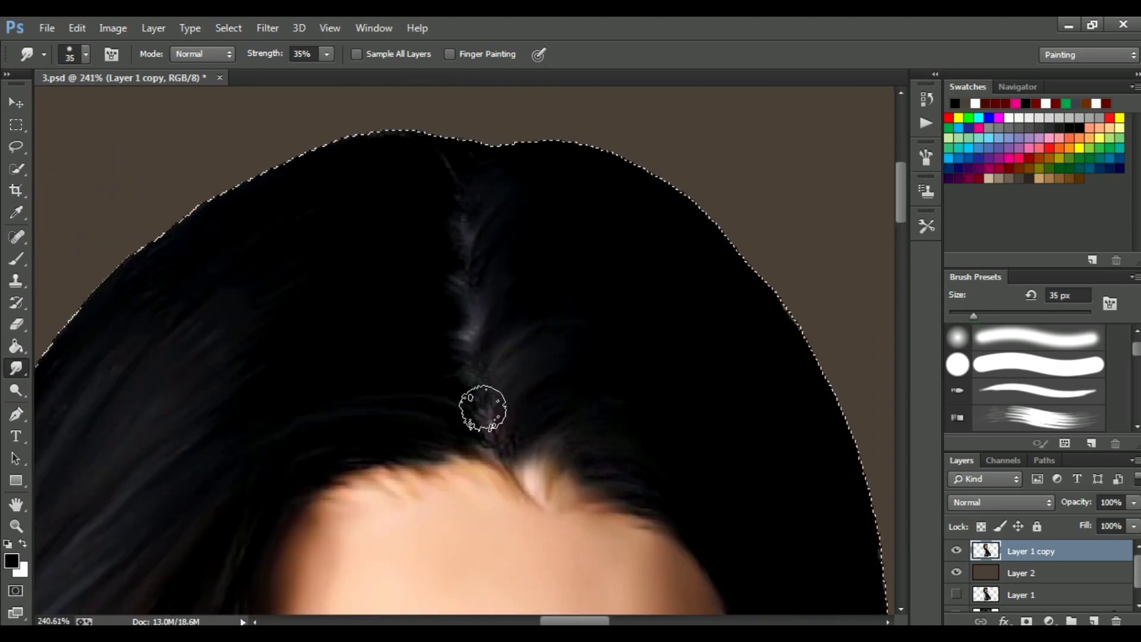
pyautogui.scroll(-10, 651, 461)
pyautogui.scroll(-3, 594, 356)
pyautogui.scroll(-1, 713, 345)
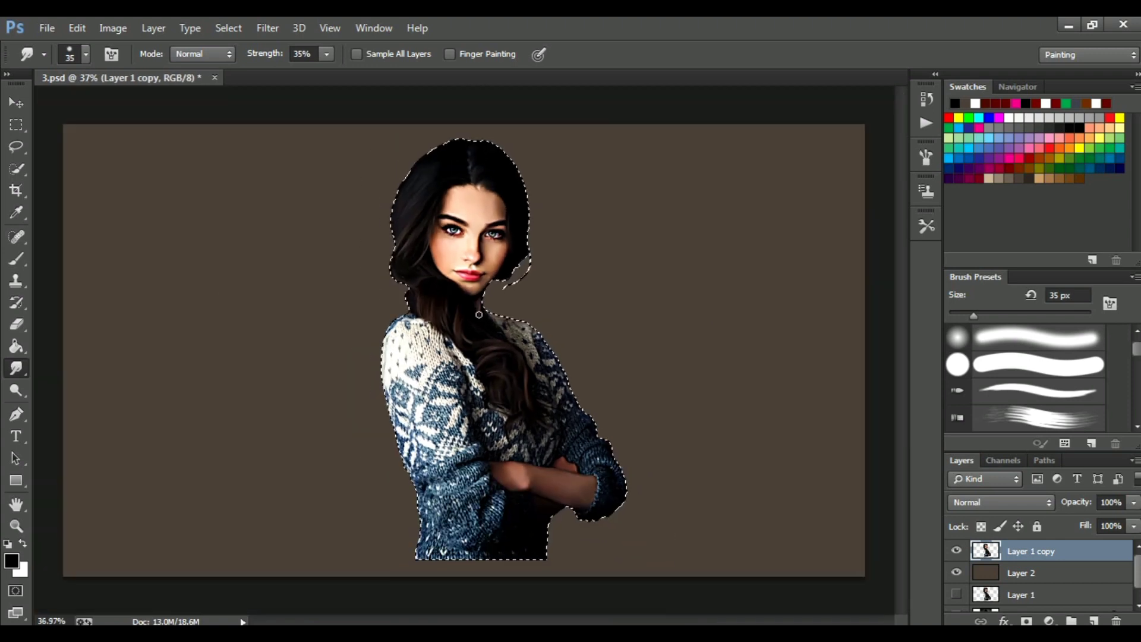
# Clear the selection and open background 1.png.
pyautogui.hotkey('ctrl', 'd')
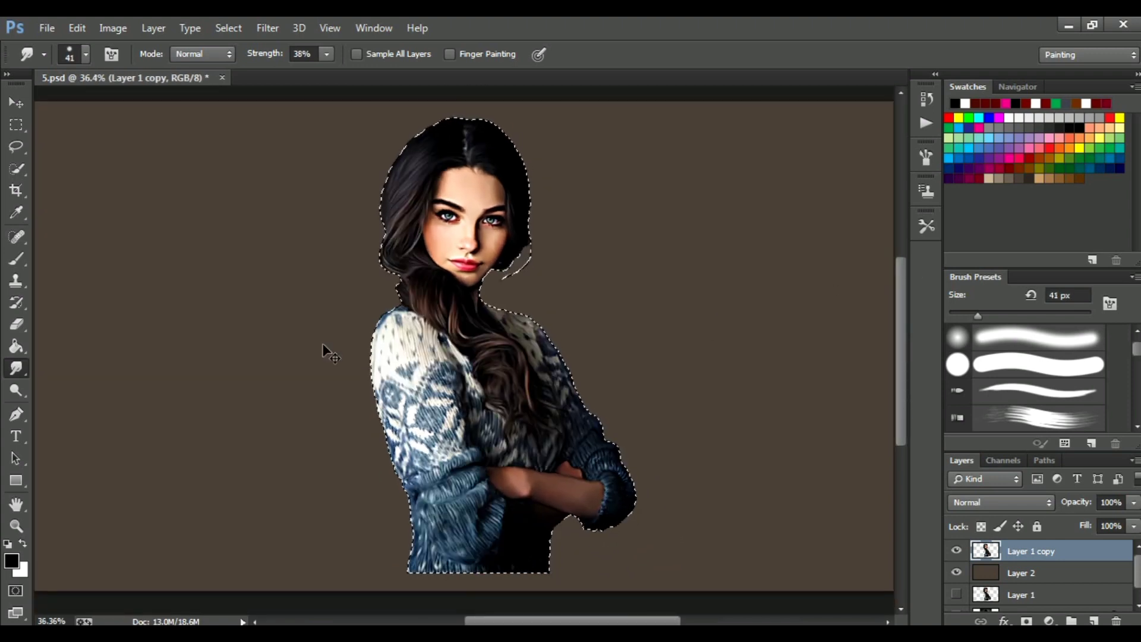
pyautogui.click(46, 28)
pyautogui.click(63, 59)
pyautogui.click(321, 220)
pyautogui.press('Return')
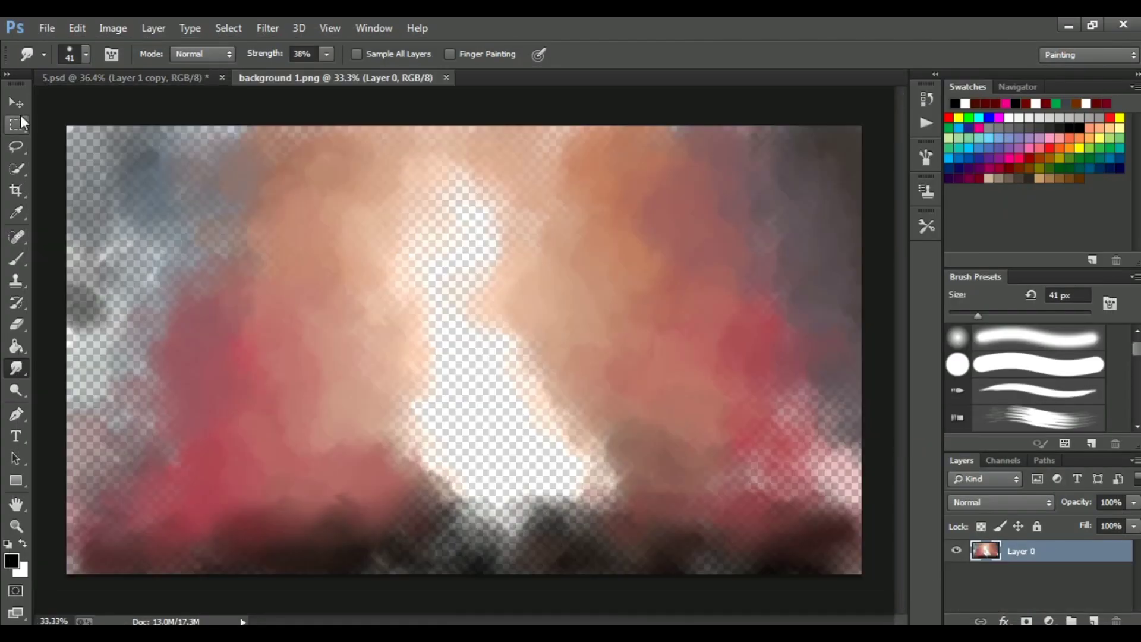
# Move the background 1 image into 5.psd as Layer 3 beneath the woman.
pyautogui.press('v')
pyautogui.moveTo(544, 259)
pyautogui.mouseDown()
pyautogui.moveTo(183, 74)
pyautogui.moveTo(511, 298)
pyautogui.moveTo(501, 284)
pyautogui.moveTo(604, 311)
pyautogui.mouseUp()
pyautogui.hotkey('ctrl', '-')
pyautogui.hotkey('ctrl', '[')
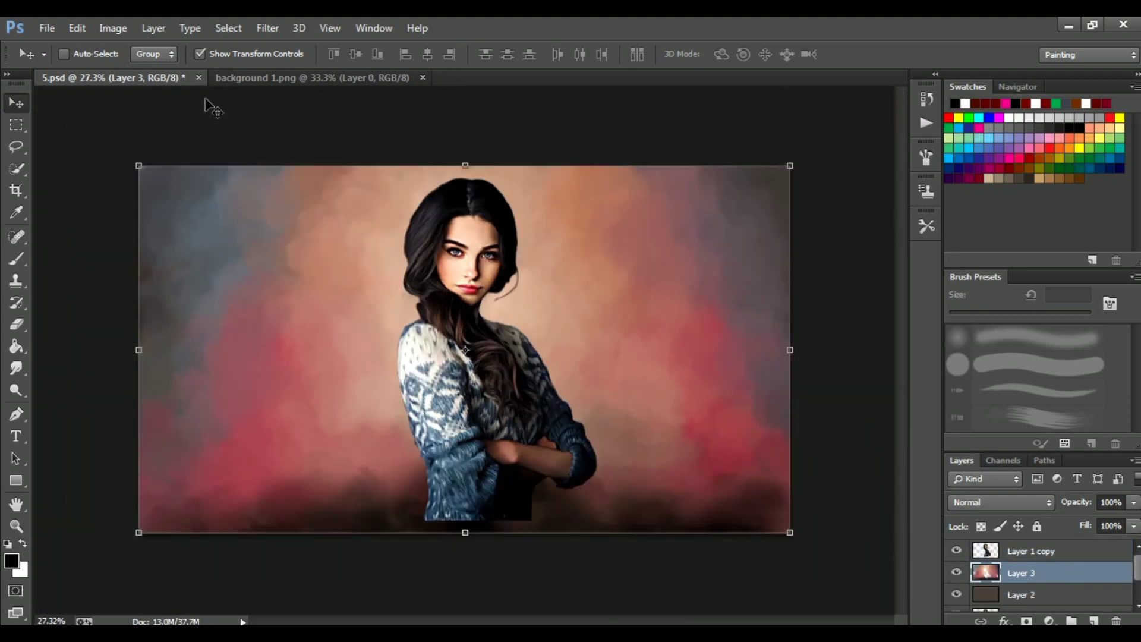
# Add a Color Balance layer with midtones 20, -18, -48, clipped to cloud Layer 3.
pyautogui.click(45, 243)
pyautogui.click(1050, 573)
pyautogui.click(1049, 621)
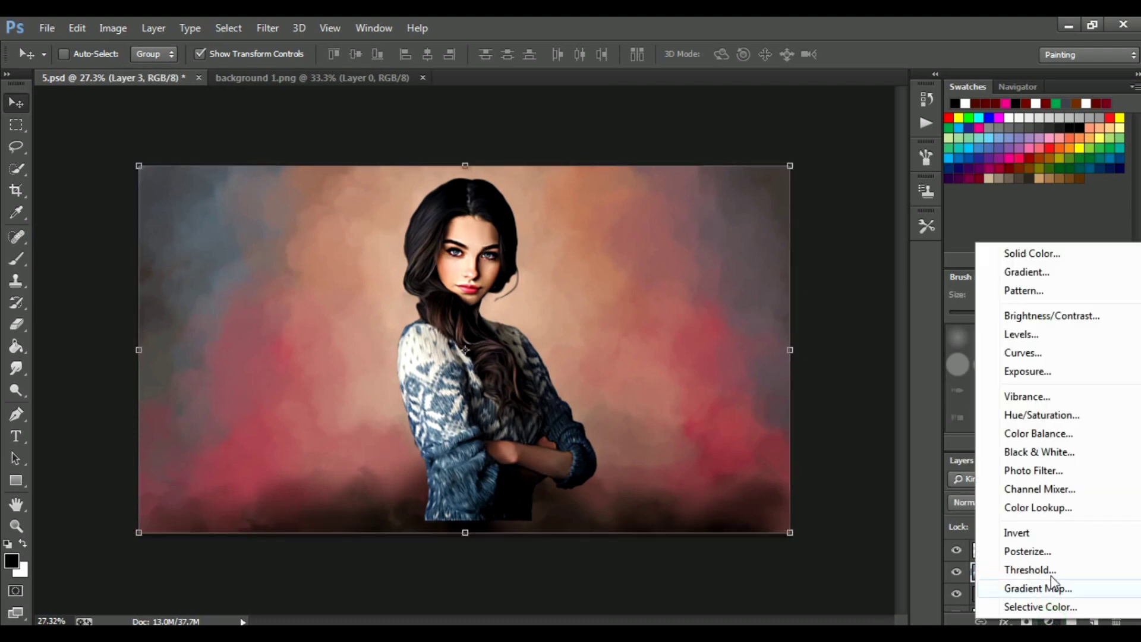
pyautogui.click(1022, 433)
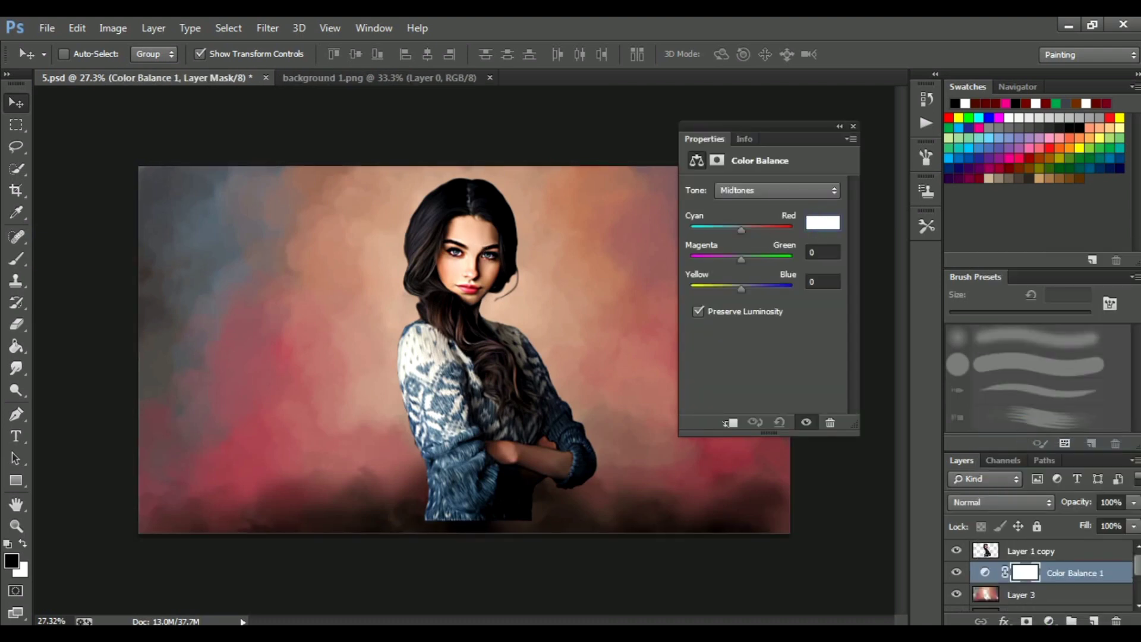
pyautogui.write('20')
pyautogui.click(823, 252)
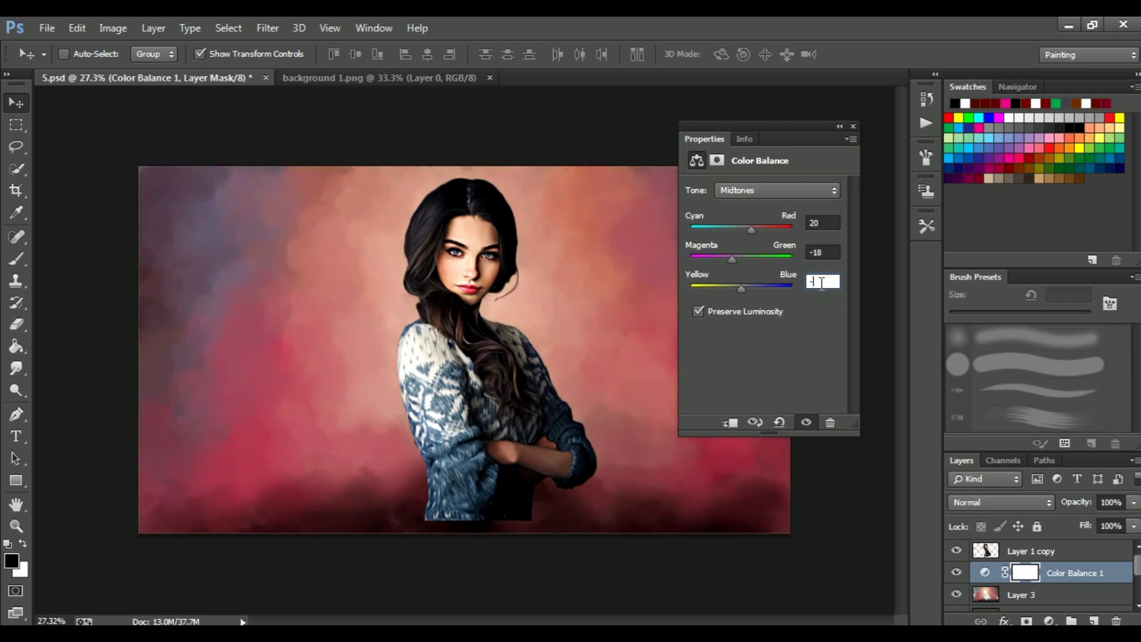
pyautogui.click(731, 423)
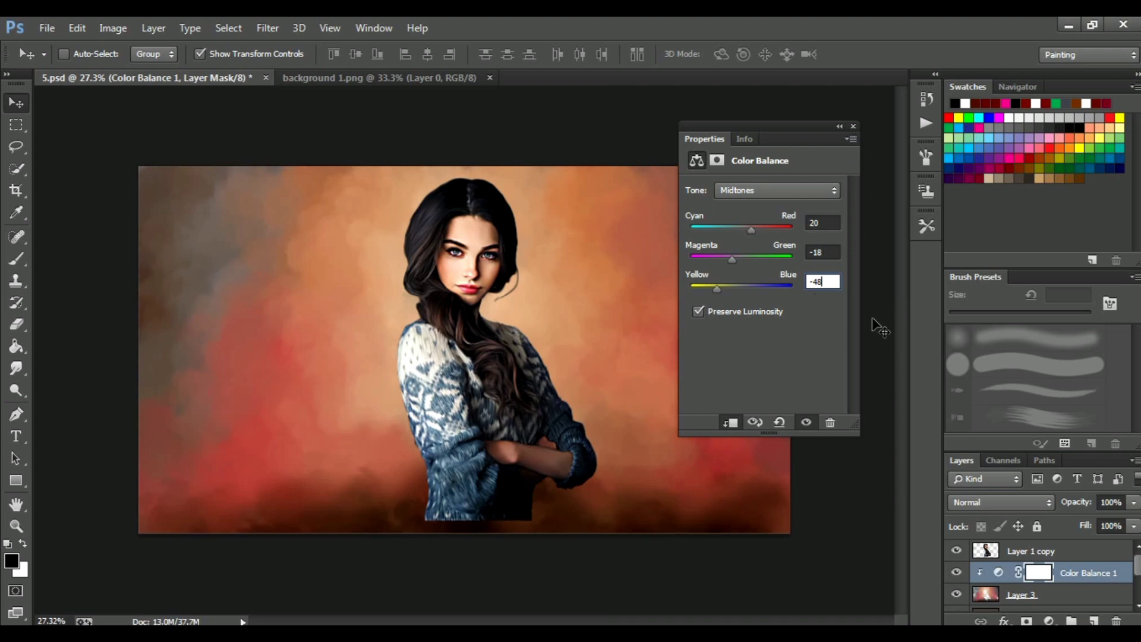
pyautogui.click(844, 305)
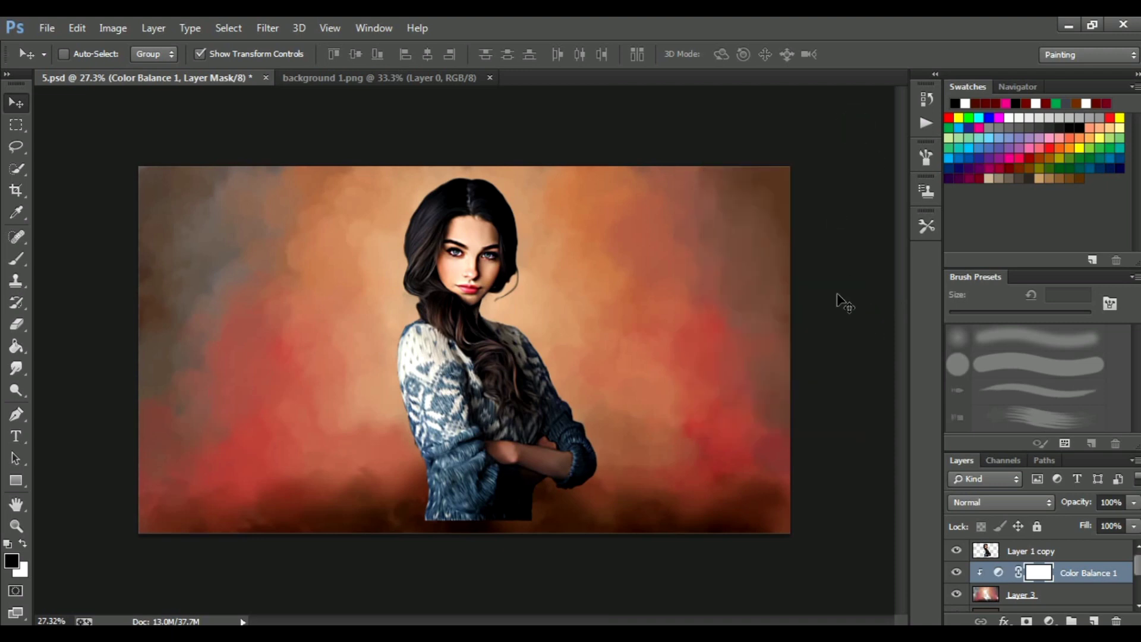
pyautogui.click(1063, 592)
pyautogui.click(1049, 620)
# Add a Brightness/Contrast adjustment with Contrast 54 above the background Layer 3.
pyautogui.click(1032, 320)
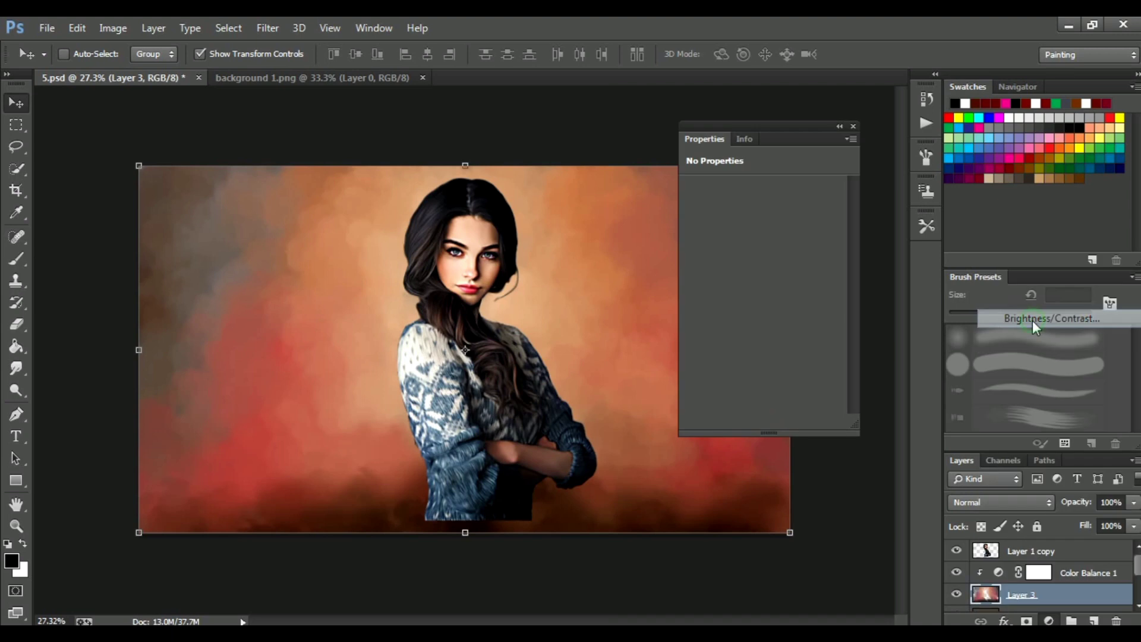
pyautogui.write('5')
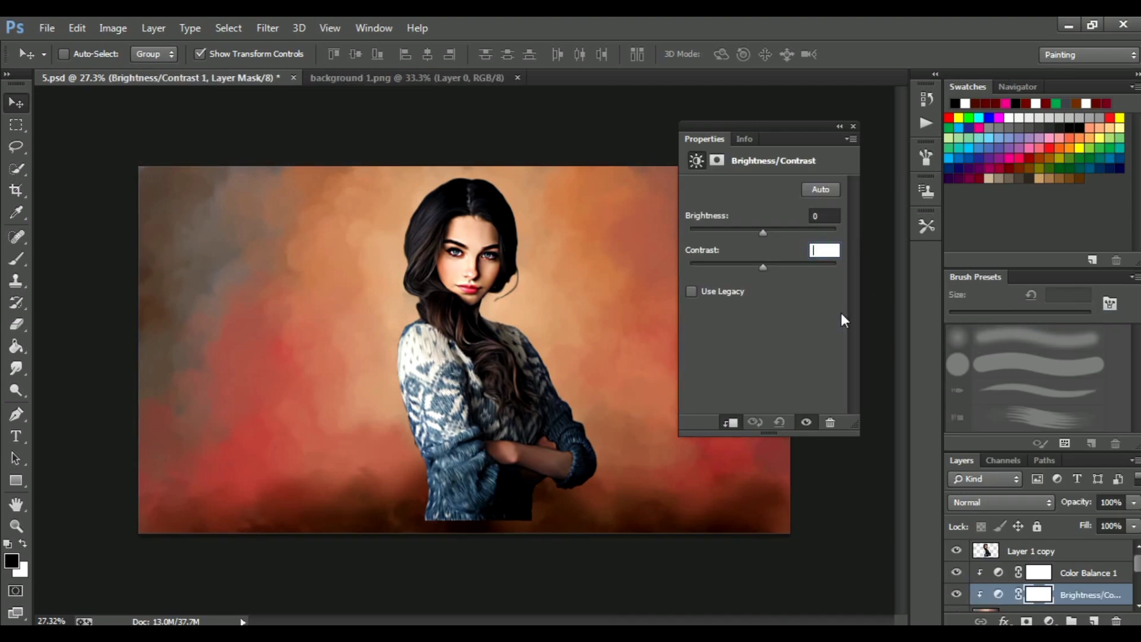
pyautogui.write('4')
pyautogui.click(853, 127)
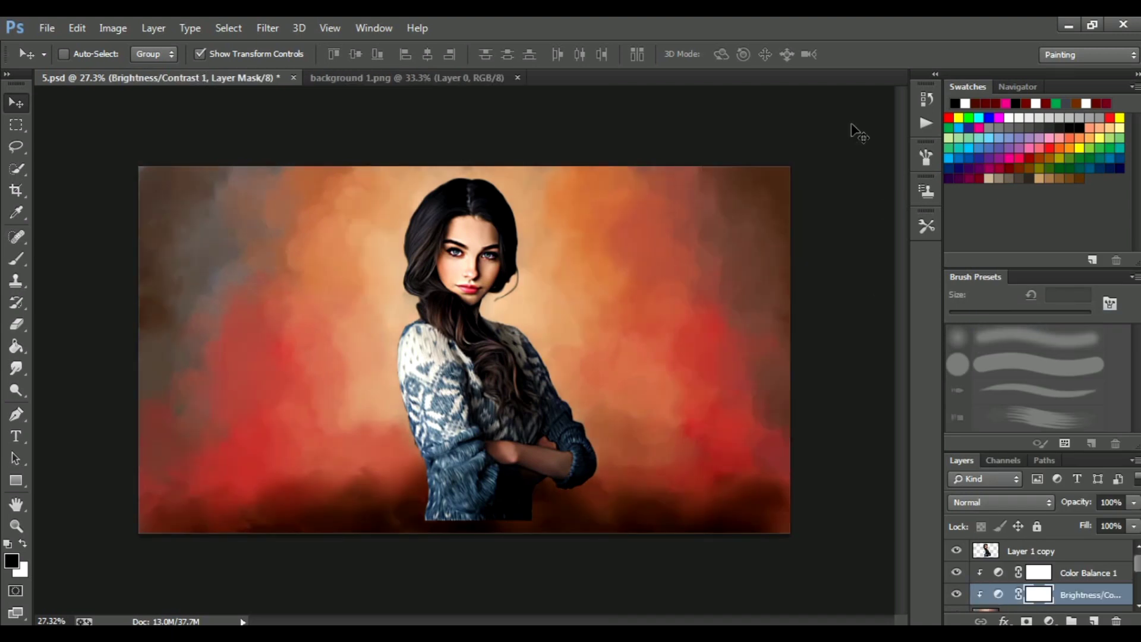
pyautogui.moveTo(1137, 562); pyautogui.dragTo(1137, 567)
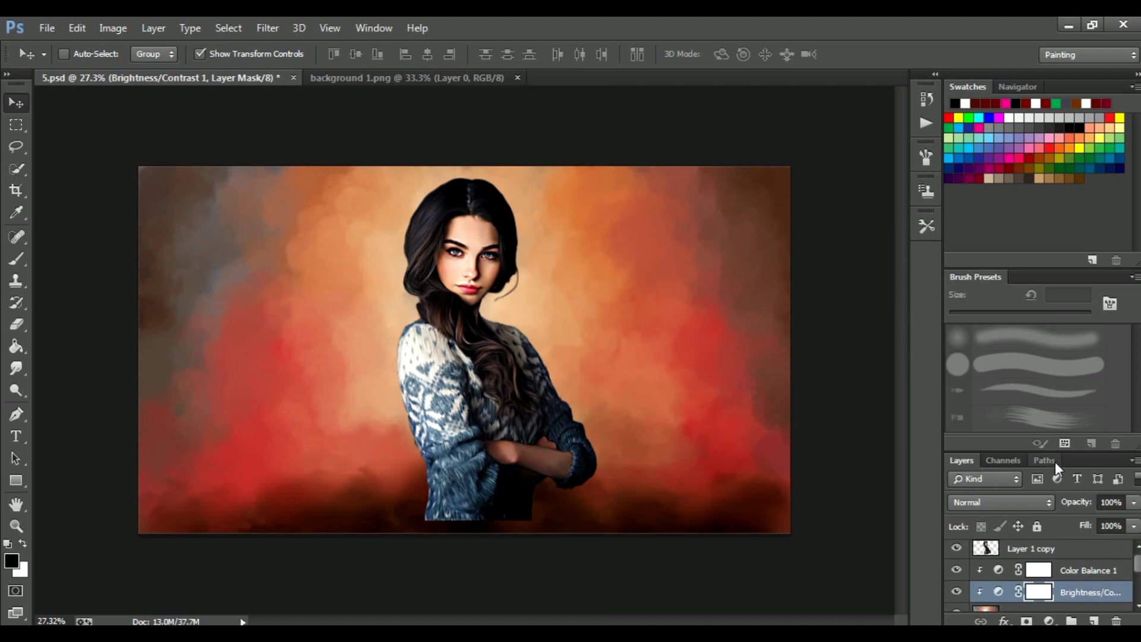
# Merge Layer 3 with its Color Balance and Brightness/Contrast adjustments into one layer.
pyautogui.click(1089, 571)
pyautogui.scroll(-1, 1037, 602)
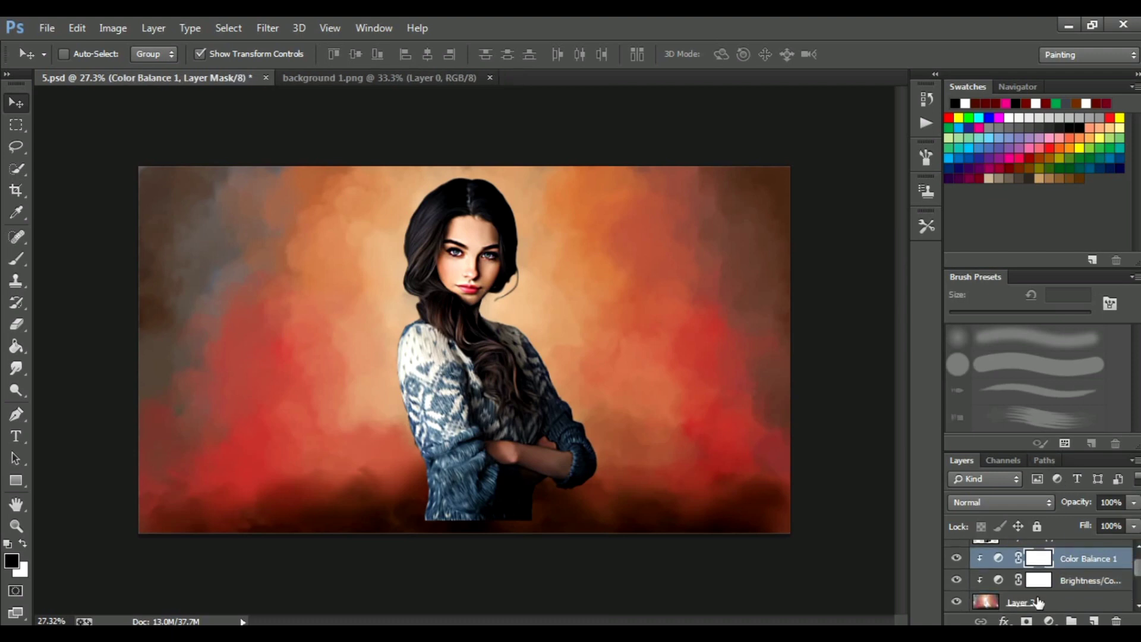
pyautogui.click(1036, 602)
pyautogui.doubleClick(1070, 576)
pyautogui.click(1039, 170)
pyautogui.doubleClick(1093, 556)
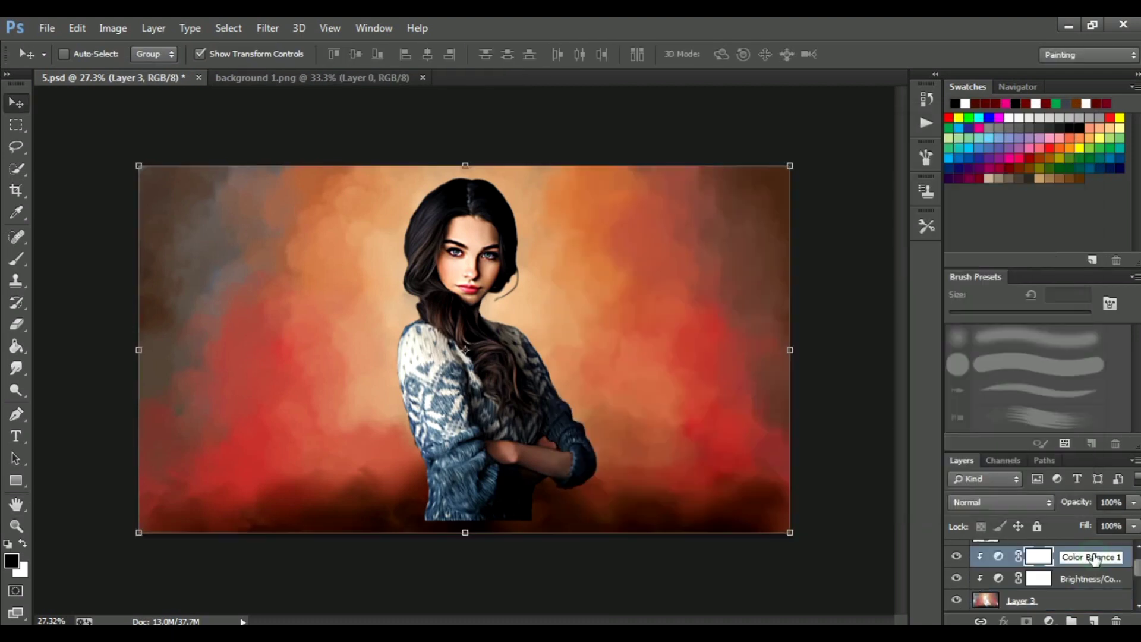
pyautogui.press('Return')
pyautogui.rightClick(1086, 593)
pyautogui.click(847, 461)
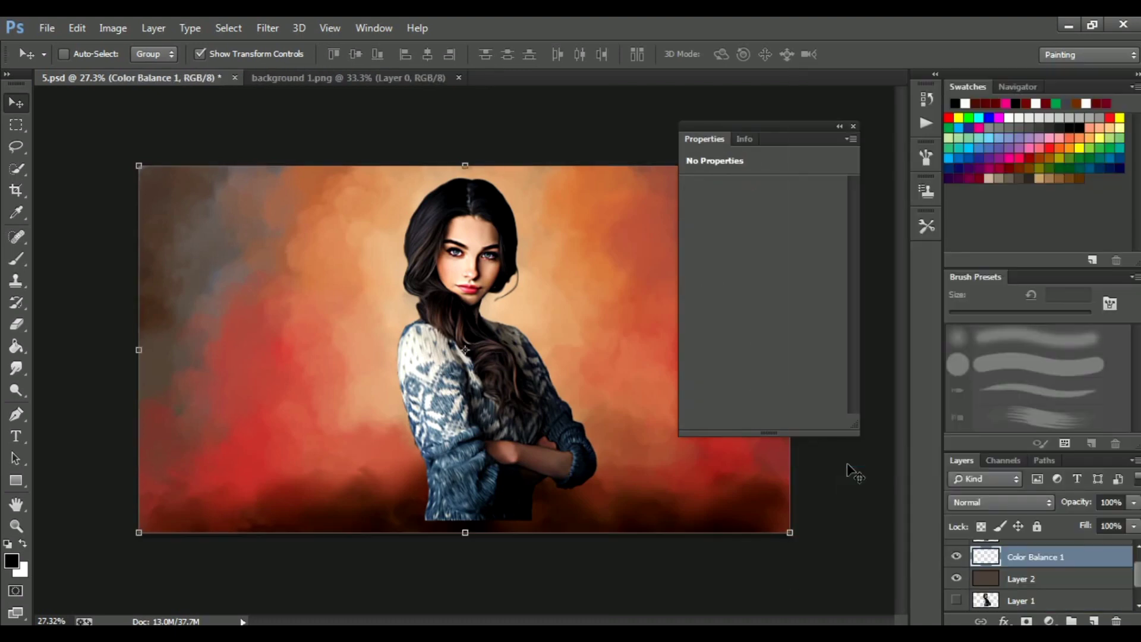
# Apply Unsharp Mask at 151% amount, 7.7 px radius, threshold 0 to the merged backdrop.
pyautogui.click(838, 127)
pyautogui.click(710, 122)
pyautogui.click(267, 28)
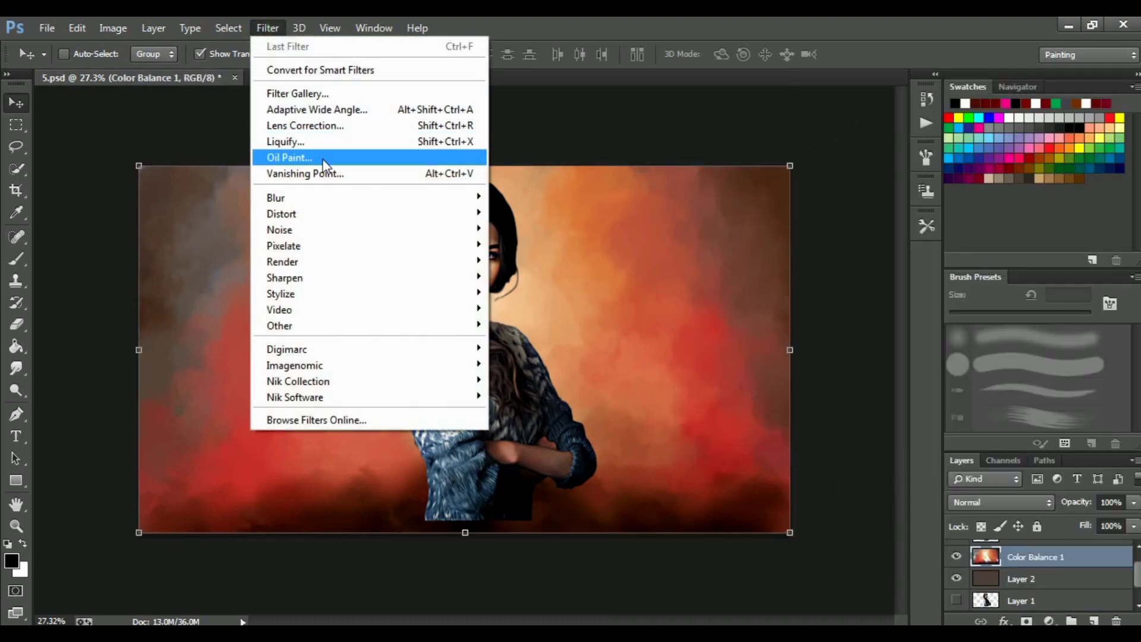
pyautogui.click(535, 357)
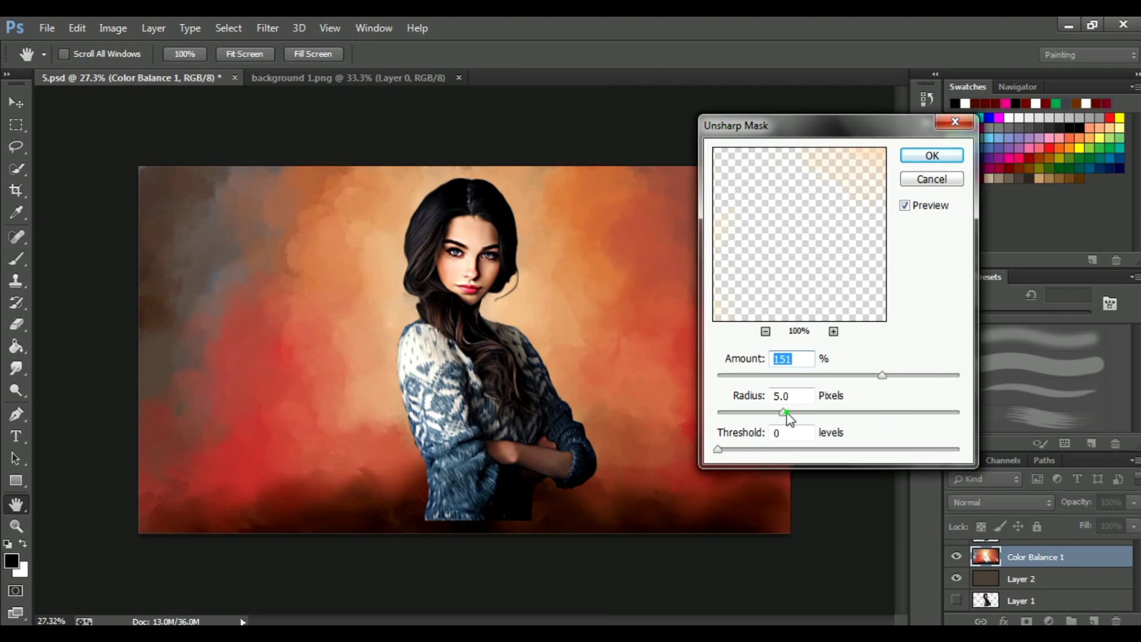
pyautogui.moveTo(825, 139); pyautogui.dragTo(872, 139)
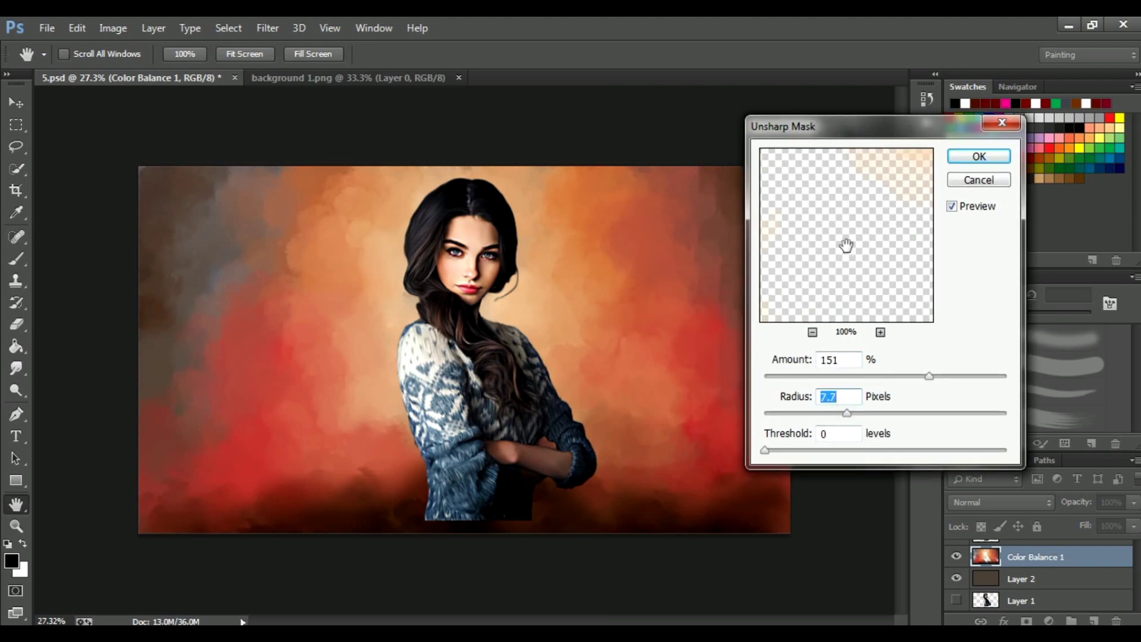
pyautogui.press('Return')
# Switch from the Move tool to the Smudge tool.
pyautogui.press('v')
pyautogui.scroll(1, 530, 287)
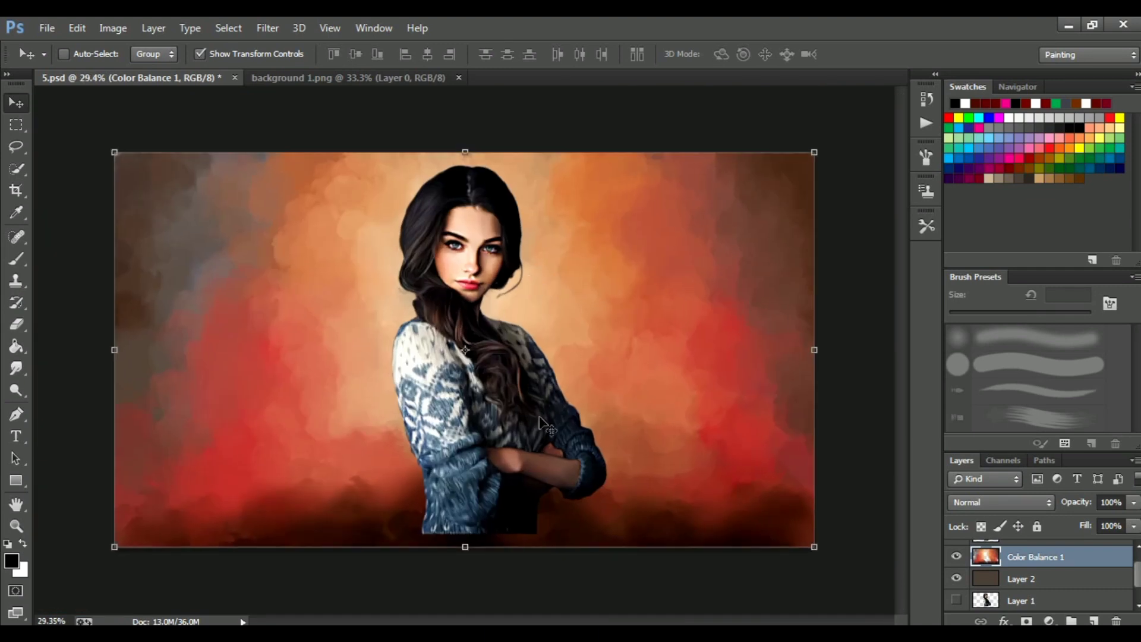
pyautogui.click(17, 368)
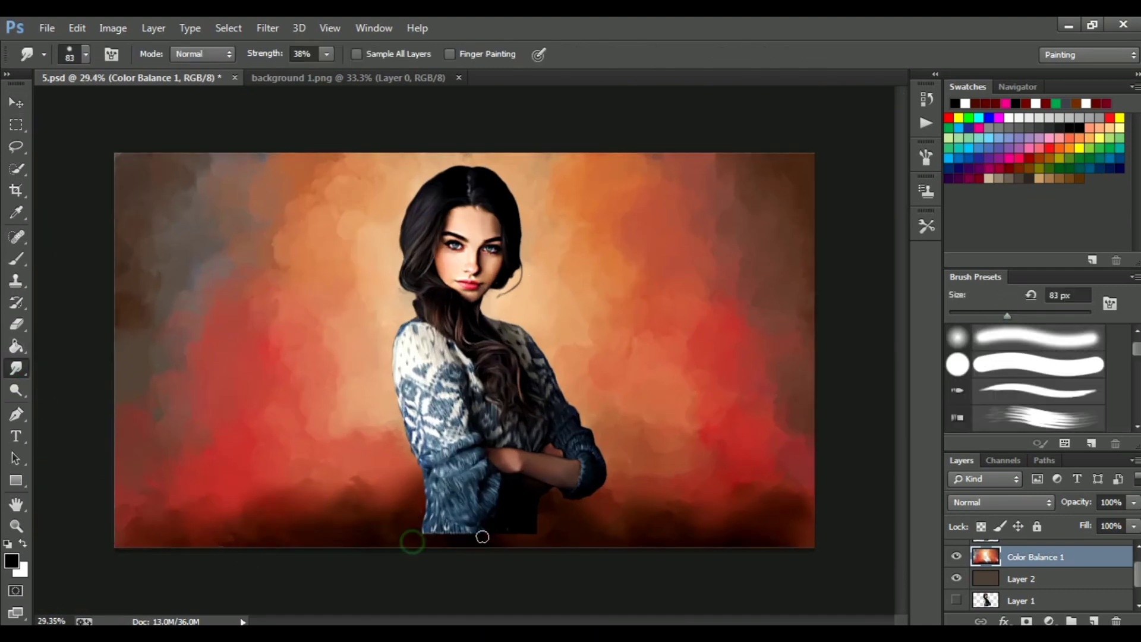
# Duplicate the woman layer, Layer 1, to the top of the layer stack.
pyautogui.moveTo(983, 559); pyautogui.dragTo(1075, 547)
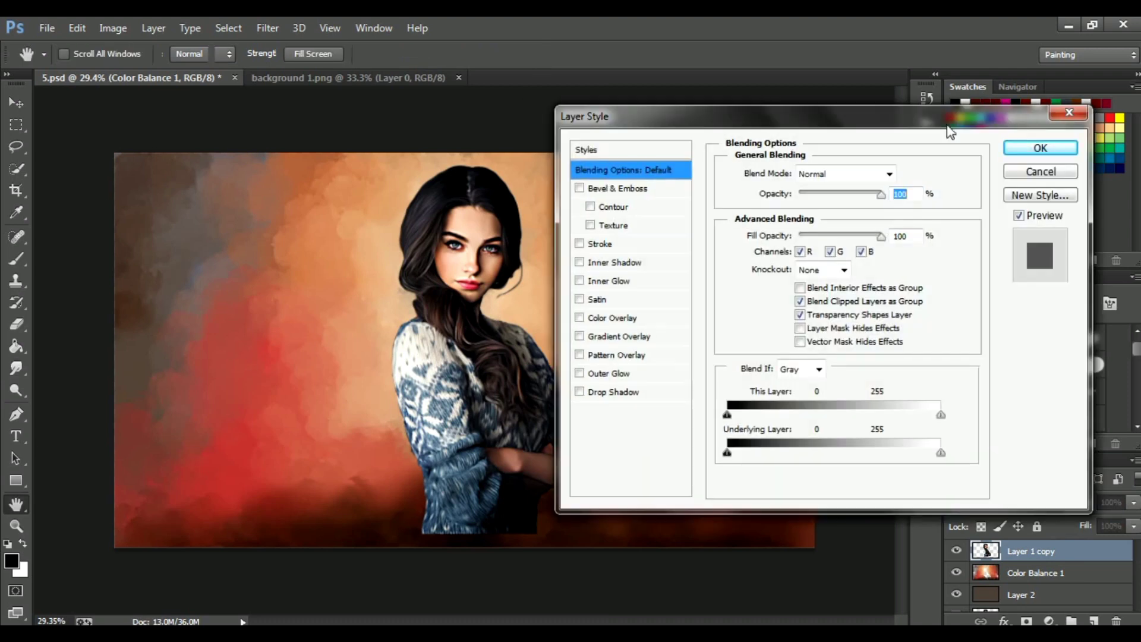
pyautogui.scroll(3, 493, 498)
pyautogui.scroll(3, 414, 457)
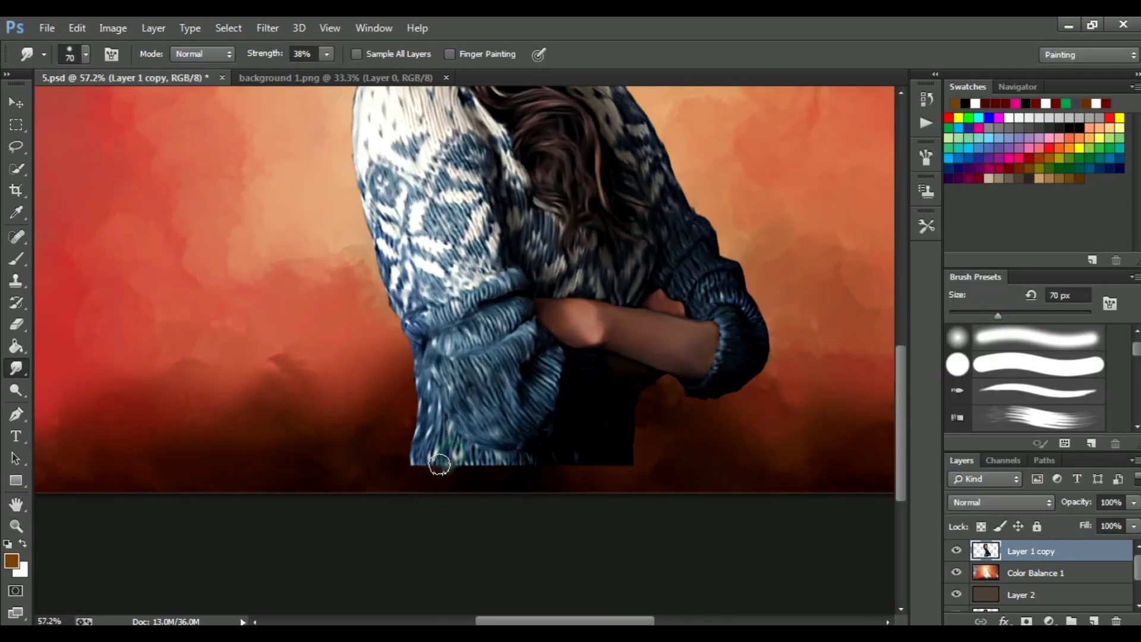
# Set the Smudge strength and reselect Layer 1 copy with the whole image in view.
pyautogui.click(328, 55)
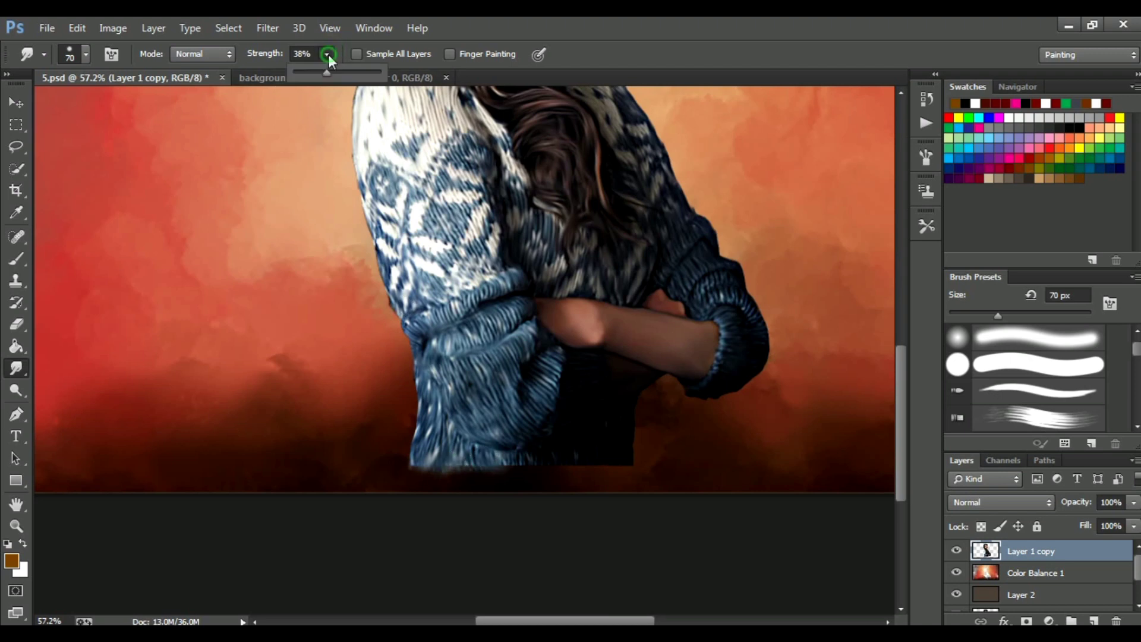
pyautogui.click(517, 457)
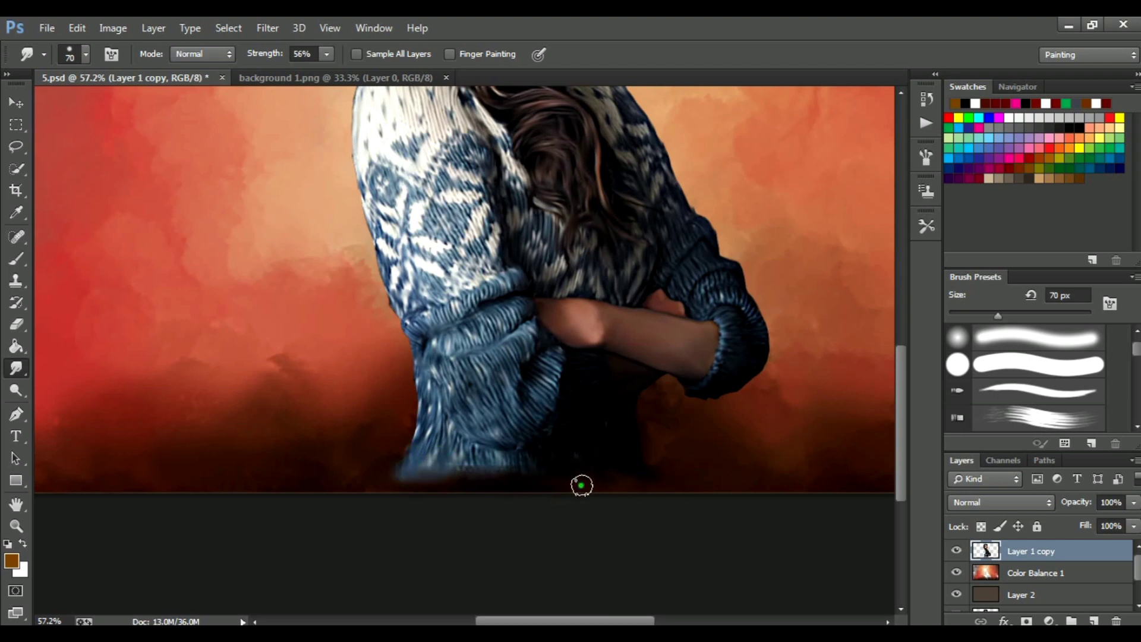
pyautogui.scroll(-3, 674, 417)
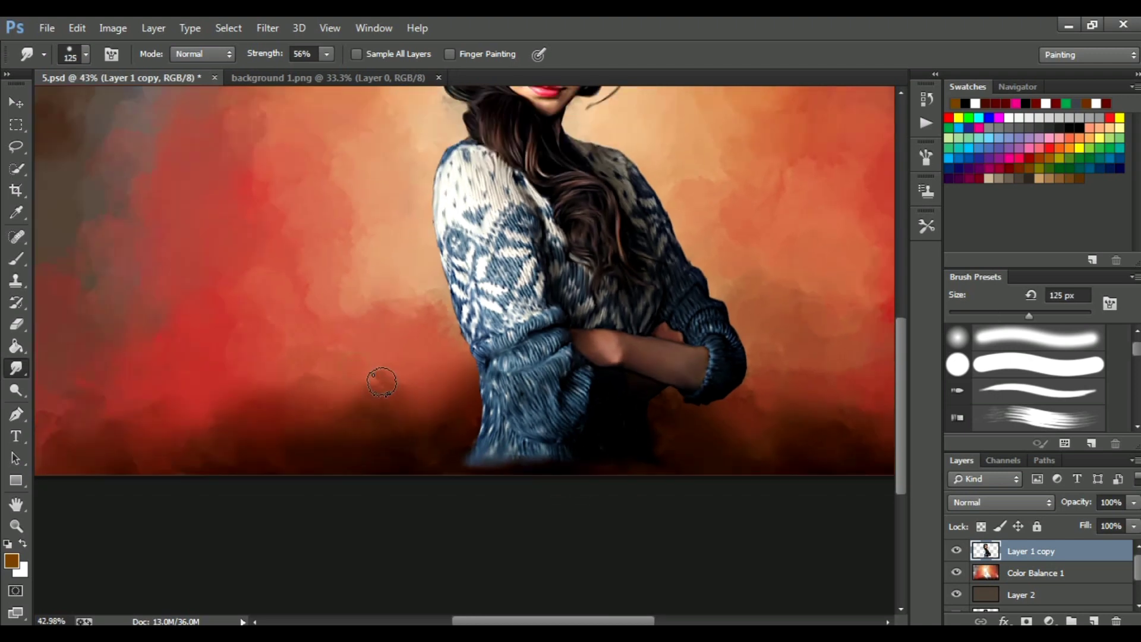
pyautogui.click(1004, 571)
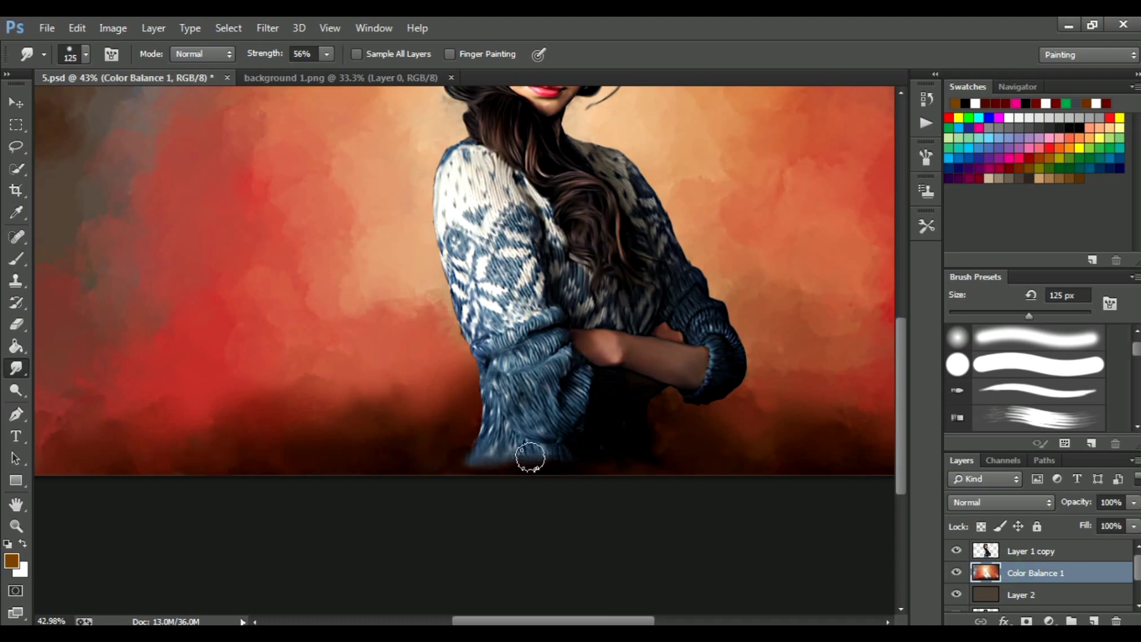
pyautogui.click(1034, 551)
pyautogui.hotkey('ctrl', '0')
pyautogui.keyDown('alt'); pyautogui.scroll(1, 367, 356); pyautogui.keyUp('alt')
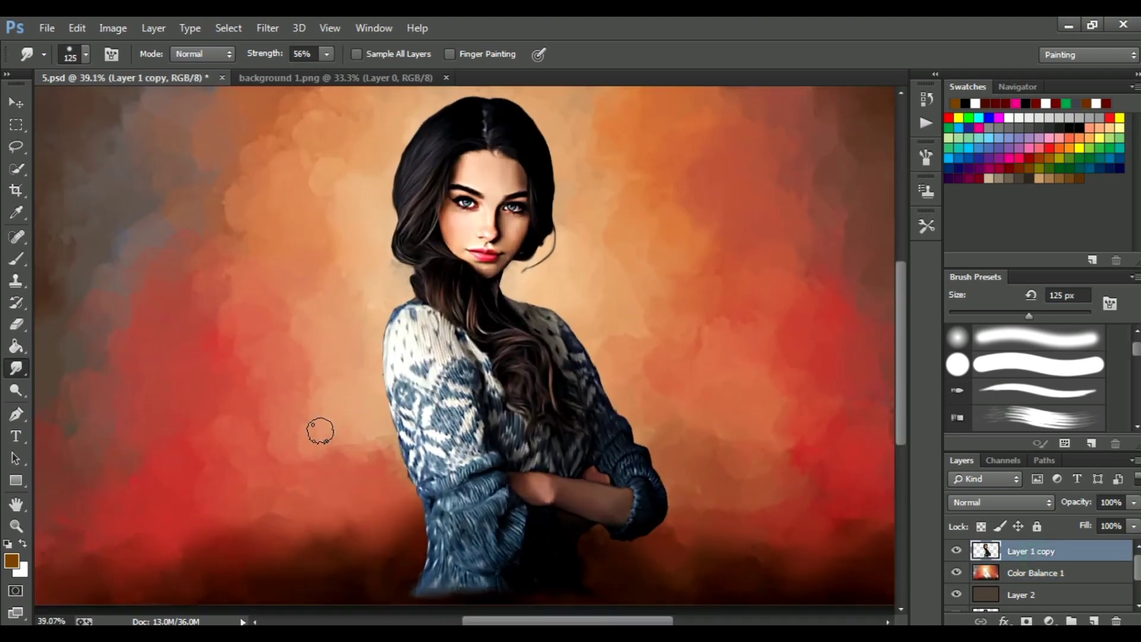
pyautogui.scroll(-3, 900, 419)
# Smudge the sweater's bottom edge into the dark backdrop, raising strength to 78%.
pyautogui.moveTo(474, 489)
pyautogui.mouseDown()
pyautogui.moveTo(435, 476)
pyautogui.moveTo(581, 499)
pyautogui.mouseUp()
pyautogui.press('e')
pyautogui.press('r')
pyautogui.moveTo(476, 492)
pyautogui.mouseDown()
pyautogui.moveTo(428, 494)
pyautogui.moveTo(537, 499)
pyautogui.moveTo(410, 504)
pyautogui.mouseUp()
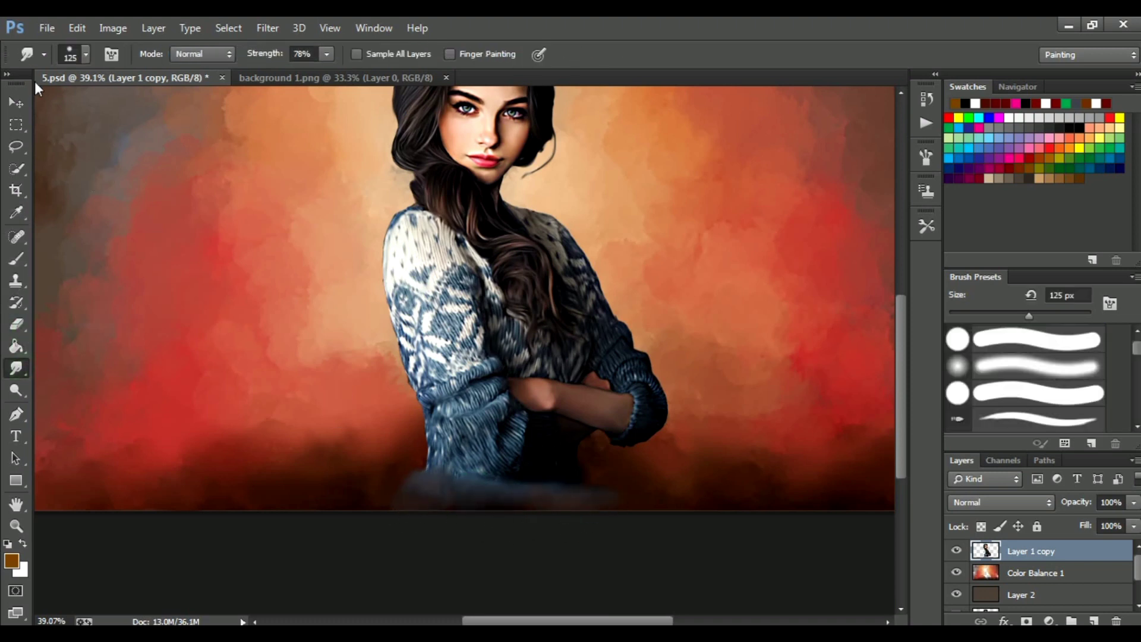
# Choose the 300 px cloudy texture brush from the Brush Preset picker.
pyautogui.press('e')
pyautogui.moveTo(294, 56); pyautogui.dragTo(226, 71)
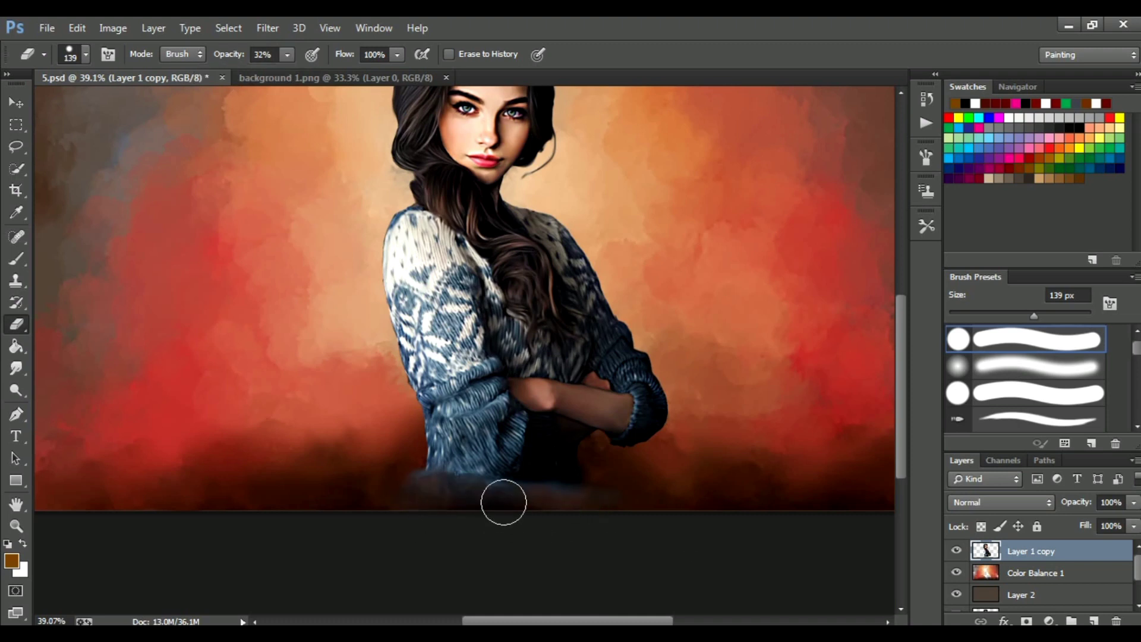
pyautogui.press('b')
pyautogui.rightClick(191, 196)
pyautogui.moveTo(189, 219); pyautogui.dragTo(187, 243)
pyautogui.click(90, 238)
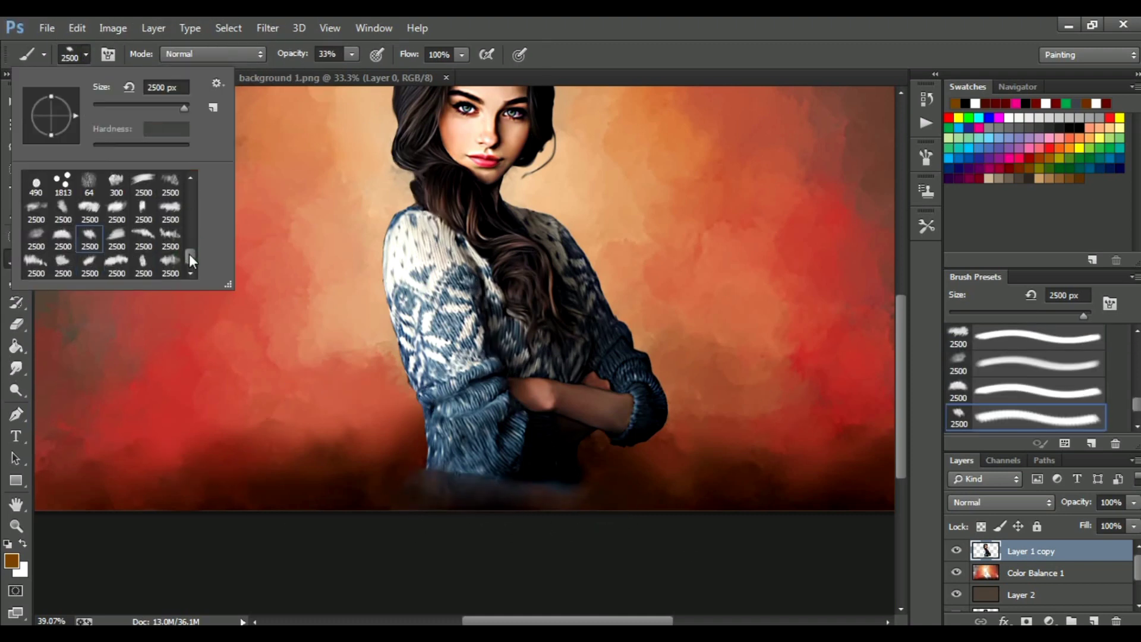
pyautogui.click(117, 188)
# Set the foreground colour to dark brown and shrink the brush to 39 px.
pyautogui.keyDown('alt'); pyautogui.click(369, 482); pyautogui.keyUp('alt')
pyautogui.keyDown('alt'); pyautogui.click(330, 496); pyautogui.keyUp('alt')
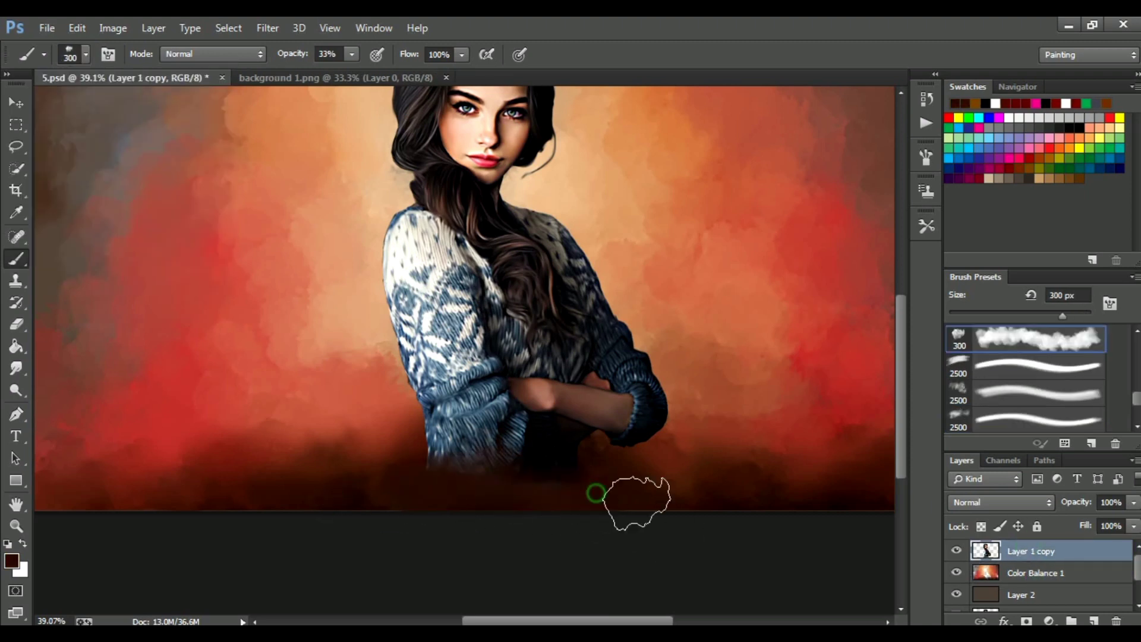
pyautogui.hotkey('ctrl', '0')
pyautogui.press('[')
pyautogui.press('[')
pyautogui.press('[')
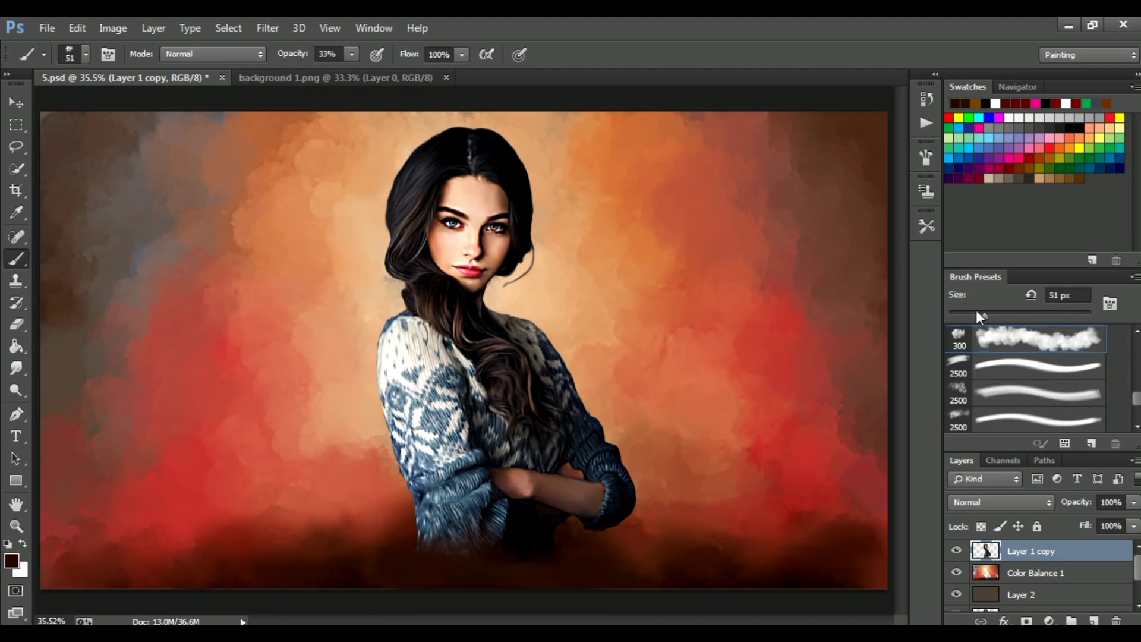
pyautogui.scroll(3, 564, 475)
pyautogui.scroll(-3, 224, 483)
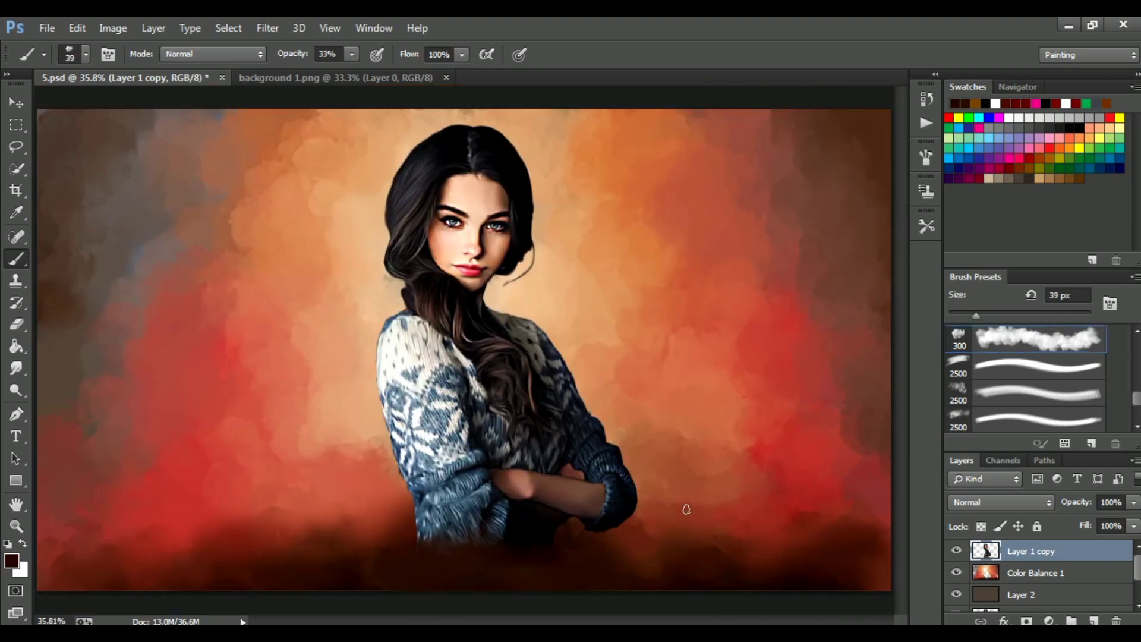
pyautogui.press('v')
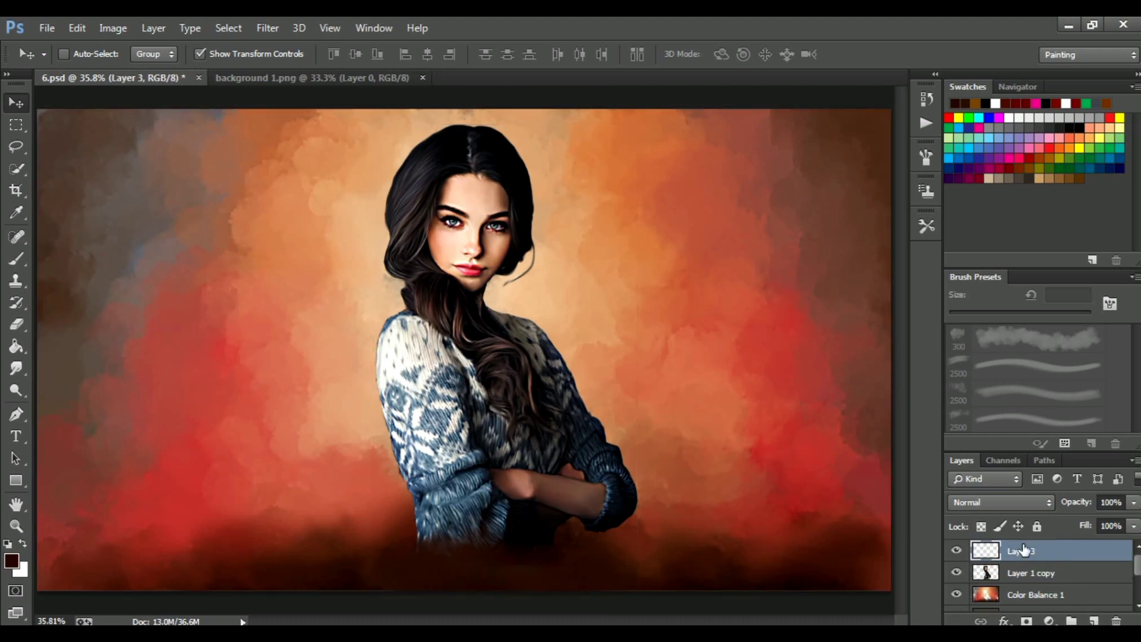
# Rename the new Layer 3 to 'red color' and set its blend mode to Color.
pyautogui.doubleClick(1023, 550)
pyautogui.press('Return')
pyautogui.click(985, 501)
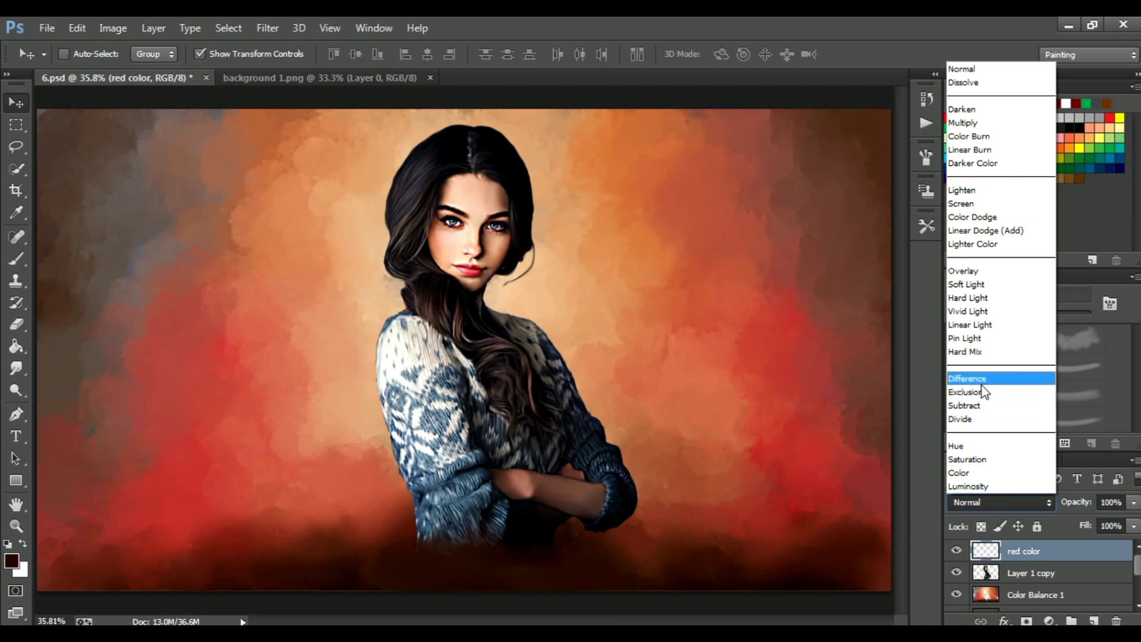
pyautogui.click(980, 473)
# Ready the Brush with a reddish-brown foreground colour and an enlarged size.
pyautogui.click(17, 258)
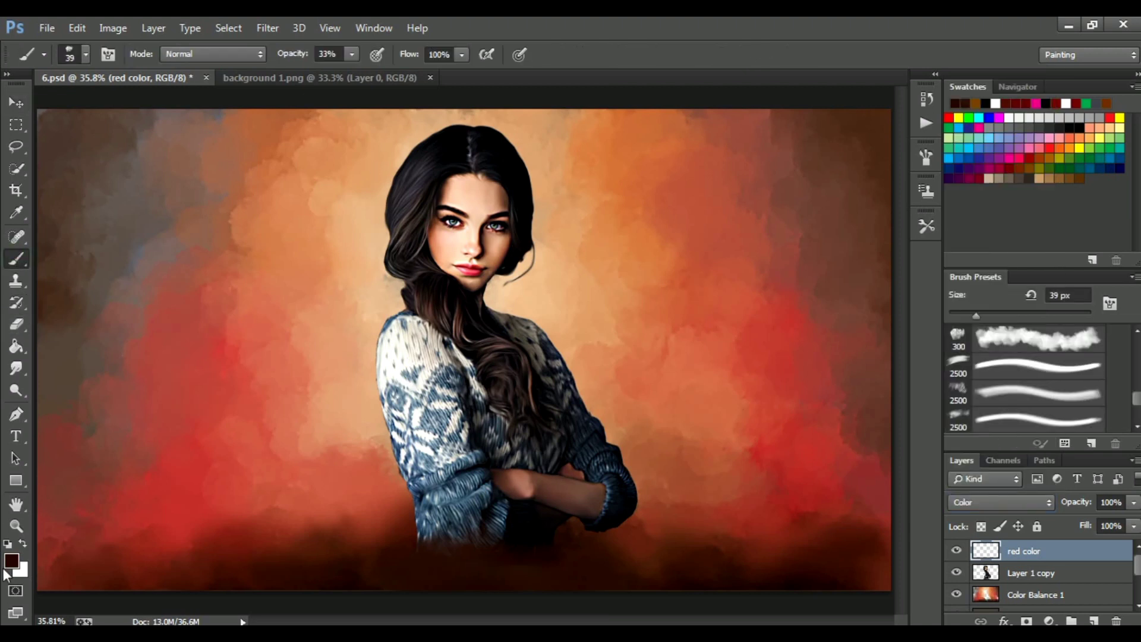
pyautogui.click(11, 560)
pyautogui.click(789, 267)
pyautogui.click(975, 124)
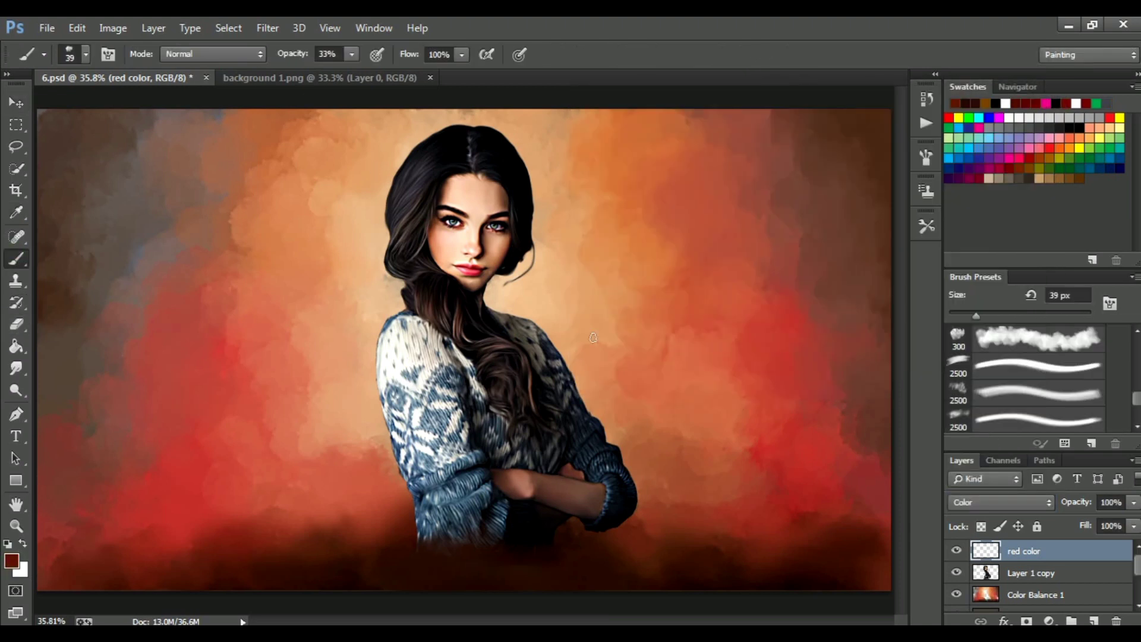
pyautogui.click(86, 54)
pyautogui.scroll(5, 190, 192)
pyautogui.press('Escape')
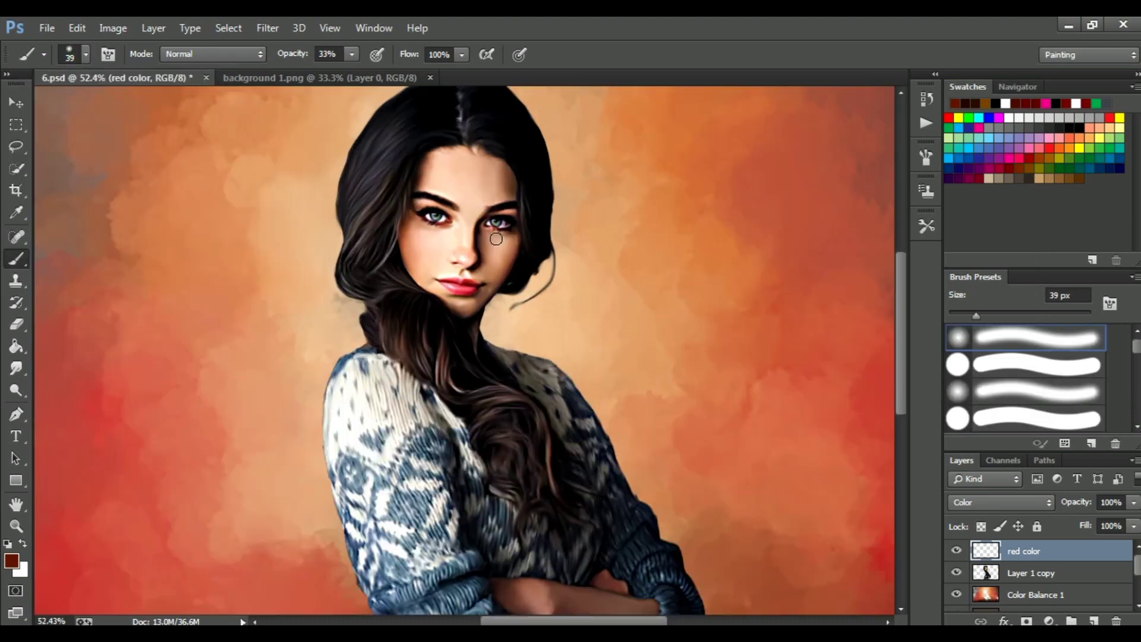
pyautogui.scroll(5, 504, 314)
pyautogui.click(578, 263)
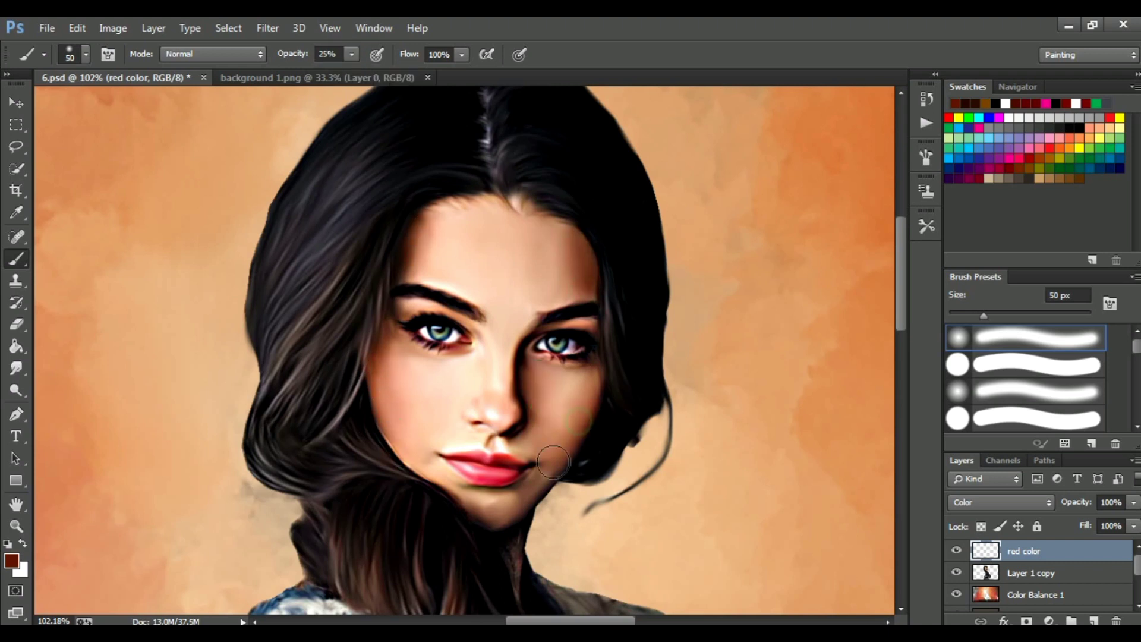
# Paint the reddish-brown tint over the face and eyes at 33% brush opacity.
pyautogui.click(573, 327)
pyautogui.press('3')
pyautogui.press('3')
pyautogui.click(438, 333)
pyautogui.click(555, 343)
pyautogui.scroll(-5, 62, 297)
pyautogui.click(646, 524)
pyautogui.scroll(-5, 867, 357)
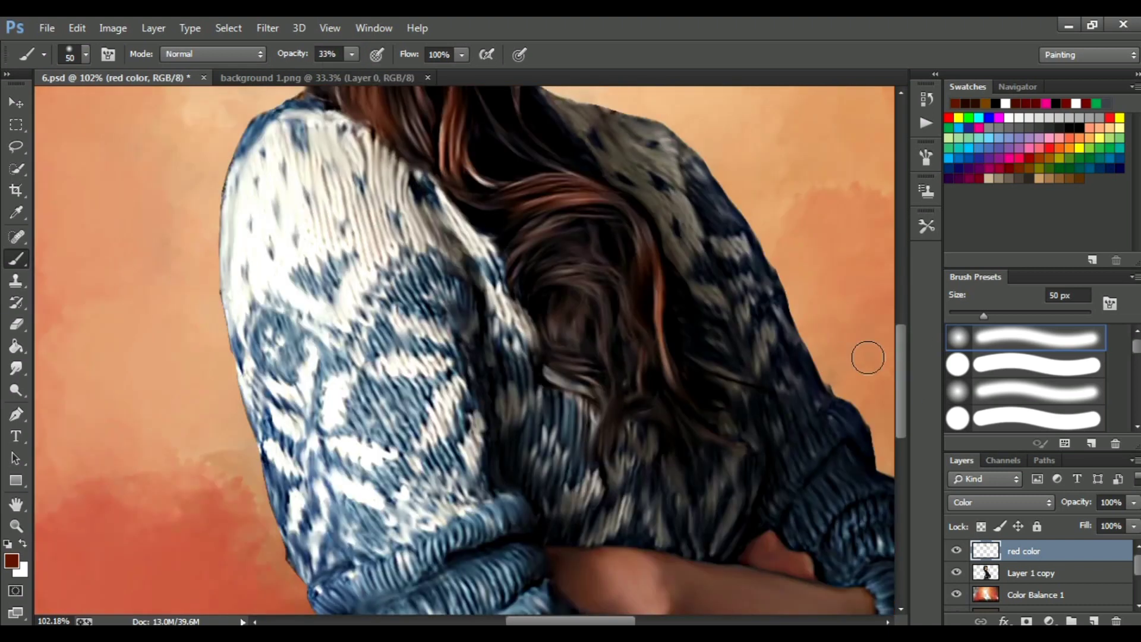
pyautogui.scroll(-3, 868, 357)
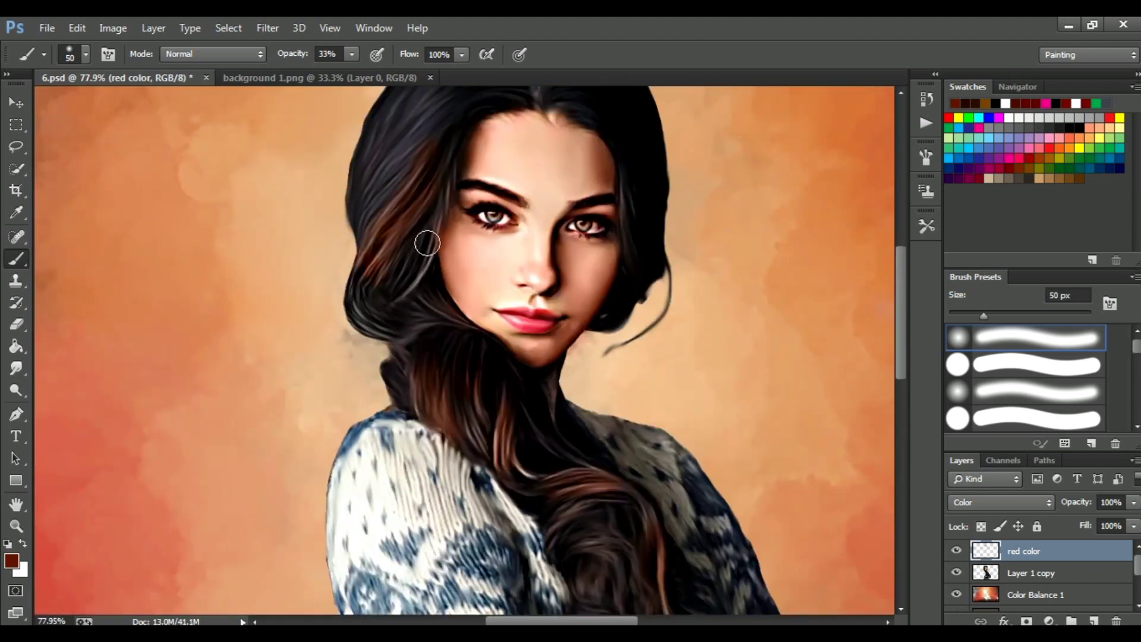
pyautogui.scroll(-3, 561, 428)
pyautogui.scroll(5, 595, 356)
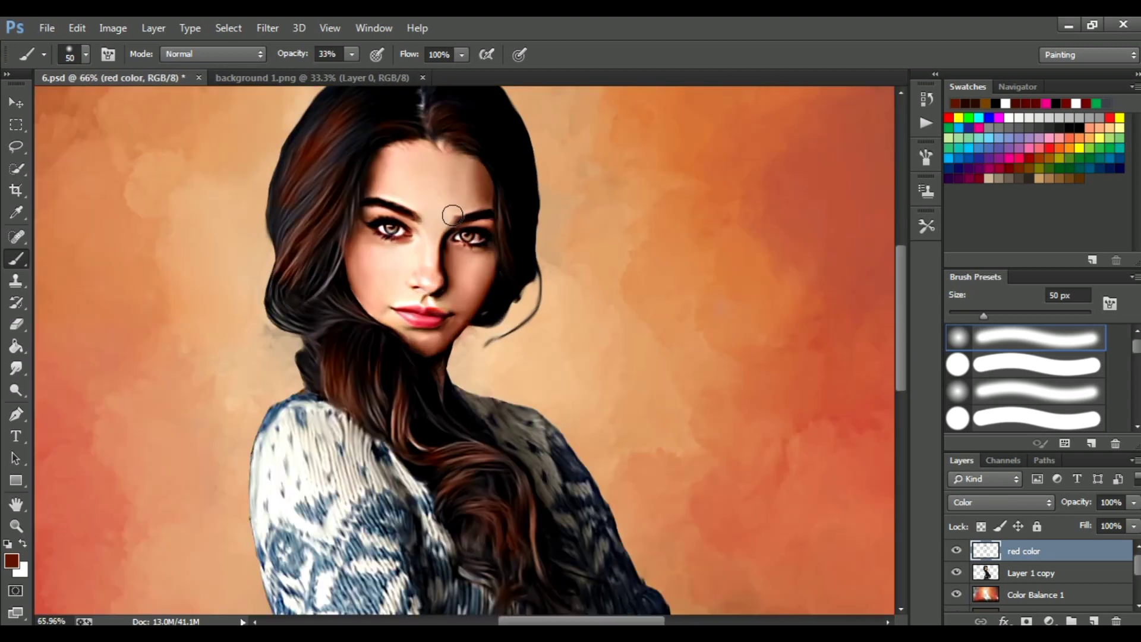
pyautogui.scroll(5, 588, 317)
# Erase the tint around the eyes with the Eraser at 84% opacity, 57 px.
pyautogui.press('e')
pyautogui.press('[')
pyautogui.press('[')
pyautogui.press('[')
pyautogui.click(338, 140)
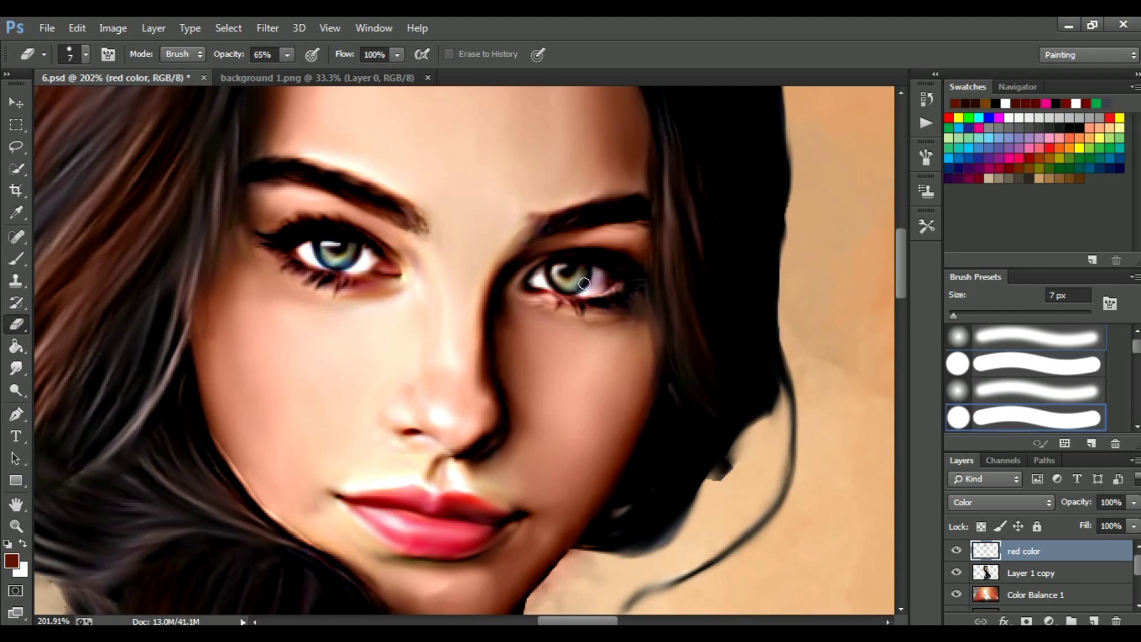
pyautogui.scroll(-5, 584, 283)
pyautogui.press('8')
pyautogui.press('4')
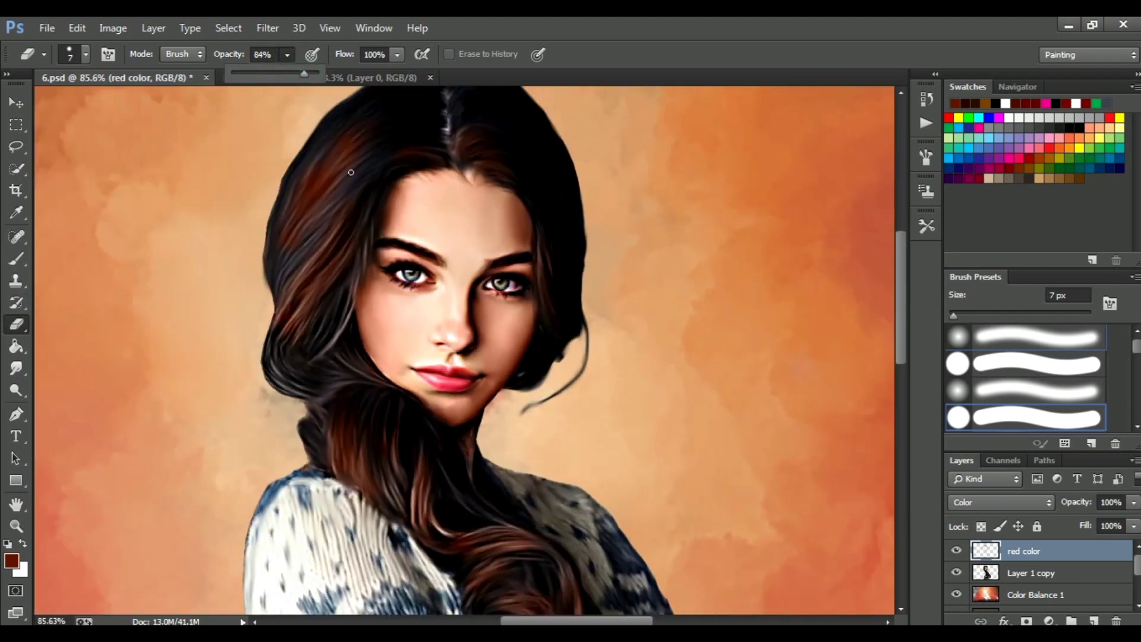
pyautogui.scroll(3, 351, 171)
pyautogui.press(']')
pyautogui.press(']')
pyautogui.press(']')
# Step back in History to an earlier eraser state.
pyautogui.click(374, 28)
pyautogui.click(380, 226)
pyautogui.click(809, 366)
pyautogui.click(286, 55)
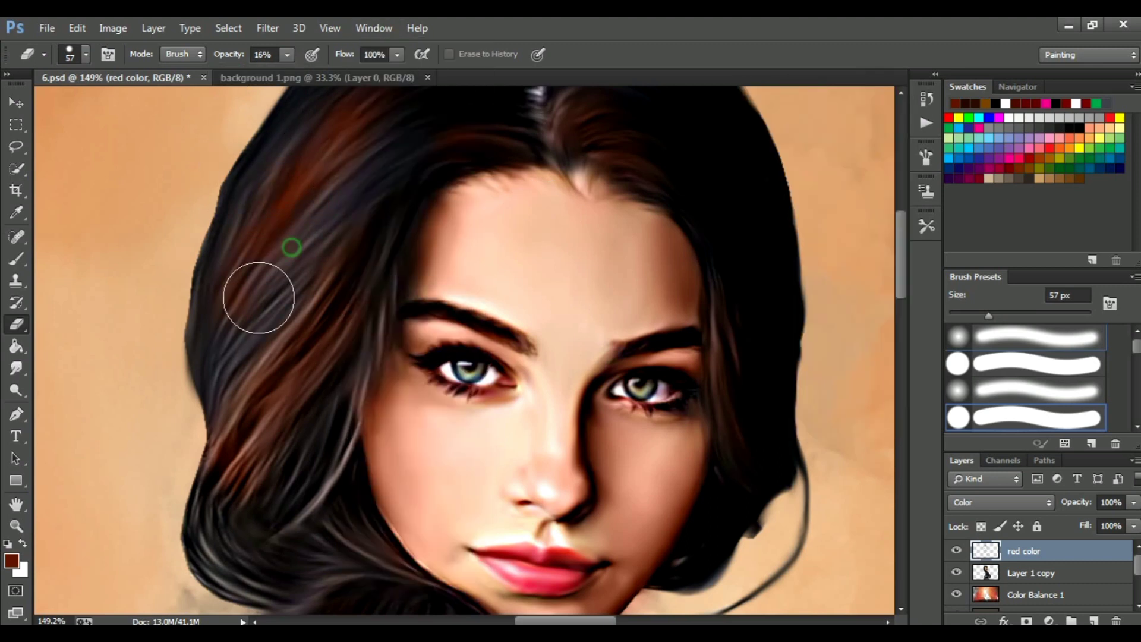
pyautogui.scroll(-3, 482, 344)
pyautogui.scroll(-5, 524, 356)
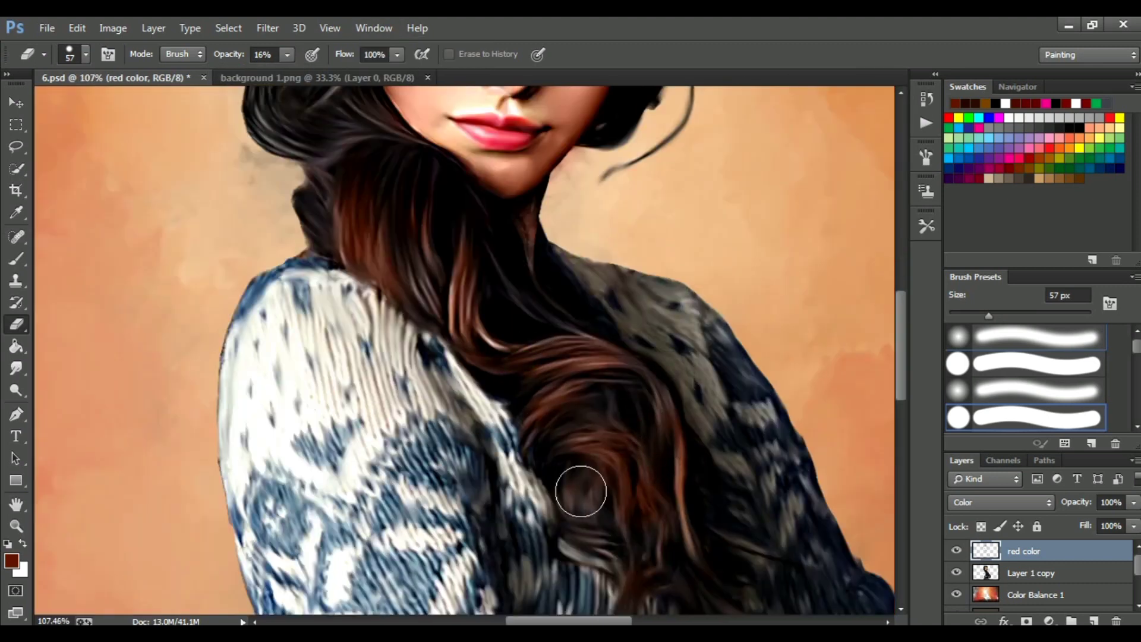
pyautogui.scroll(-1, 641, 552)
pyautogui.scroll(-1, 581, 363)
# Switch to the Smudge tool on Layer 1 copy with strength lowered to about 32%.
pyautogui.press('r')
pyautogui.scroll(2, 580, 363)
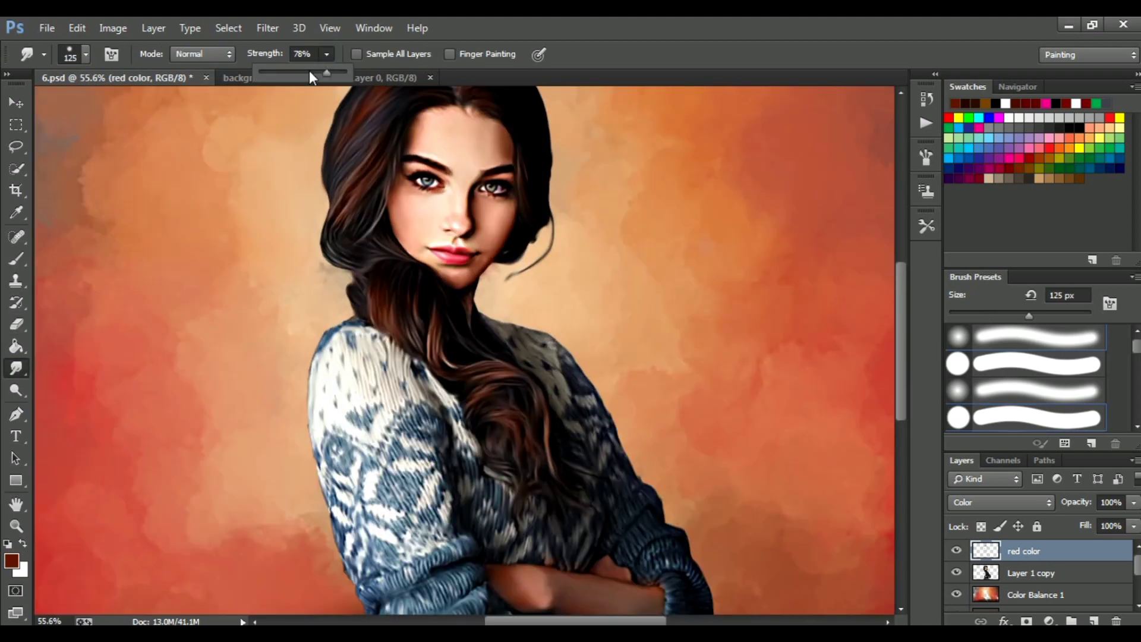
pyautogui.scroll(1, 475, 297)
pyautogui.scroll(2, 418, 239)
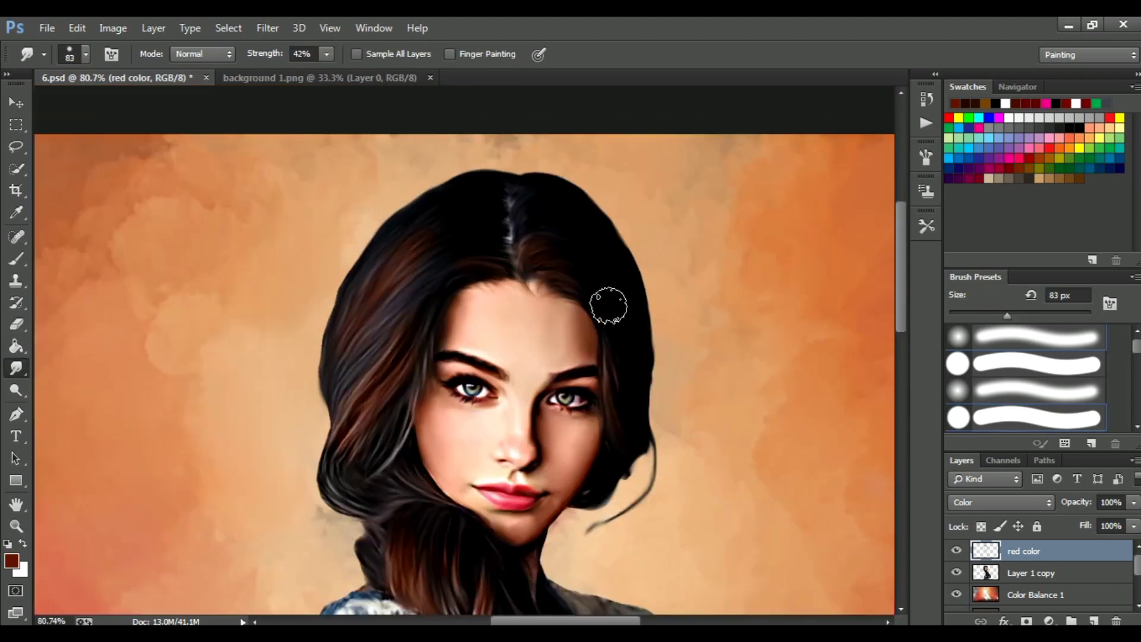
pyautogui.scroll(-3, 441, 382)
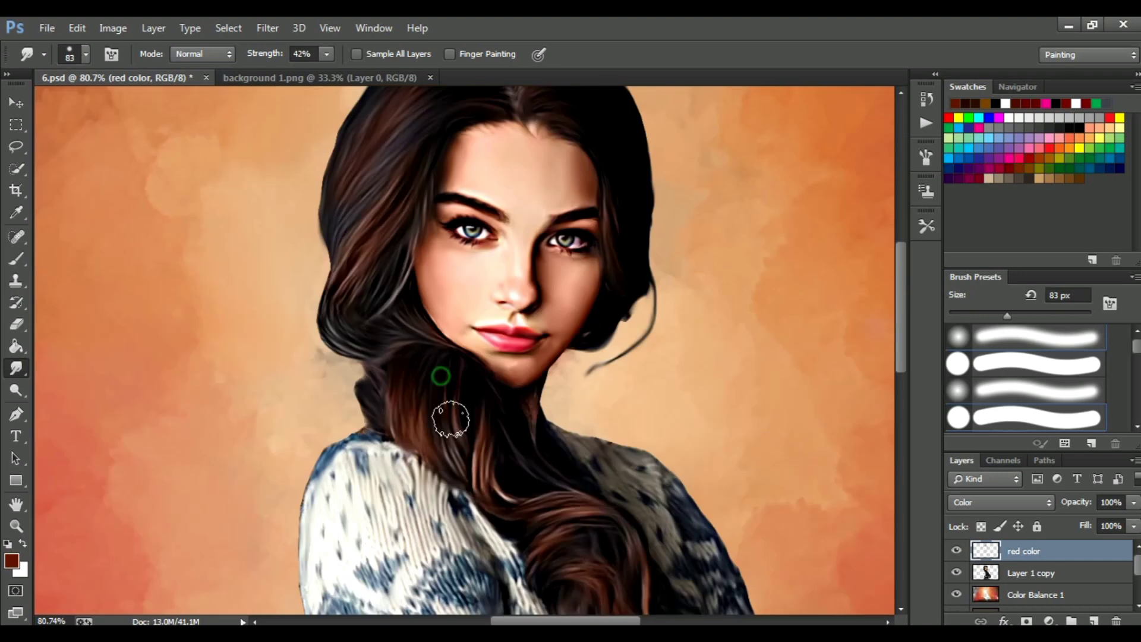
pyautogui.scroll(-2, 623, 535)
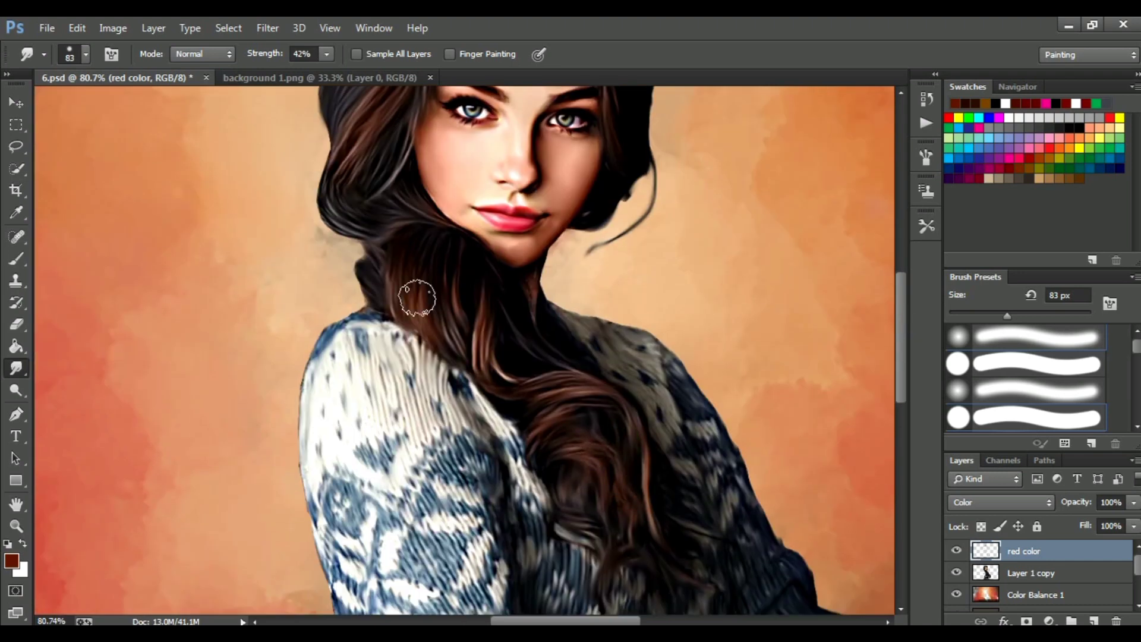
pyautogui.click(1022, 572)
pyautogui.click(326, 54)
pyautogui.moveTo(327, 71); pyautogui.dragTo(322, 70)
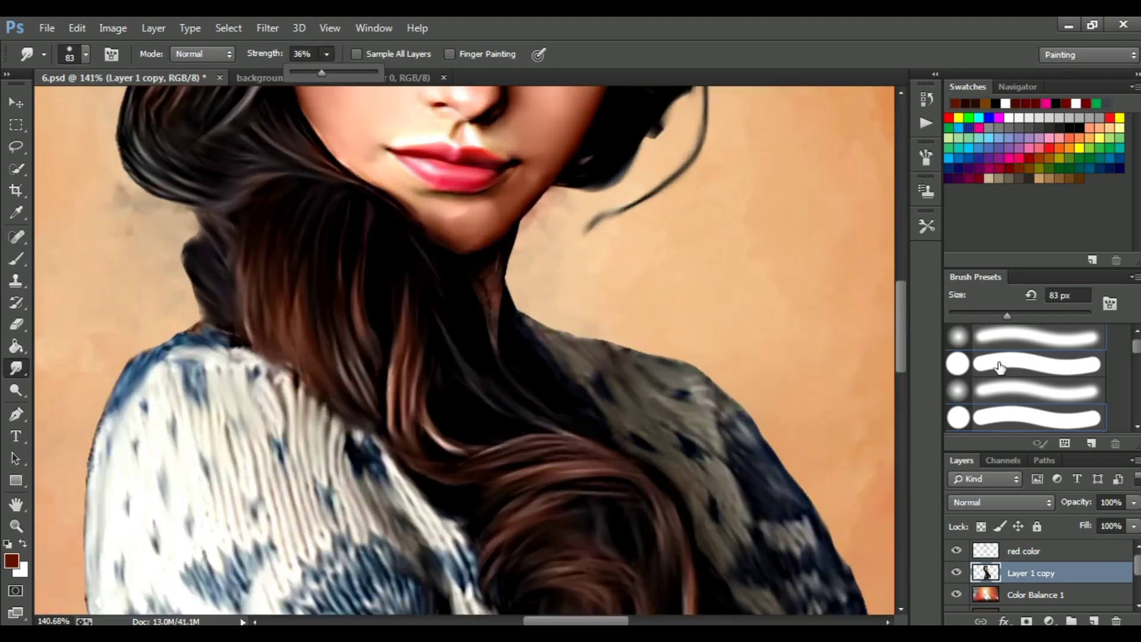
# Smudge the hair and arm edges with a 23 px brush, then on the red color layer.
pyautogui.scroll(2, 496, 242)
pyautogui.press('[')
pyautogui.press('[')
pyautogui.press('[')
pyautogui.scroll(-3, 502, 394)
pyautogui.scroll(-2, 481, 276)
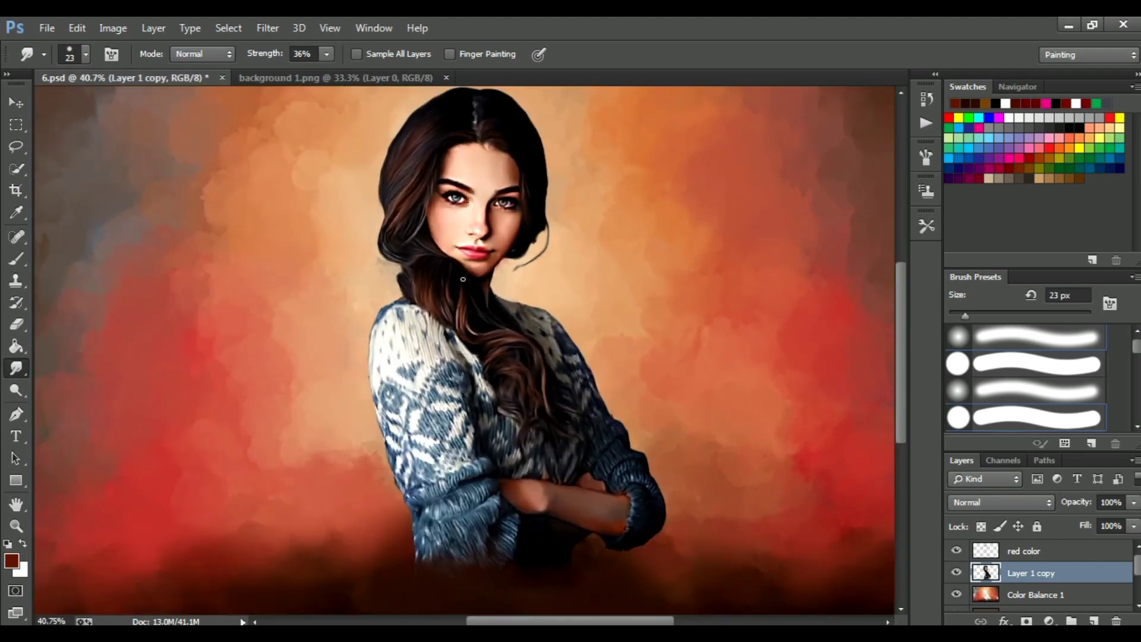
pyautogui.scroll(3, 535, 291)
pyautogui.scroll(2, 594, 303)
pyautogui.scroll(-2, 638, 316)
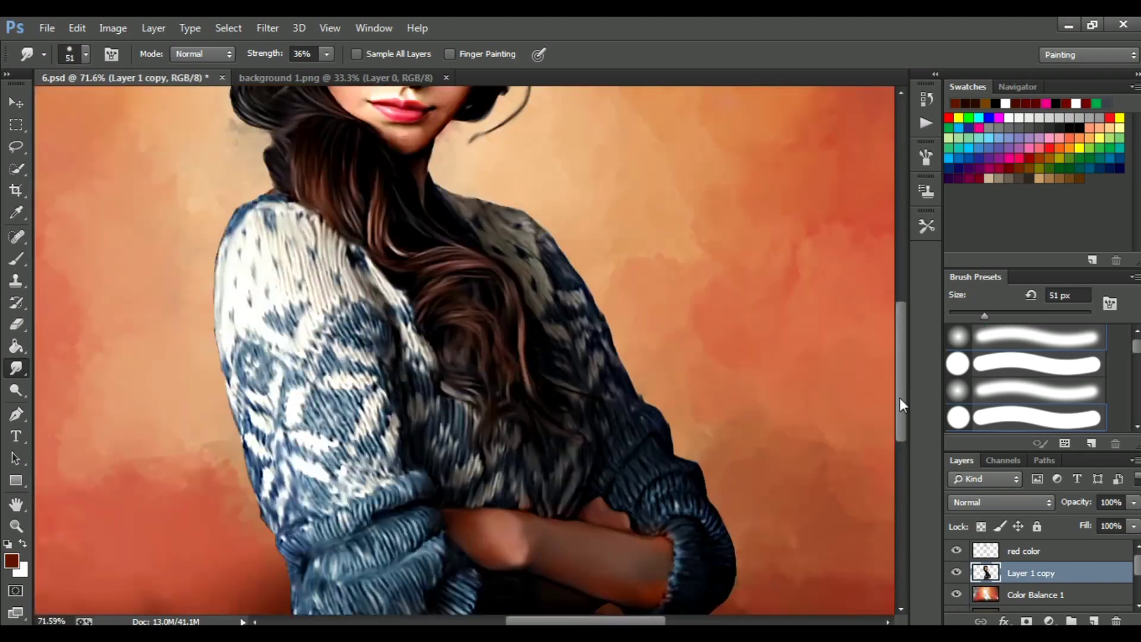
pyautogui.scroll(2, 588, 363)
pyautogui.hotkey('alt', ']')
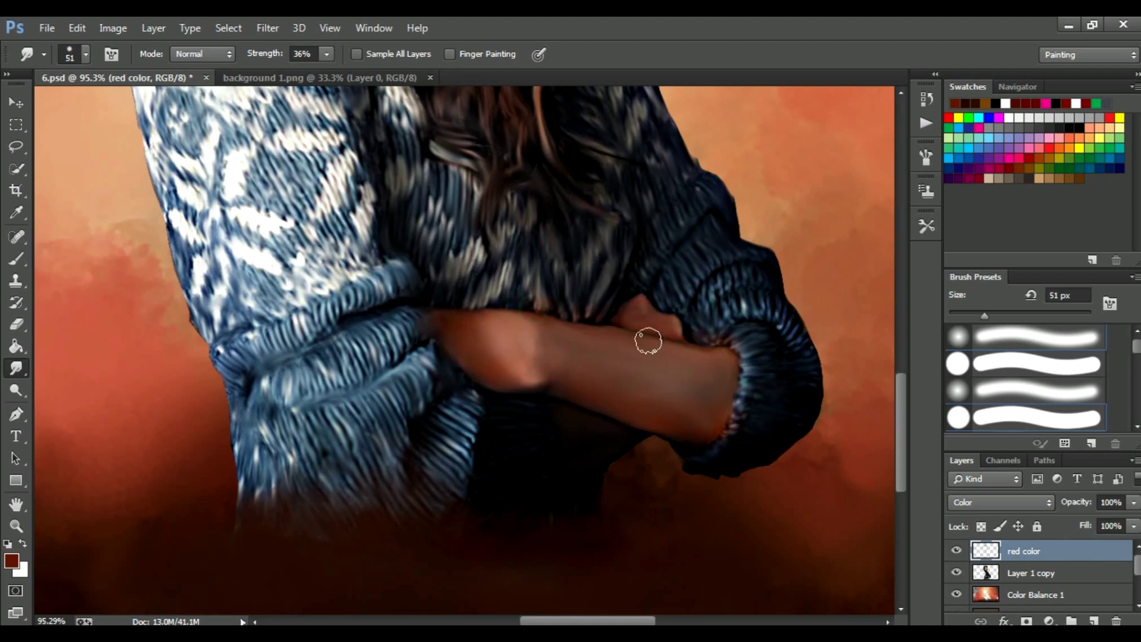
pyautogui.scroll(-3, 469, 256)
pyautogui.scroll(1, 469, 256)
pyautogui.scroll(3, 469, 255)
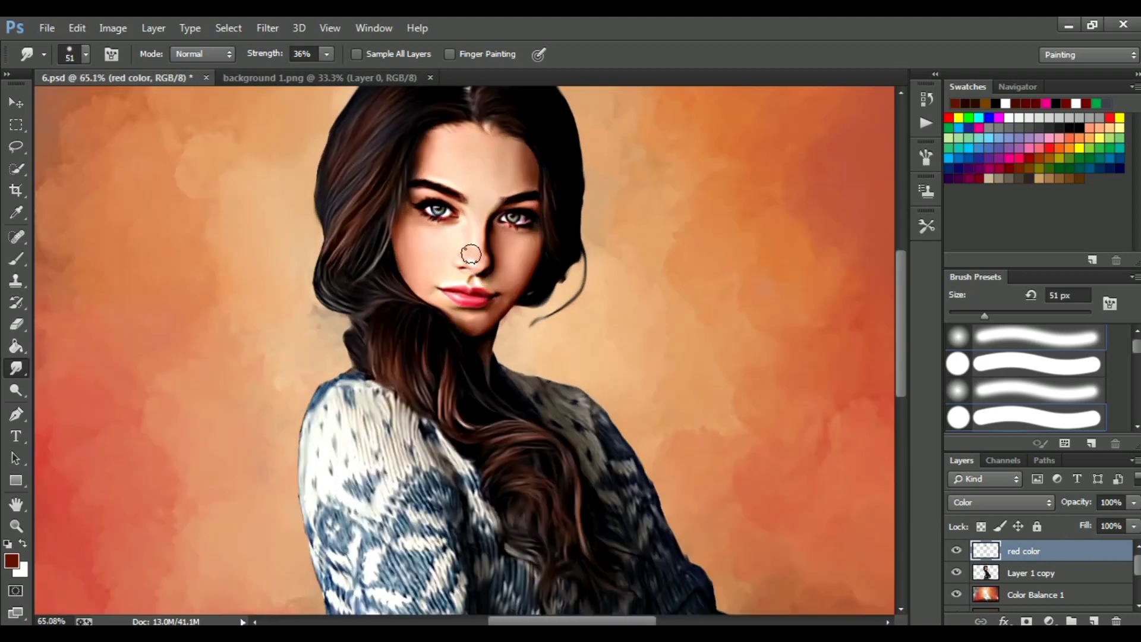
pyautogui.scroll(2, 469, 255)
# Add a new layer named 'lip color' in Soft Light blend mode.
pyautogui.click(1093, 620)
pyautogui.doubleClick(1037, 551)
pyautogui.write('lip color')
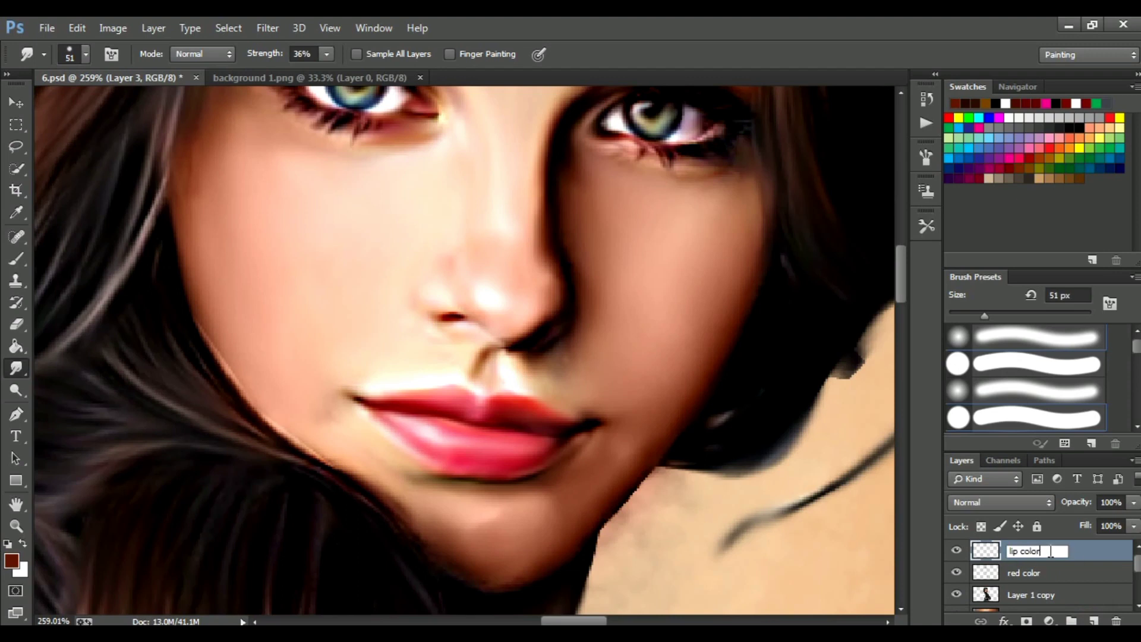
pyautogui.press('Return')
pyautogui.click(1000, 502)
pyautogui.click(975, 292)
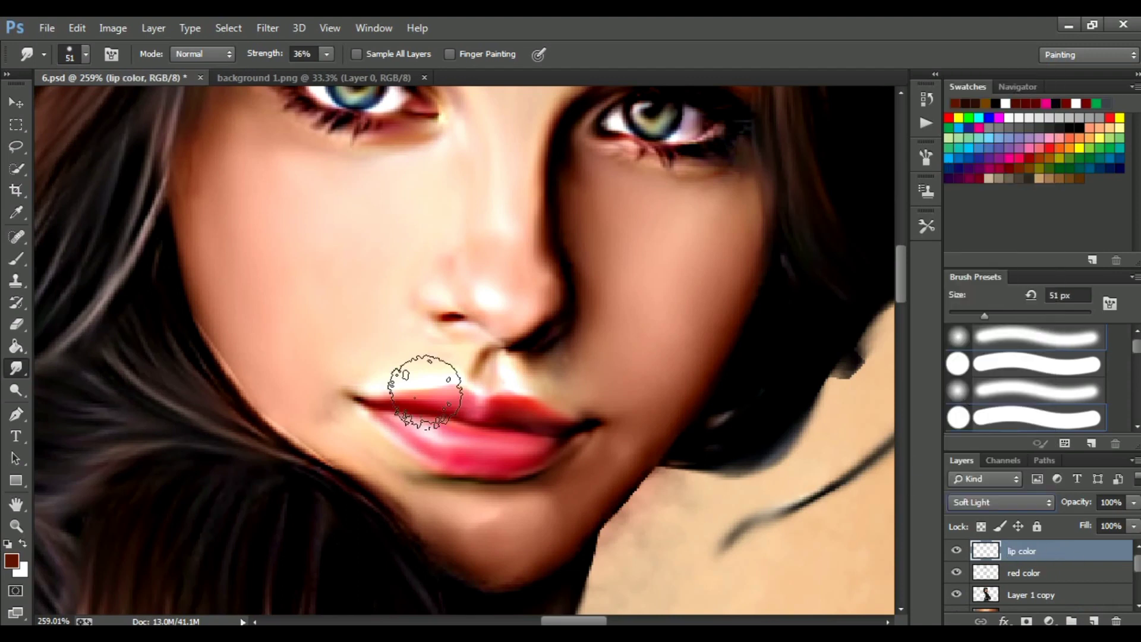
# Paint the lips red with a small brush at 100% opacity.
pyautogui.press('b')
pyautogui.press('[')
pyautogui.press('[')
pyautogui.press('[')
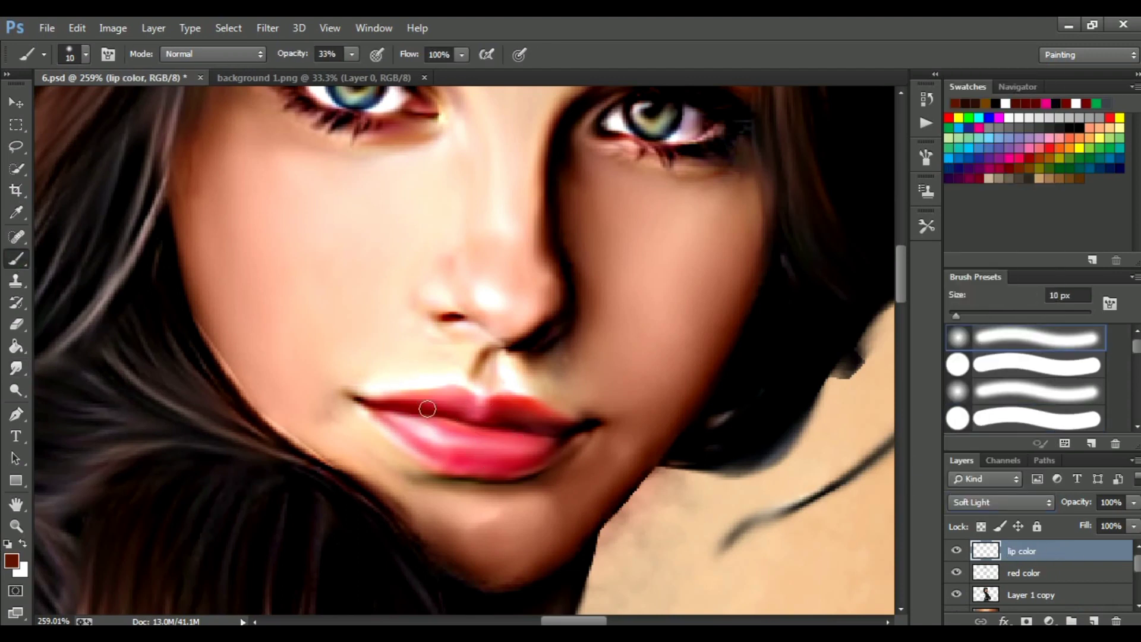
pyautogui.moveTo(352, 54); pyautogui.dragTo(386, 72)
pyautogui.moveTo(438, 434)
pyautogui.mouseDown()
pyautogui.moveTo(451, 460)
pyautogui.moveTo(418, 402)
pyautogui.mouseUp()
pyautogui.moveTo(487, 459); pyautogui.dragTo(483, 458)
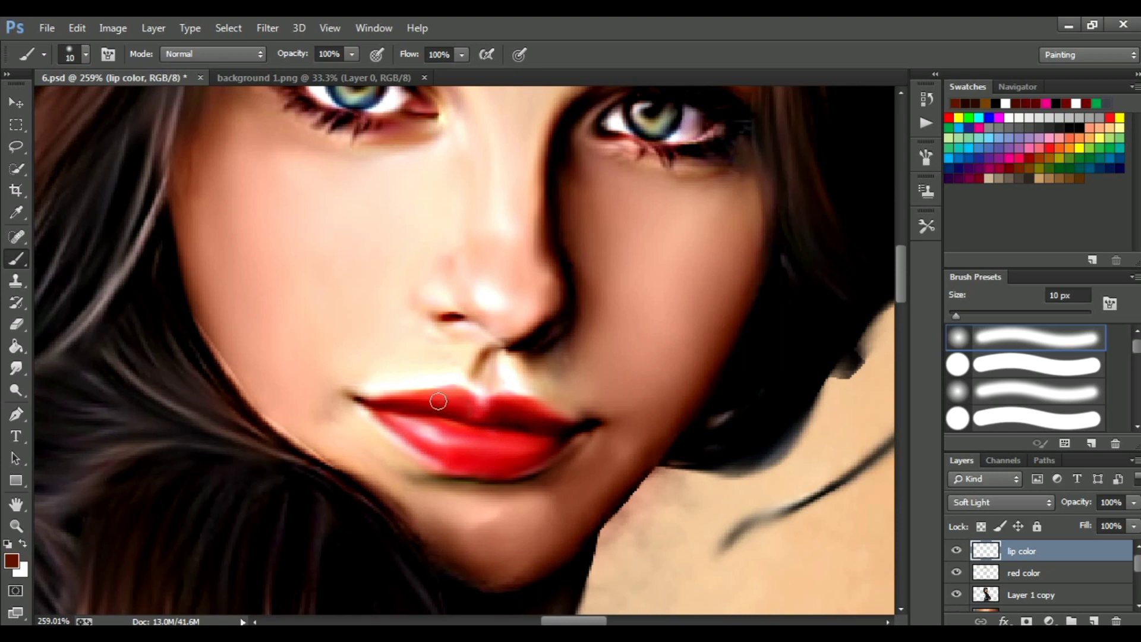
# Lower the lip color layer's opacity to soften the red to a pink tint.
pyautogui.scroll(-2, 464, 445)
pyautogui.click(1133, 502)
pyautogui.moveTo(1132, 521); pyautogui.dragTo(1067, 521)
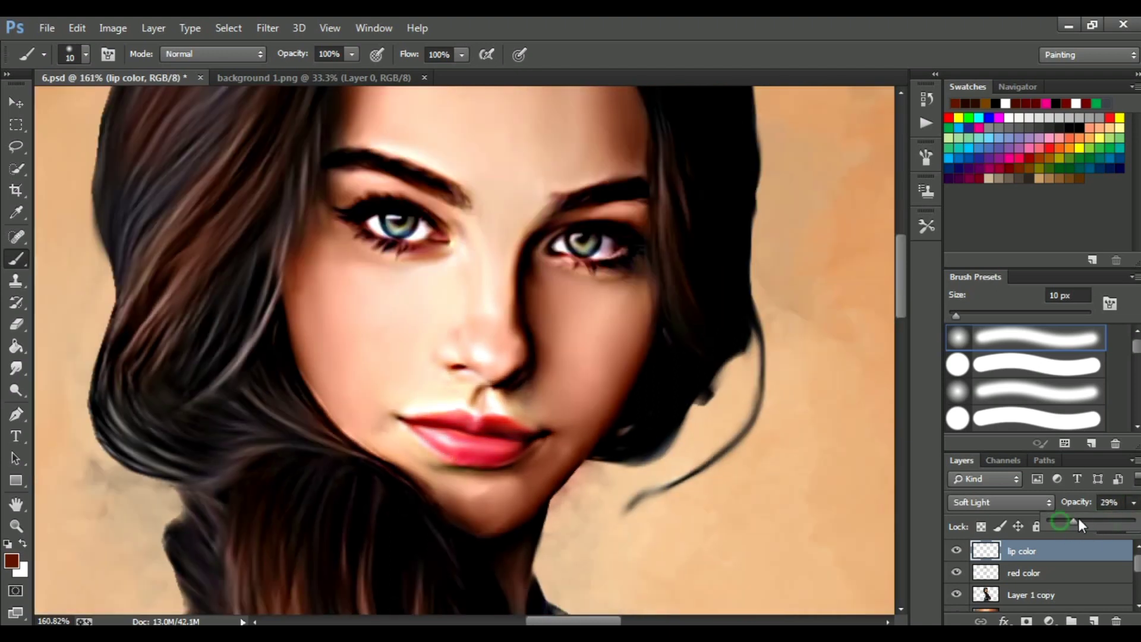
pyautogui.scroll(-5, 685, 366)
pyautogui.scroll(2, 652, 295)
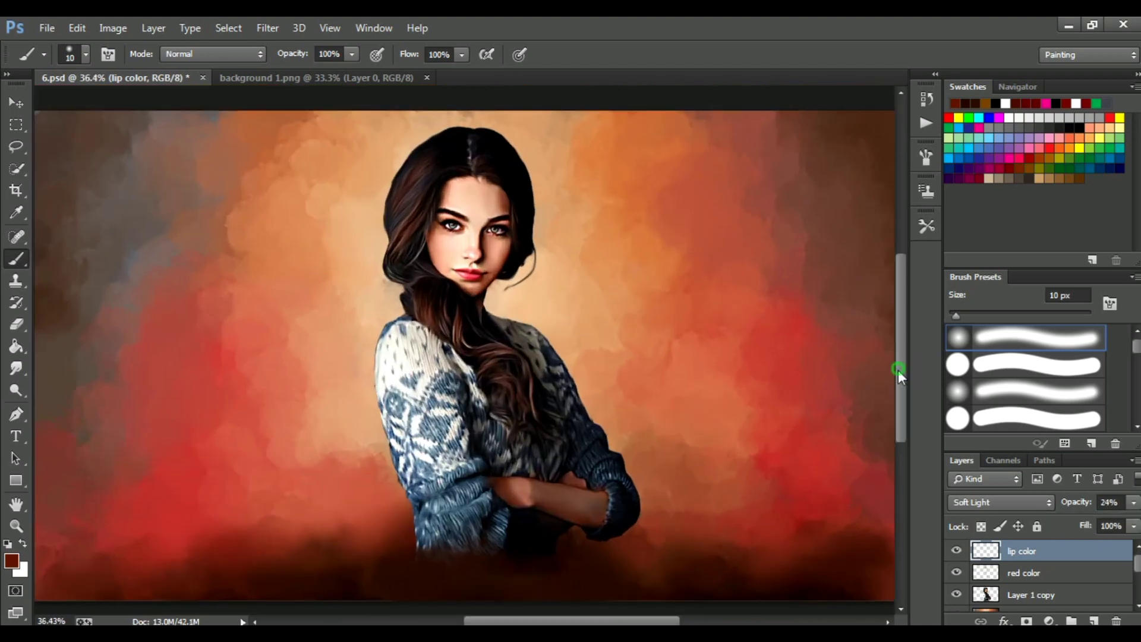
pyautogui.scroll(-1, 652, 296)
# Smudge the red color layer's paint at 59% strength and add a new empty layer.
pyautogui.click(1022, 572)
pyautogui.scroll(2, 452, 179)
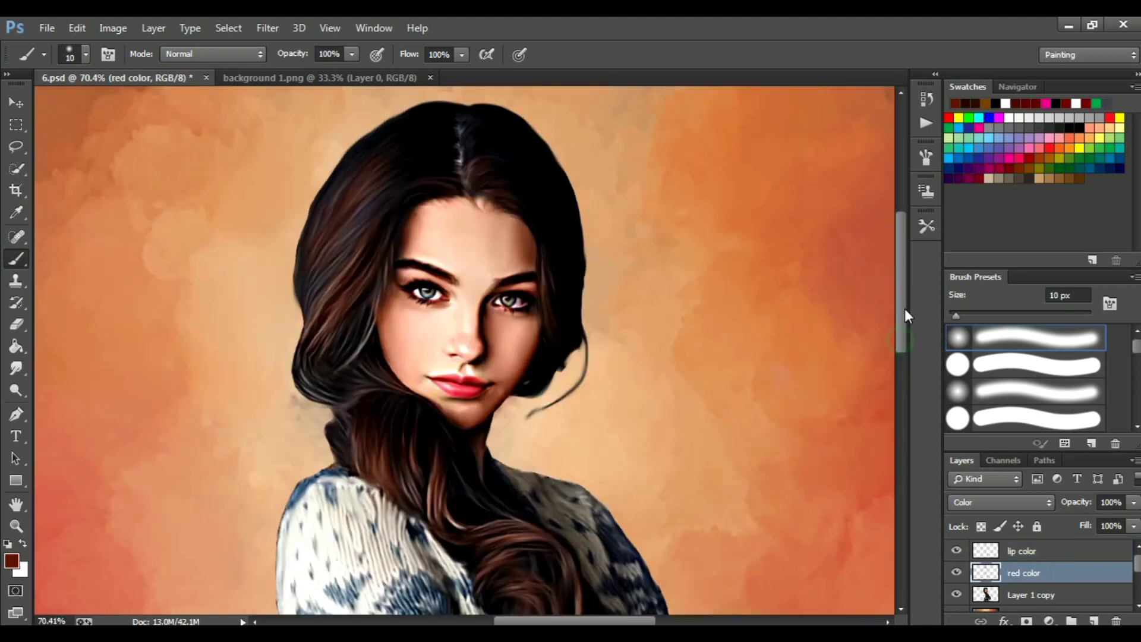
pyautogui.scroll(3, 452, 178)
pyautogui.click(16, 369)
pyautogui.moveTo(328, 56); pyautogui.dragTo(369, 73)
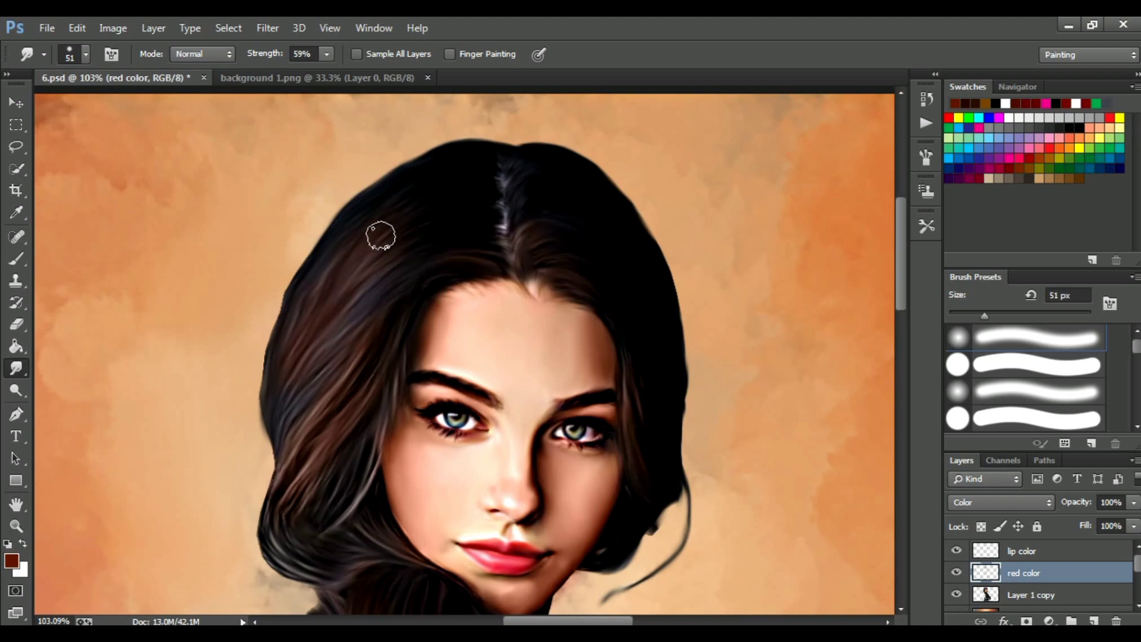
pyautogui.scroll(-5, 399, 391)
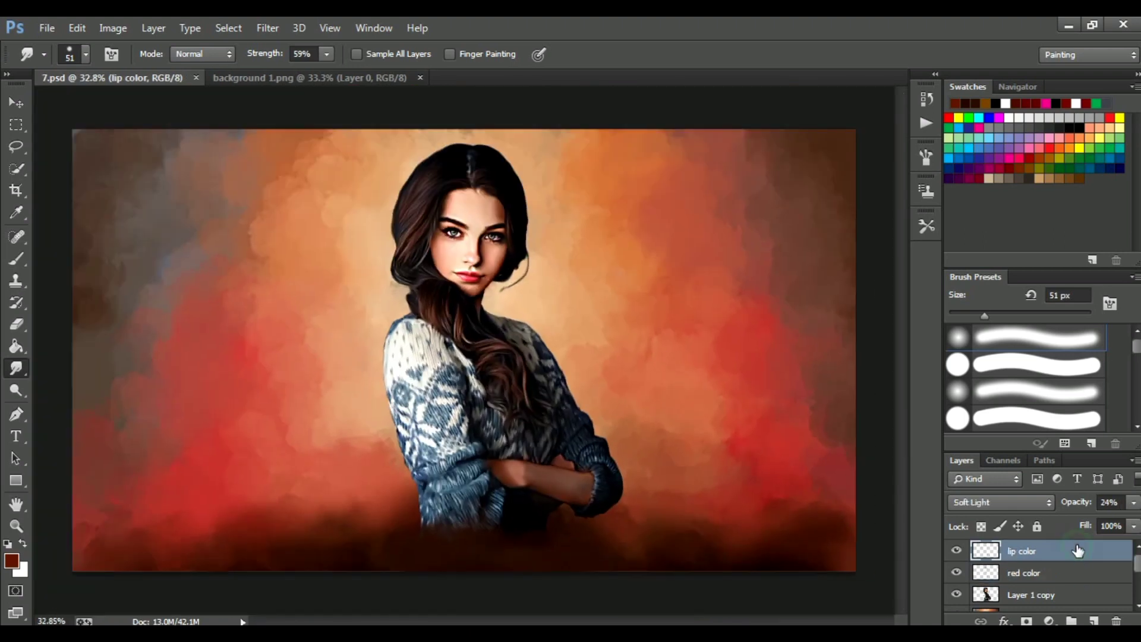
pyautogui.click(1094, 620)
# Name the new layer 'blue color' and pick blue, saving it as a swatch.
pyautogui.doubleClick(1032, 551)
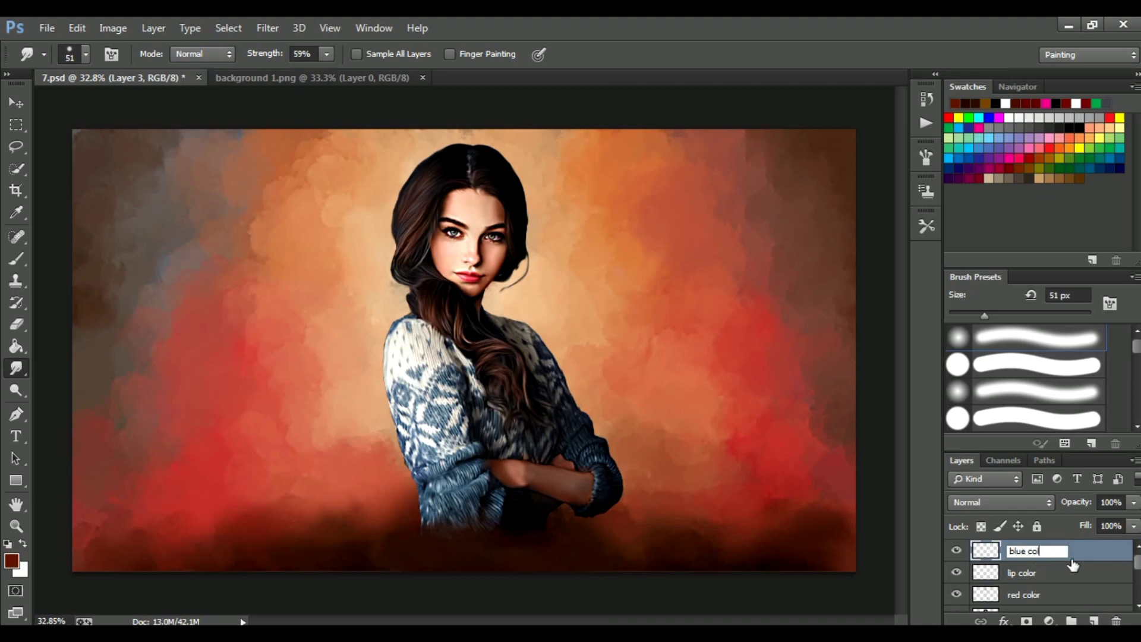
pyautogui.press('Return')
pyautogui.press('b')
pyautogui.scroll(5, 470, 217)
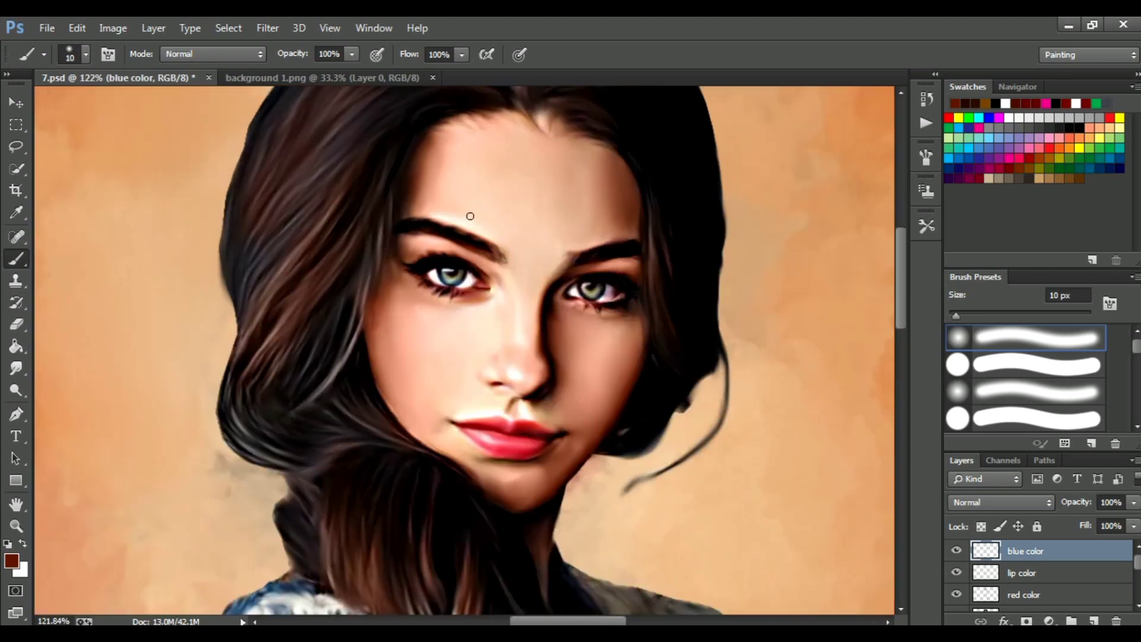
pyautogui.click(957, 149)
pyautogui.click(969, 193)
pyautogui.click(737, 224)
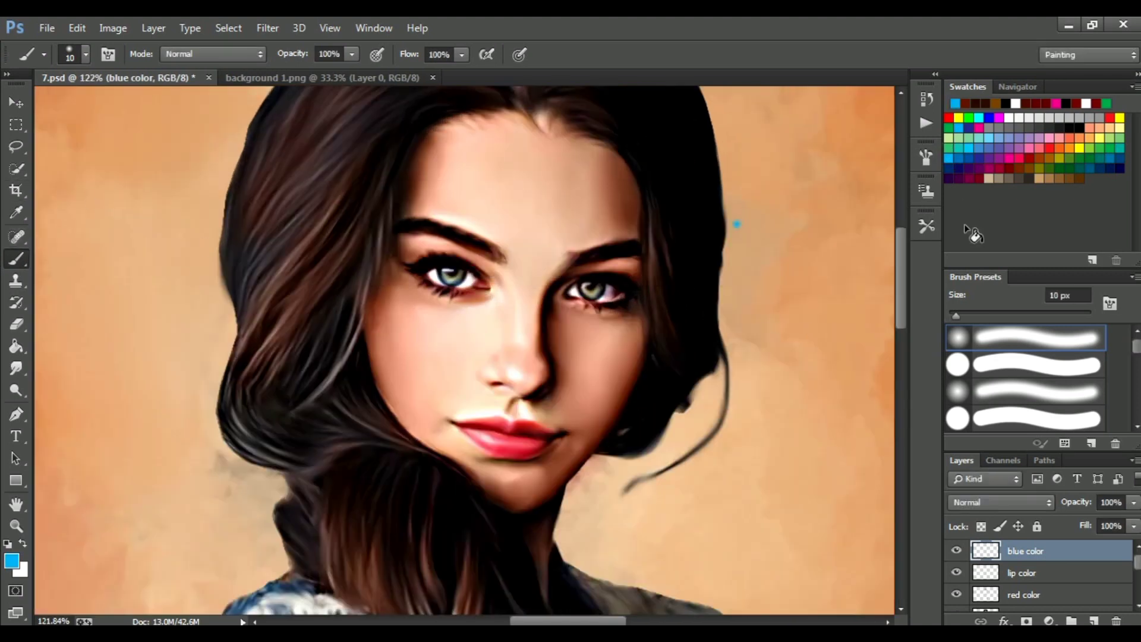
# Step back in History to before the stray blue dot.
pyautogui.click(374, 28)
pyautogui.click(392, 286)
pyautogui.click(826, 368)
pyautogui.click(877, 90)
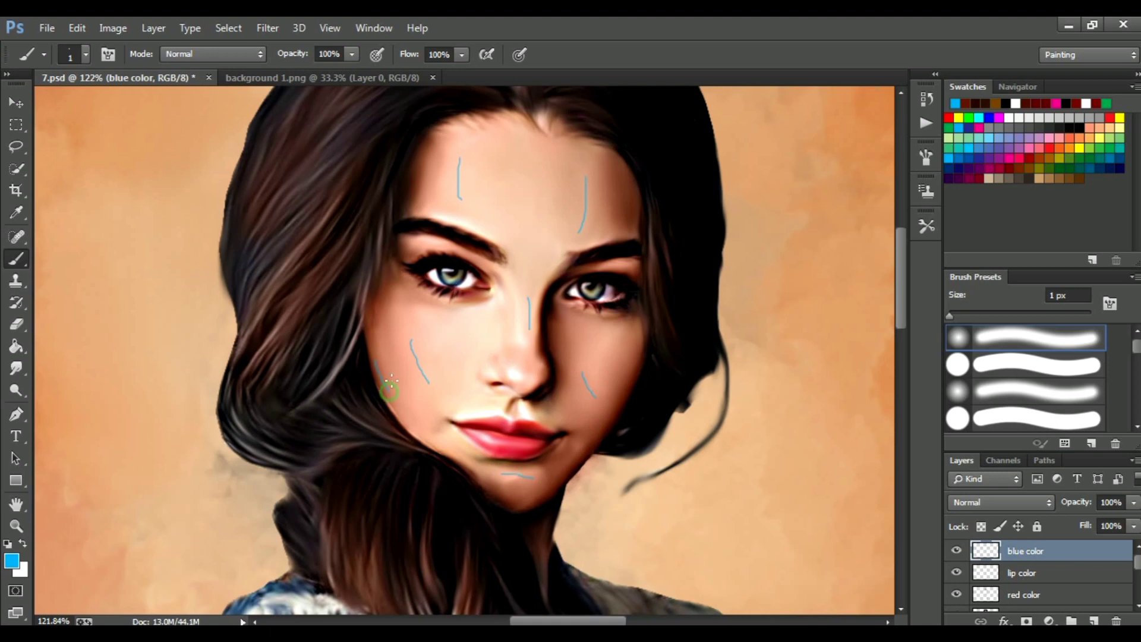
# Smudge the blue line into the forearm with a 45 px Smudge brush at 44% strength.
pyautogui.scroll(-3, 416, 404)
pyautogui.scroll(-5, 505, 434)
pyautogui.scroll(-4, 594, 464)
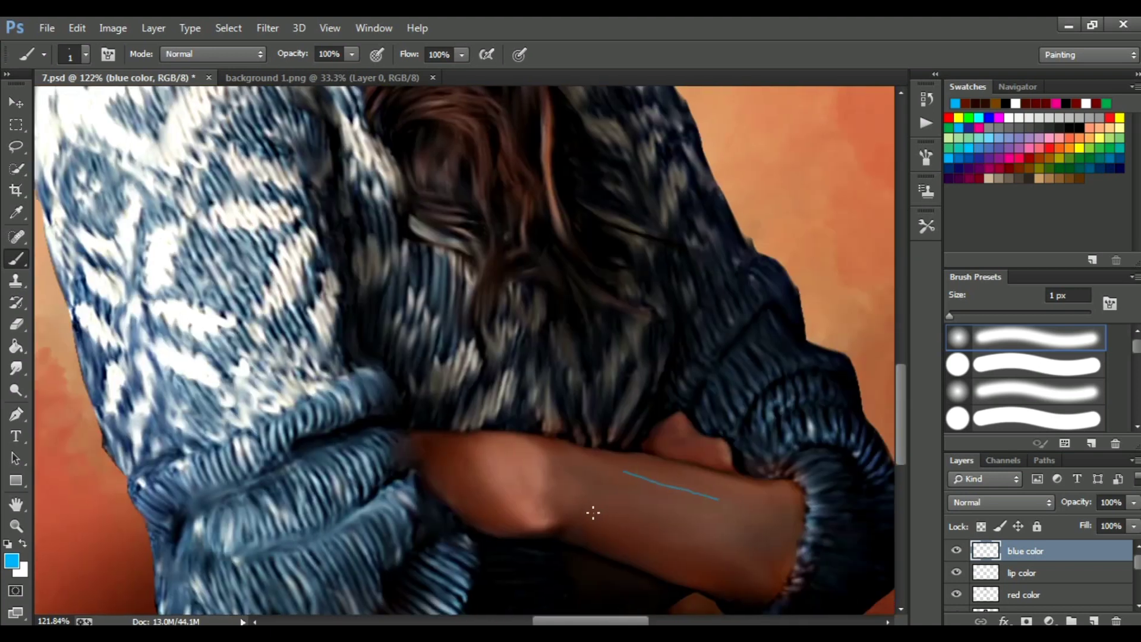
pyautogui.click(16, 368)
pyautogui.moveTo(326, 54); pyautogui.dragTo(331, 109)
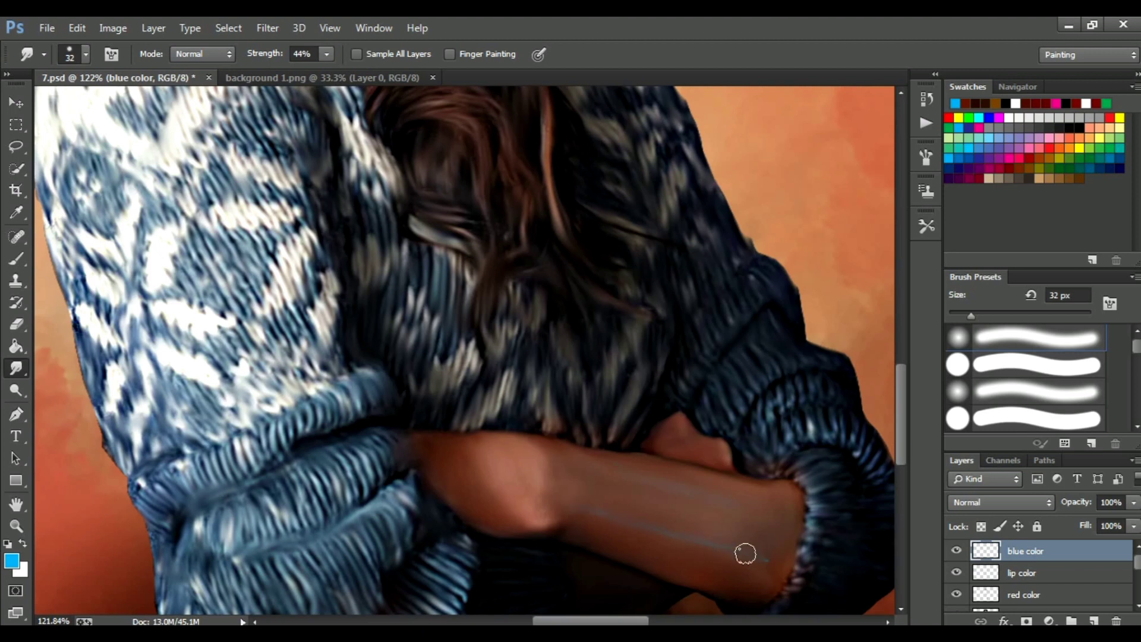
pyautogui.press(']')
pyautogui.moveTo(580, 512)
pyautogui.mouseDown()
pyautogui.moveTo(772, 553)
pyautogui.moveTo(636, 519)
pyautogui.mouseUp()
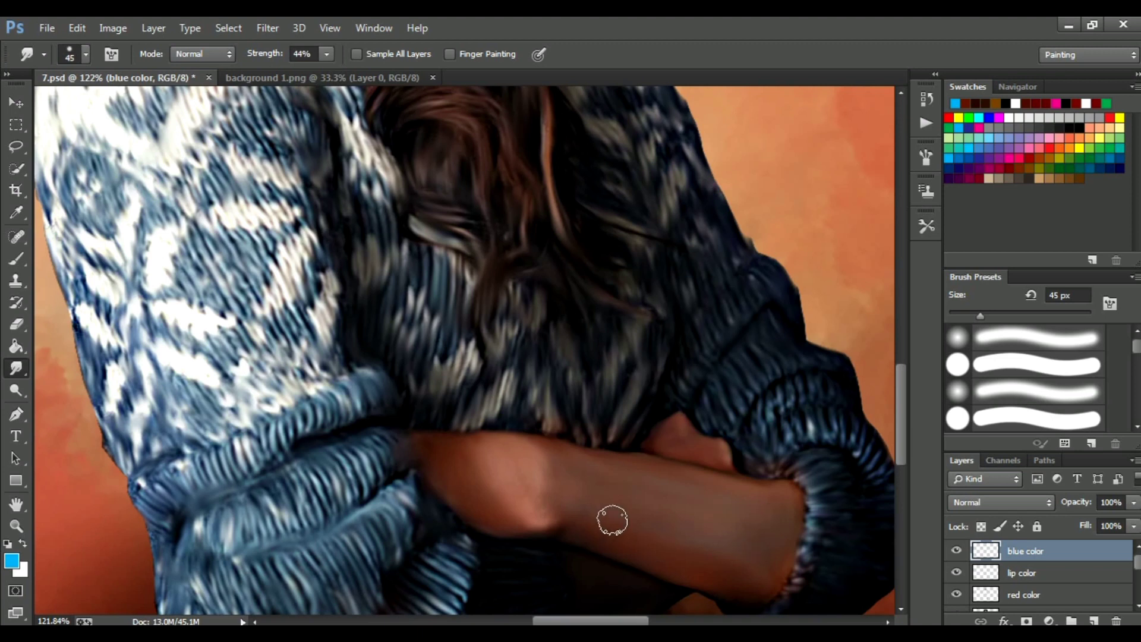
# Smudge the blue lines on the forehead, nose and left cheek into the skin.
pyautogui.moveTo(900, 382); pyautogui.dragTo(900, 259)
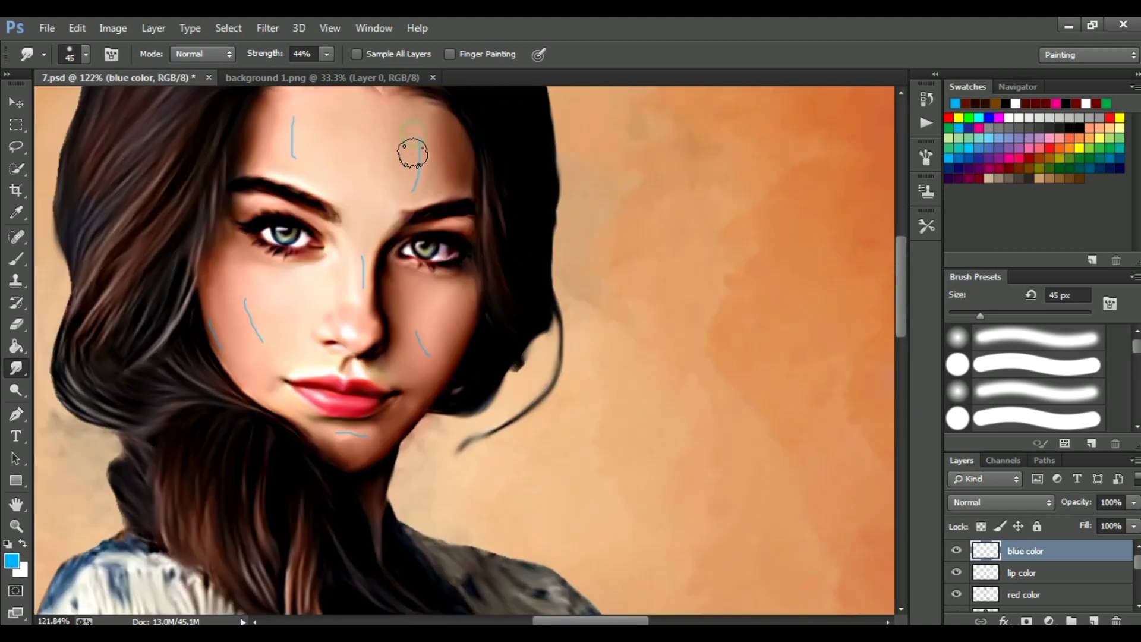
pyautogui.moveTo(300, 120); pyautogui.dragTo(294, 160)
pyautogui.moveTo(362, 291)
pyautogui.mouseDown()
pyautogui.moveTo(359, 258)
pyautogui.moveTo(360, 278)
pyautogui.mouseUp()
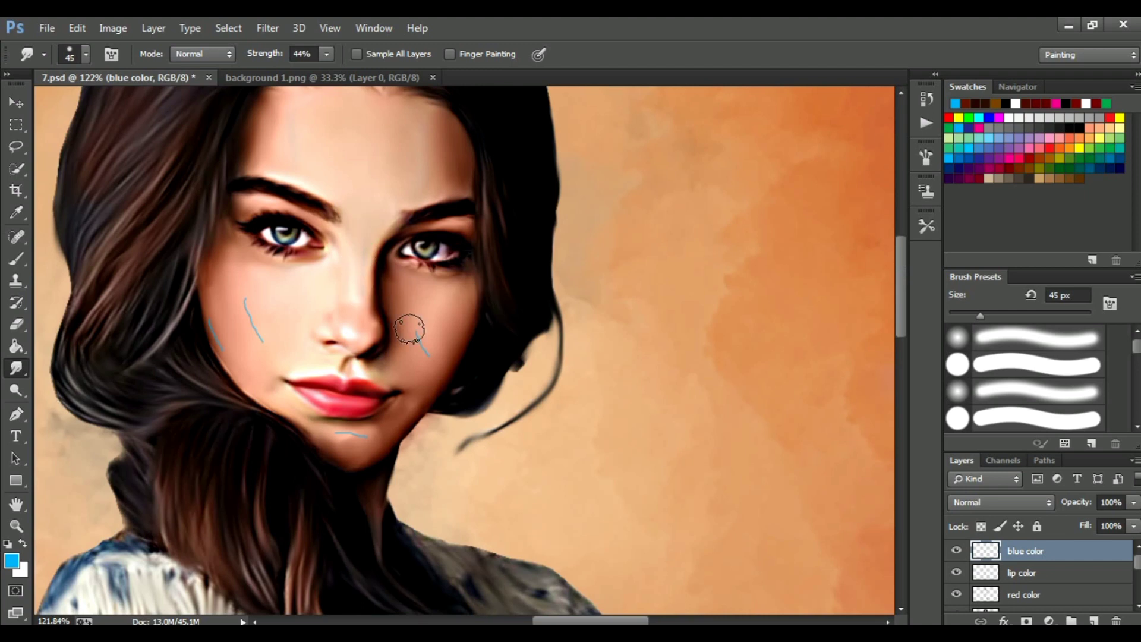
pyautogui.moveTo(257, 330); pyautogui.dragTo(230, 354)
pyautogui.scroll(-3, 353, 441)
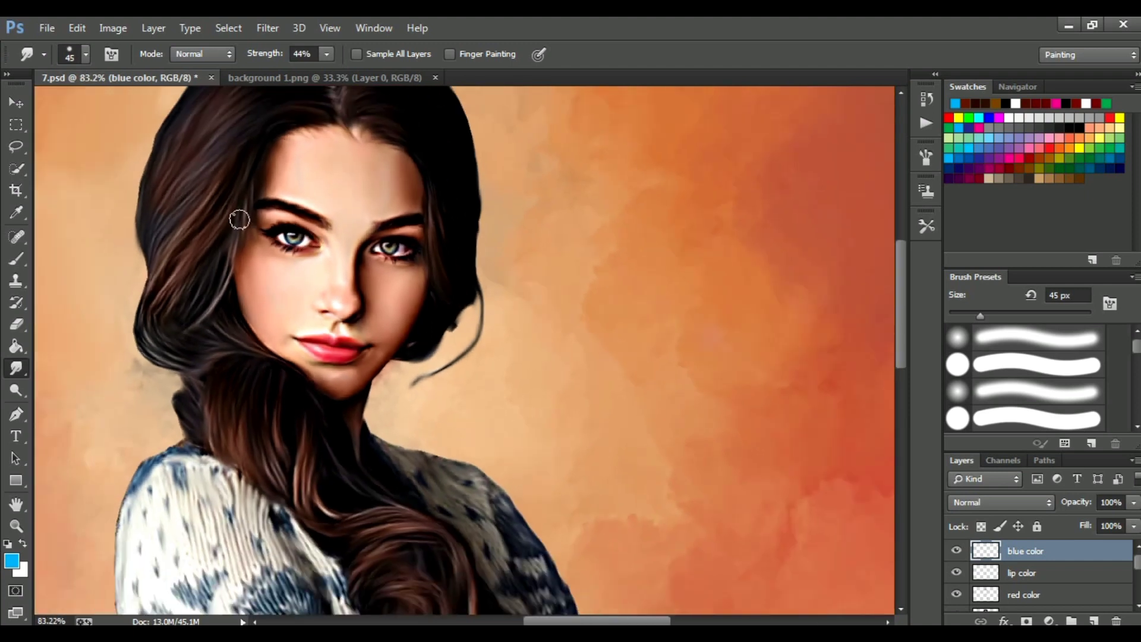
pyautogui.scroll(-2, 236, 217)
pyautogui.scroll(2, 521, 333)
pyautogui.moveTo(901, 333); pyautogui.dragTo(901, 380)
pyautogui.scroll(2, 647, 453)
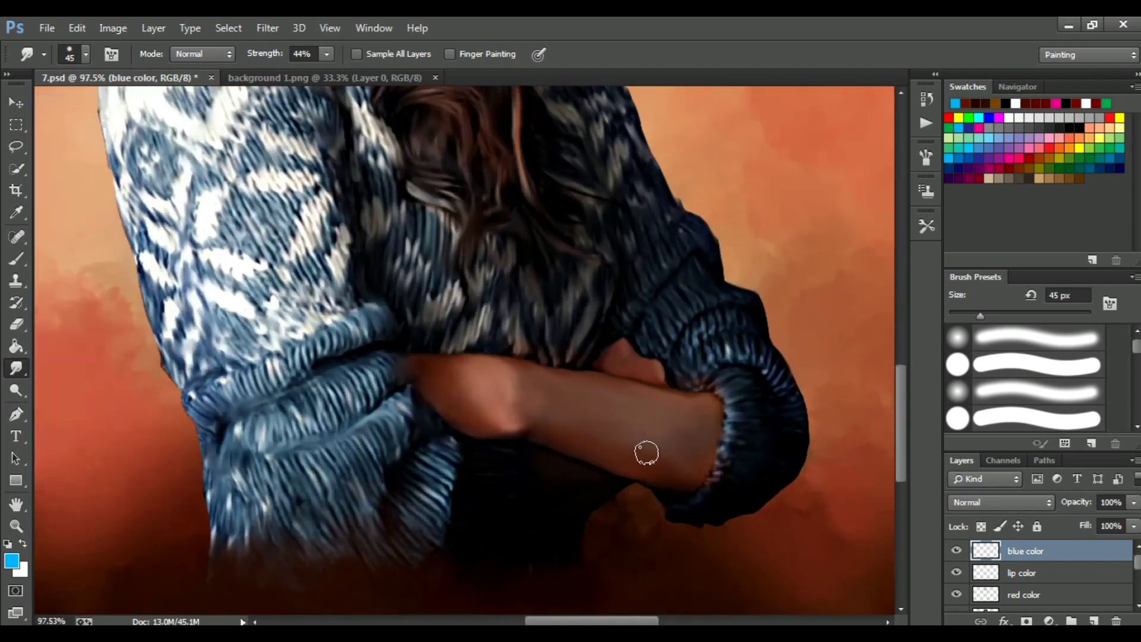
# Switch to the Eraser at 12% opacity.
pyautogui.press('e')
pyautogui.click(287, 54)
pyautogui.click(554, 392)
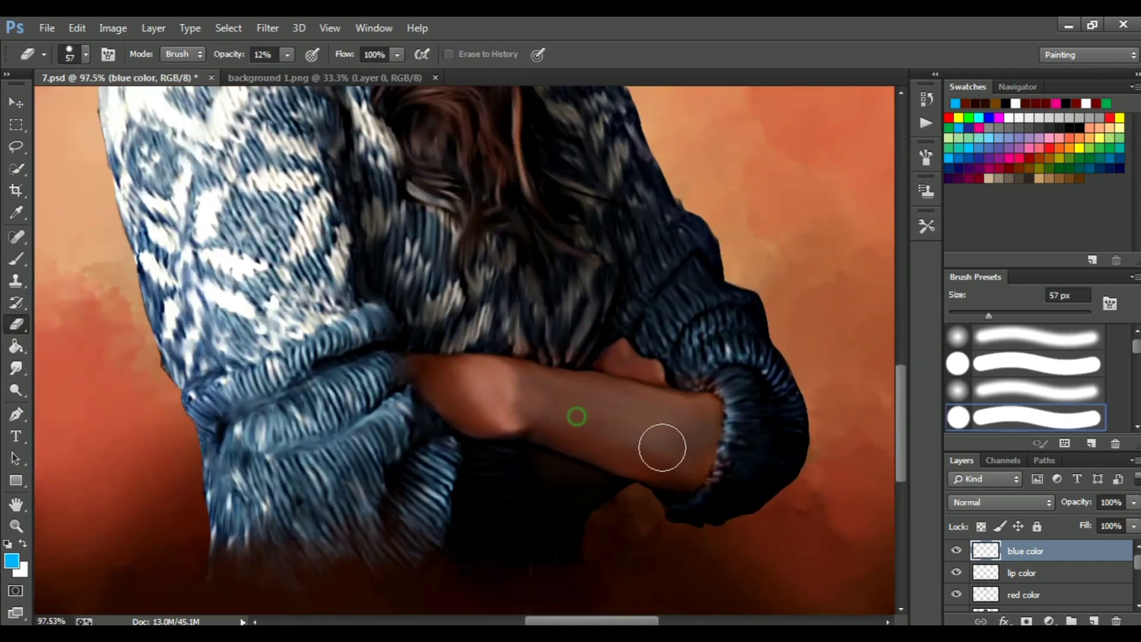
pyautogui.scroll(-3, 722, 226)
pyautogui.scroll(-2, 723, 226)
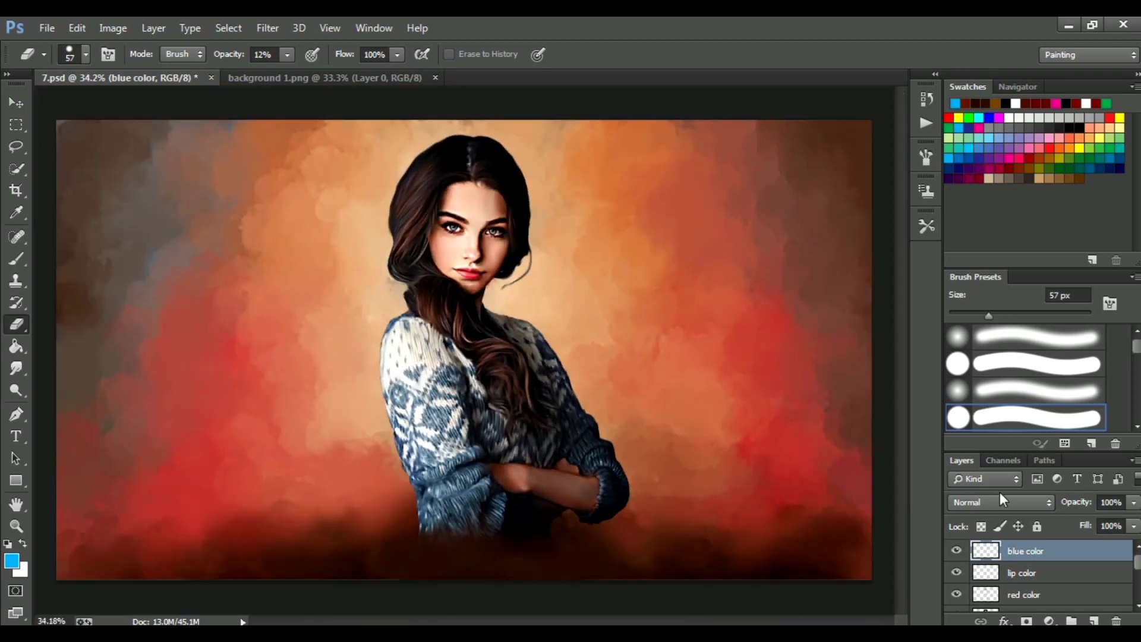
pyautogui.scroll(-2, 1039, 570)
# Apply Unsharp Mask to Layer 1 copy with amount 50 and 2.0 px radius.
pyautogui.click(1034, 565)
pyautogui.click(268, 28)
pyautogui.click(534, 357)
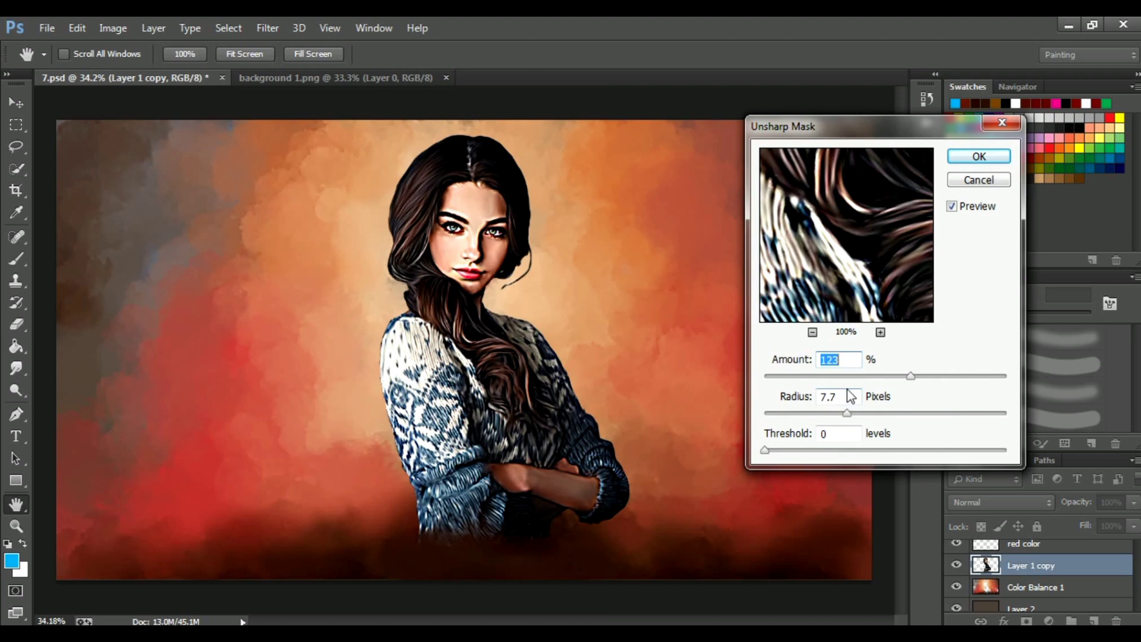
pyautogui.moveTo(802, 413); pyautogui.dragTo(815, 376)
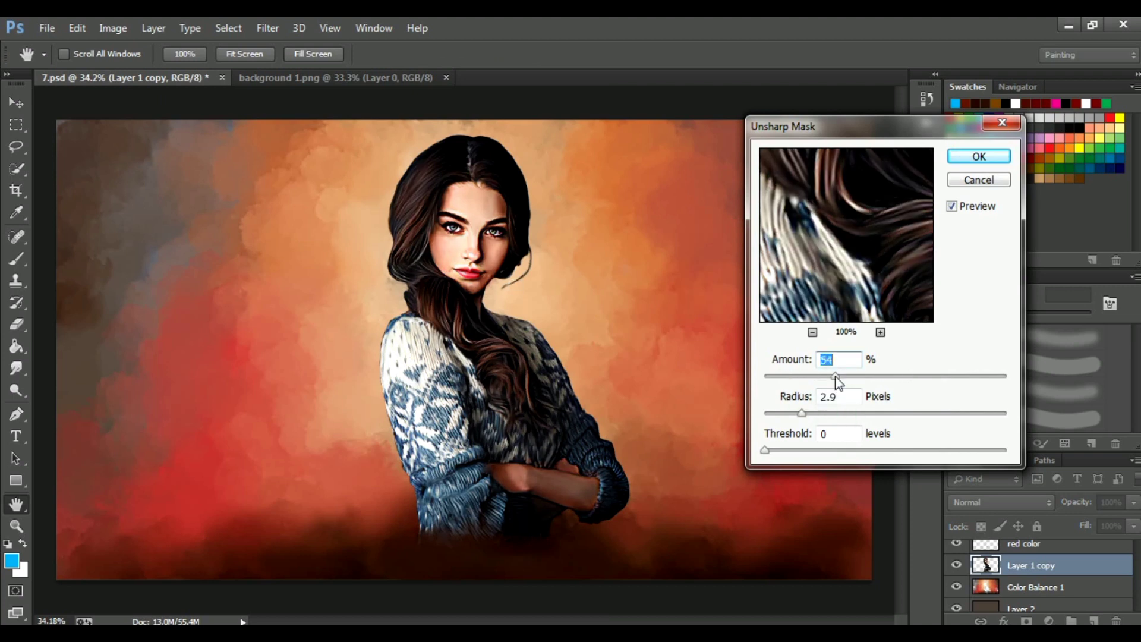
pyautogui.click(978, 156)
# Return to the Eraser and select the blue color layer.
pyautogui.press('e')
pyautogui.scroll(5, 479, 240)
pyautogui.scroll(-3, 479, 240)
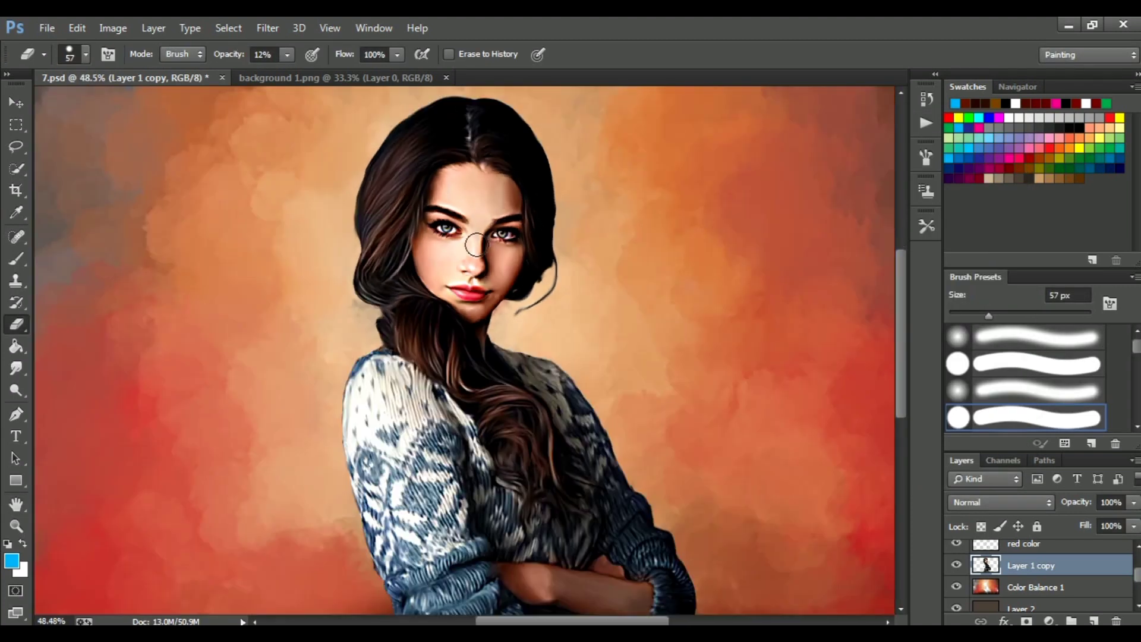
pyautogui.scroll(2, 478, 240)
pyautogui.scroll(3, 1108, 551)
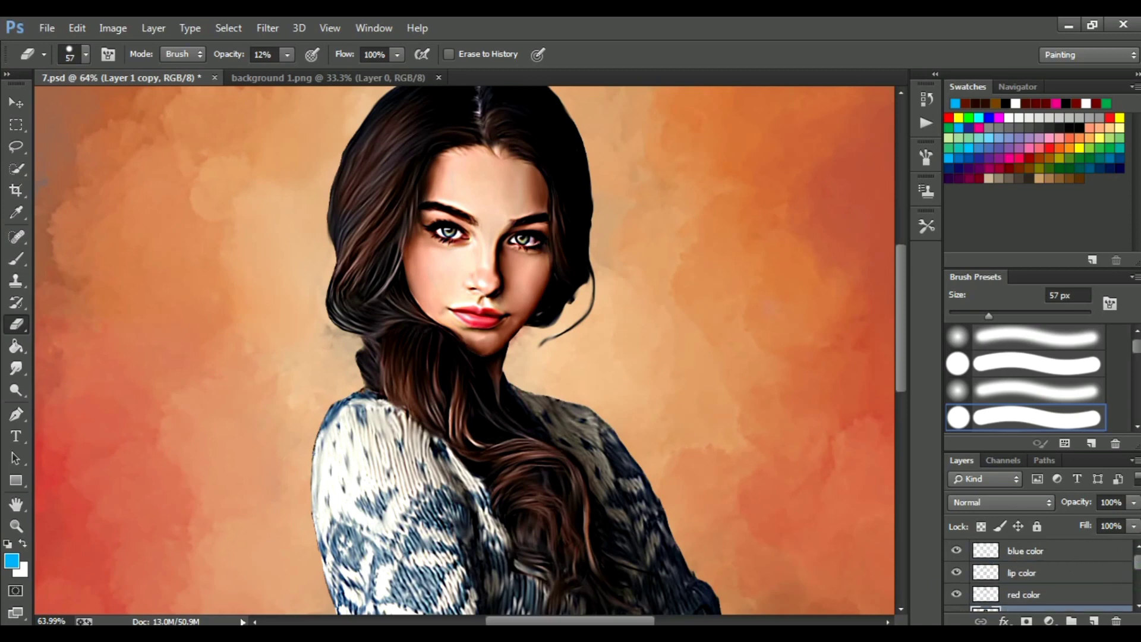
pyautogui.click(1025, 550)
# Create a new layer named 'light' and set up a 2 px white brush.
pyautogui.click(1093, 621)
pyautogui.doubleClick(1021, 551)
pyautogui.write('light')
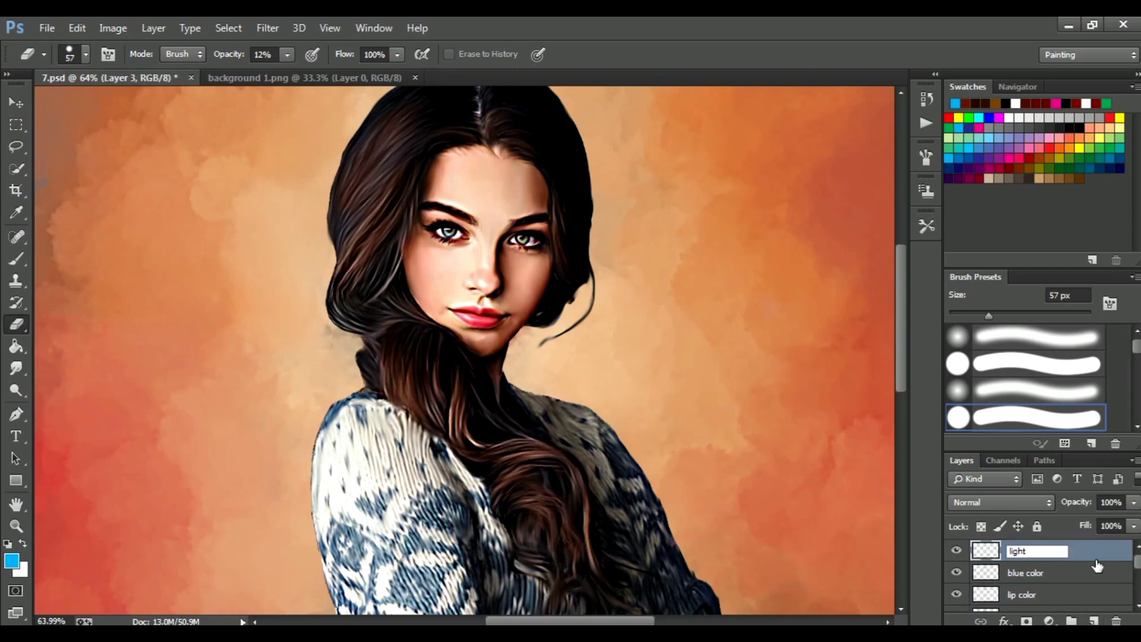
pyautogui.press('Return')
pyautogui.scroll(2, 483, 406)
pyautogui.press('b')
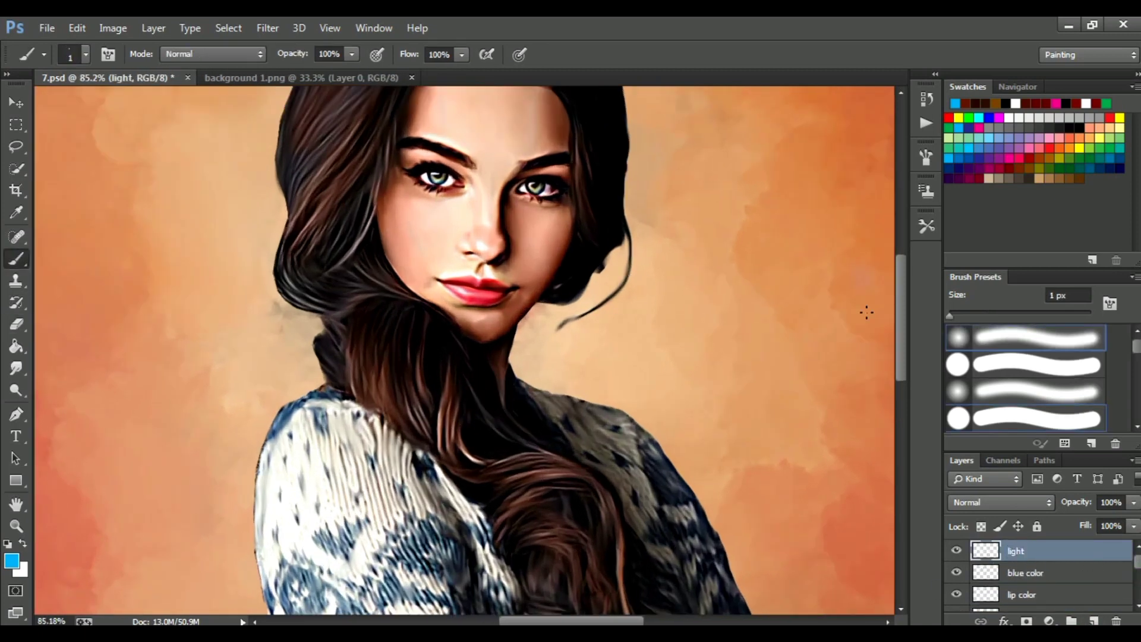
pyautogui.scroll(2, 856, 307)
pyautogui.click(1052, 296)
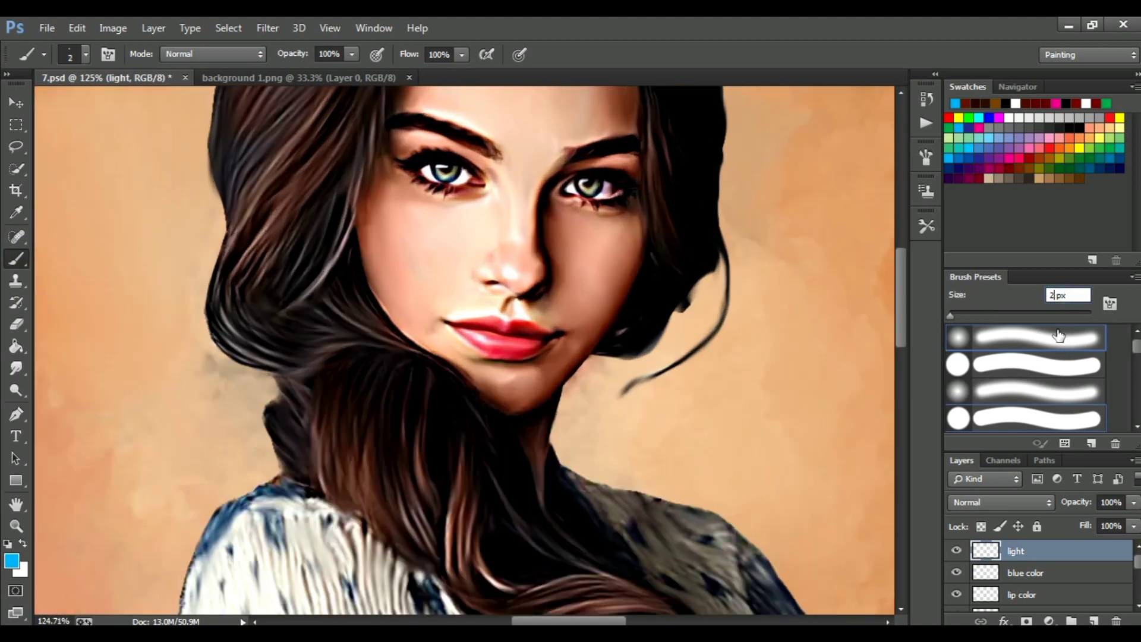
pyautogui.press('Return')
pyautogui.scroll(2, 514, 173)
pyautogui.scroll(2, 505, 168)
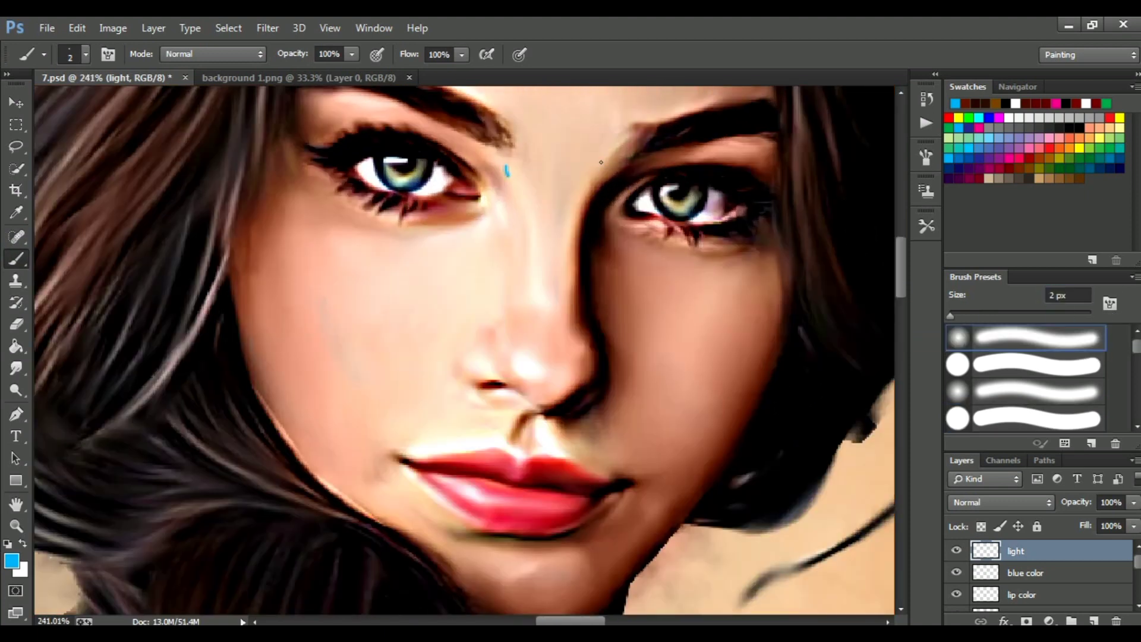
pyautogui.click(1015, 105)
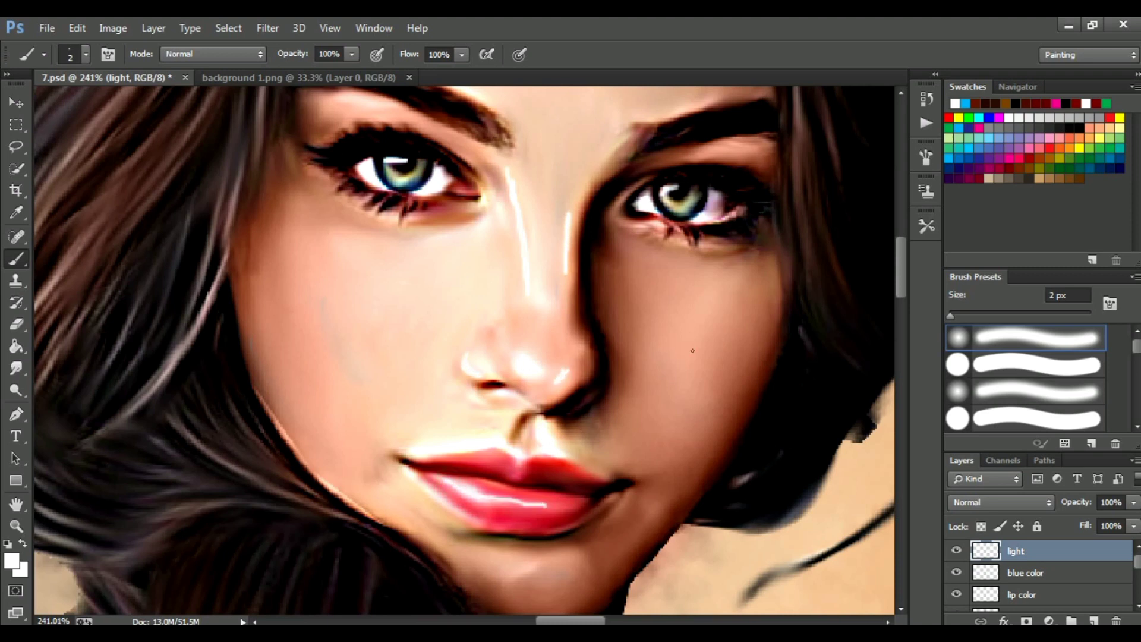
# Paint white highlight streaks on the forehead and nose, then choose the Smudge tool.
pyautogui.moveTo(362, 95); pyautogui.dragTo(381, 225)
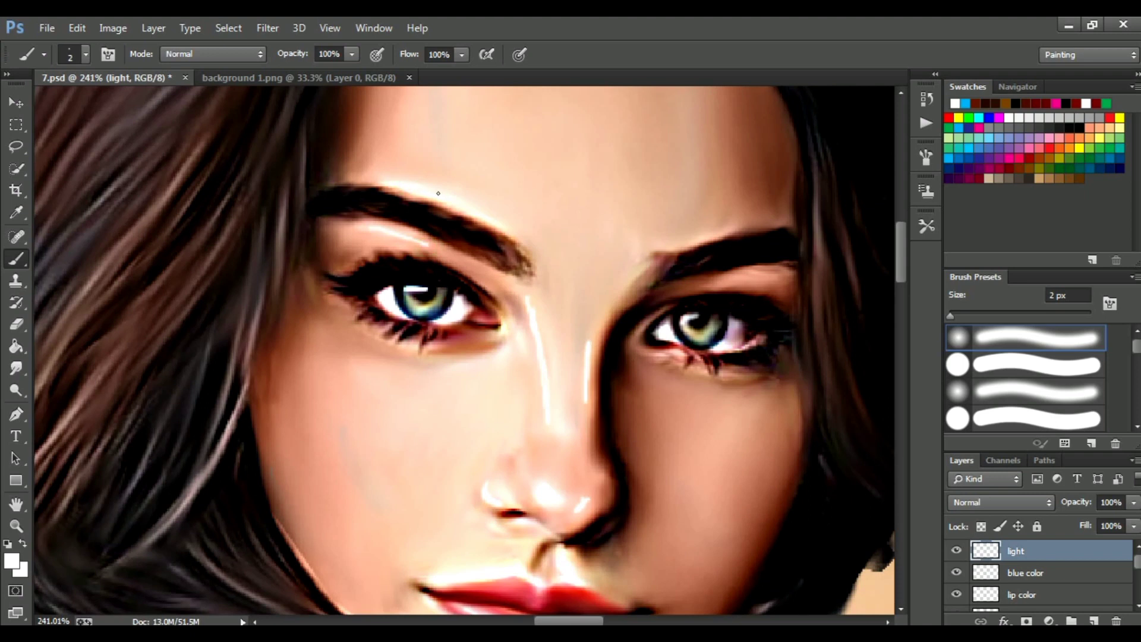
pyautogui.moveTo(687, 172); pyautogui.dragTo(622, 228)
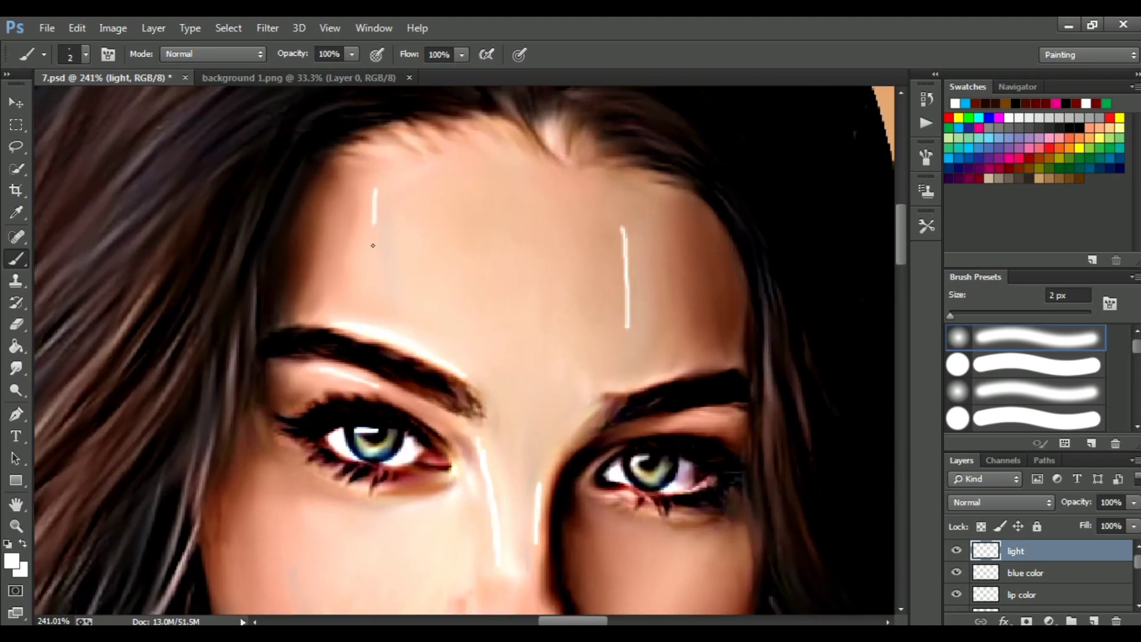
pyautogui.moveTo(374, 226); pyautogui.dragTo(375, 314)
pyautogui.scroll(-2, 532, 254)
pyautogui.scroll(-3, 535, 254)
pyautogui.scroll(-2, 538, 254)
pyautogui.scroll(-1, 539, 254)
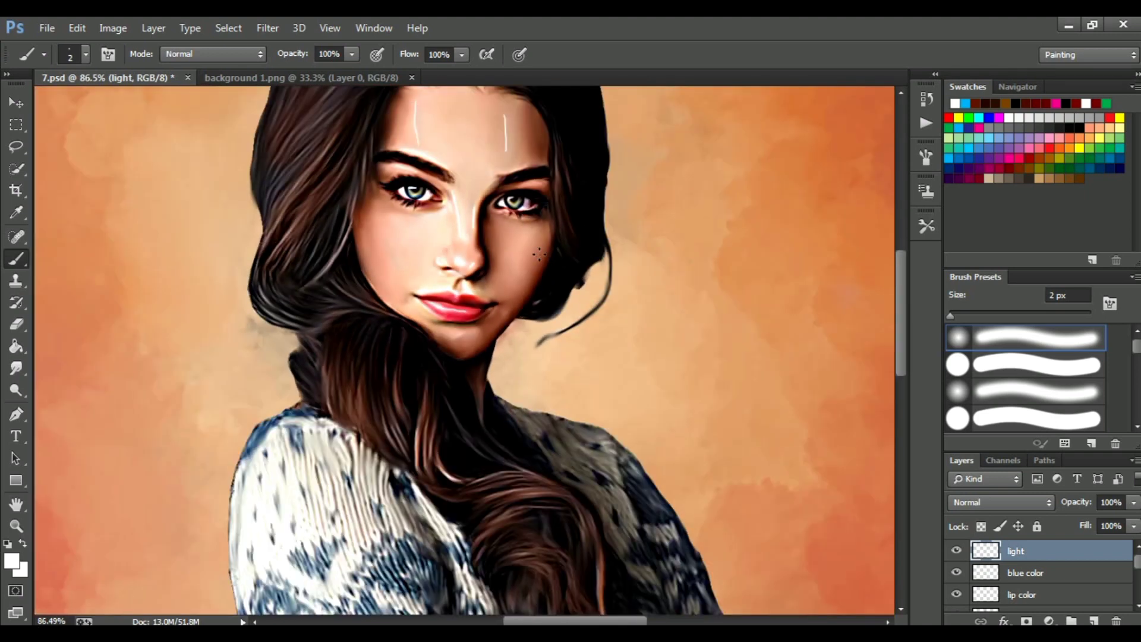
pyautogui.scroll(7, 477, 233)
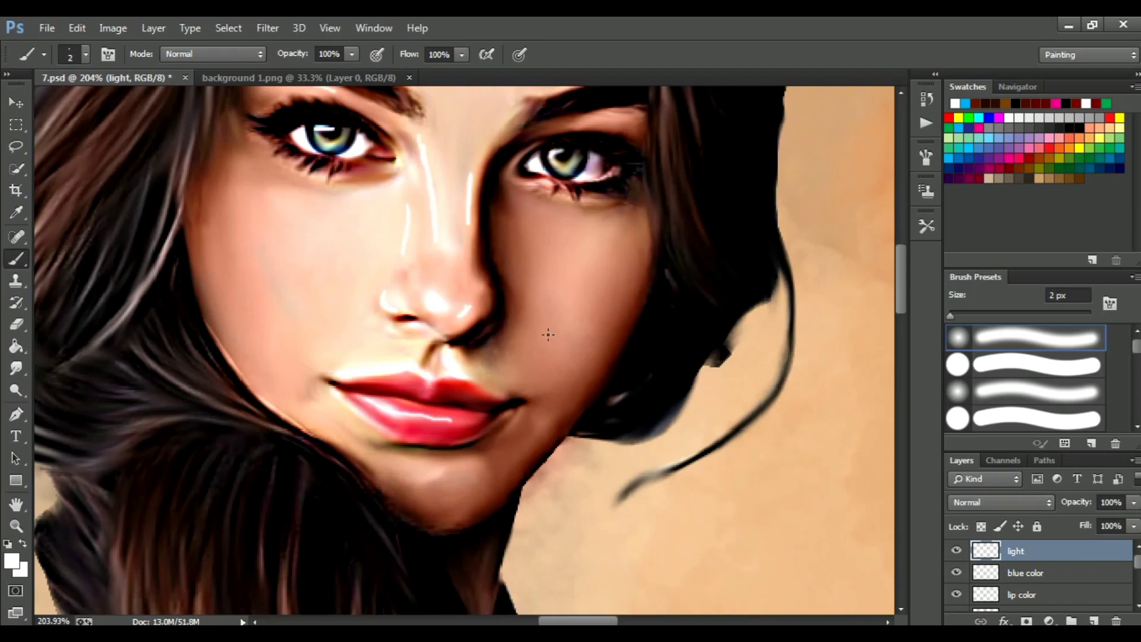
pyautogui.click(16, 369)
pyautogui.click(326, 54)
# Soften the forehead highlights with a 26 px Smudge brush.
pyautogui.moveTo(975, 314); pyautogui.dragTo(967, 314)
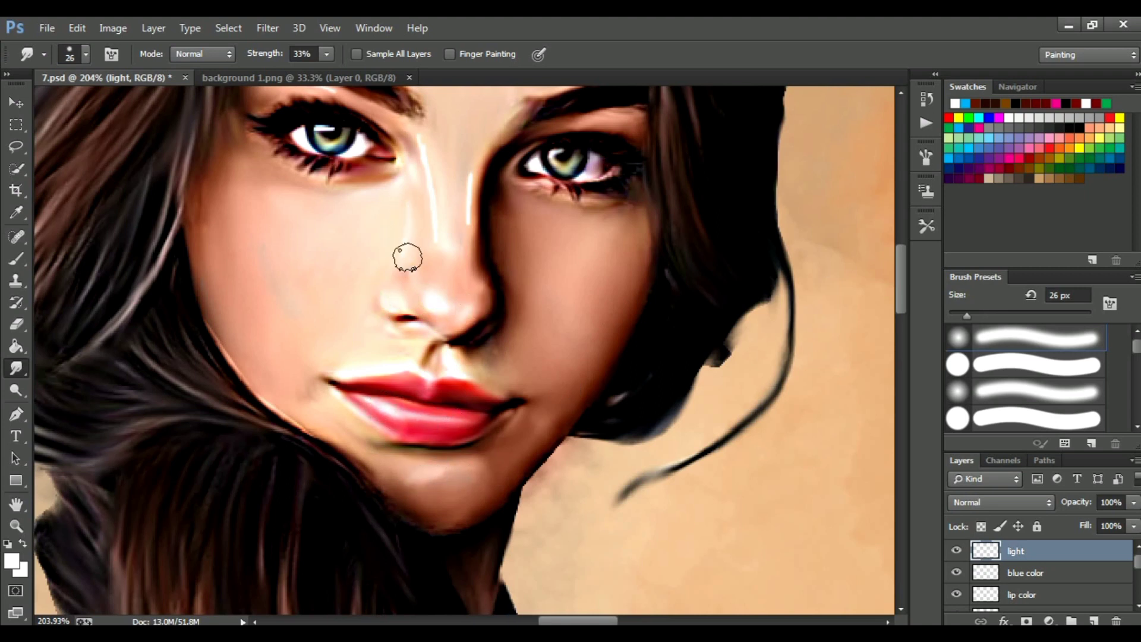
pyautogui.scroll(3, 448, 224)
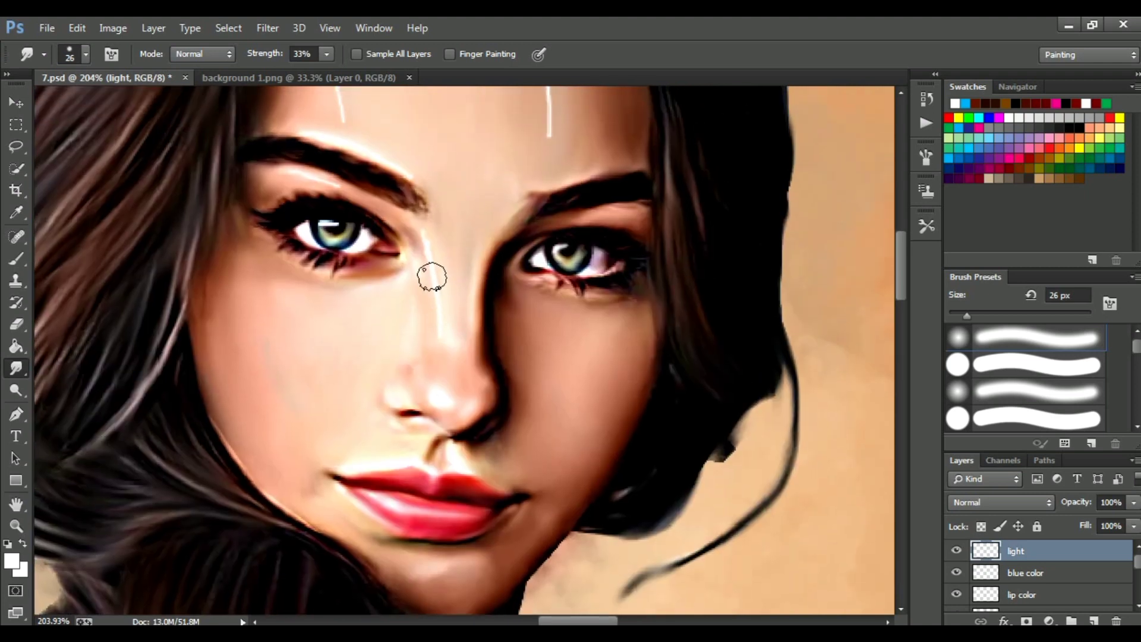
pyautogui.scroll(3, 446, 265)
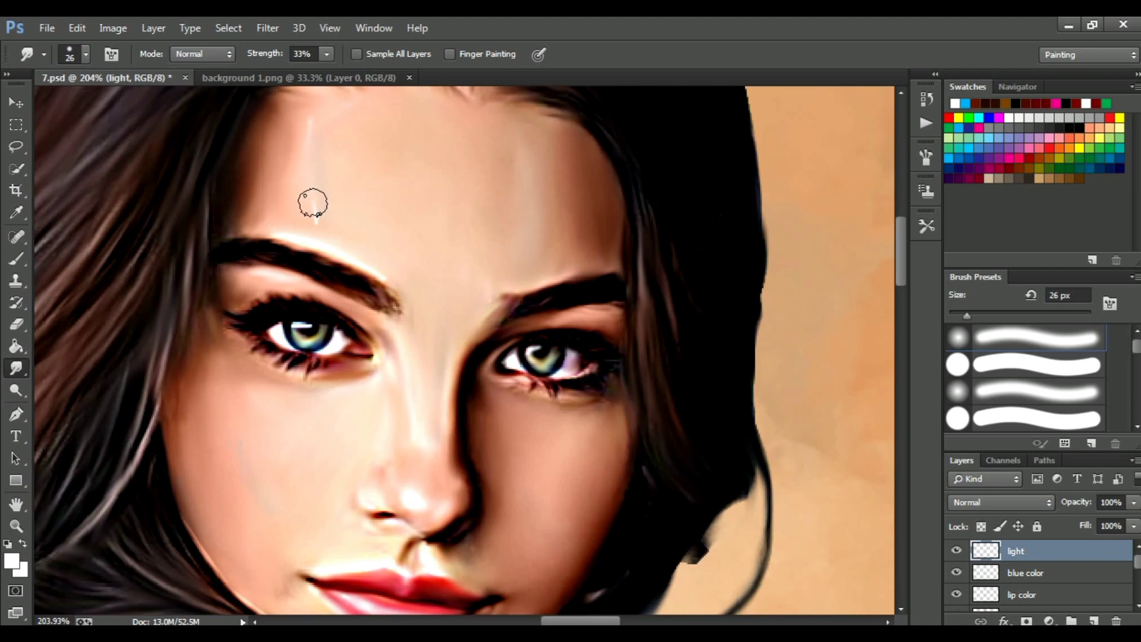
pyautogui.scroll(-3, 470, 201)
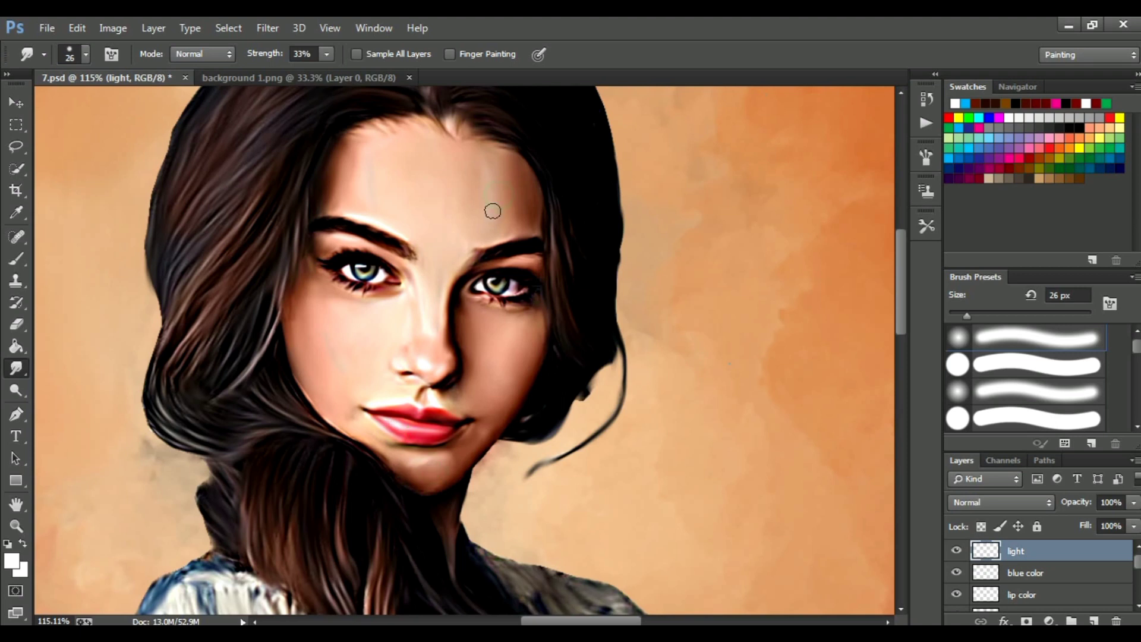
pyautogui.scroll(3, 345, 255)
pyautogui.scroll(3, 354, 255)
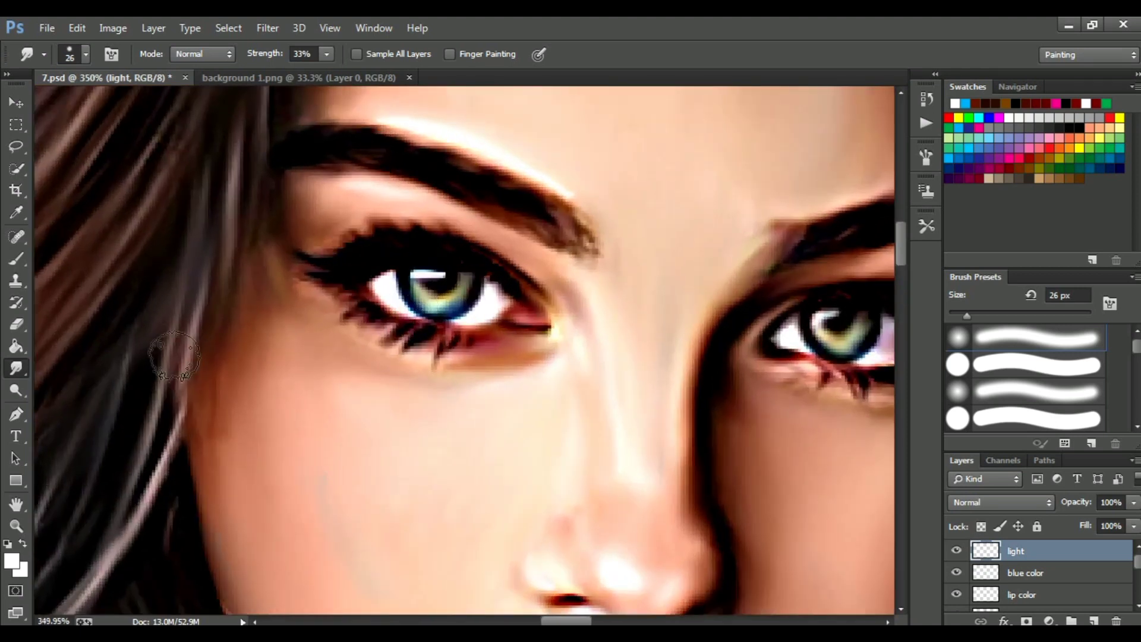
# Paint small white catchlights into both irises with a 3 px brush.
pyautogui.press('b')
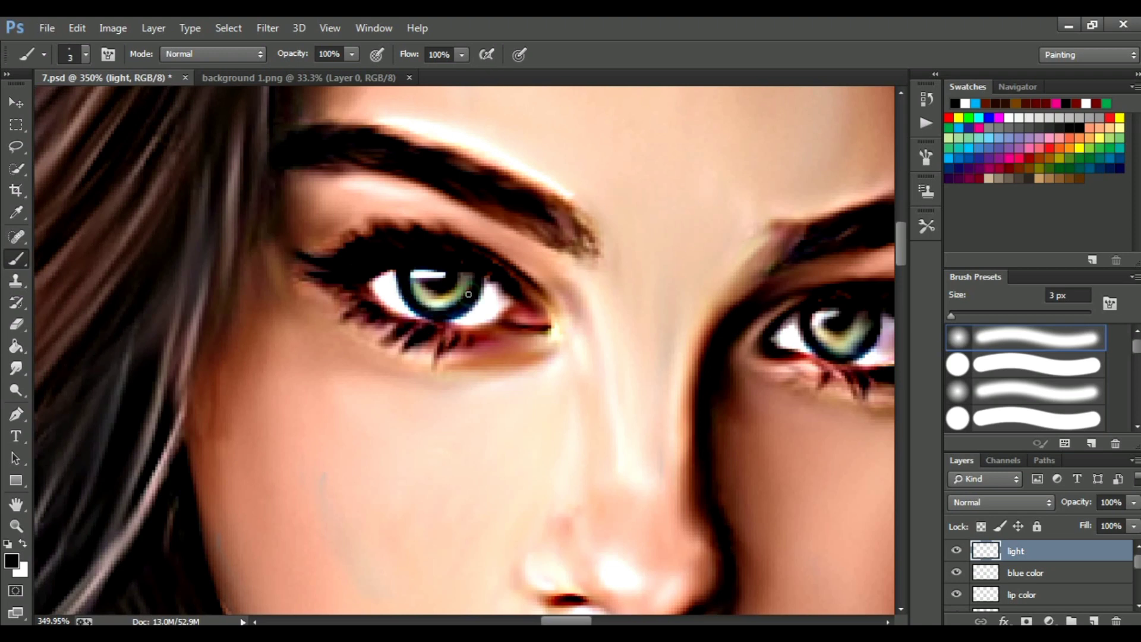
pyautogui.hscroll(5, 468, 295)
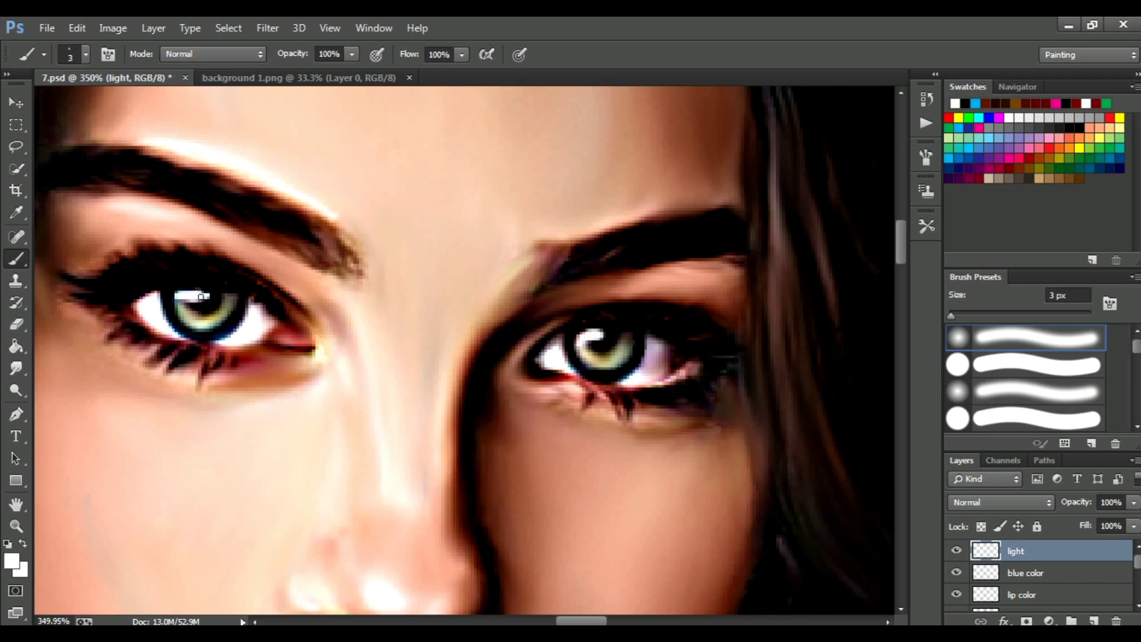
pyautogui.scroll(-4, 200, 295)
pyautogui.scroll(-3, 201, 296)
pyautogui.scroll(-3, 201, 295)
# Smudge the highlights lightly and bring the whole portrait back into view.
pyautogui.click(16, 368)
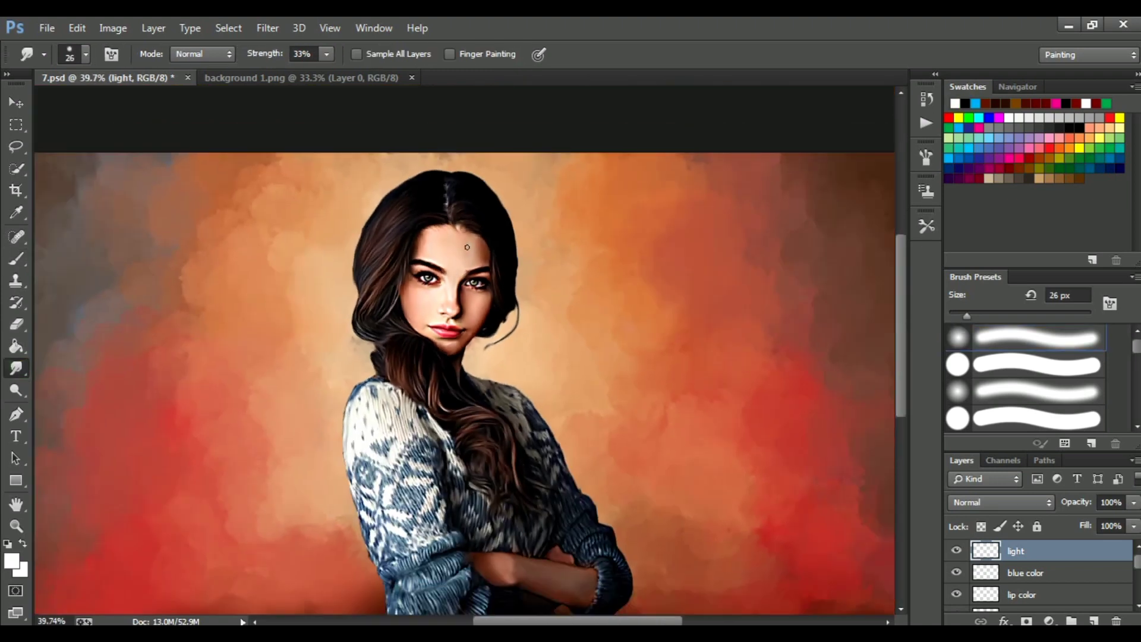
pyautogui.scroll(3, 467, 246)
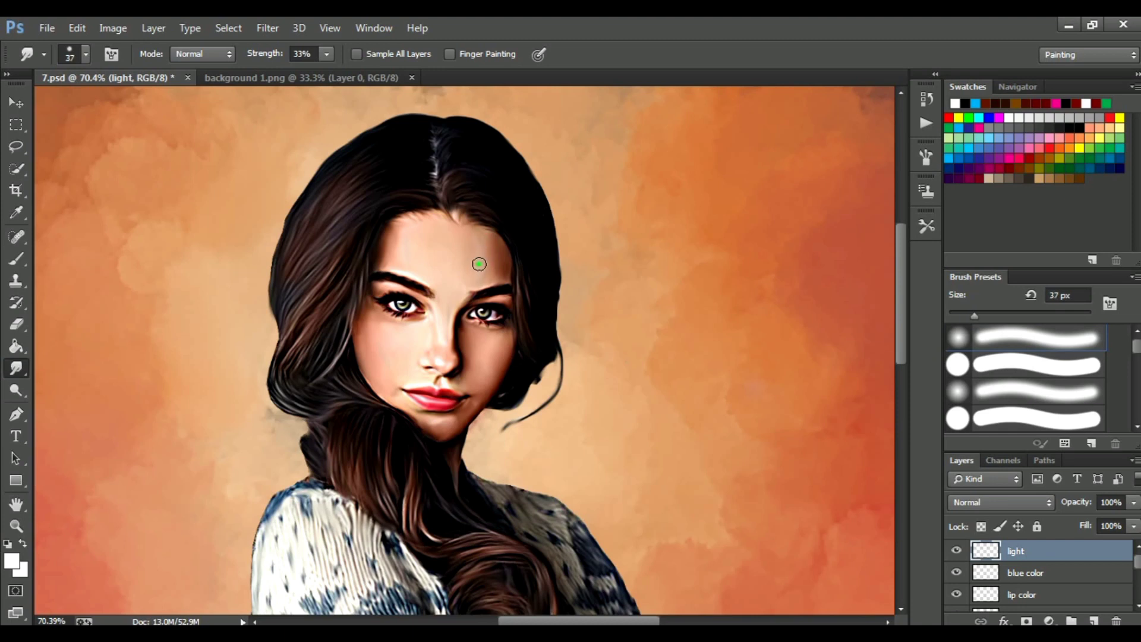
pyautogui.scroll(-3, 479, 263)
pyautogui.scroll(2, 487, 290)
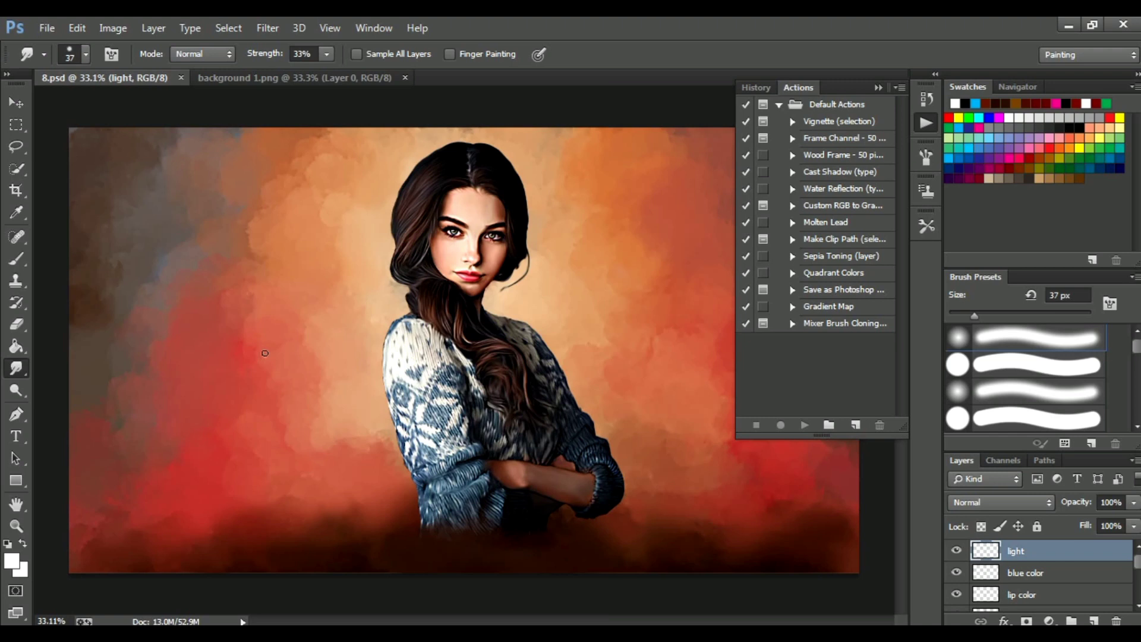
# Add a 'back light' layer, choose a soft round brush and load the girl's outline selection.
pyautogui.click(878, 87)
pyautogui.click(1093, 621)
pyautogui.doubleClick(1021, 550)
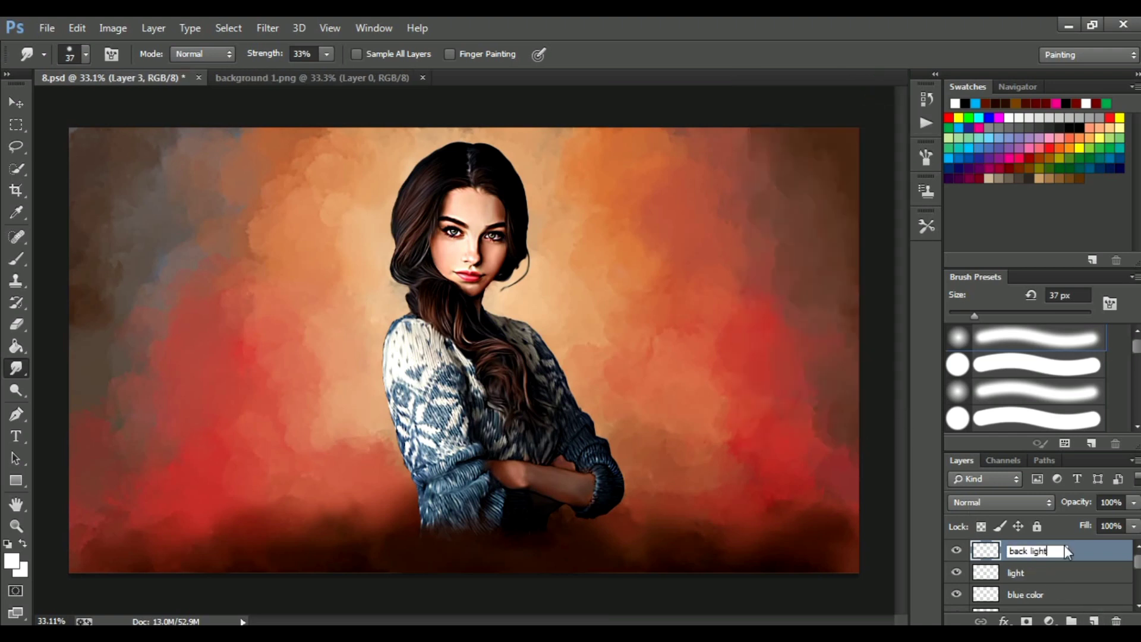
pyautogui.click(974, 465)
pyautogui.press('b')
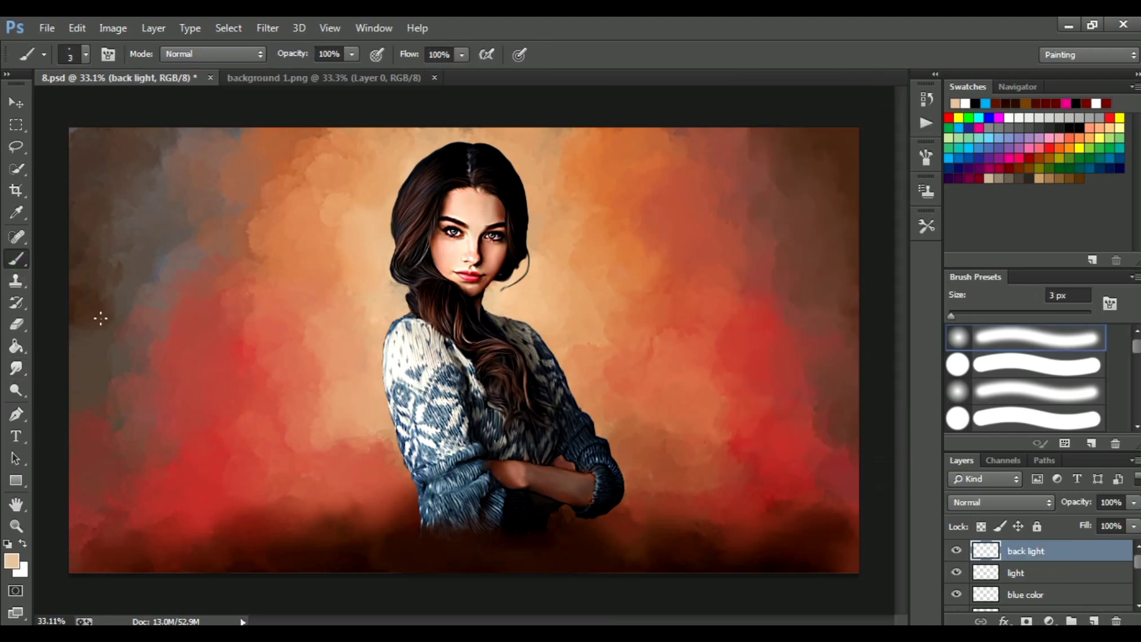
pyautogui.click(1064, 396)
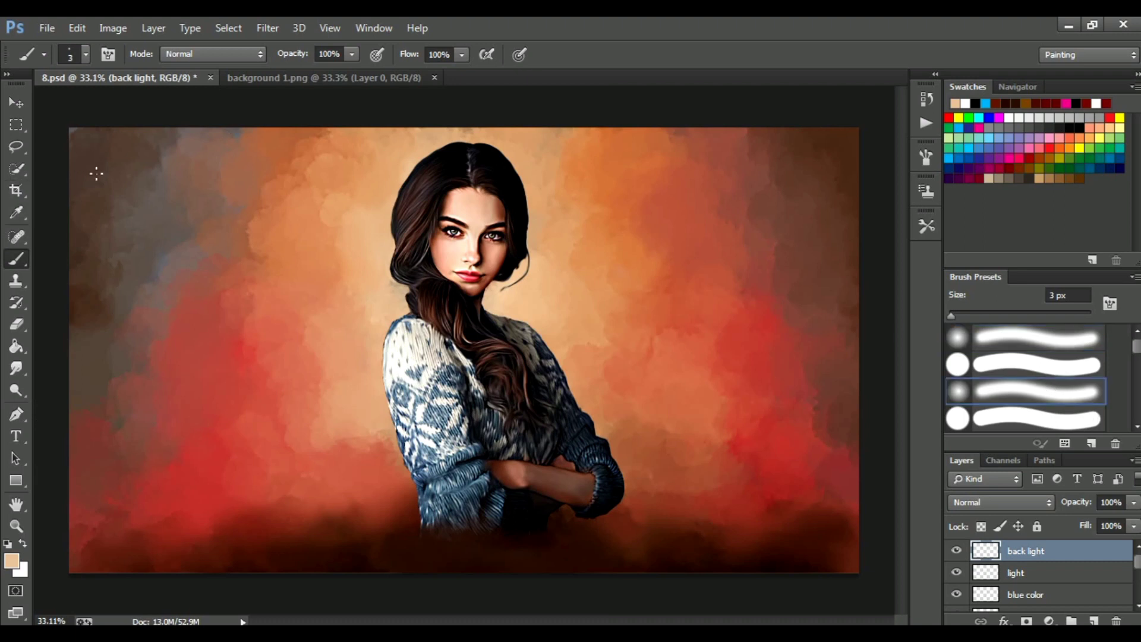
pyautogui.scroll(-3, 1040, 576)
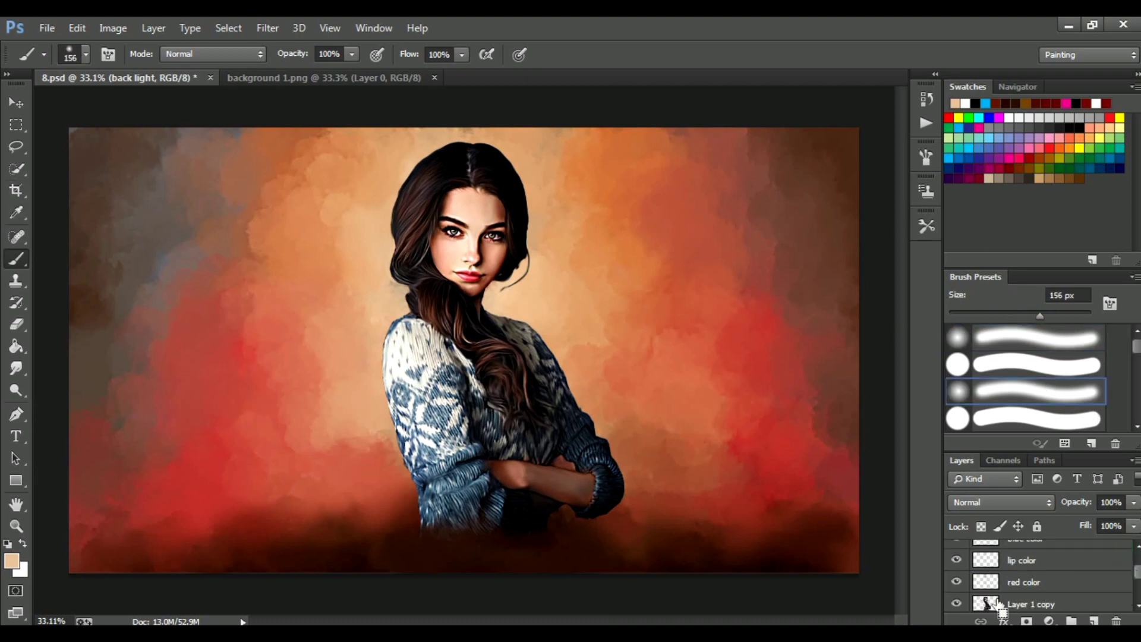
pyautogui.keyDown('ctrl'); pyautogui.click(985, 603); pyautogui.keyUp('ctrl')
# Paint a 90 px soft glow along the sweater edge and around the hair.
pyautogui.scroll(2, 560, 214)
pyautogui.scroll(2, 430, 215)
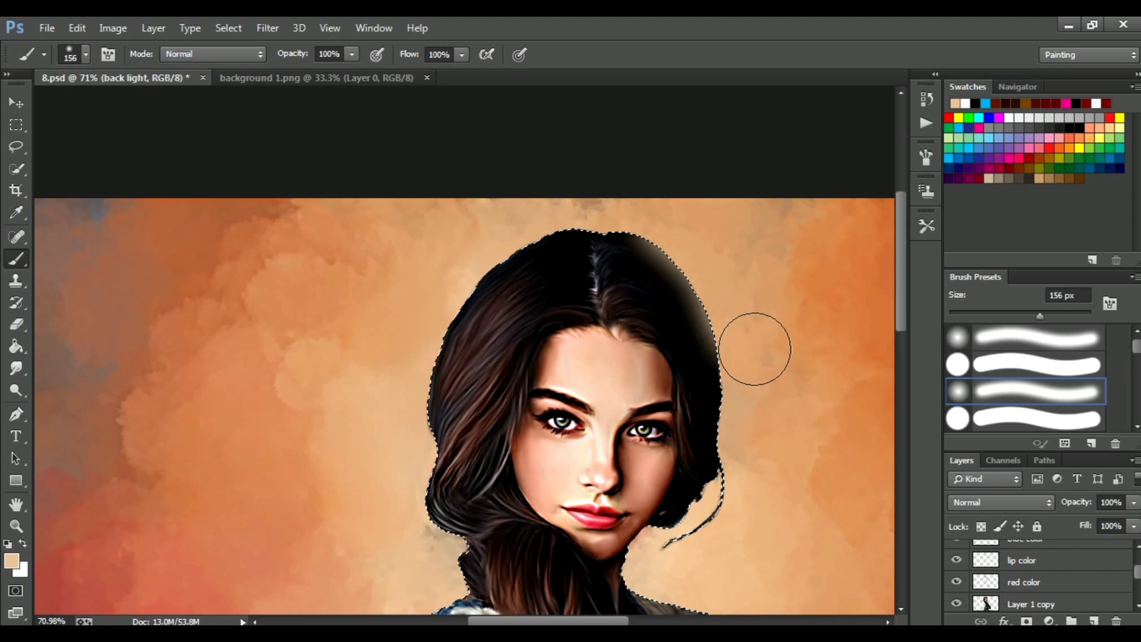
pyautogui.moveTo(395, 369); pyautogui.dragTo(377, 209)
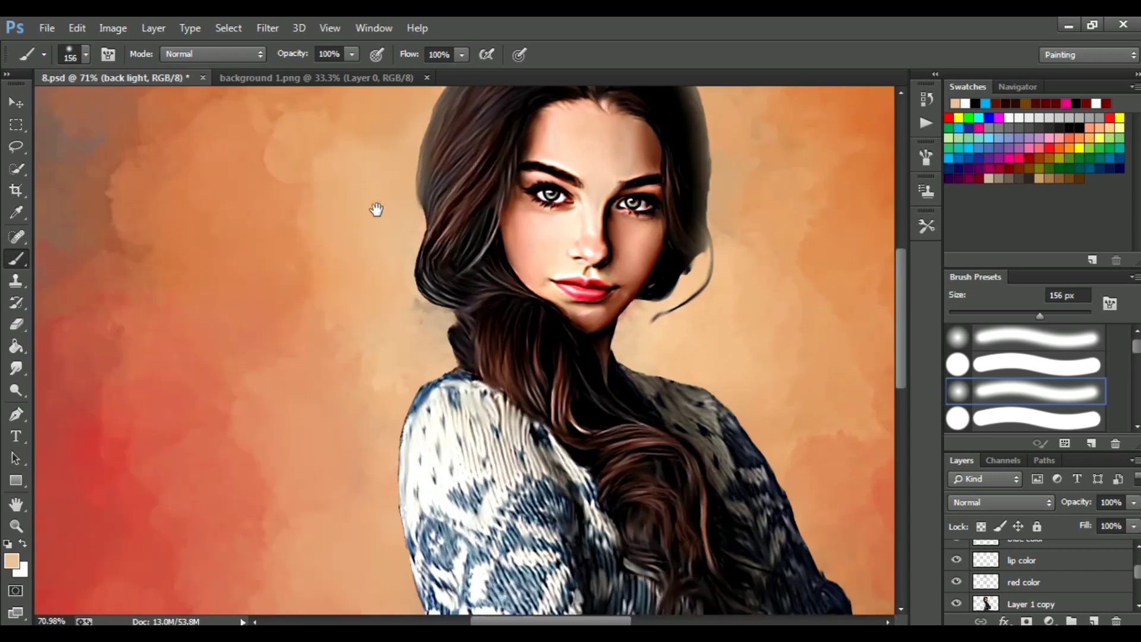
pyautogui.moveTo(828, 331)
pyautogui.mouseDown()
pyautogui.moveTo(540, 217)
pyautogui.moveTo(645, 339)
pyautogui.moveTo(667, 400)
pyautogui.moveTo(734, 484)
pyautogui.moveTo(743, 326)
pyautogui.mouseUp()
pyautogui.press('[')
pyautogui.press('[')
pyautogui.press('[')
pyautogui.moveTo(623, 262); pyautogui.dragTo(689, 407)
pyautogui.scroll(5, 718, 183)
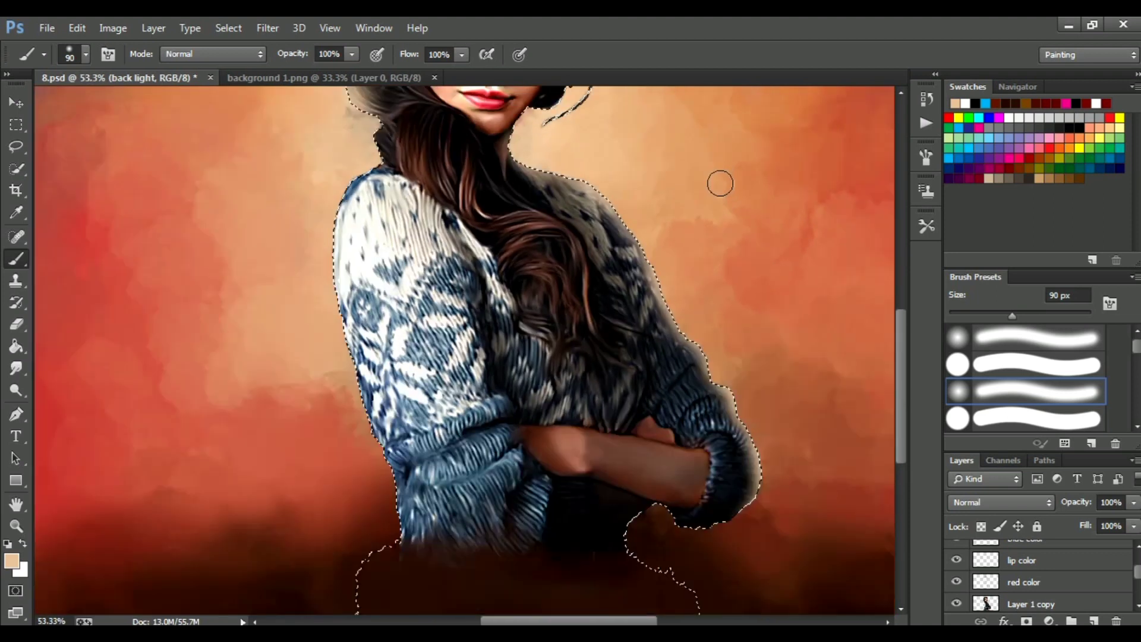
pyautogui.scroll(5, 471, 170)
pyautogui.moveTo(547, 162)
pyautogui.mouseDown()
pyautogui.moveTo(459, 254)
pyautogui.moveTo(448, 400)
pyautogui.mouseUp()
pyautogui.moveTo(594, 131)
pyautogui.mouseDown()
pyautogui.moveTo(639, 127)
pyautogui.moveTo(768, 242)
pyautogui.moveTo(773, 270)
pyautogui.mouseUp()
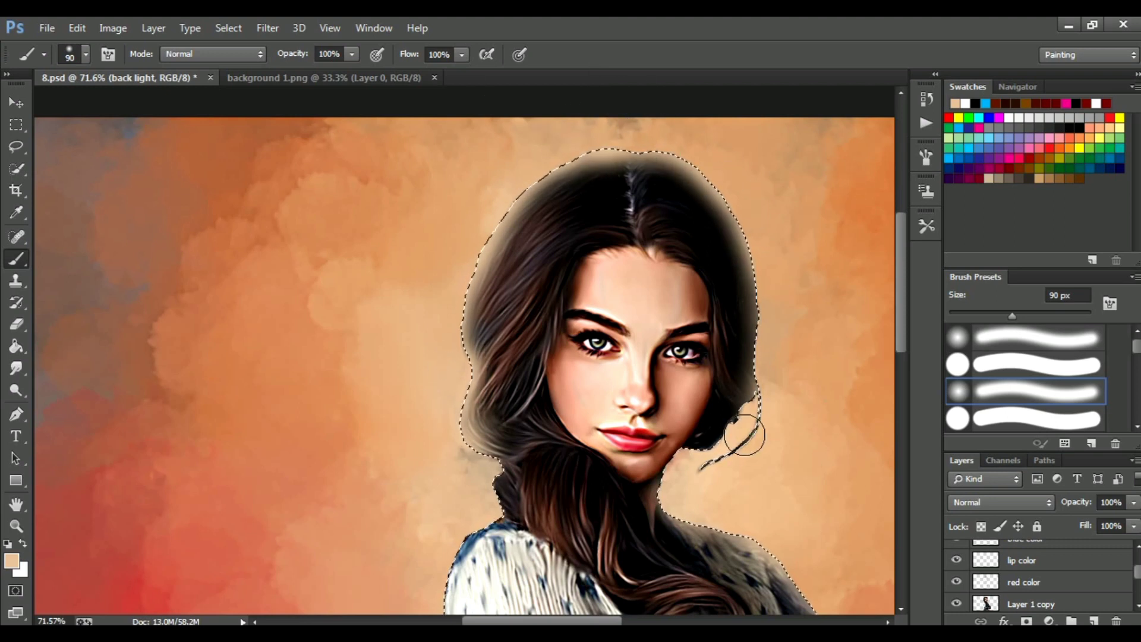
# Set the back light layer's blend mode to Linear Light.
pyautogui.keyDown('alt'); pyautogui.scroll(-2, 850, 352); pyautogui.keyUp('alt')
pyautogui.scroll(-1, 674, 221)
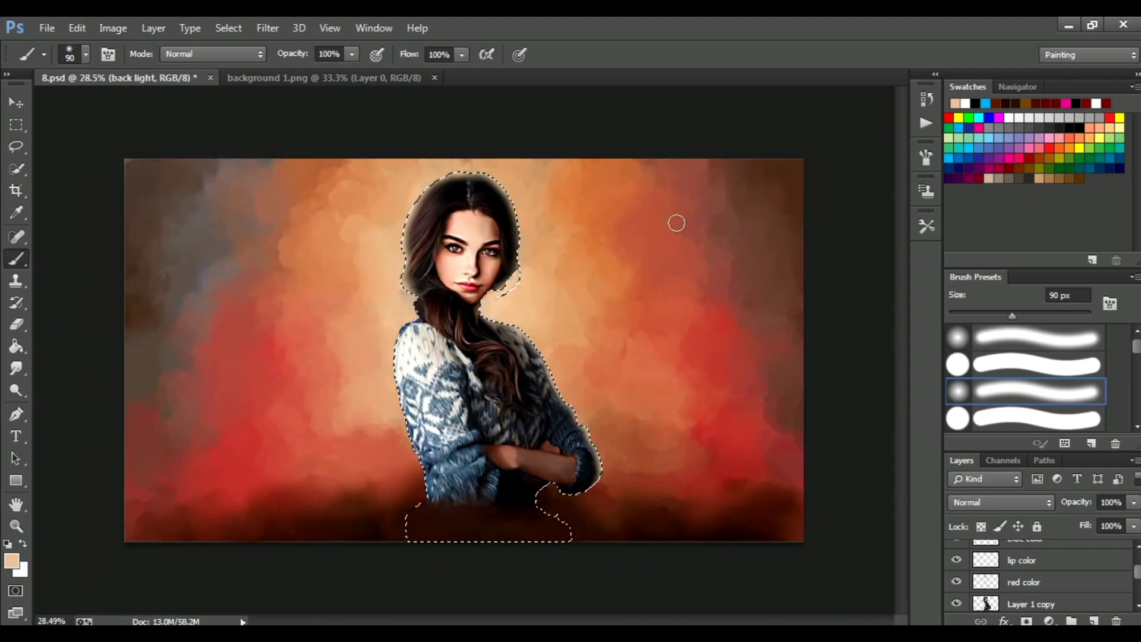
pyautogui.scroll(1, 674, 221)
pyautogui.click(1012, 503)
pyautogui.click(975, 330)
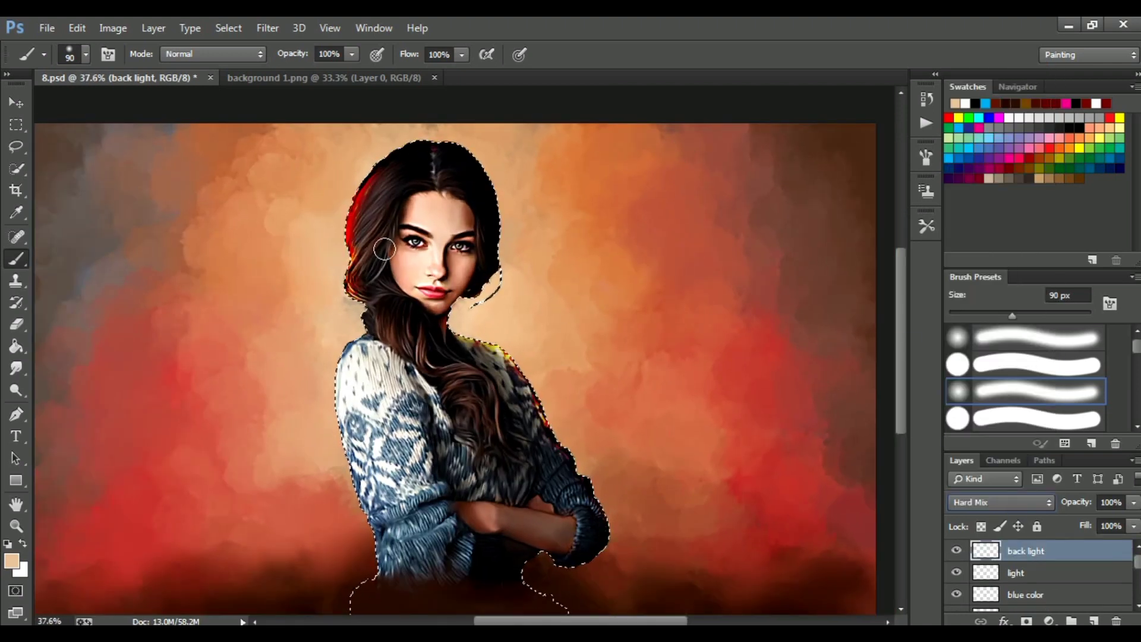
# Switch back light to Pin Light and set the Eraser to 28% opacity.
pyautogui.press('v')
pyautogui.hotkey('shift', '+')
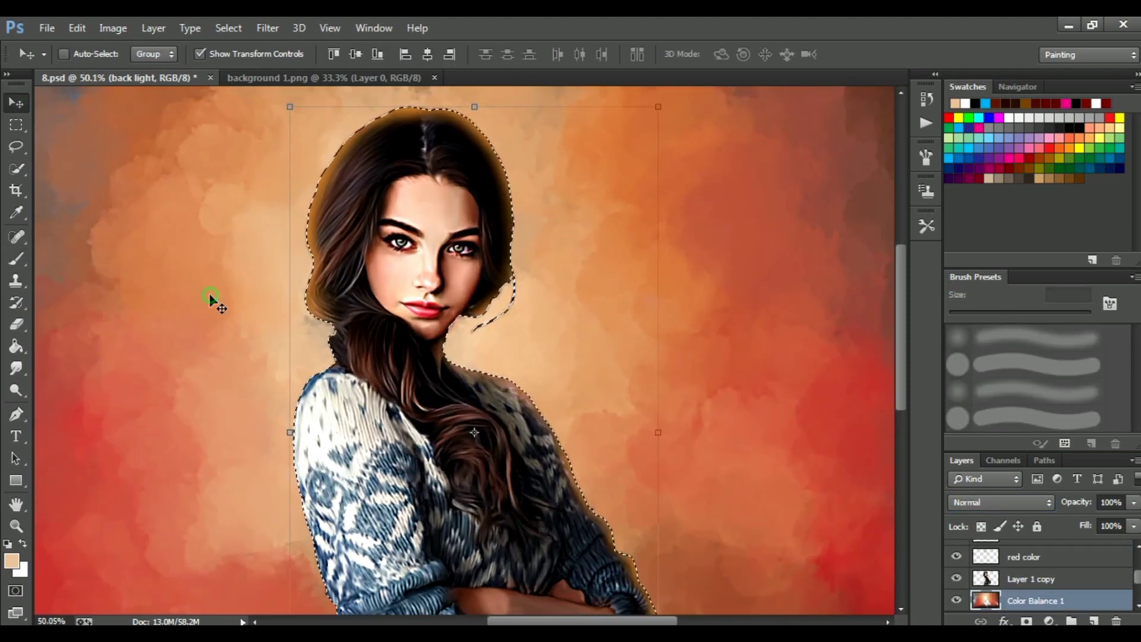
pyautogui.click(17, 323)
pyautogui.scroll(2, 455, 170)
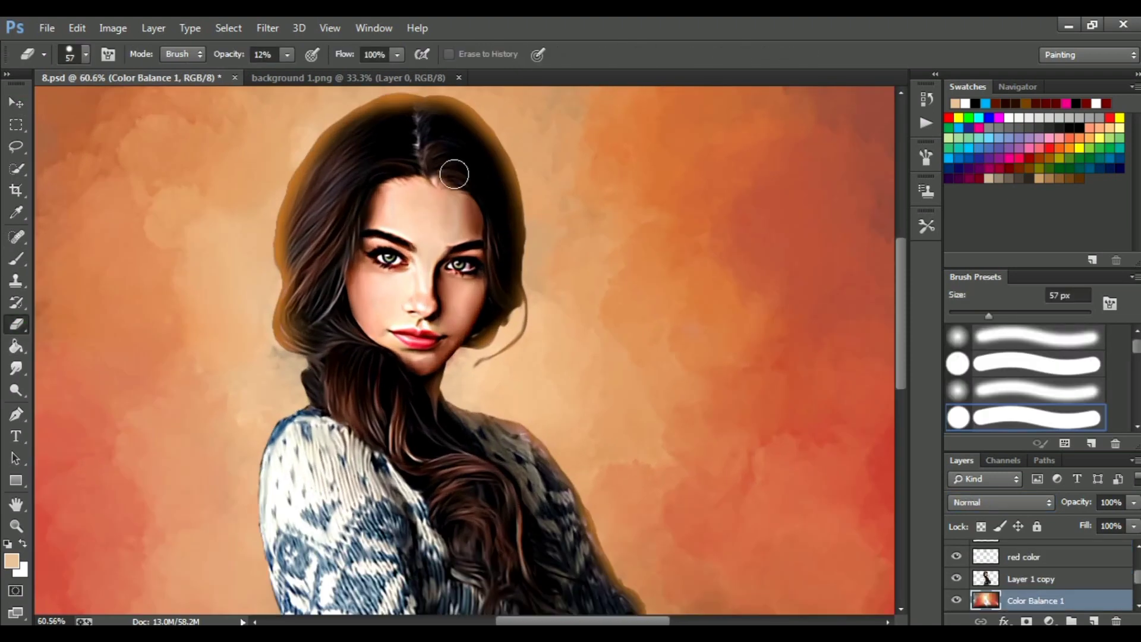
pyautogui.scroll(3, 1081, 554)
pyautogui.click(1069, 551)
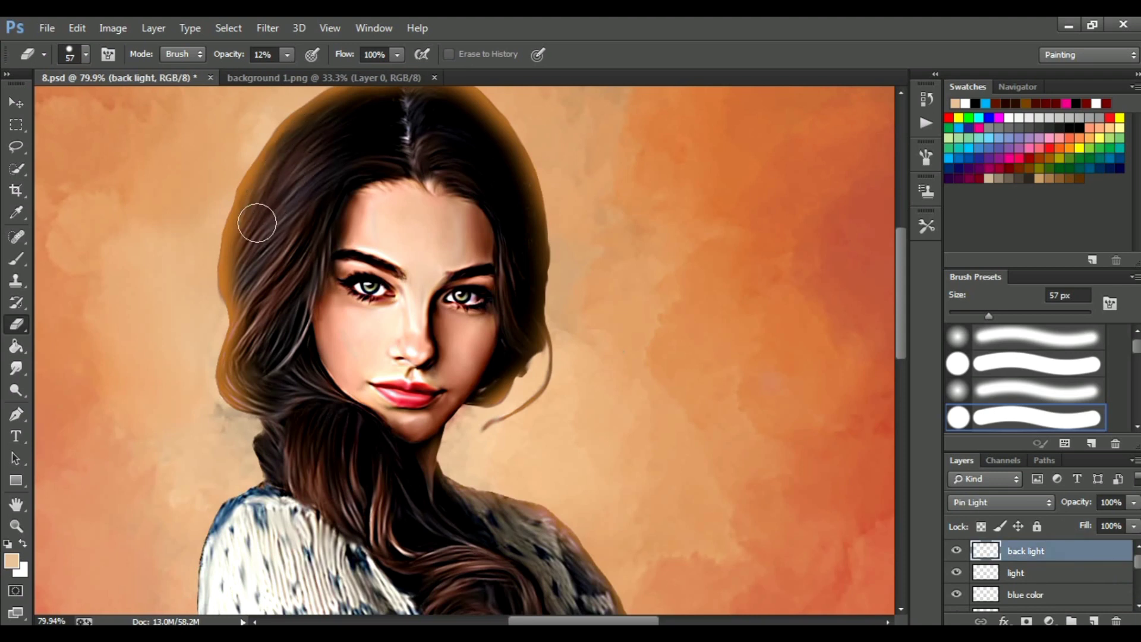
pyautogui.moveTo(285, 55); pyautogui.dragTo(299, 76)
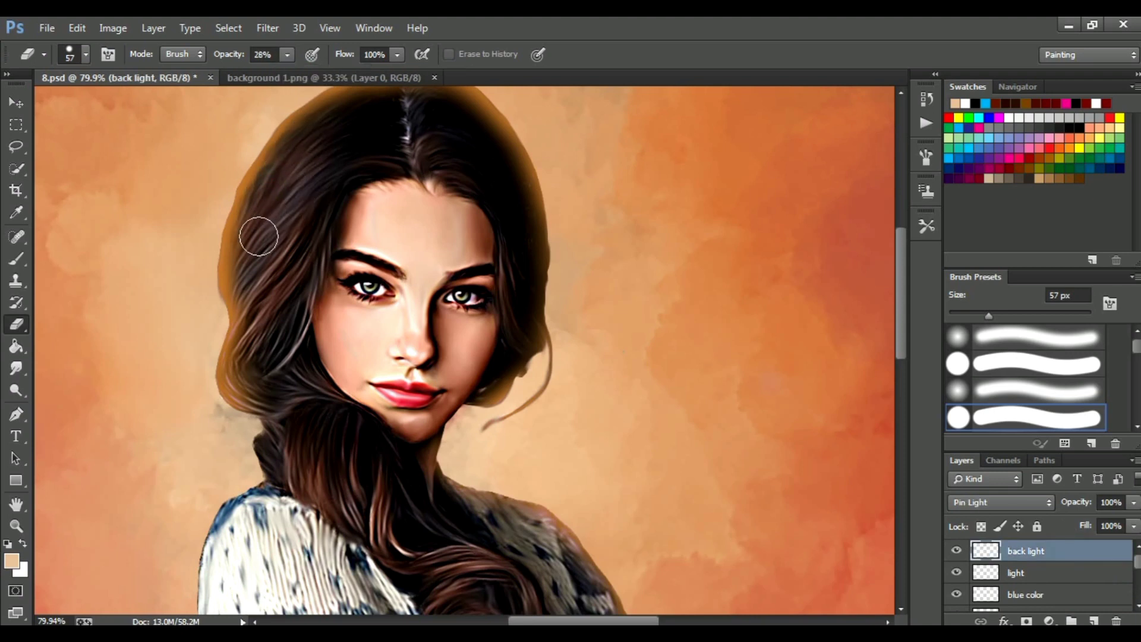
# Delete the back light layer by dragging it to the trash.
pyautogui.scroll(-2, 301, 140)
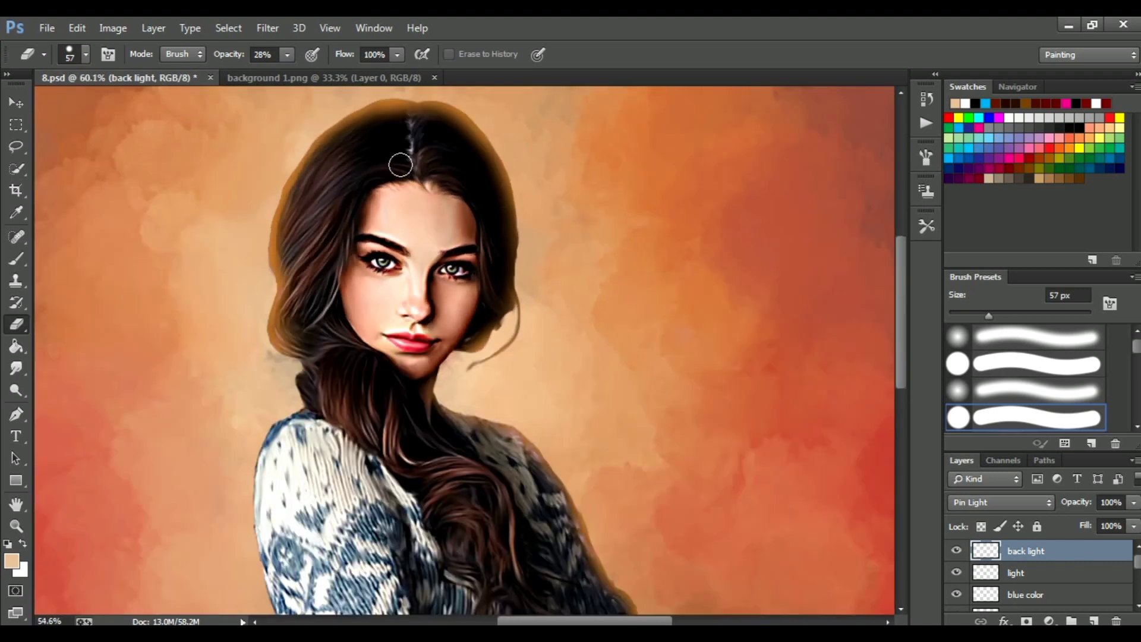
pyautogui.scroll(2, 398, 160)
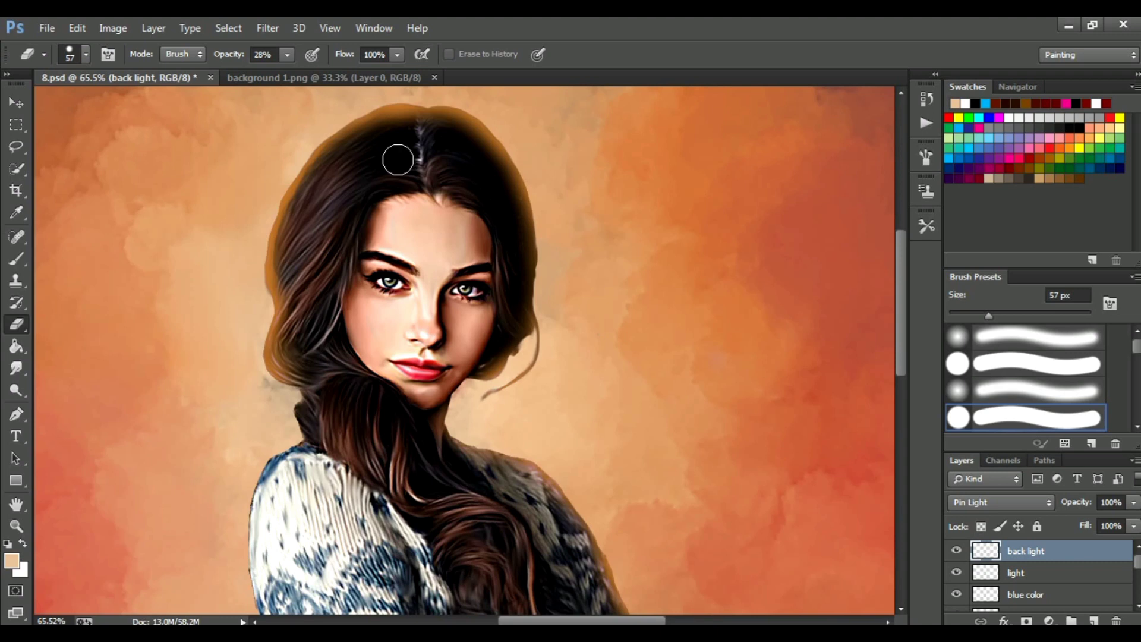
pyautogui.scroll(-2, 446, 224)
pyautogui.scroll(-1, 446, 223)
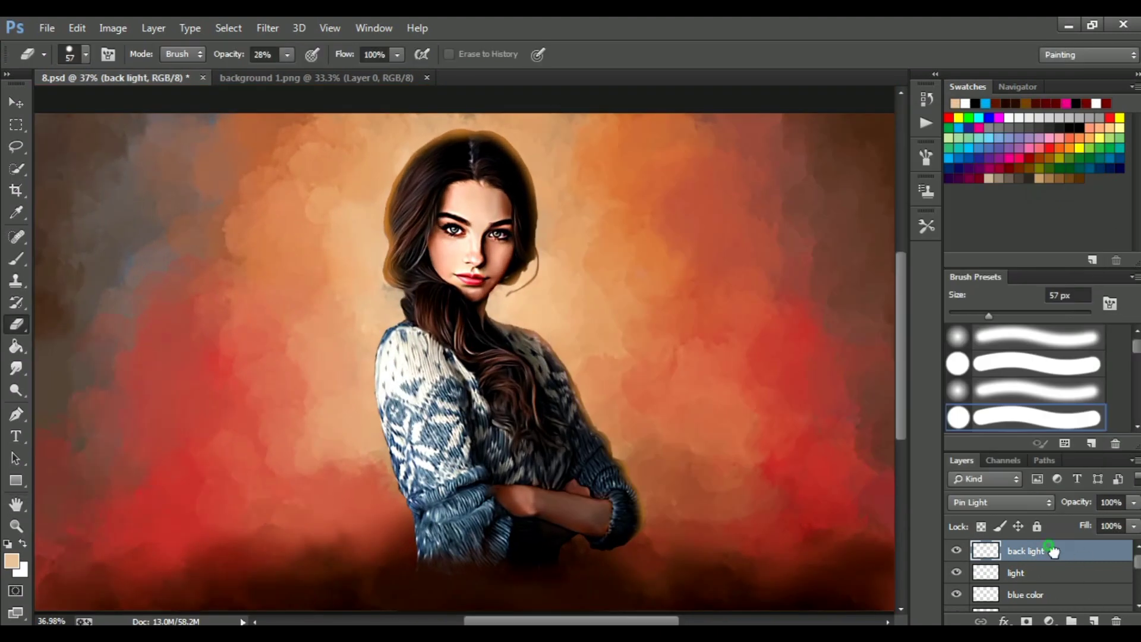
pyautogui.moveTo(1052, 551); pyautogui.dragTo(1116, 621)
# Add a solid Color Fill 1 layer and set its blend mode to Linear Light.
pyautogui.click(1049, 620)
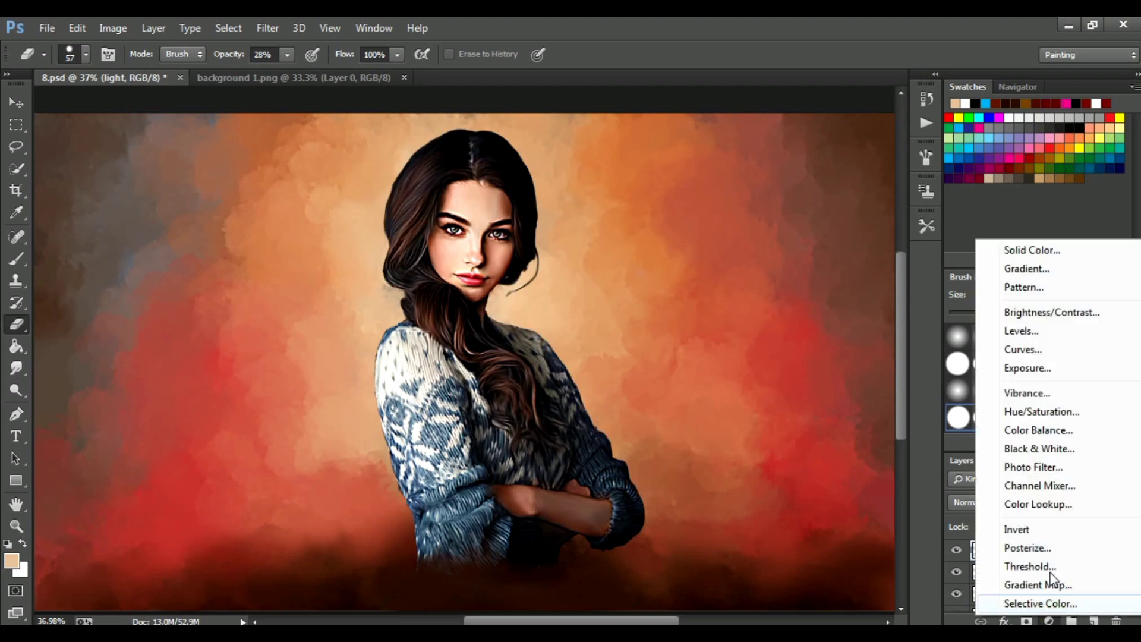
pyautogui.click(1025, 246)
pyautogui.click(984, 129)
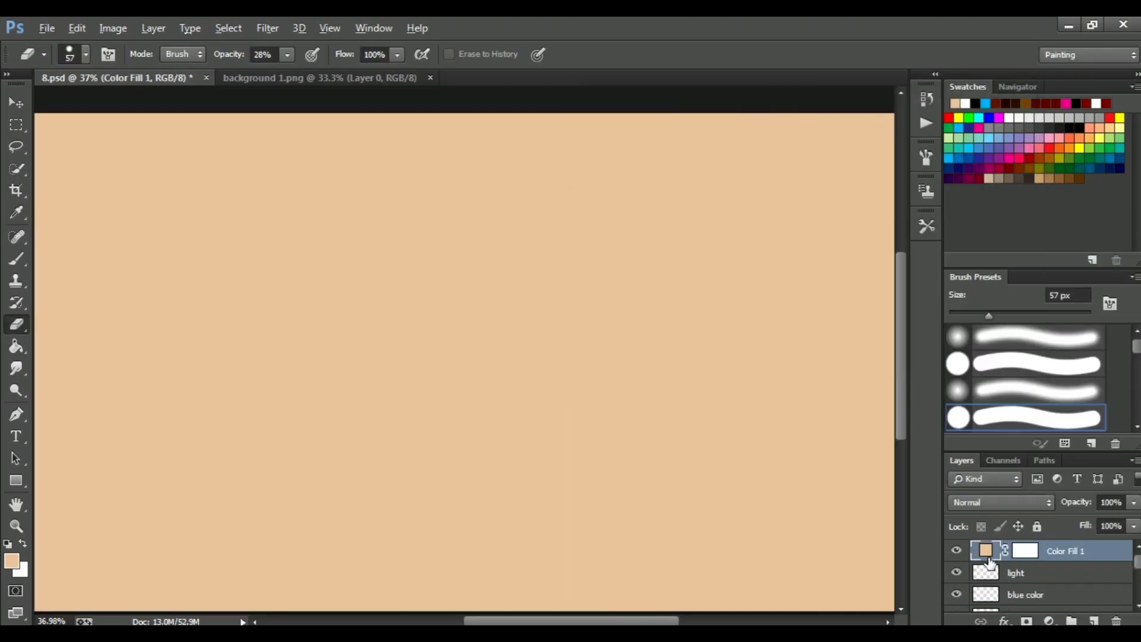
pyautogui.click(1014, 552)
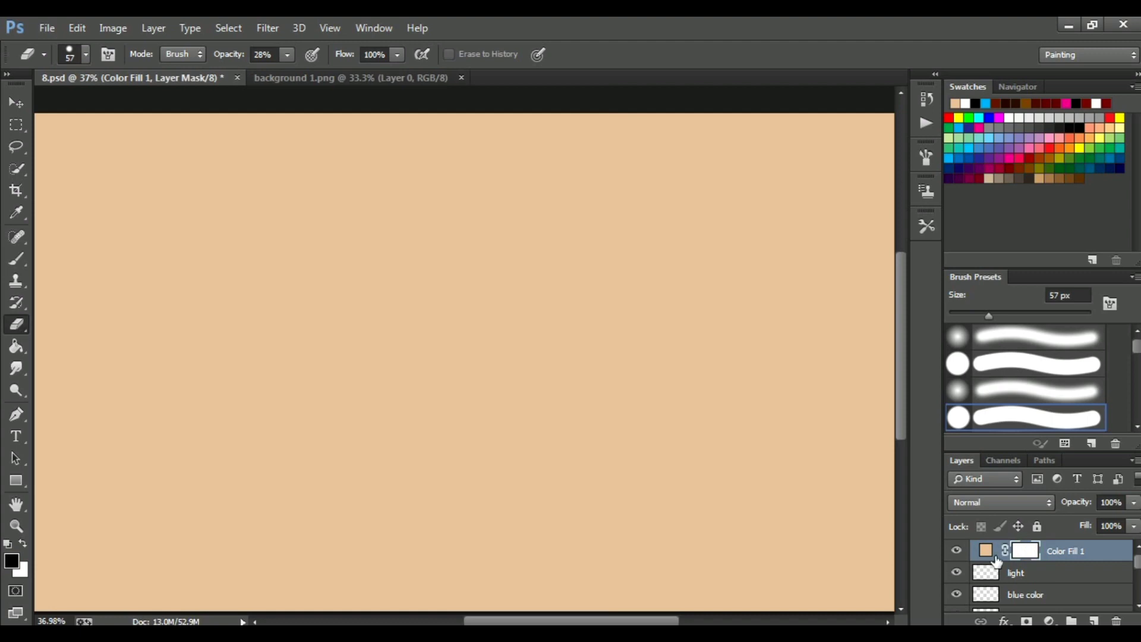
pyautogui.keyDown('ctrl'); pyautogui.click(985, 556); pyautogui.keyUp('ctrl')
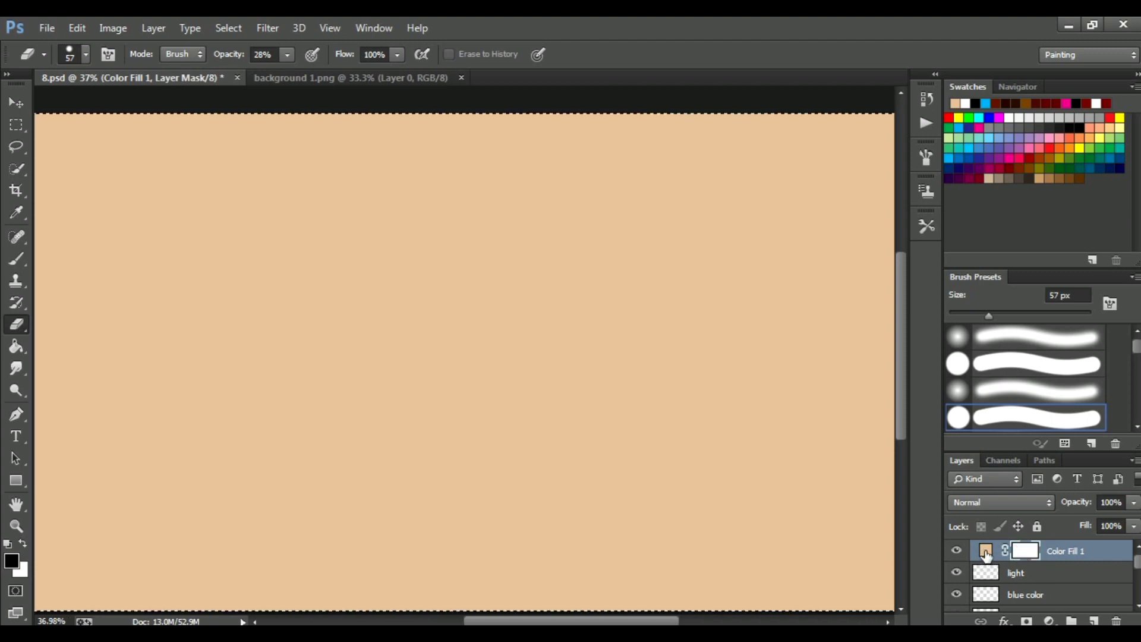
pyautogui.click(984, 555)
pyautogui.click(1000, 502)
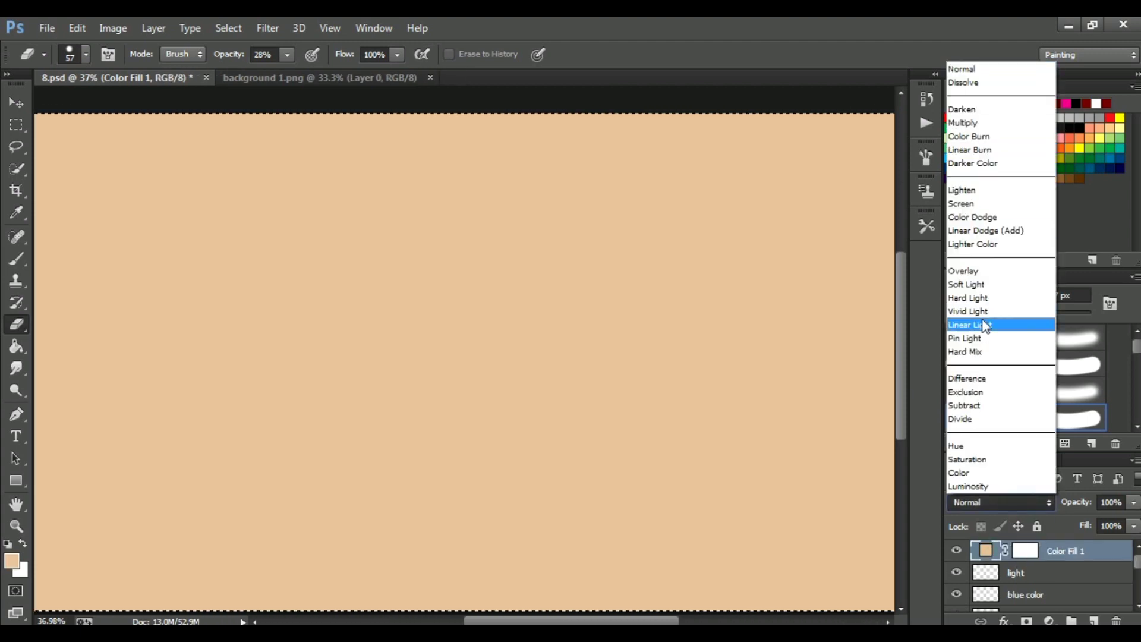
pyautogui.click(980, 311)
pyautogui.click(1001, 502)
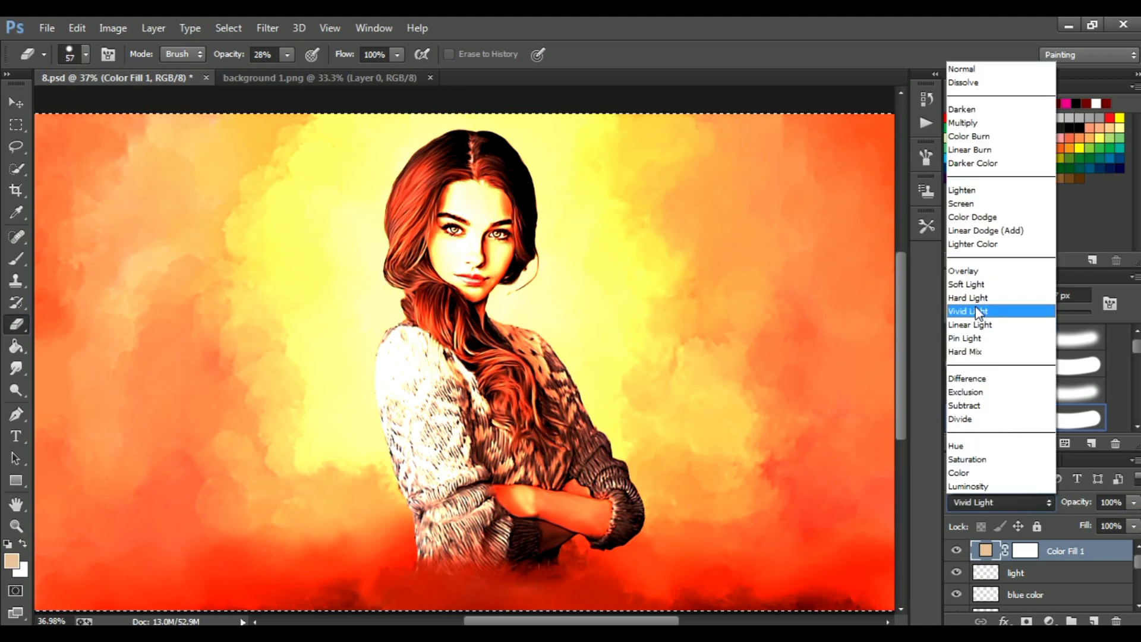
pyautogui.click(977, 324)
# Fill the fill layer's mask with black, pick white, and clip it to the light layer.
pyautogui.click(1026, 551)
pyautogui.press('d')
pyautogui.hotkey('alt', 'BackSpace')
pyautogui.press('b')
pyautogui.scroll(3, 527, 157)
pyautogui.scroll(3, 523, 157)
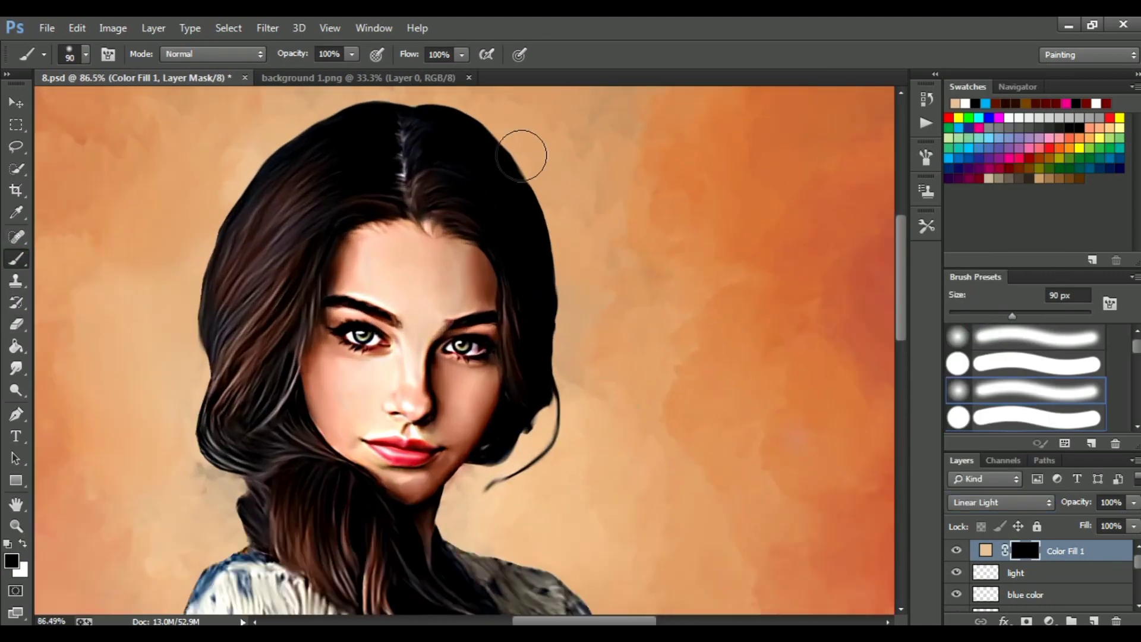
pyautogui.click(22, 543)
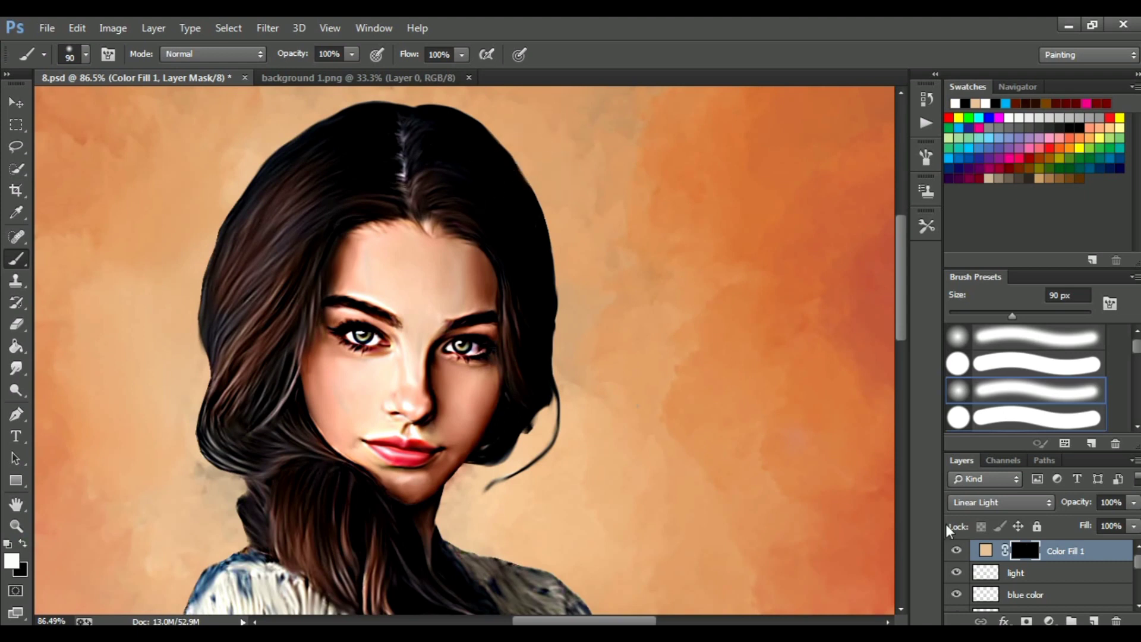
pyautogui.keyDown('alt'); pyautogui.click(976, 561); pyautogui.keyUp('alt')
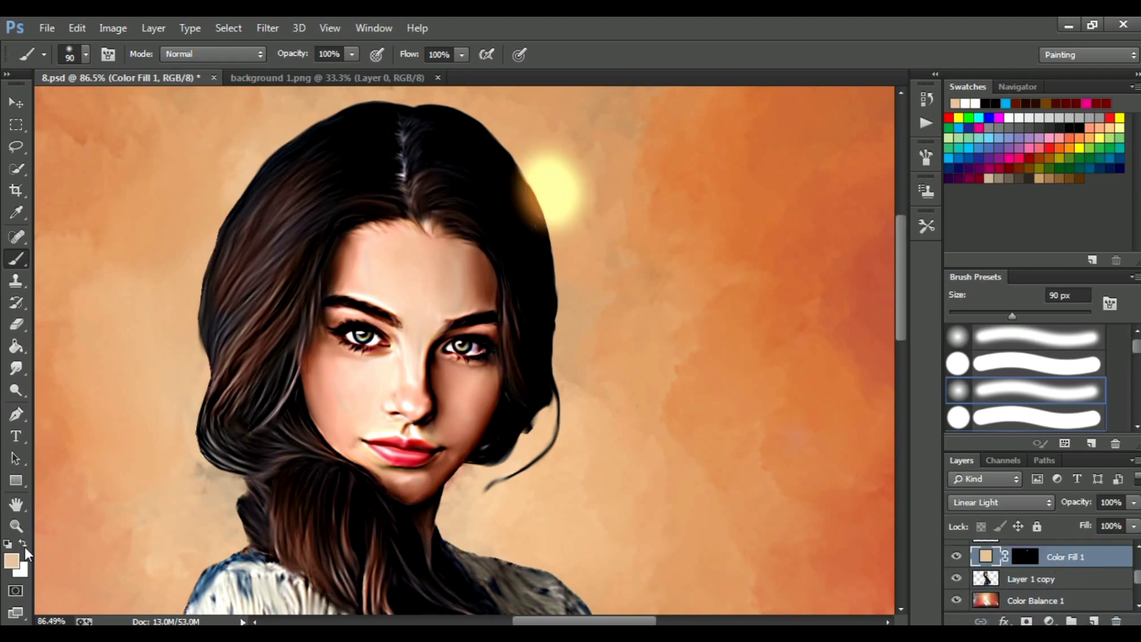
# Paint out the stray glow spot near the hair on the Color Fill 1 mask.
pyautogui.click(1025, 556)
pyautogui.press('d')
pyautogui.press('x')
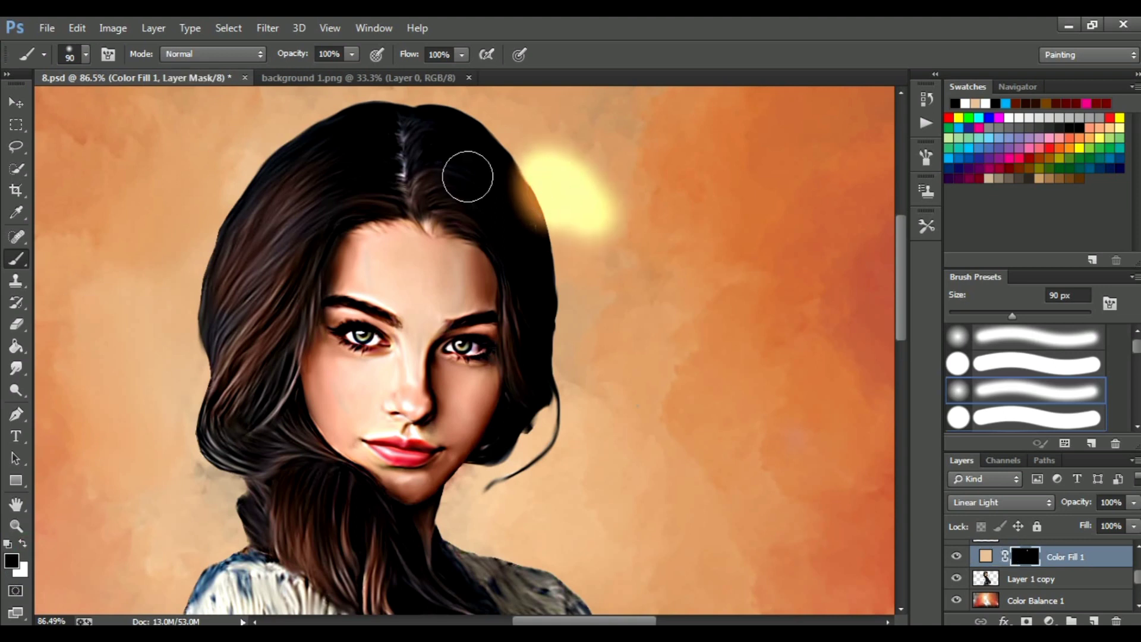
pyautogui.moveTo(538, 184); pyautogui.dragTo(562, 207)
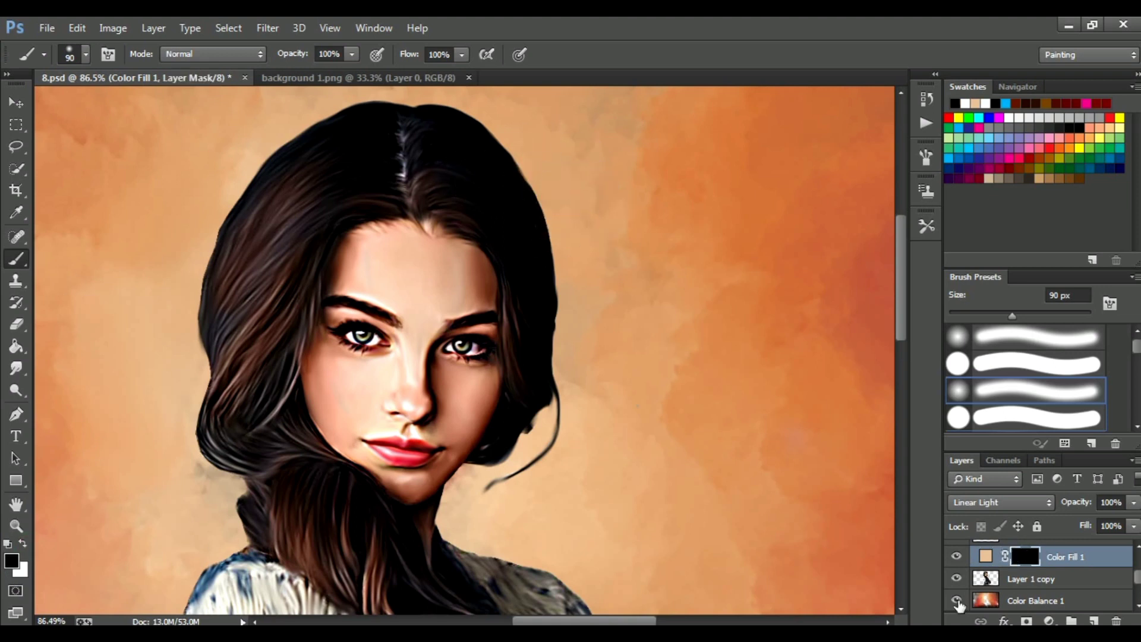
# Load the woman's outline as a selection and set a 60 px brush at 34% opacity.
pyautogui.doubleClick(986, 579)
pyautogui.press('Escape')
pyautogui.keyDown('ctrl'); pyautogui.click(986, 580); pyautogui.keyUp('ctrl')
pyautogui.click(351, 54)
pyautogui.moveTo(346, 60); pyautogui.dragTo(296, 72)
pyautogui.press('[')
pyautogui.press('[')
pyautogui.press('[')
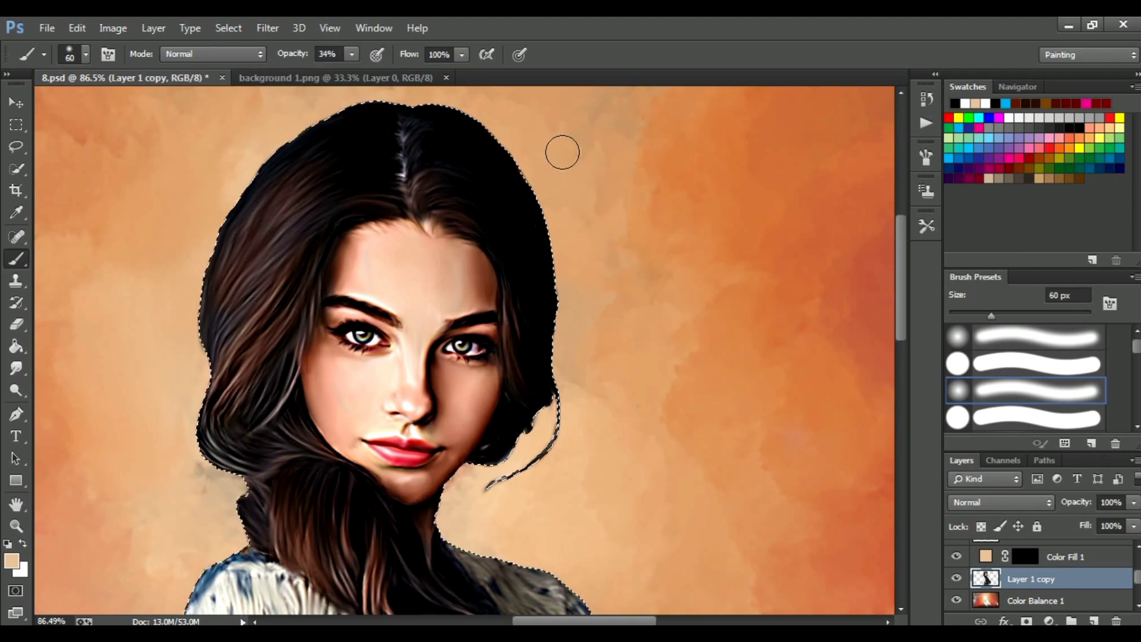
pyautogui.hotkey('alt', ']')
# Target the Color Fill 1 mask with white at 84% brush opacity.
pyautogui.click(1032, 563)
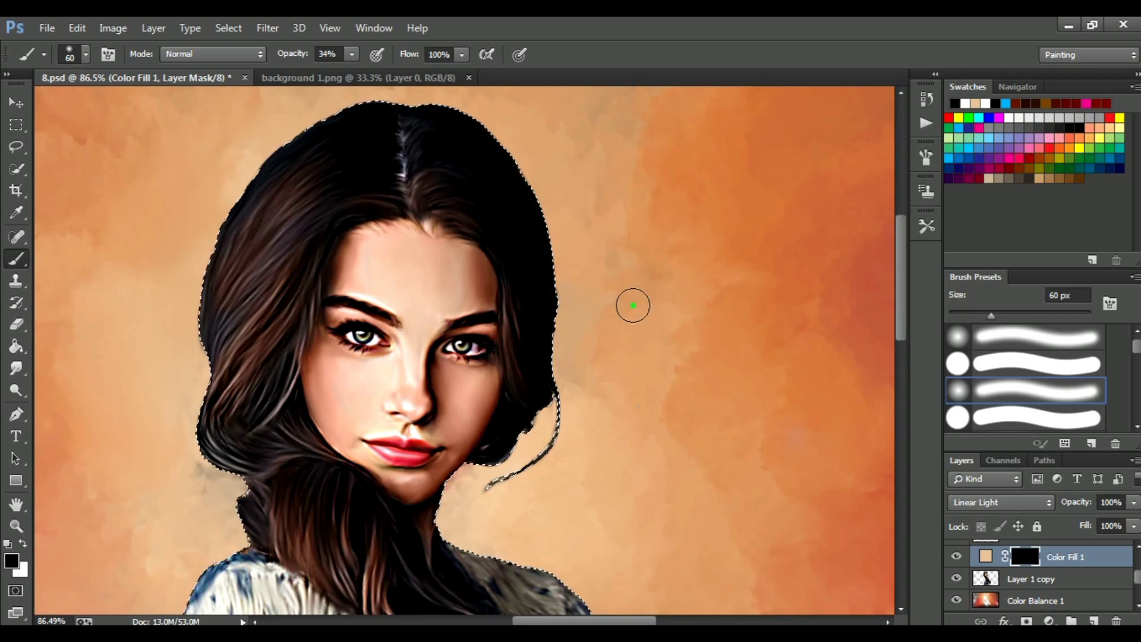
pyautogui.press('x')
pyautogui.click(351, 54)
pyautogui.moveTo(575, 177); pyautogui.dragTo(574, 292)
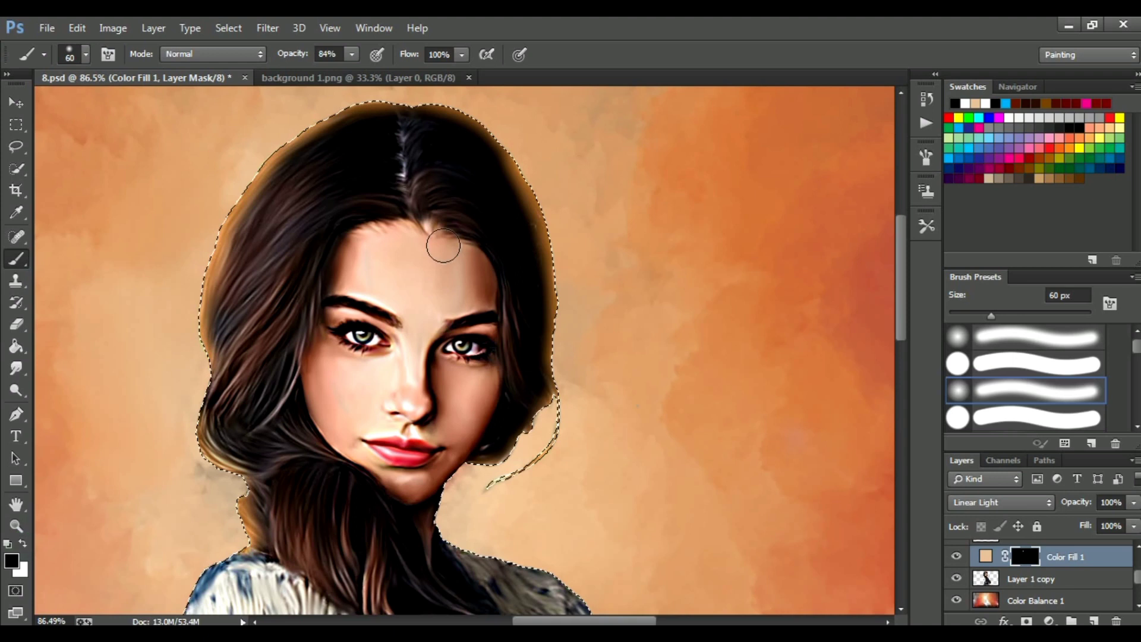
# Paint the warm glow along the crown, top-right and right side of the hair.
pyautogui.moveTo(469, 119); pyautogui.dragTo(544, 351)
pyautogui.press('x')
pyautogui.moveTo(404, 104); pyautogui.dragTo(546, 208)
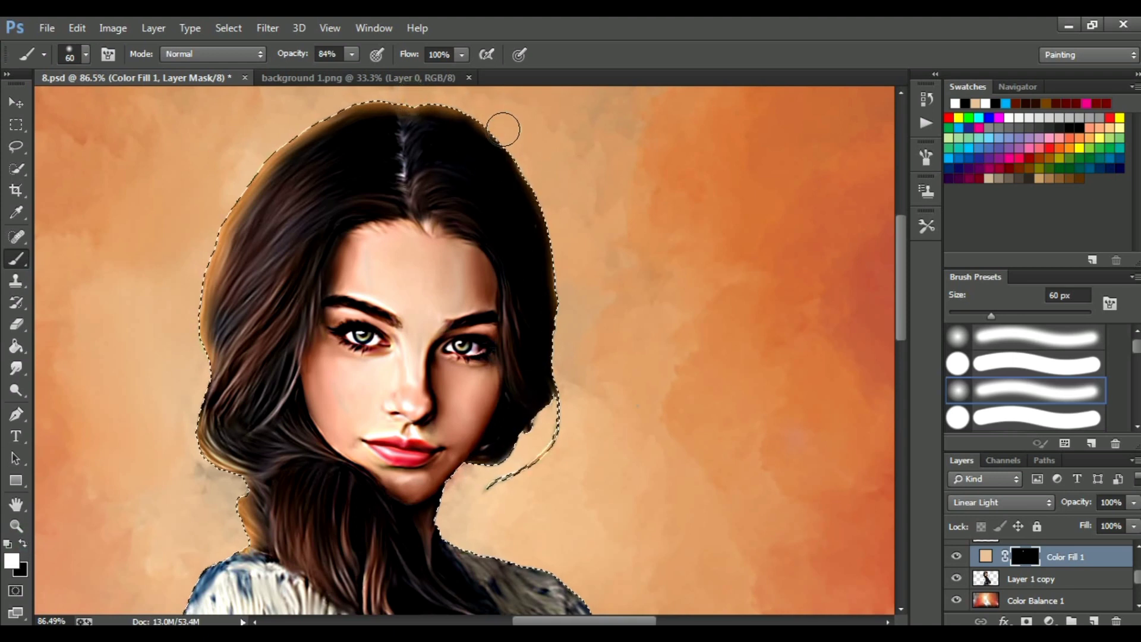
pyautogui.scroll(5, 546, 208)
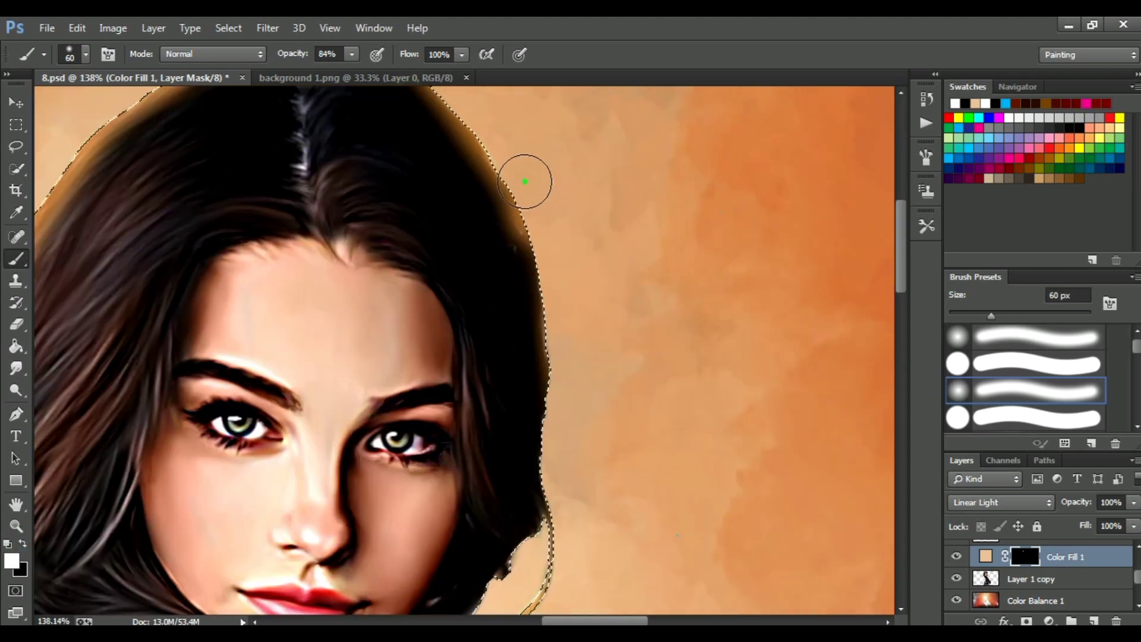
pyautogui.moveTo(545, 368)
pyautogui.mouseDown()
pyautogui.moveTo(310, 486)
pyautogui.moveTo(119, 416)
pyautogui.moveTo(289, 468)
pyautogui.moveTo(407, 447)
pyautogui.mouseUp()
pyautogui.scroll(-3, 328, 470)
pyautogui.press('x')
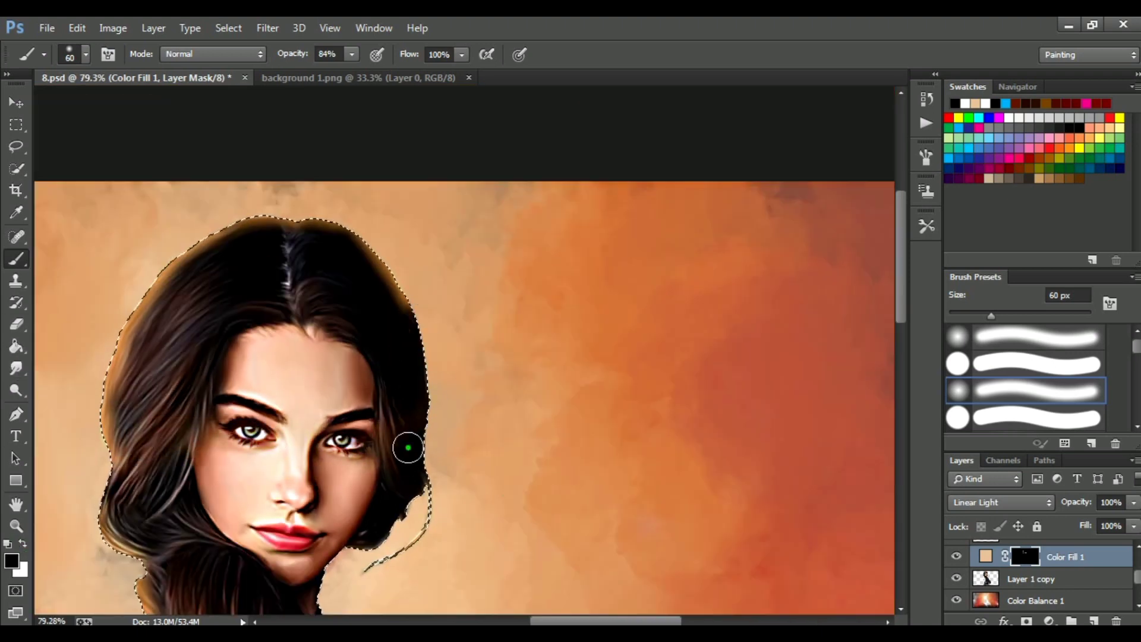
# Switch between painting and erasing the glow while zooming around the hair.
pyautogui.click(24, 543)
pyautogui.scroll(2, 393, 289)
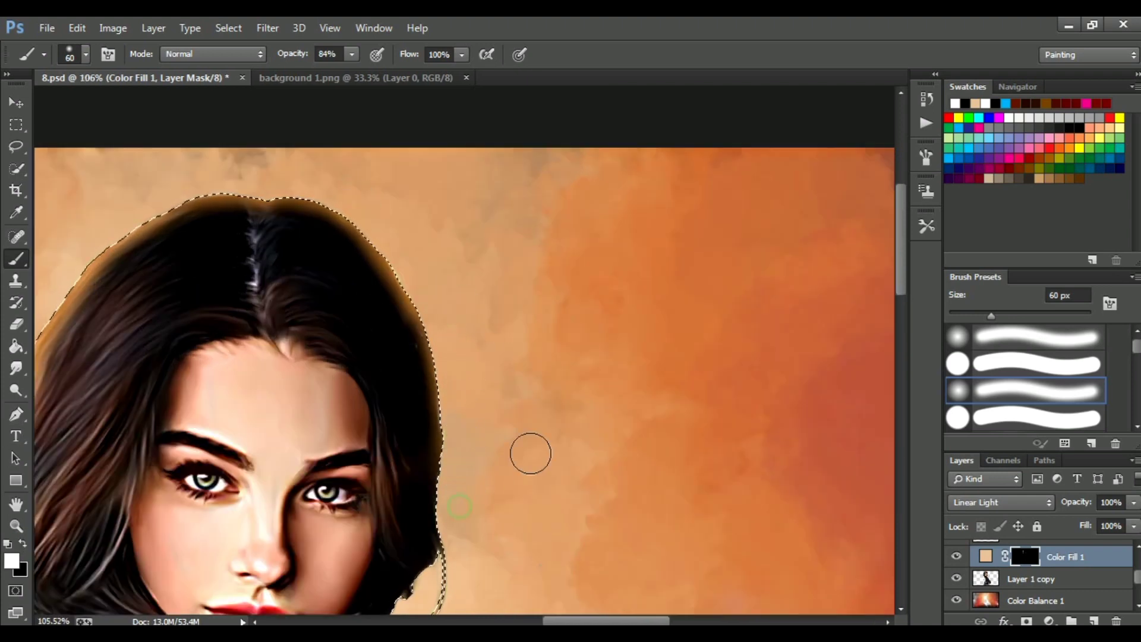
pyautogui.click(22, 543)
pyautogui.click(22, 543)
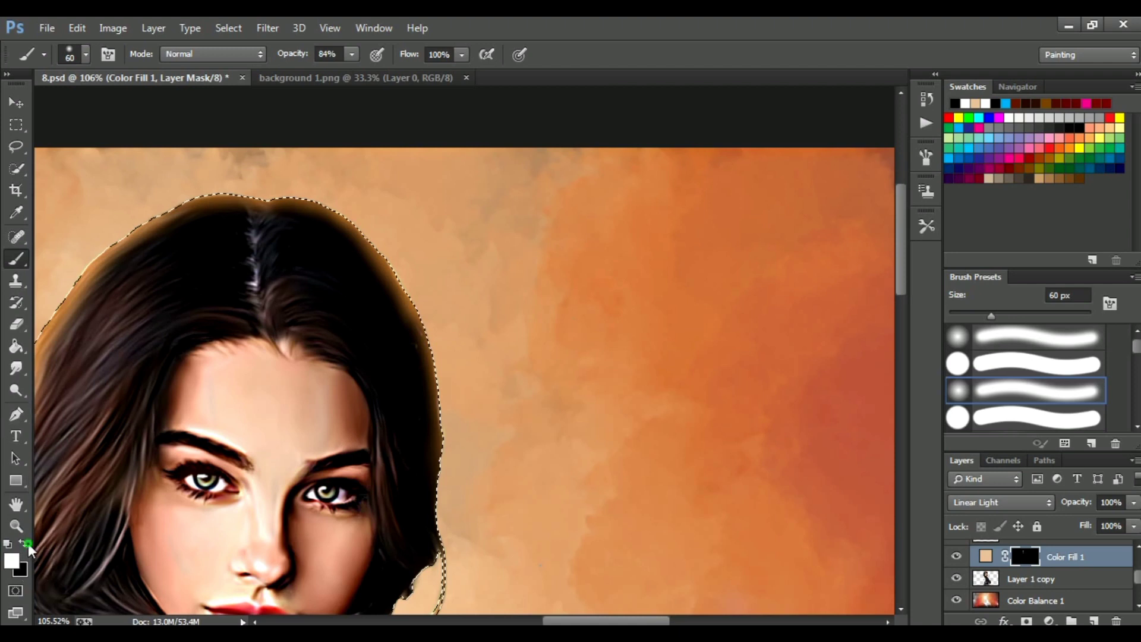
pyautogui.scroll(2, 285, 309)
pyautogui.scroll(-4, 446, 288)
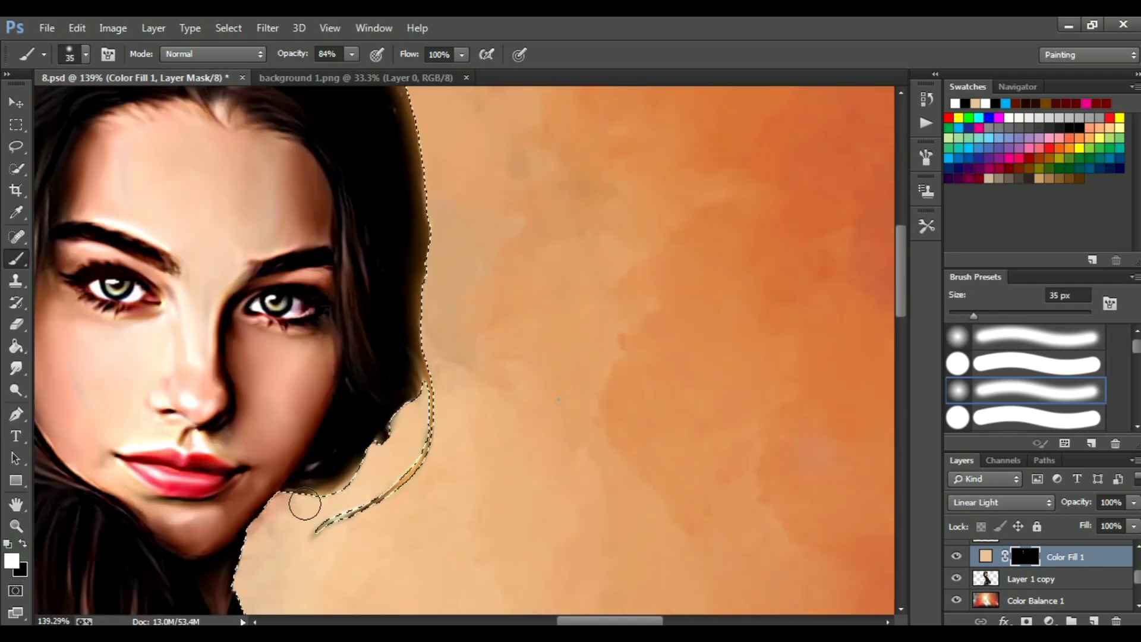
pyautogui.scroll(-4, 301, 505)
pyautogui.scroll(-1, 262, 374)
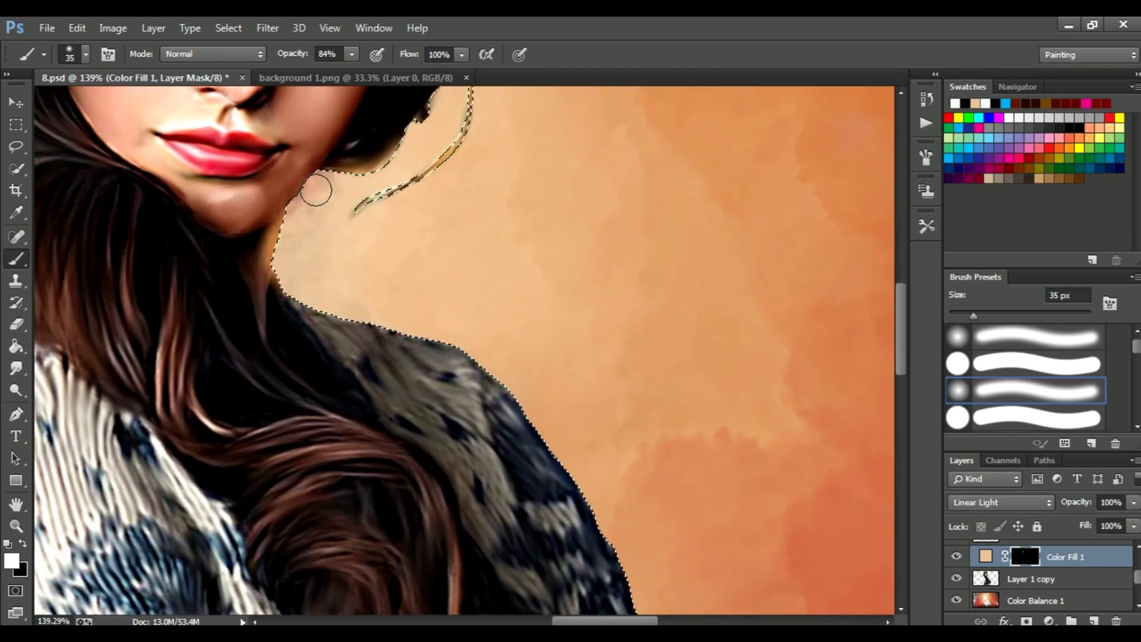
# Paint glow along the sweater cuff's bottom edge, the figure's left edge and below the arm.
pyautogui.moveTo(411, 364); pyautogui.dragTo(221, 325)
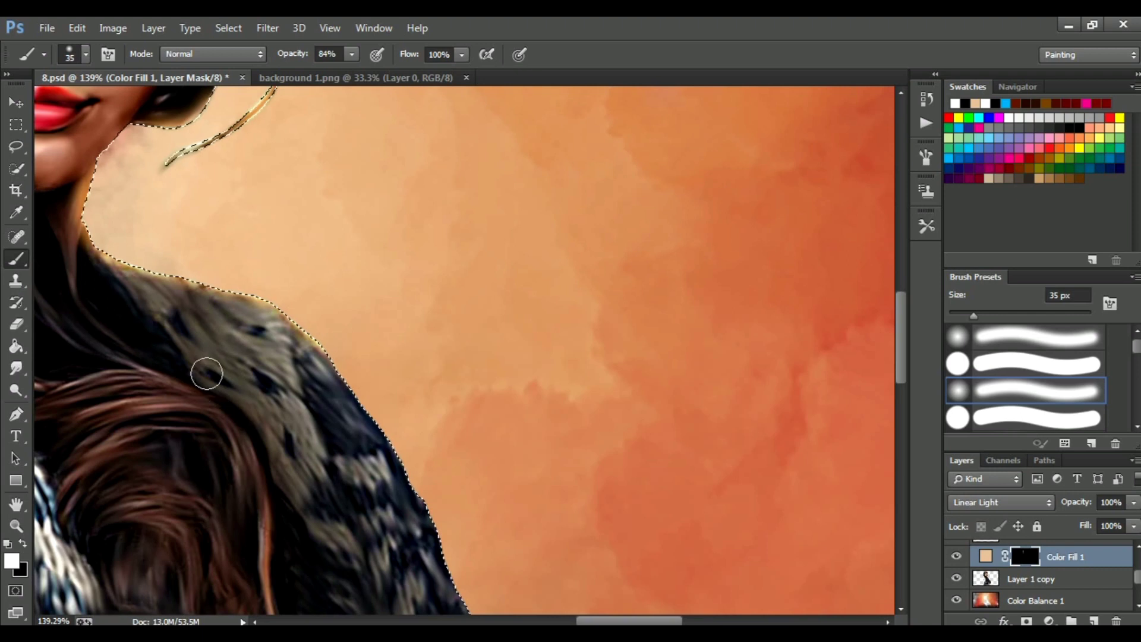
pyautogui.moveTo(331, 342); pyautogui.dragTo(242, 229)
pyautogui.moveTo(272, 480); pyautogui.dragTo(288, 234)
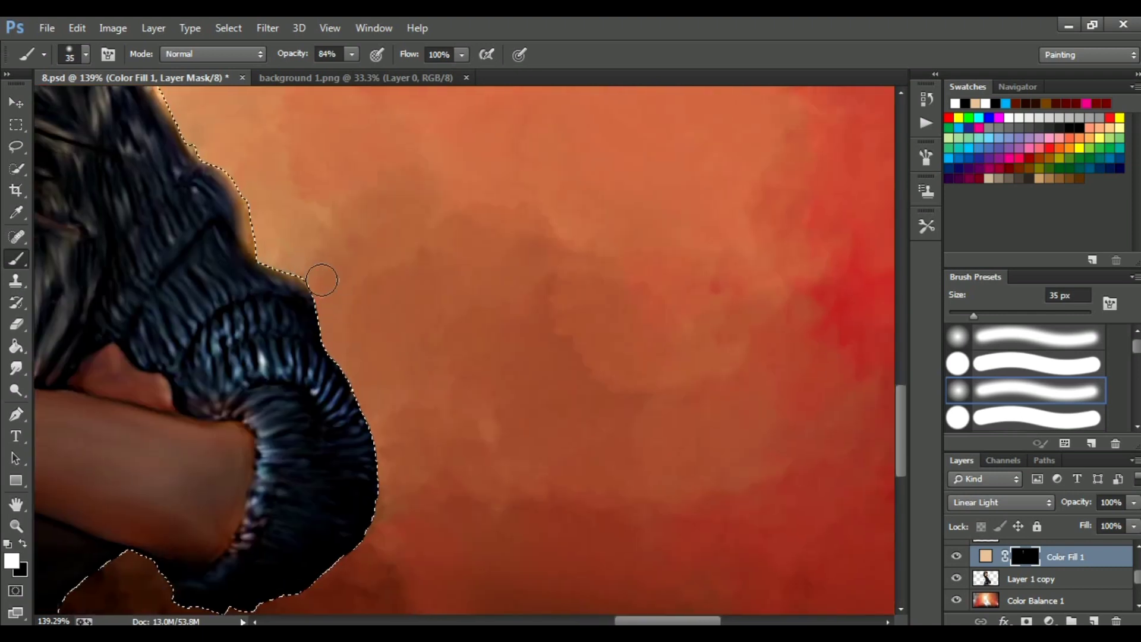
pyautogui.moveTo(321, 279); pyautogui.dragTo(268, 131)
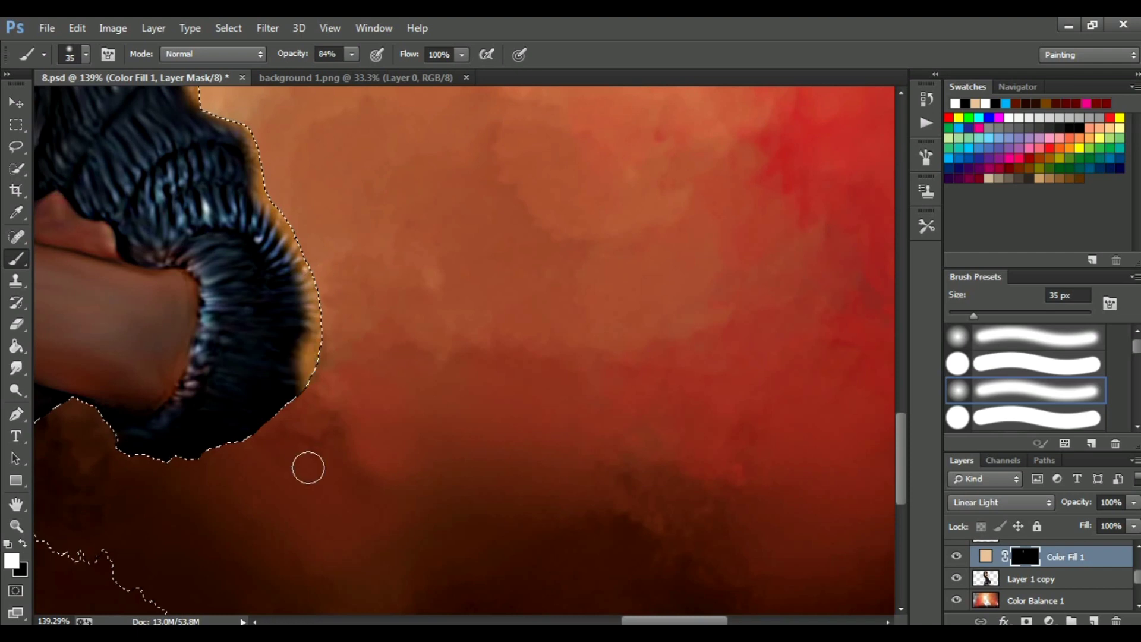
pyautogui.moveTo(280, 415); pyautogui.dragTo(127, 465)
pyautogui.moveTo(214, 389); pyautogui.dragTo(493, 363)
pyautogui.moveTo(283, 428); pyautogui.dragTo(326, 385)
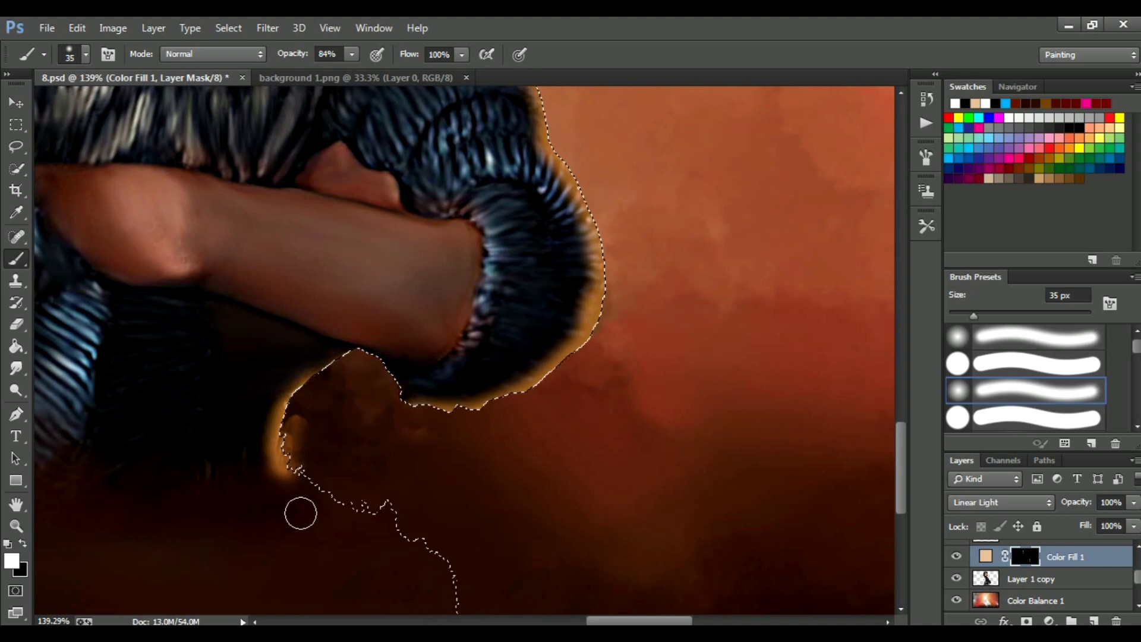
pyautogui.moveTo(297, 550)
pyautogui.mouseDown()
pyautogui.moveTo(116, 455)
pyautogui.moveTo(179, 501)
pyautogui.moveTo(255, 530)
pyautogui.moveTo(178, 523)
pyautogui.mouseUp()
# Tone down the glow along the lower-left edge with black brush strokes.
pyautogui.press('e')
pyautogui.press('b')
pyautogui.press('x')
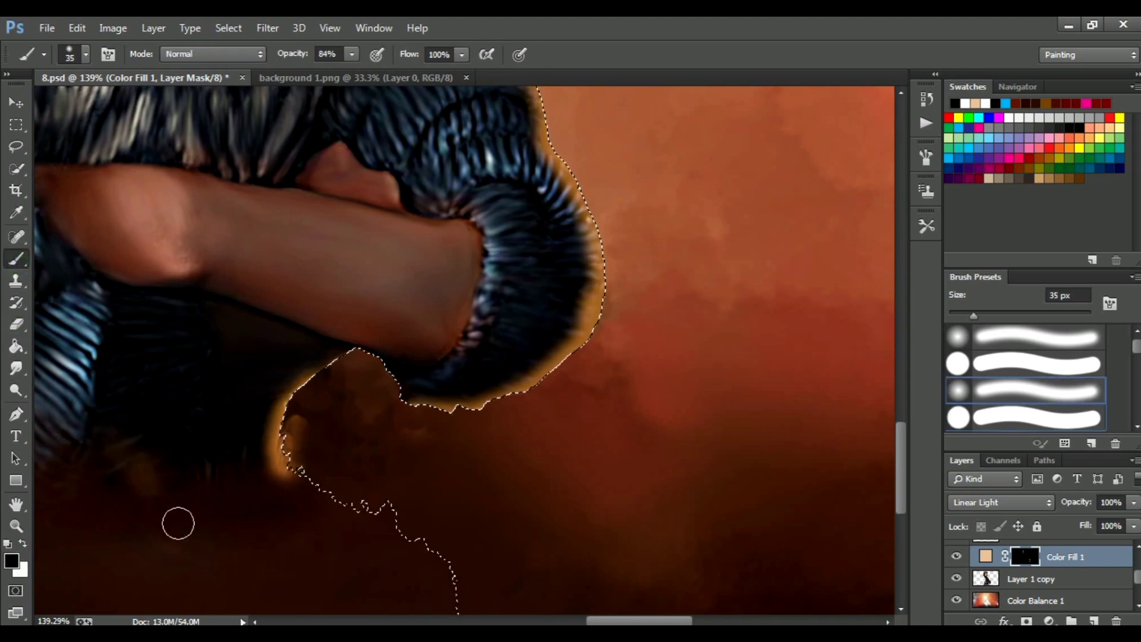
pyautogui.scroll(-3, 439, 525)
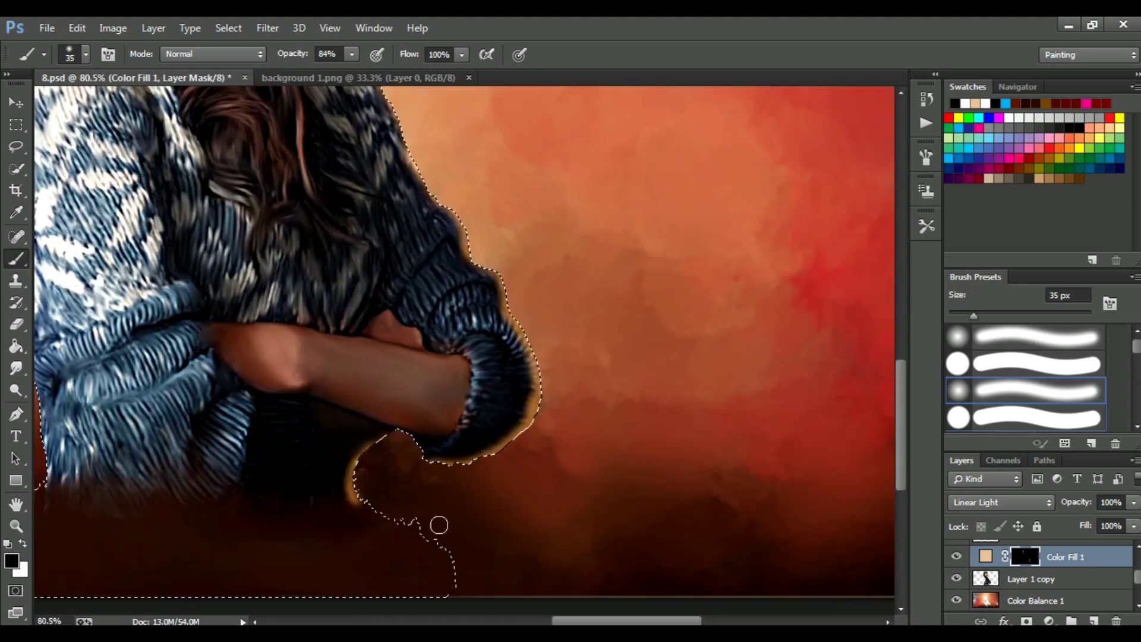
pyautogui.scroll(3, 438, 525)
pyautogui.moveTo(331, 420)
pyautogui.mouseDown()
pyautogui.moveTo(306, 478)
pyautogui.moveTo(370, 516)
pyautogui.mouseUp()
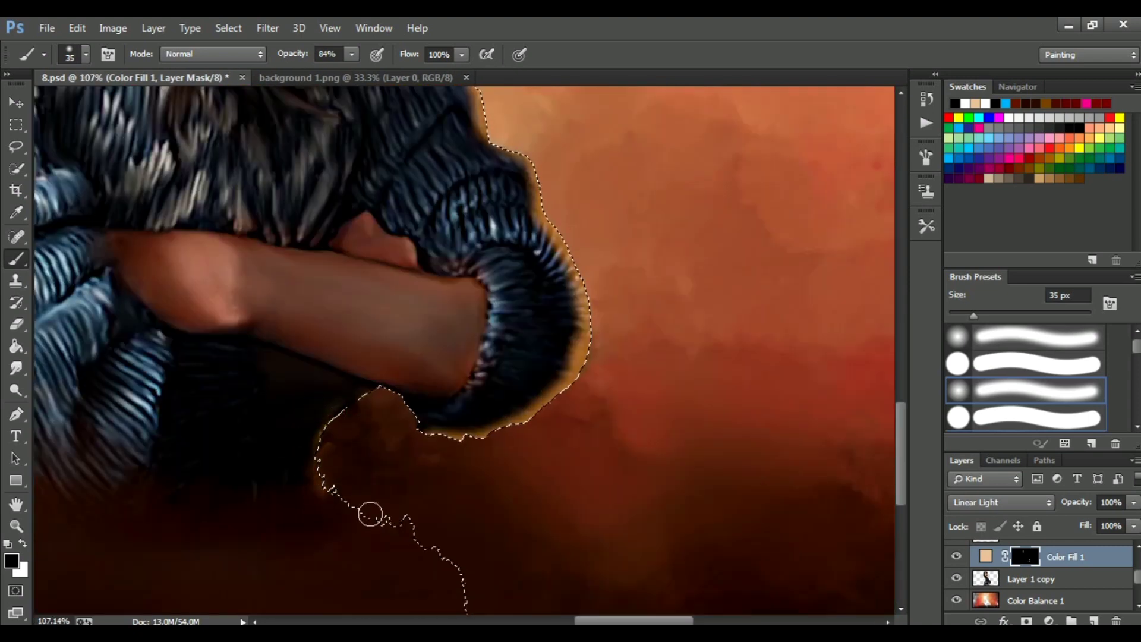
pyautogui.scroll(-3, 370, 514)
pyautogui.scroll(3, 221, 198)
pyautogui.scroll(1, 222, 198)
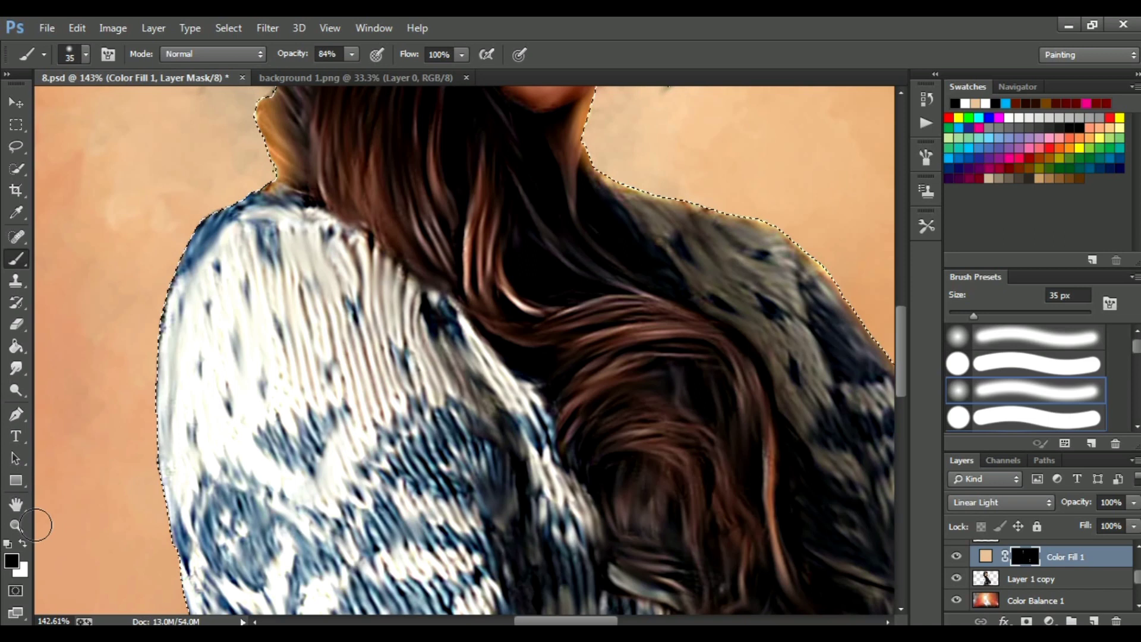
# Paint more white glow along the sweater's outer left edges.
pyautogui.press('x')
pyautogui.moveTo(237, 183); pyautogui.dragTo(158, 288)
pyautogui.scroll(-3, 134, 291)
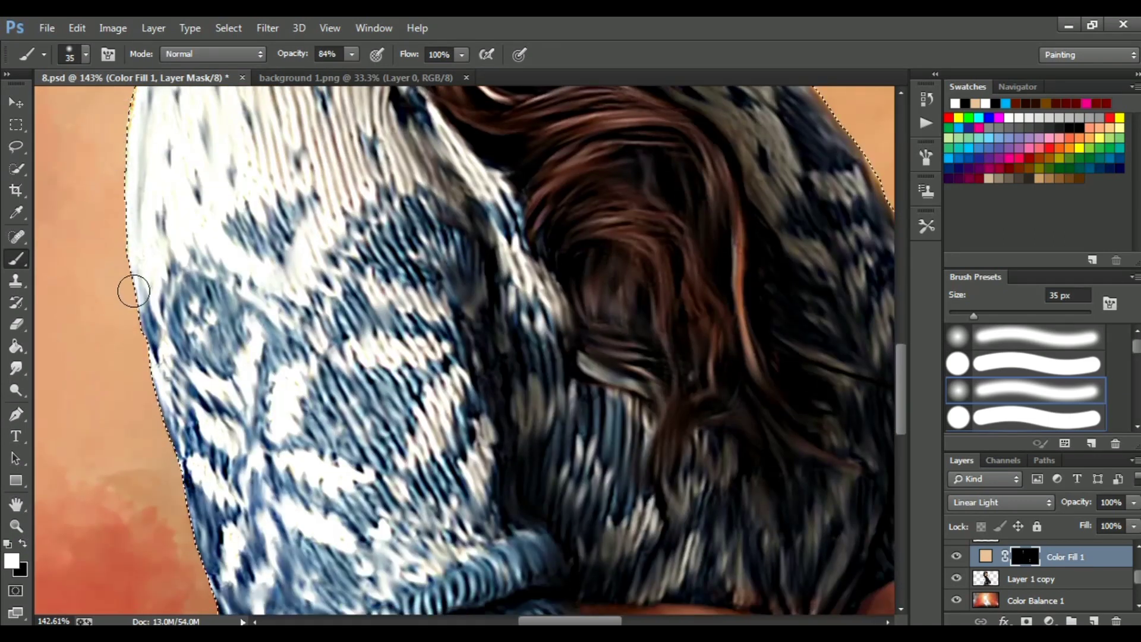
pyautogui.scroll(-3, 133, 291)
pyautogui.moveTo(109, 166)
pyautogui.mouseDown()
pyautogui.moveTo(166, 458)
pyautogui.moveTo(244, 600)
pyautogui.mouseUp()
pyautogui.scroll(-3, 196, 475)
pyautogui.moveTo(238, 523); pyautogui.dragTo(208, 434)
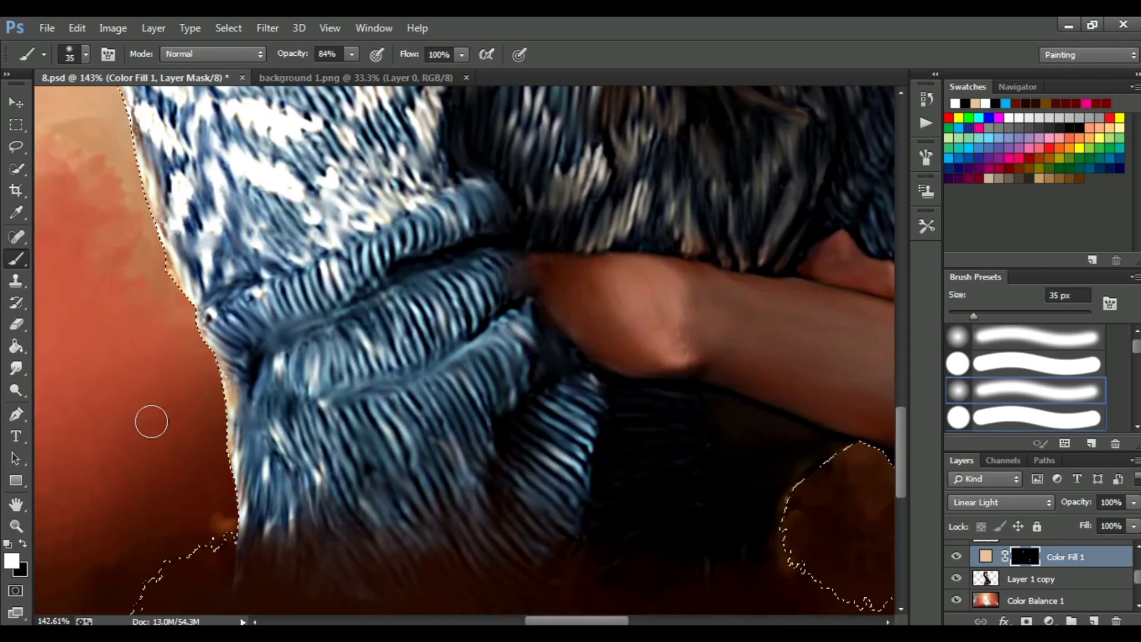
pyautogui.scroll(-5, 461, 461)
# Add glow near the elbow and along the hair edge on the Color Fill 1 mask.
pyautogui.scroll(5, 492, 331)
pyautogui.click(476, 340)
pyautogui.moveTo(475, 339)
pyautogui.mouseDown()
pyautogui.moveTo(499, 321)
pyautogui.moveTo(457, 356)
pyautogui.mouseUp()
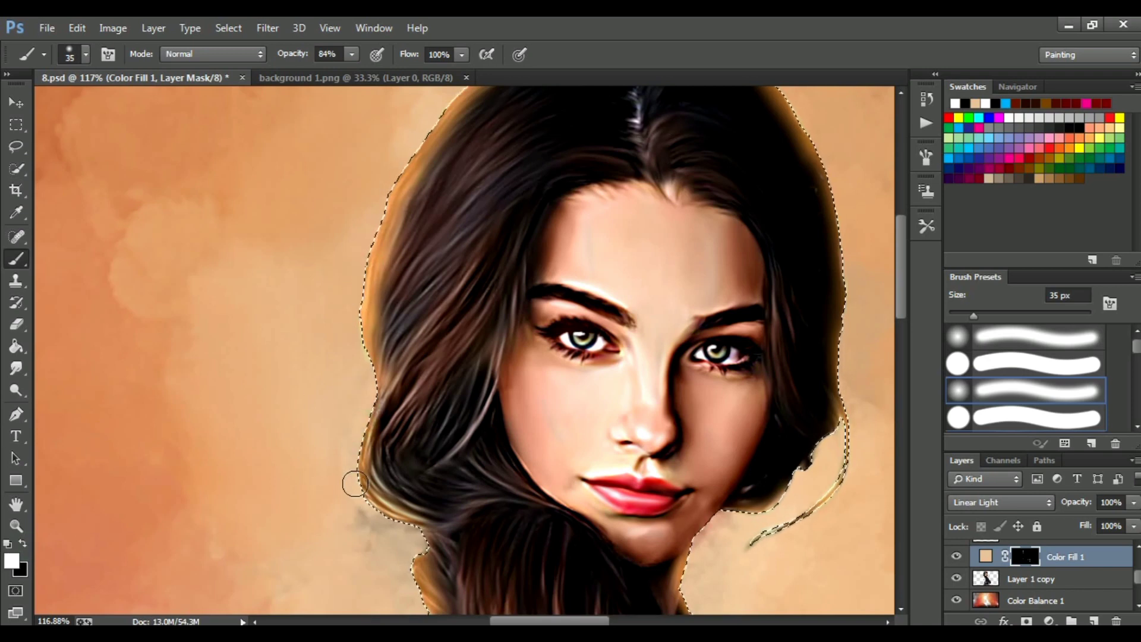
pyautogui.scroll(5, 486, 206)
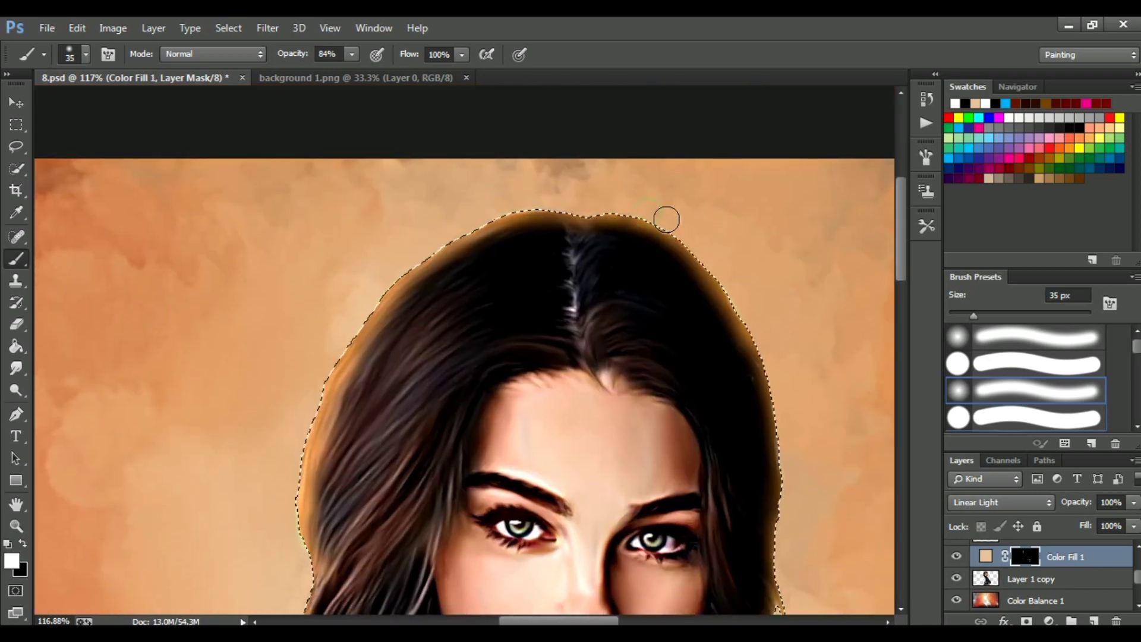
pyautogui.moveTo(788, 390); pyautogui.dragTo(646, 145)
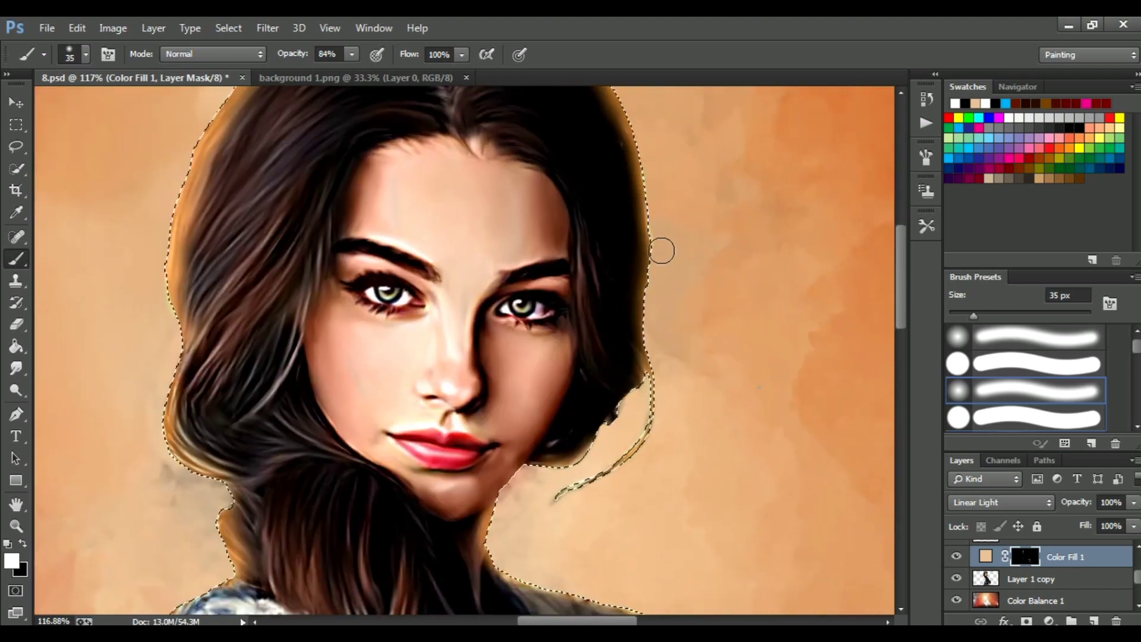
pyautogui.scroll(-5, 661, 251)
pyautogui.scroll(2, 558, 293)
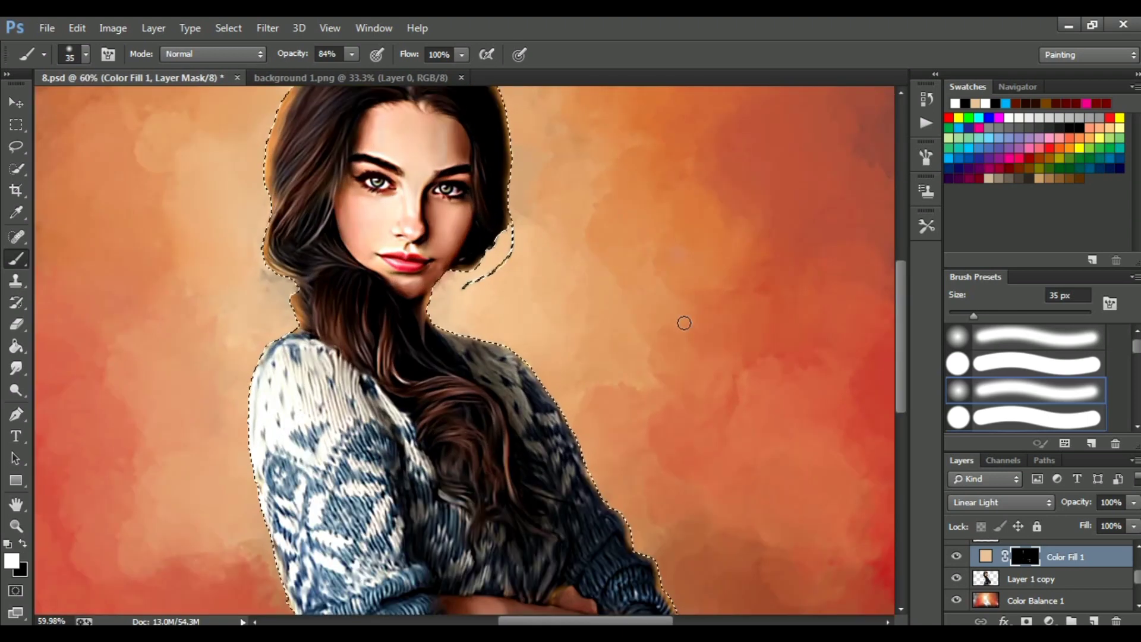
pyautogui.scroll(4, 552, 405)
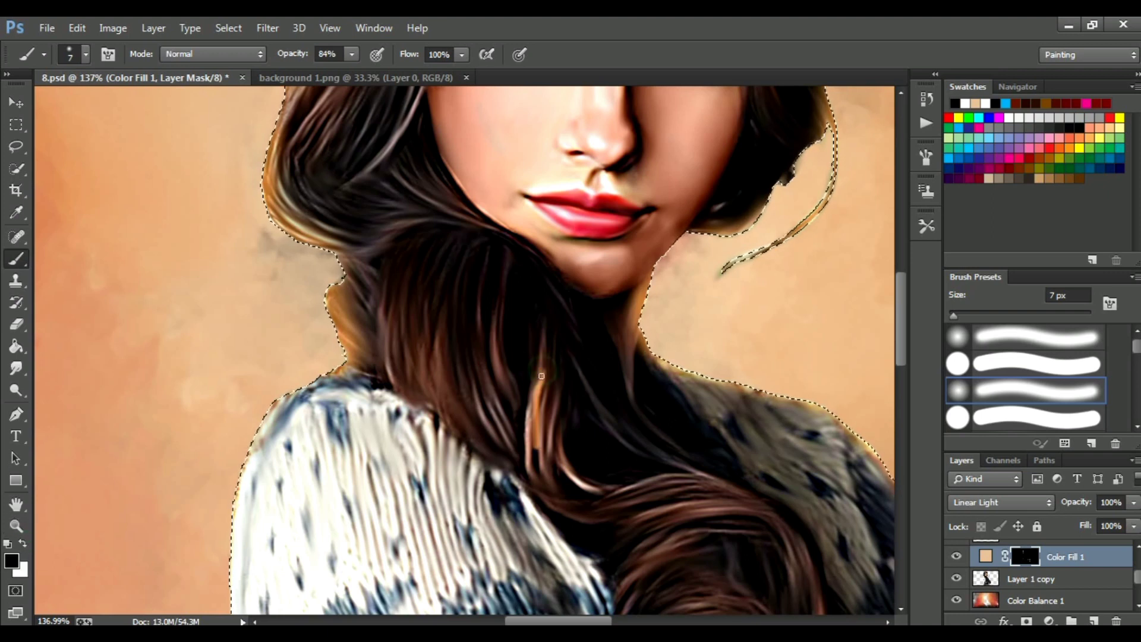
# Extend the rim glow around the hair and face, then deselect with Ctrl+D.
pyautogui.moveTo(575, 216); pyautogui.dragTo(491, 412)
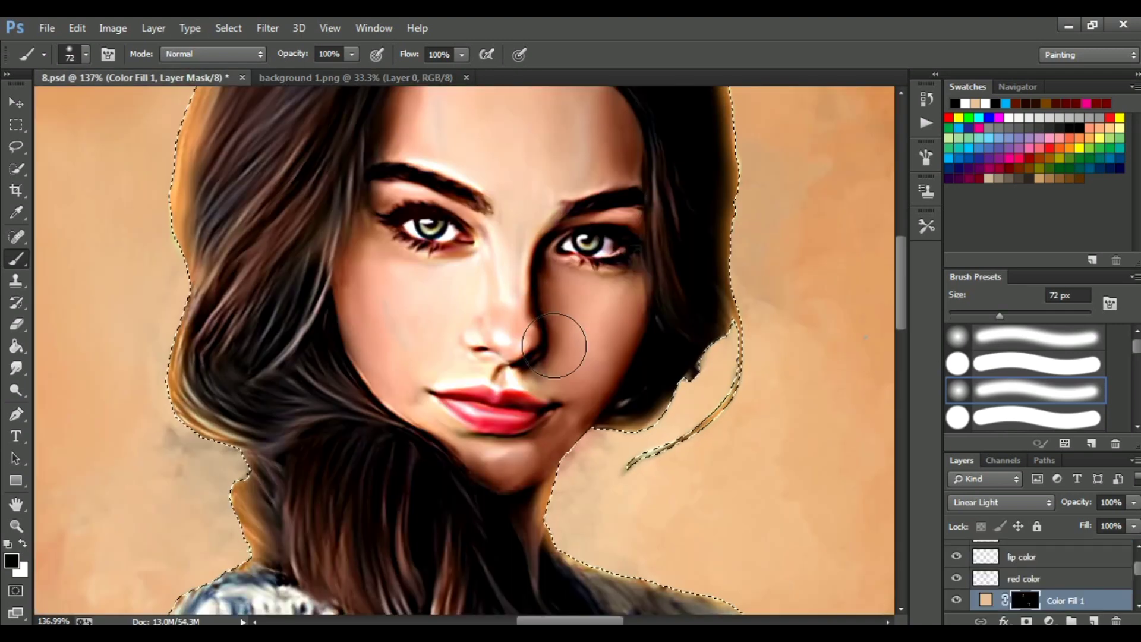
pyautogui.scroll(-2, 535, 297)
pyautogui.scroll(-3, 509, 254)
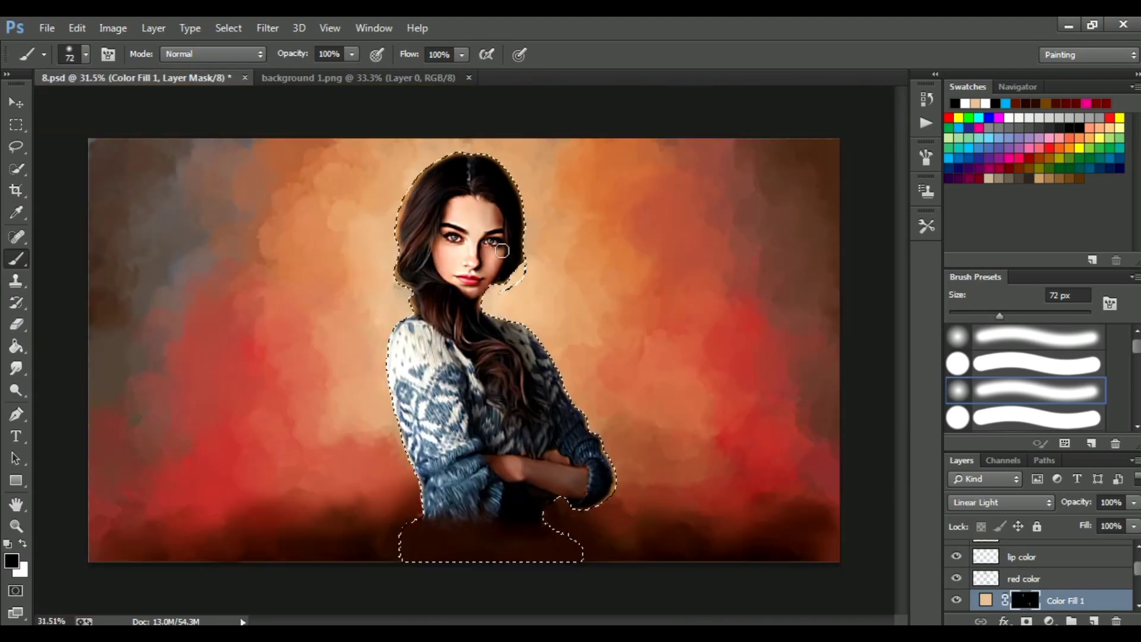
pyautogui.scroll(3, 391, 173)
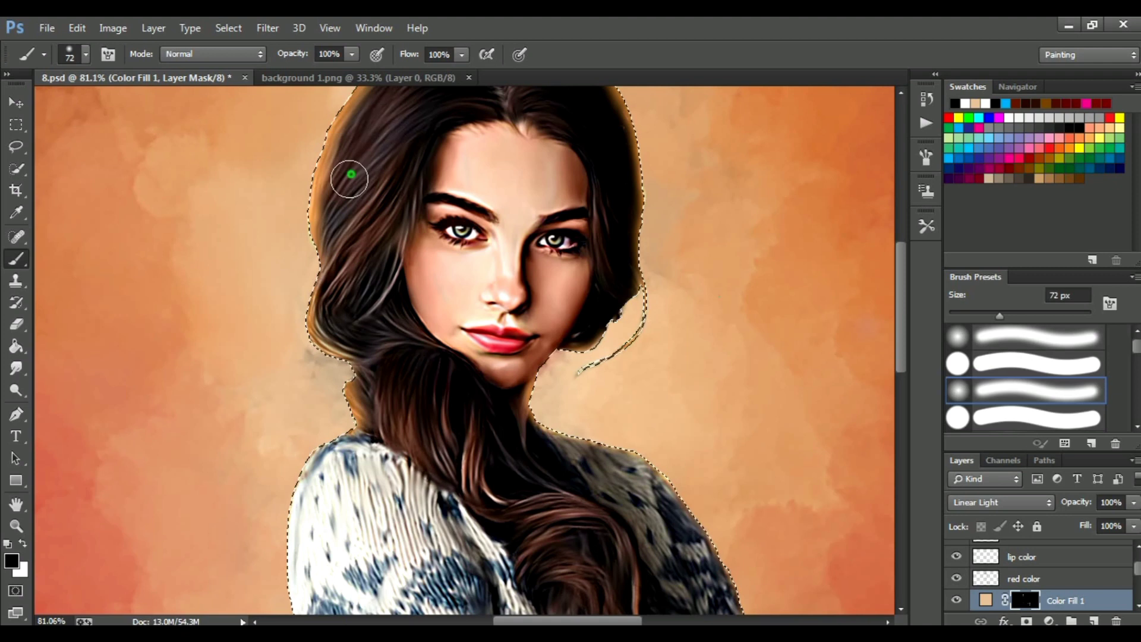
pyautogui.moveTo(349, 178); pyautogui.dragTo(356, 240)
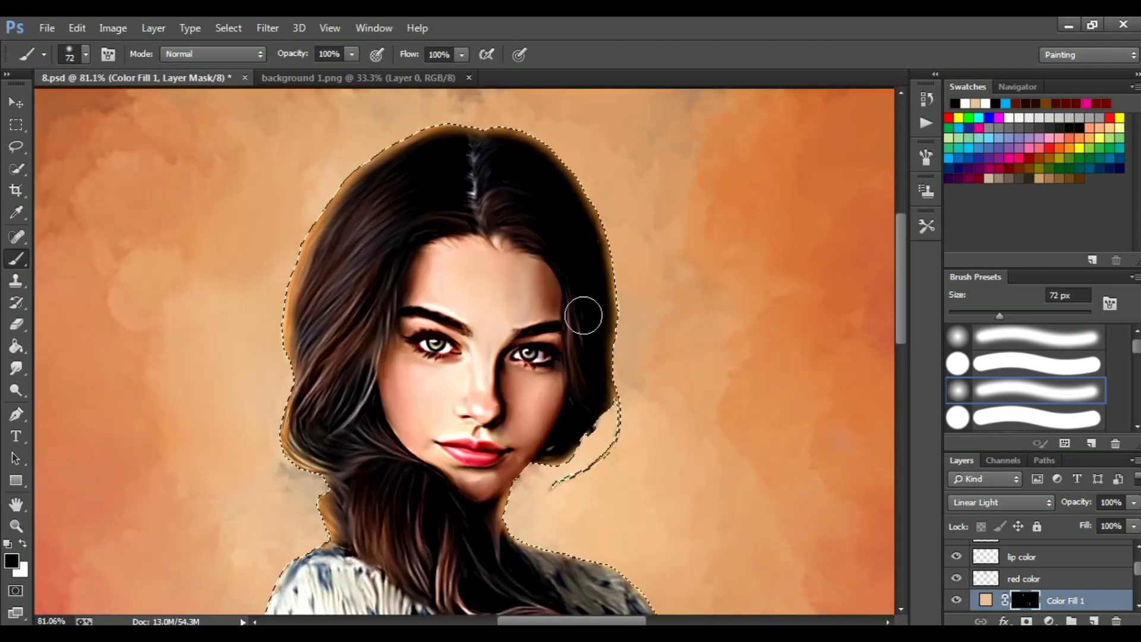
pyautogui.scroll(-3, 381, 245)
pyautogui.scroll(-3, 380, 246)
pyautogui.hotkey('ctrl', 'd')
pyautogui.scroll(3, 380, 246)
# Enlarge the Layers list and merge Color Fill 1 down into the layer beneath.
pyautogui.scroll(-3, 650, 258)
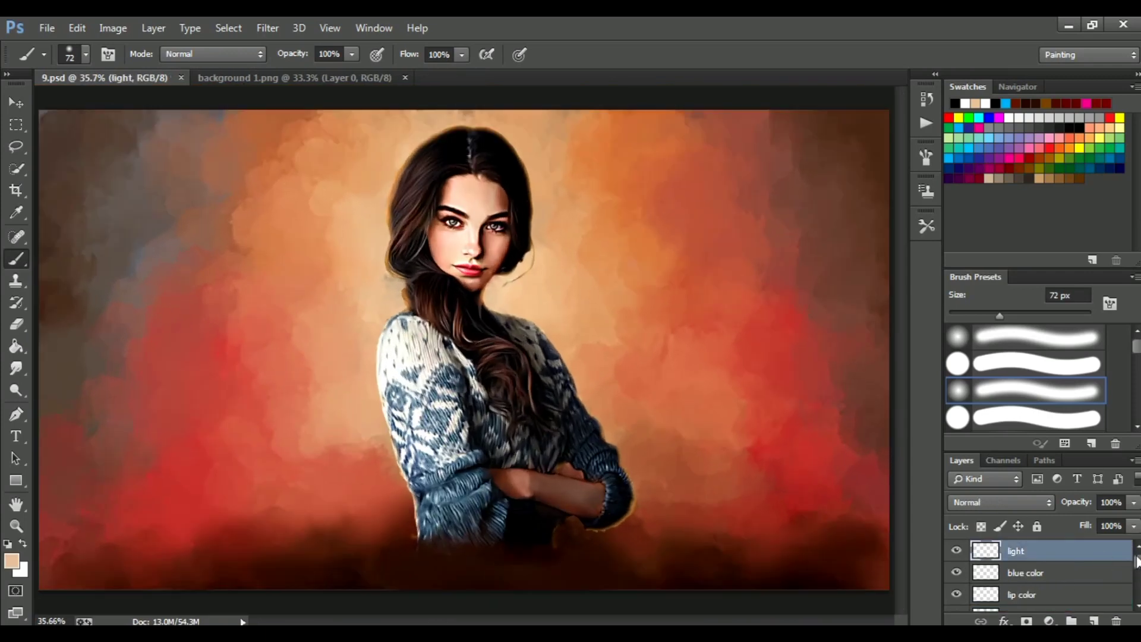
pyautogui.moveTo(1069, 451); pyautogui.dragTo(1075, 325)
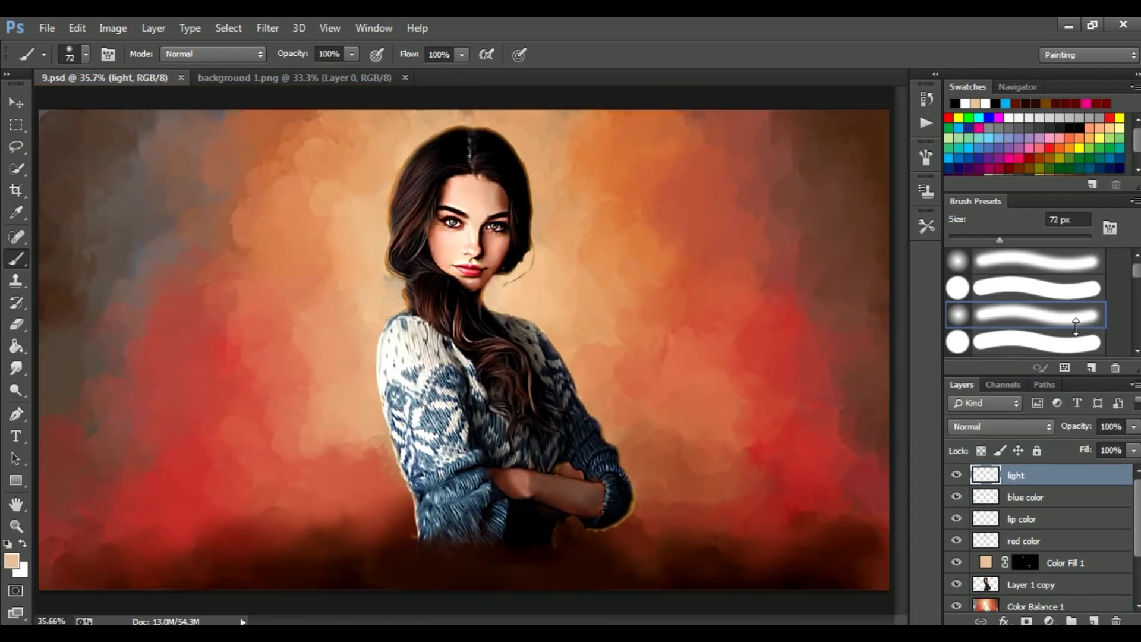
pyautogui.click(1072, 563)
pyautogui.rightClick(1071, 563)
pyautogui.click(865, 453)
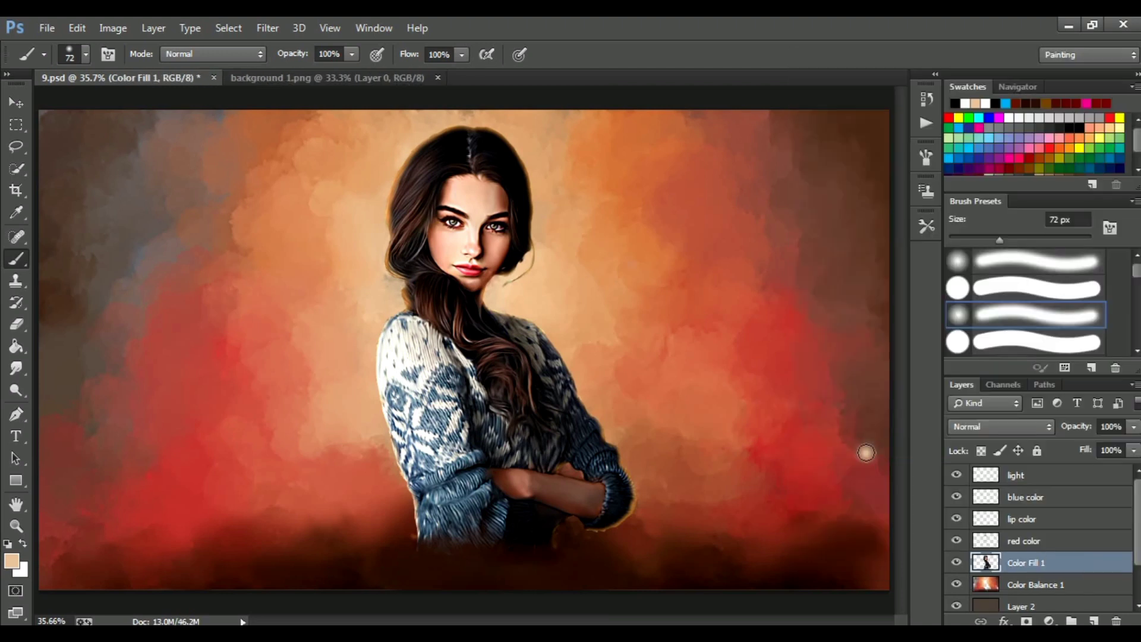
# Select the layers from light down to Color Fill 1 and merge them into 'light'.
pyautogui.click(1067, 476)
pyautogui.click(1033, 562)
pyautogui.click(956, 562)
pyautogui.click(16, 333)
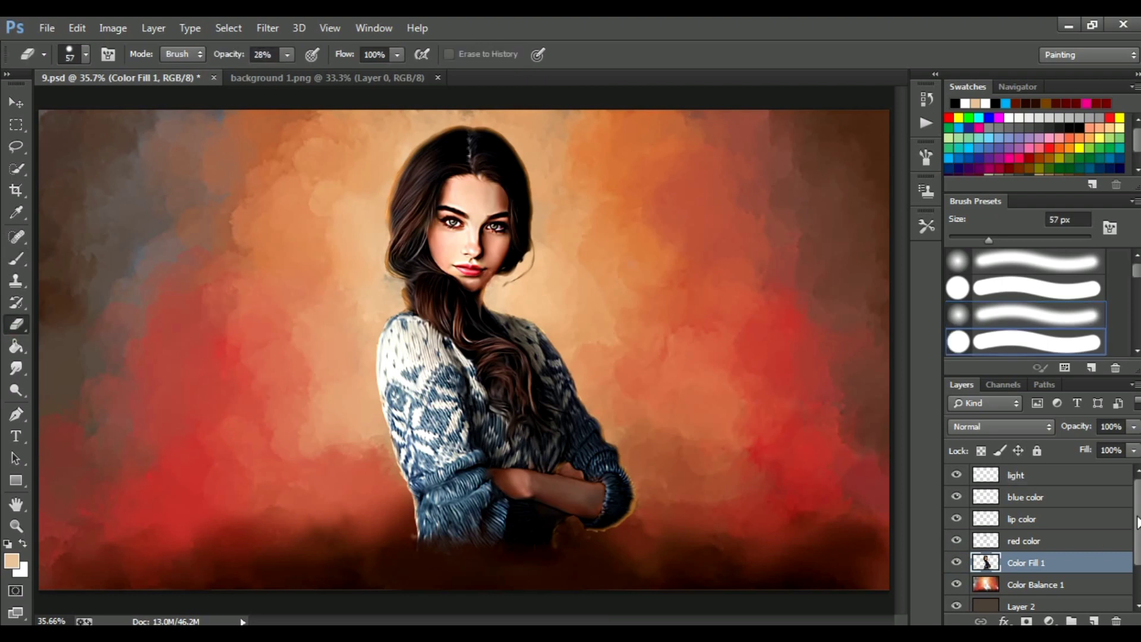
pyautogui.keyDown('shift'); pyautogui.click(1059, 478); pyautogui.keyUp('shift')
pyautogui.doubleClick(1059, 478)
pyautogui.press('Escape')
pyautogui.keyDown('shift'); pyautogui.click(1067, 566); pyautogui.keyUp('shift')
pyautogui.rightClick(1067, 567)
pyautogui.click(840, 429)
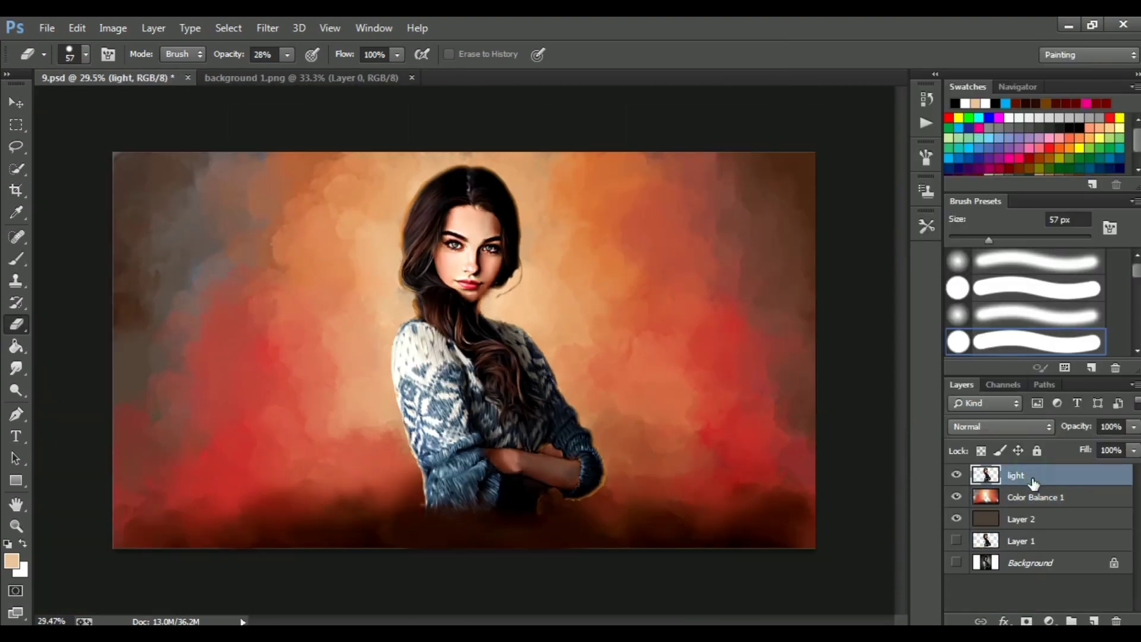
# Add a Curves adjustment above Color Balance 1 and review the red and green channels.
pyautogui.hotkey('alt', '[')
pyautogui.click(1049, 621)
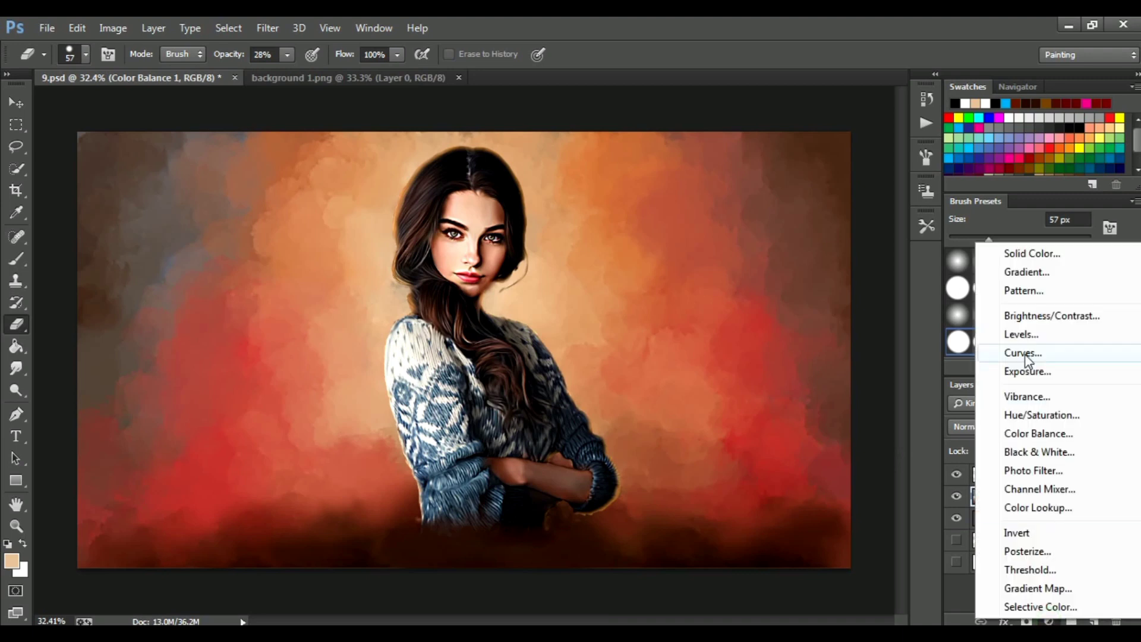
pyautogui.click(1018, 348)
pyautogui.scroll(-3, 534, 170)
pyautogui.hotkey('alt', '3')
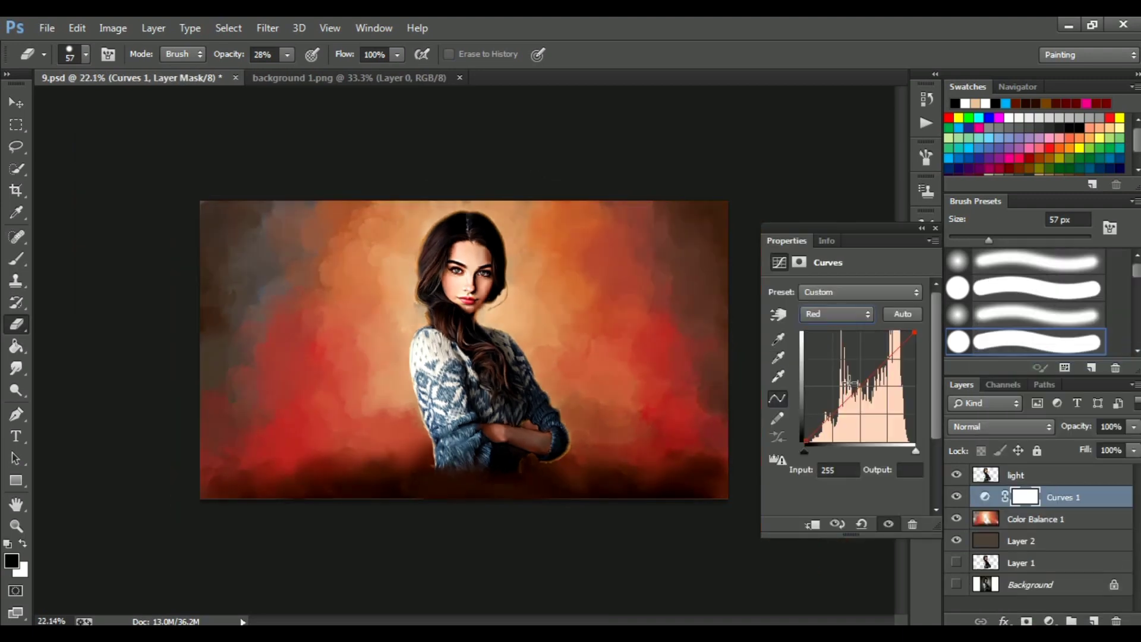
pyautogui.hotkey('alt', '4')
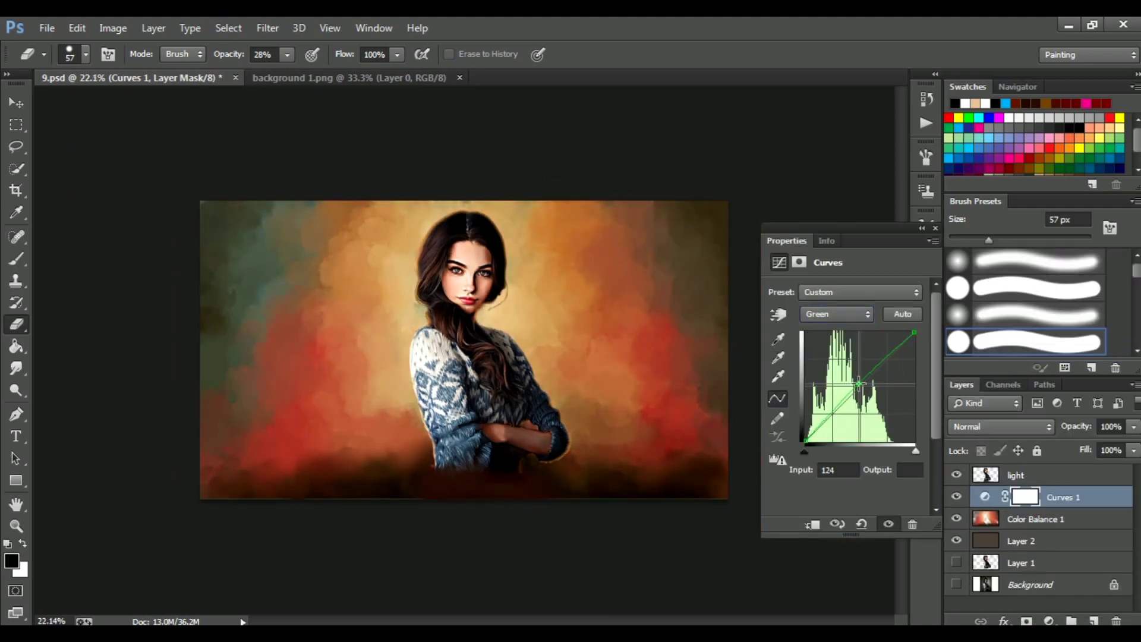
# Raise the blue curve's midtones and lower its top endpoint slightly.
pyautogui.click(836, 313)
pyautogui.click(831, 371)
pyautogui.moveTo(853, 393); pyautogui.dragTo(854, 384)
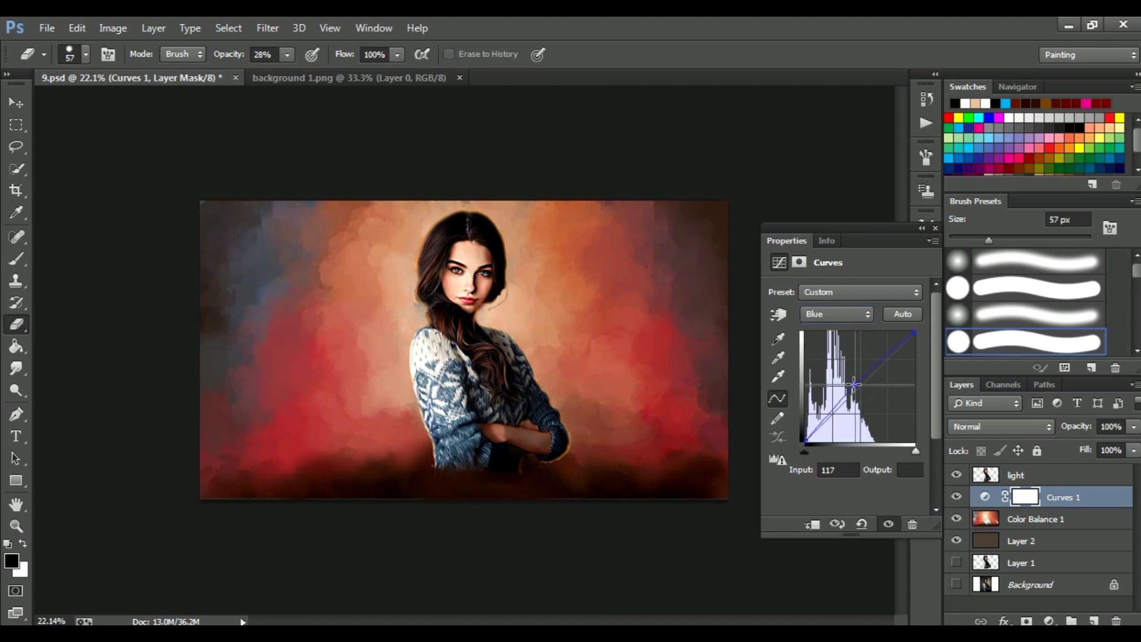
pyautogui.scroll(2, 464, 350)
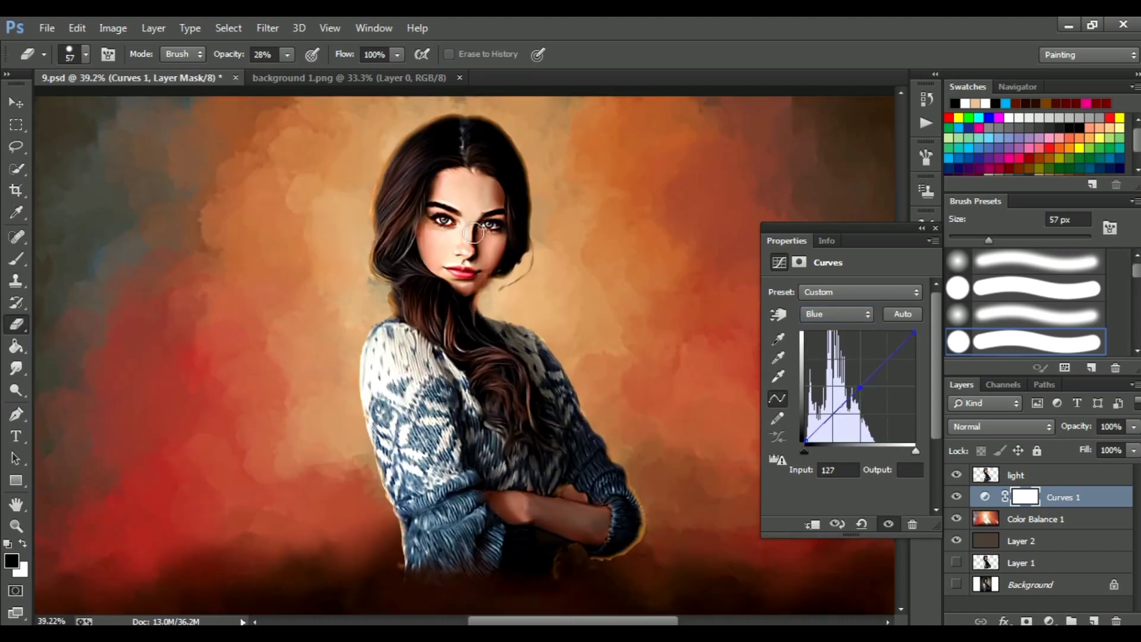
pyautogui.moveTo(914, 332); pyautogui.dragTo(915, 337)
pyautogui.click(921, 228)
# Reselect the light layer and open its layer style settings.
pyautogui.scroll(-1, 573, 275)
pyautogui.scroll(2, 573, 275)
pyautogui.click(1054, 475)
pyautogui.click(1063, 496)
pyautogui.click(1055, 520)
pyautogui.doubleClick(1057, 477)
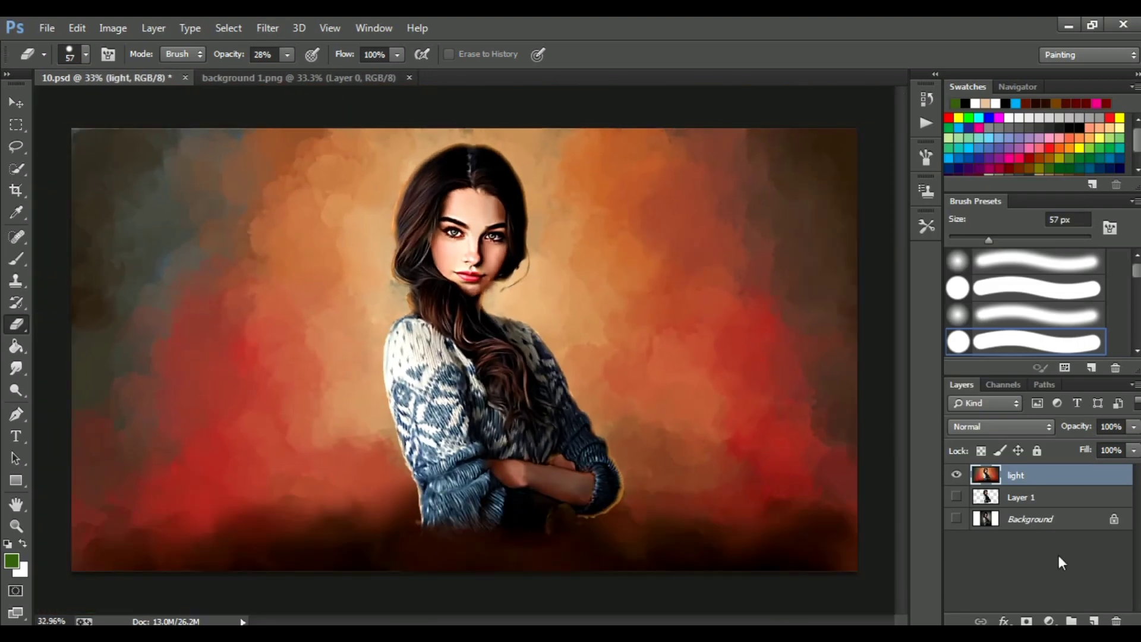
# Add a Color Balance layer (Cyan/Red -5, Yellow/Blue +8) and merge it with light.
pyautogui.click(1049, 621)
pyautogui.click(1028, 451)
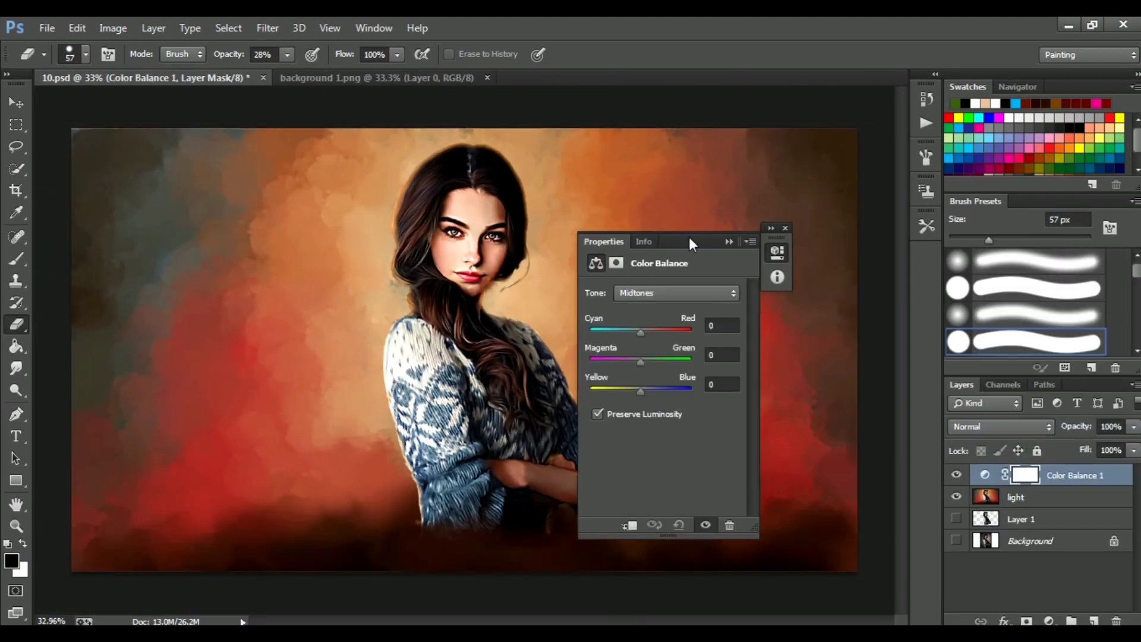
pyautogui.moveTo(779, 243); pyautogui.dragTo(796, 306)
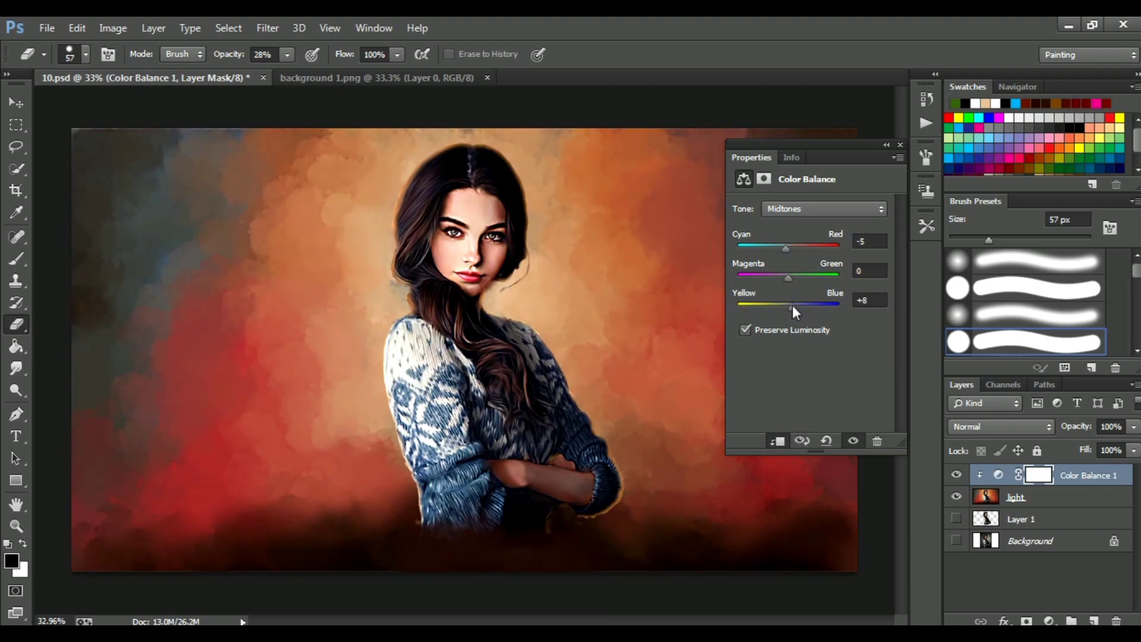
pyautogui.click(885, 145)
pyautogui.rightClick(1060, 503)
pyautogui.click(749, 498)
# Apply Unsharp Mask with Amount 68% and Radius 3.8 px.
pyautogui.click(267, 28)
pyautogui.click(529, 353)
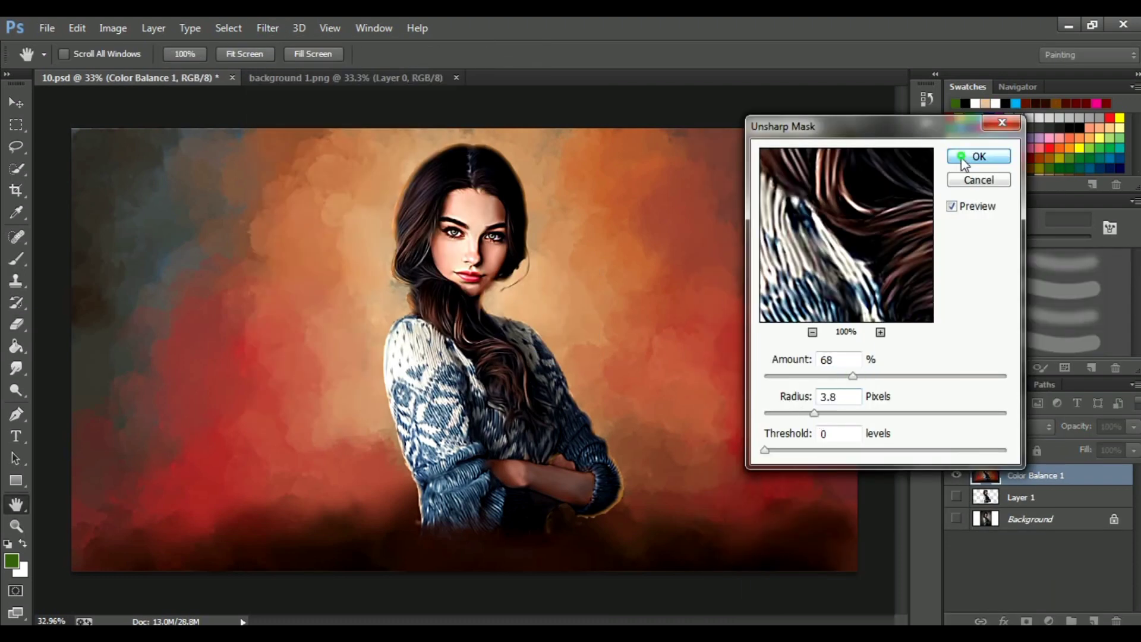
pyautogui.click(977, 156)
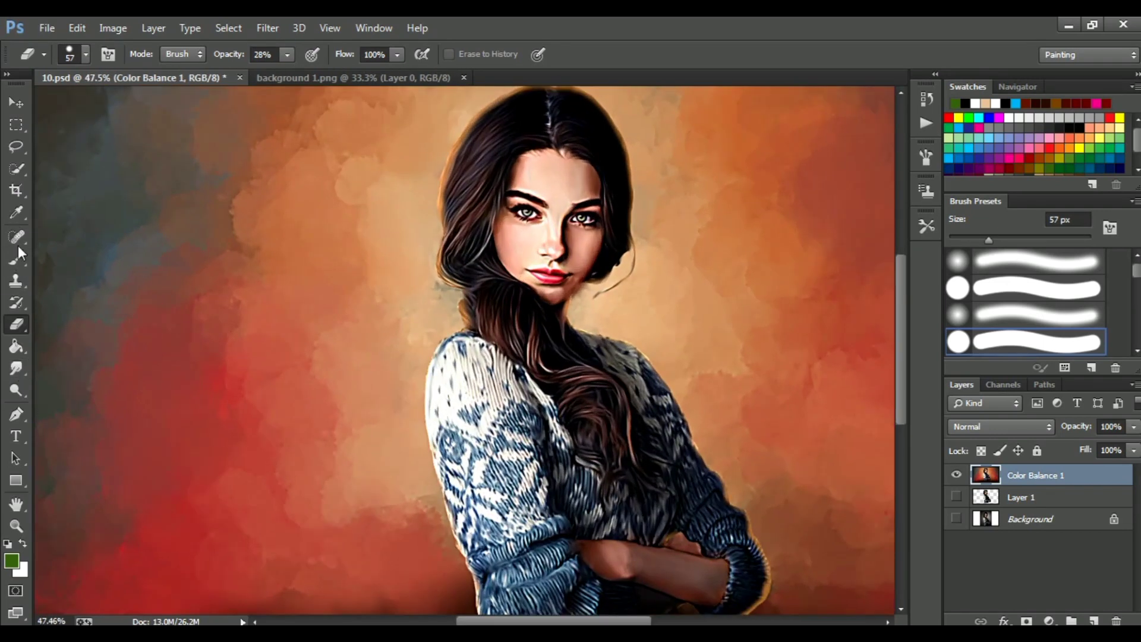
# Switch to the Brush and load the woman's outline as a selection.
pyautogui.click(17, 258)
pyautogui.doubleClick(990, 501)
pyautogui.press('Escape')
pyautogui.keyDown('ctrl'); pyautogui.click(985, 496); pyautogui.keyUp('ctrl')
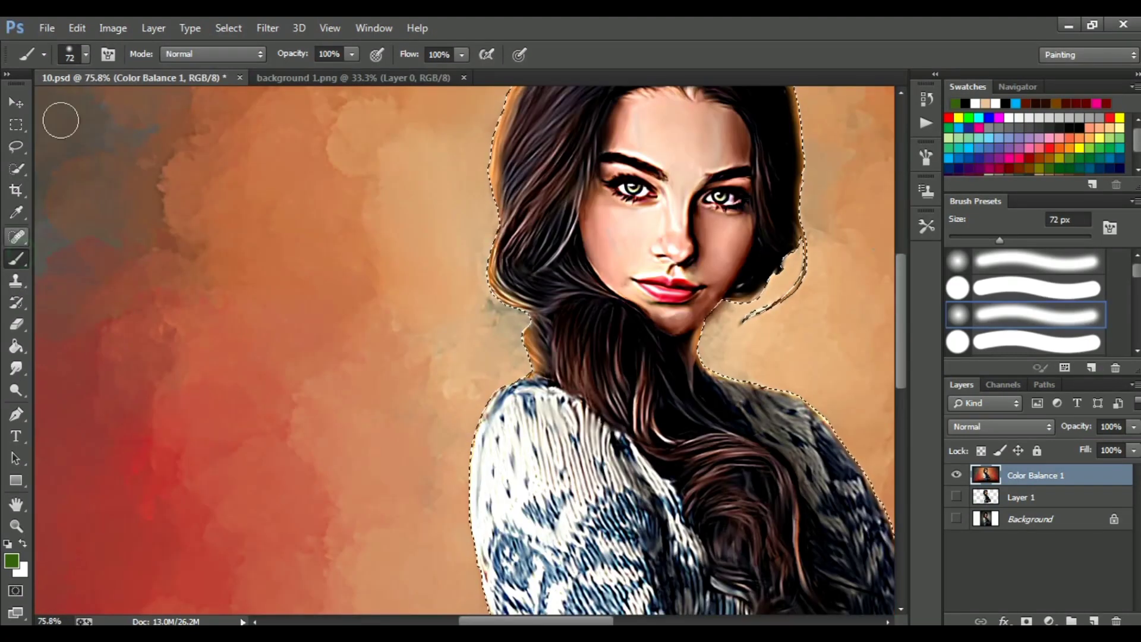
# Set up a smaller 300 cloud brush with sampled beige colour at 55% opacity.
pyautogui.rightClick(61, 120)
pyautogui.moveTo(193, 206)
pyautogui.mouseDown()
pyautogui.moveTo(191, 257)
pyautogui.moveTo(193, 226)
pyautogui.moveTo(191, 244)
pyautogui.mouseUp()
pyautogui.doubleClick(119, 208)
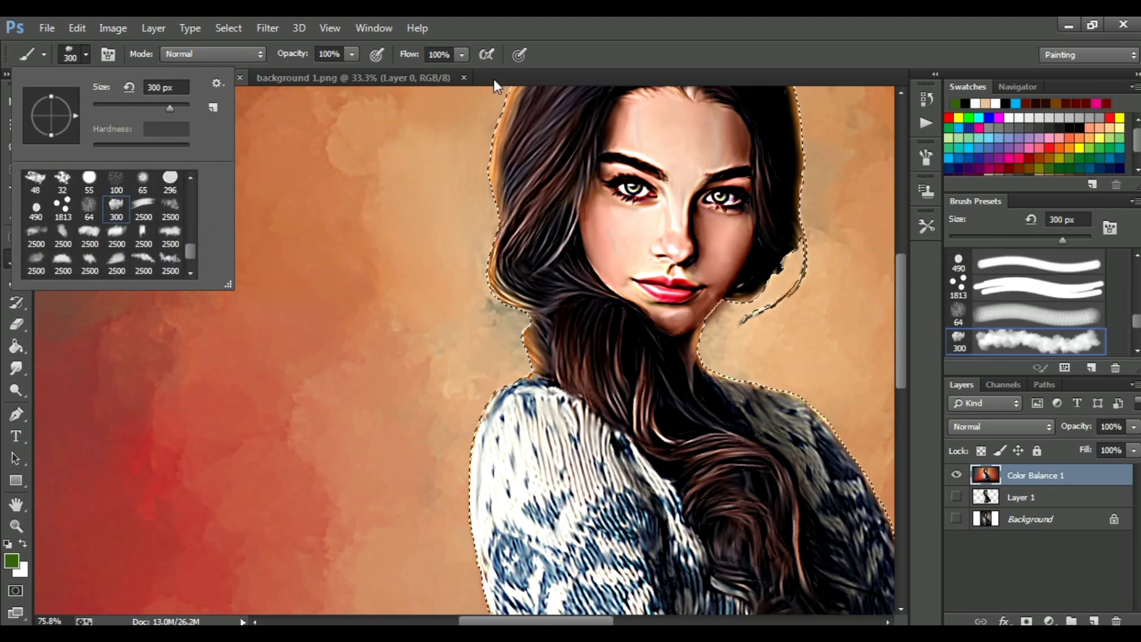
pyautogui.press('[')
pyautogui.press('[')
pyautogui.press('[')
pyautogui.keyDown('alt'); pyautogui.click(468, 253); pyautogui.keyUp('alt')
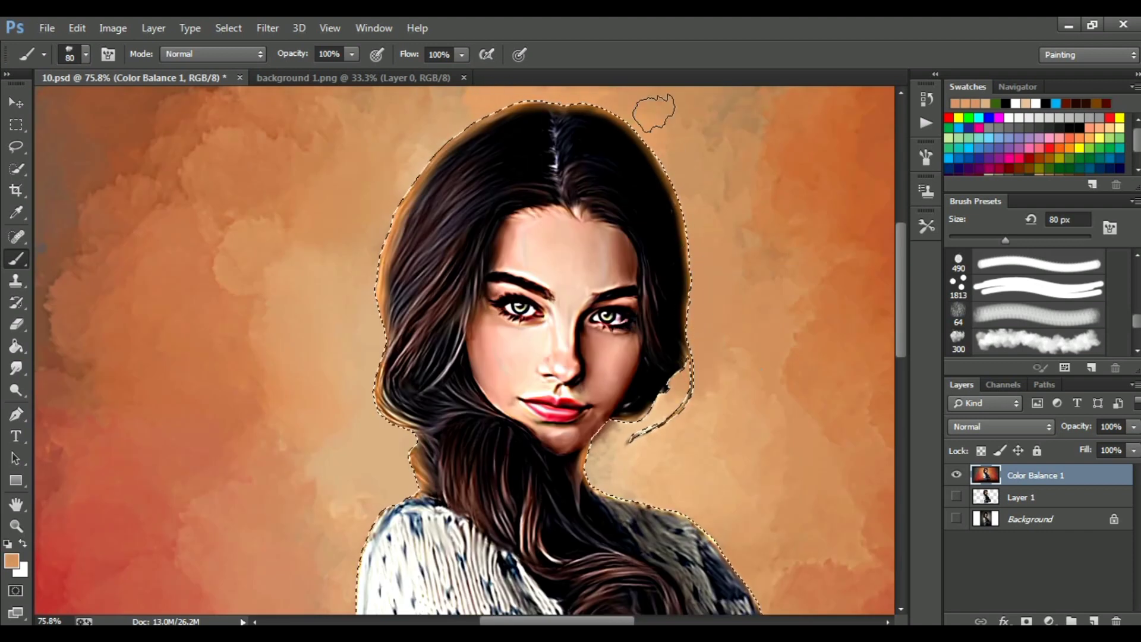
pyautogui.press('5')
pyautogui.press('5')
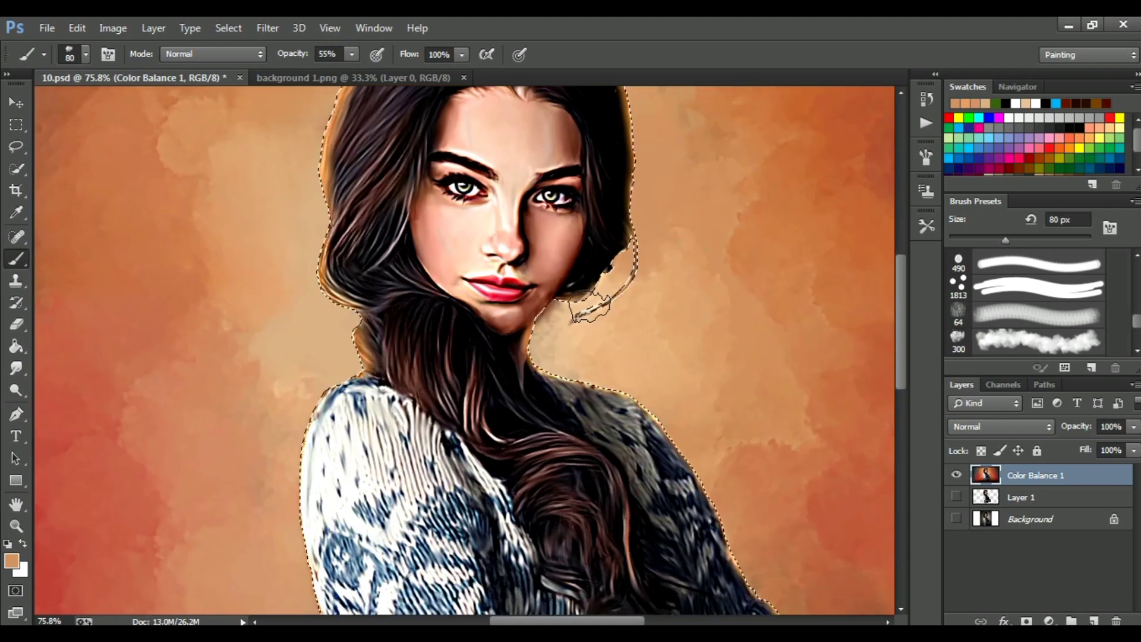
# Paint a beige cloud stroke across the background beside the woman.
pyautogui.moveTo(637, 400)
pyautogui.mouseDown()
pyautogui.moveTo(512, 196)
pyautogui.moveTo(353, 364)
pyautogui.mouseUp()
pyautogui.scroll(-3, 656, 234)
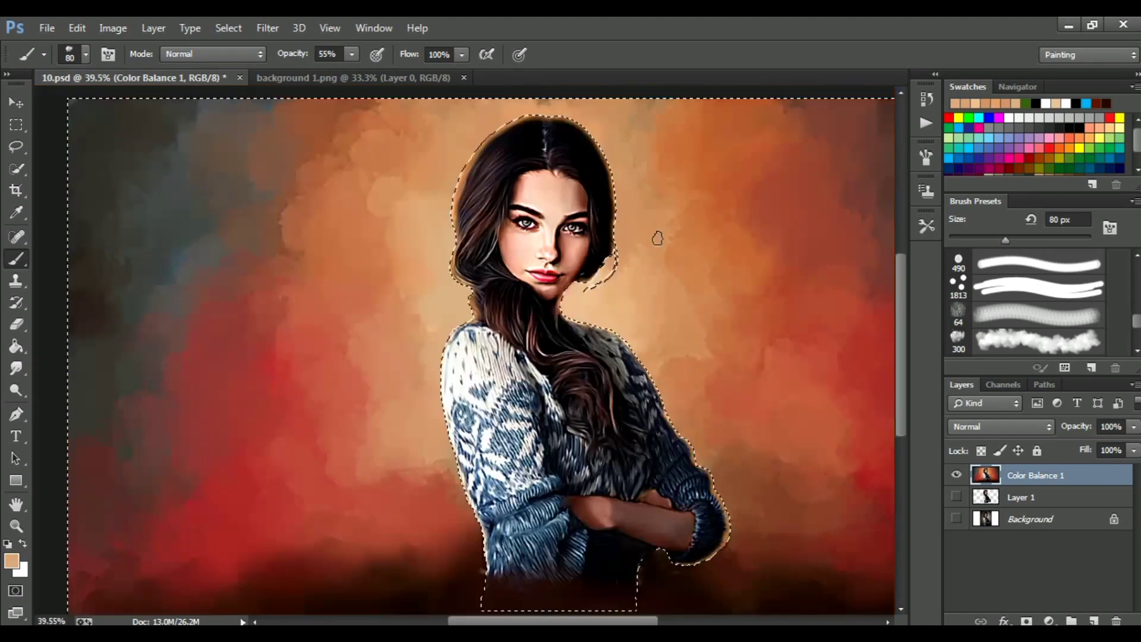
pyautogui.scroll(2, 645, 239)
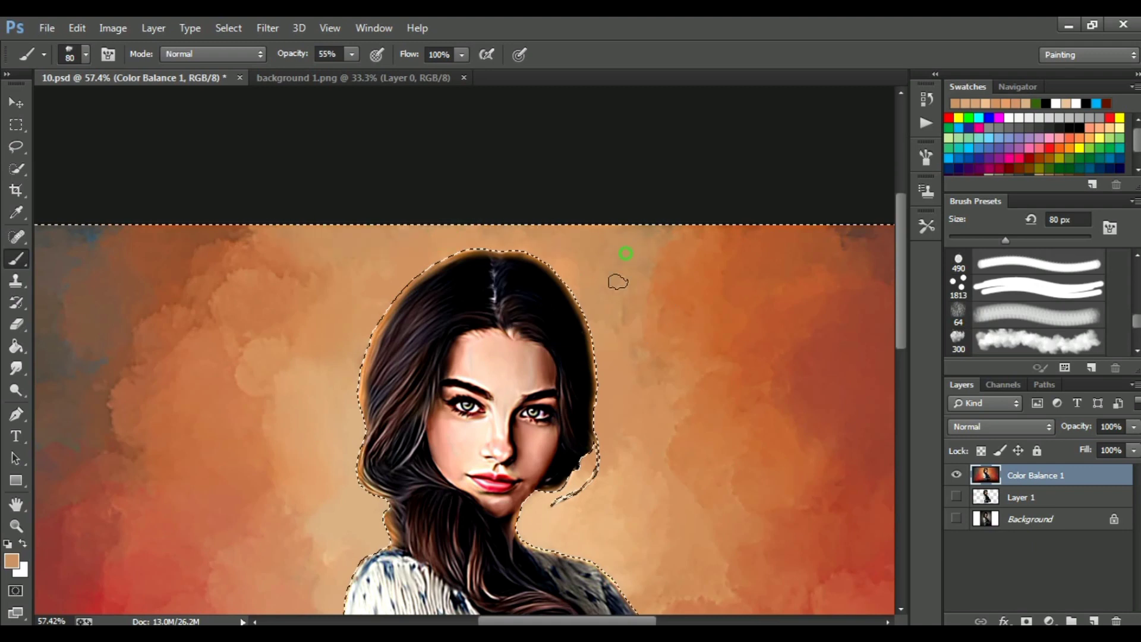
pyautogui.scroll(-5, 653, 331)
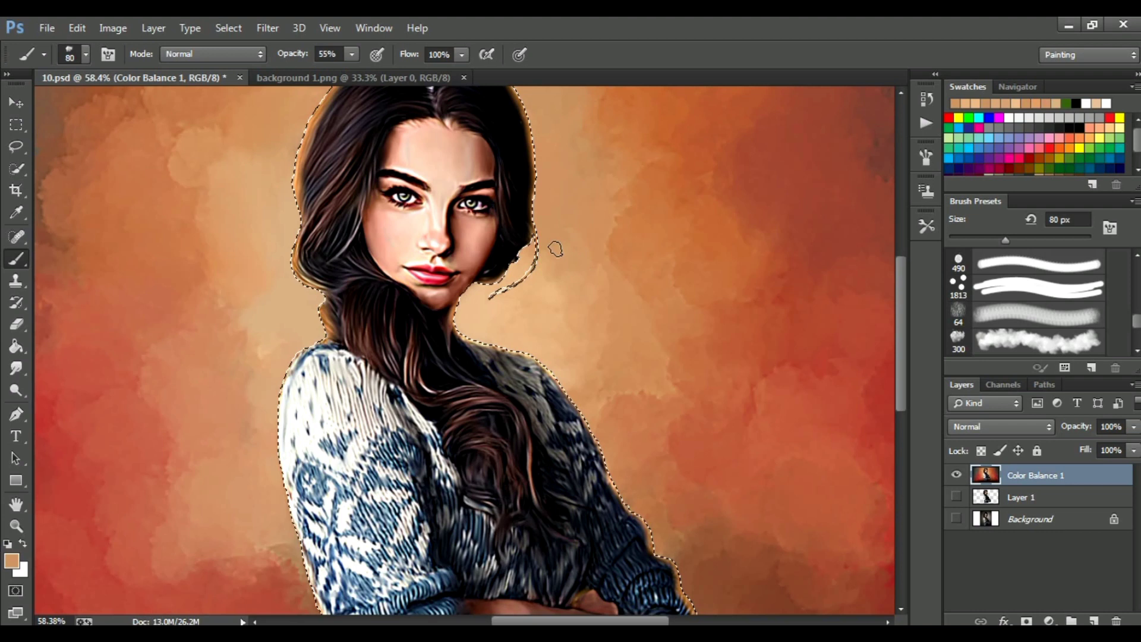
pyautogui.scroll(-2, 434, 255)
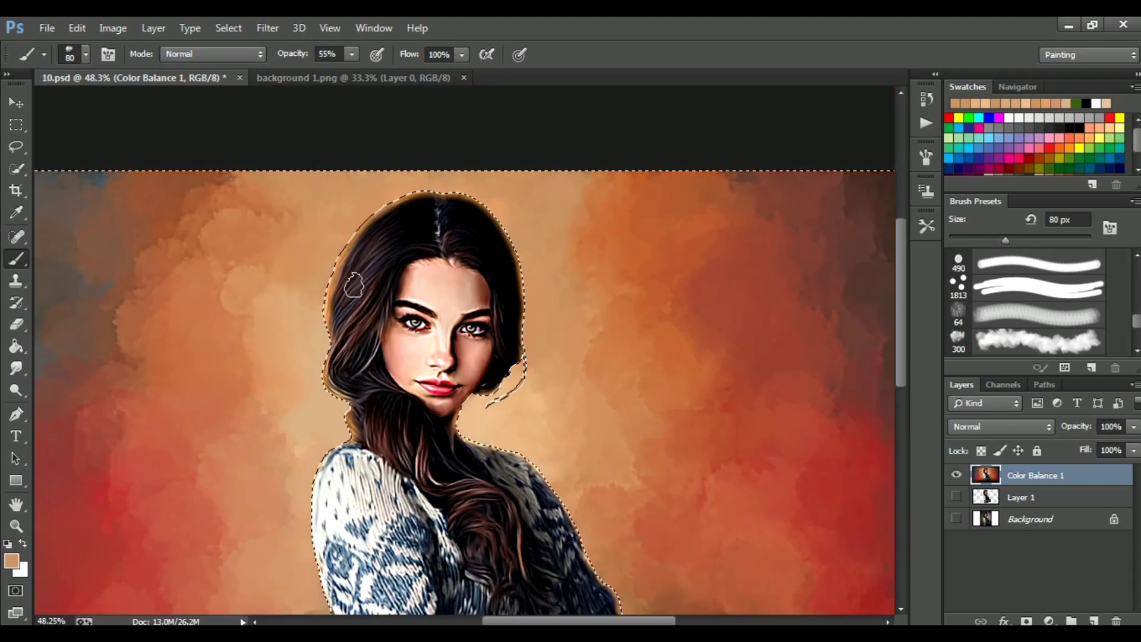
pyautogui.scroll(-2, 534, 297)
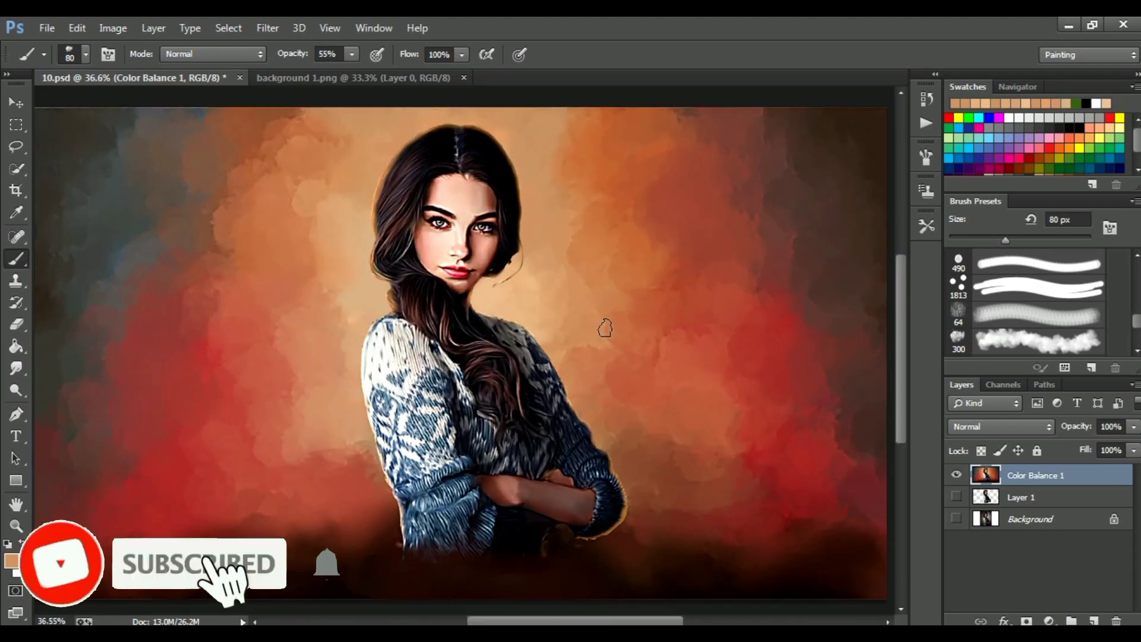